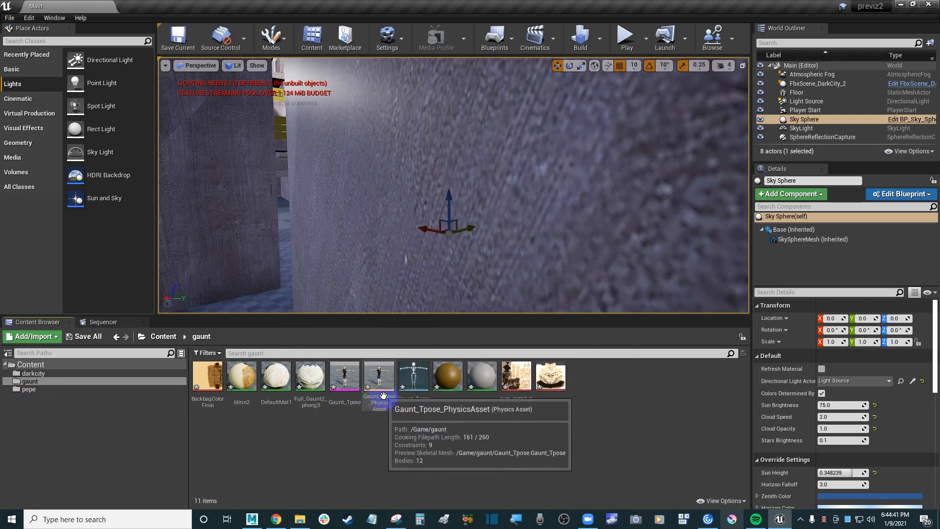
# Open Gaunt_Tpose_PhysicsAsset and inspect the physics bodies around the character
pyautogui.click(379, 376)
pyautogui.doubleClick(379, 376)
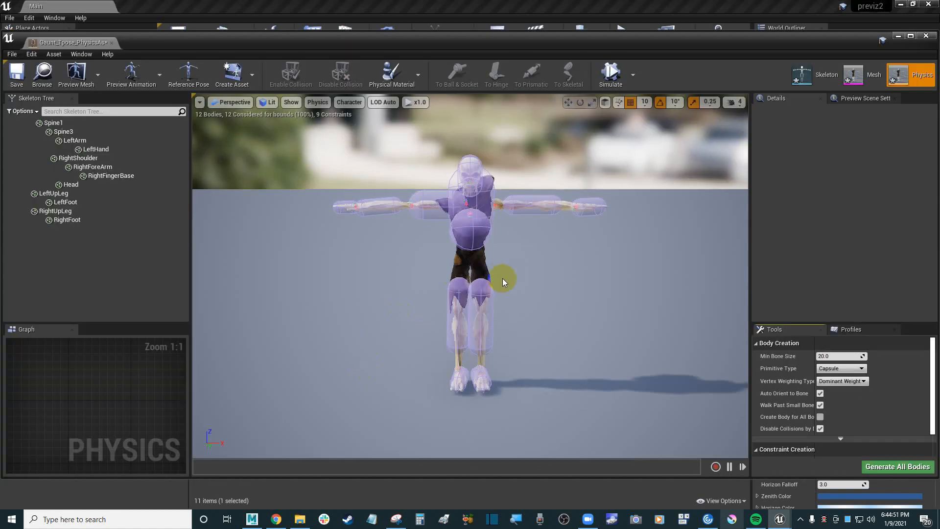
pyautogui.moveTo(503, 278); pyautogui.dragTo(532, 269, button='right')
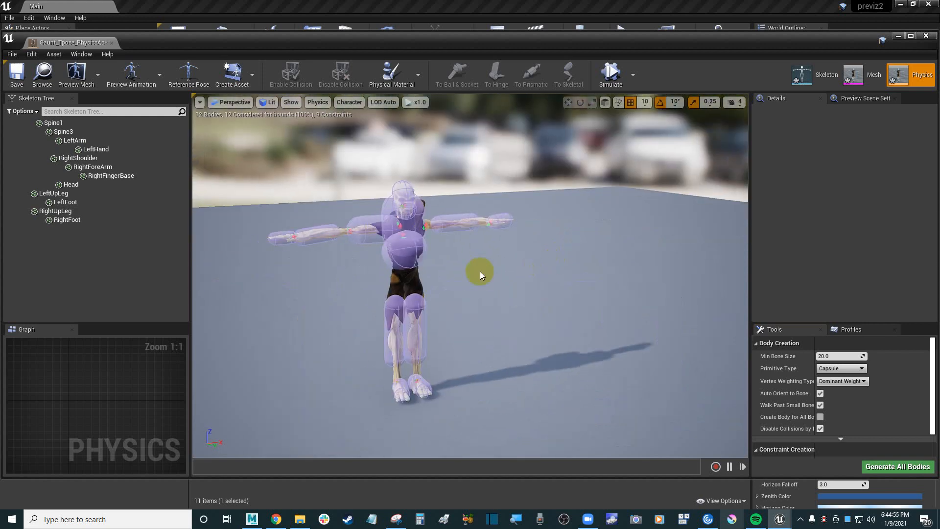
pyautogui.click(769, 55)
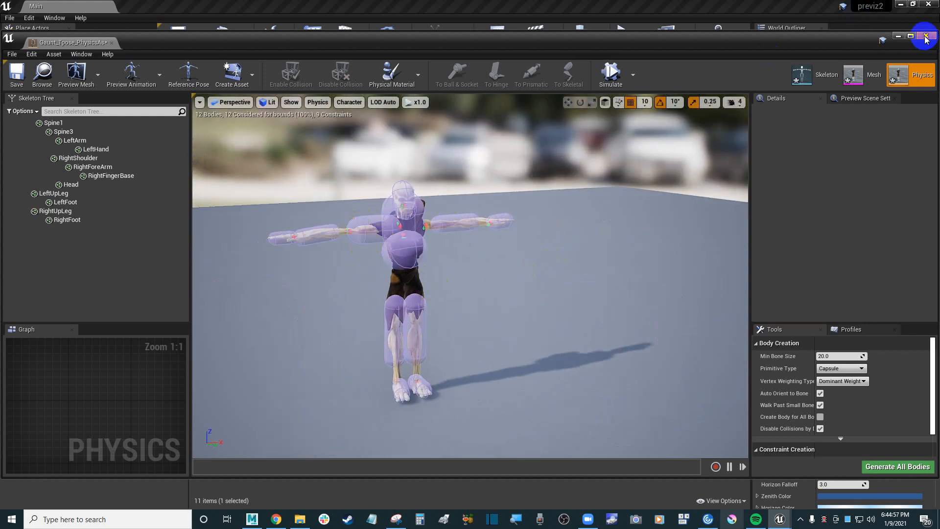
# Examine the Gaunt_Tpose mesh up close and from several angles, view its skeleton, and close the asset editor
pyautogui.click(809, 79)
pyautogui.click(854, 81)
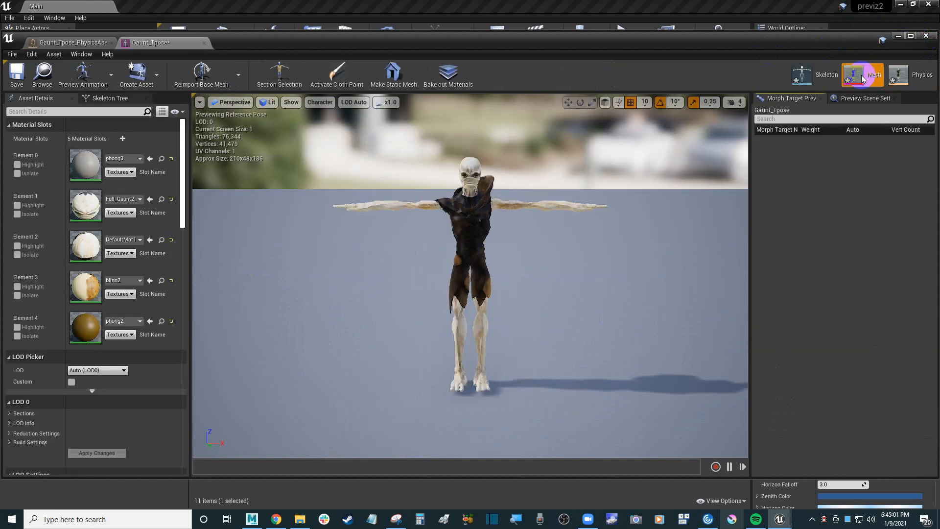
pyautogui.moveTo(502, 260); pyautogui.dragTo(517, 274, button='right')
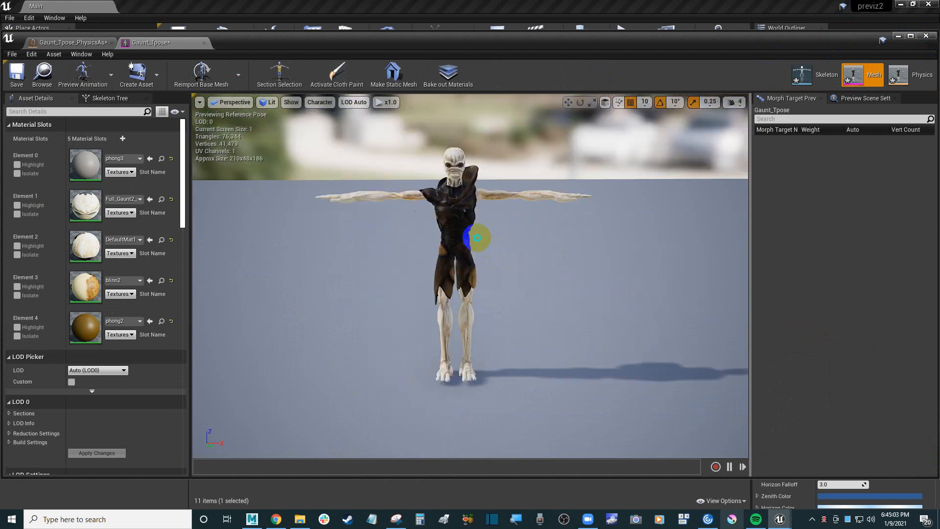
pyautogui.moveTo(481, 239); pyautogui.dragTo(468, 256)
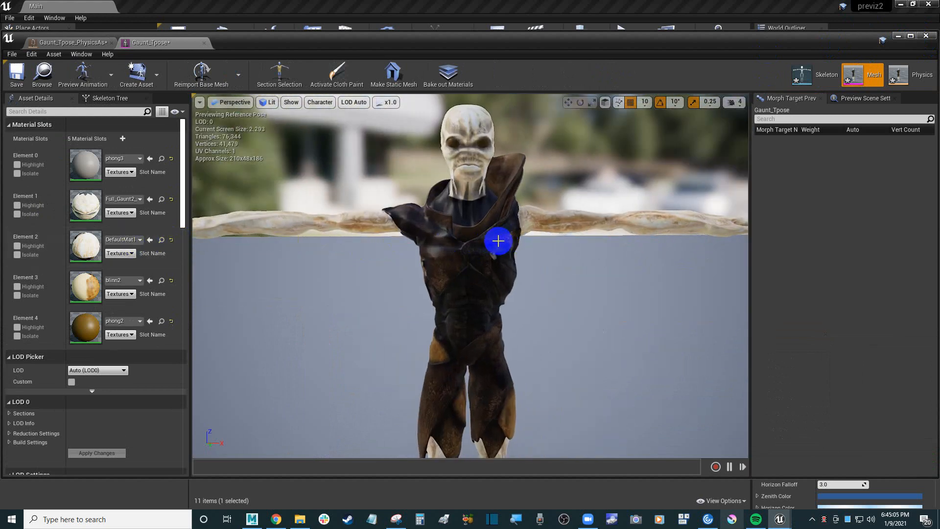
pyautogui.moveTo(498, 241); pyautogui.dragTo(460, 261, button='right')
pyautogui.scroll(-5, 461, 261)
pyautogui.scroll(-5, 463, 260)
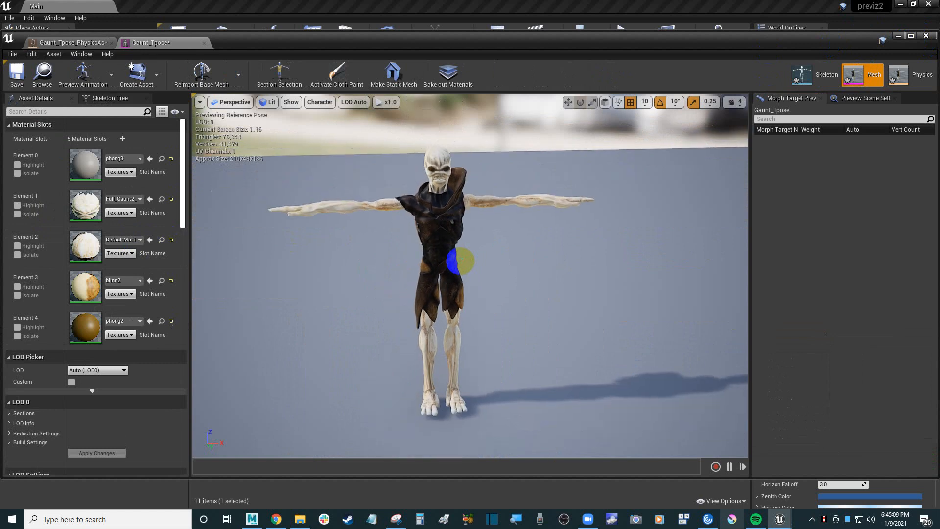
pyautogui.click(826, 76)
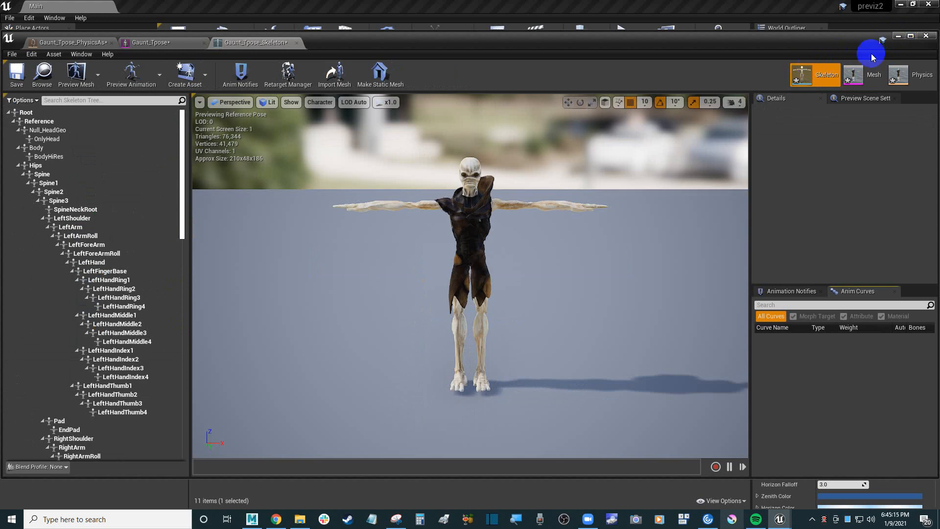
pyautogui.click(926, 37)
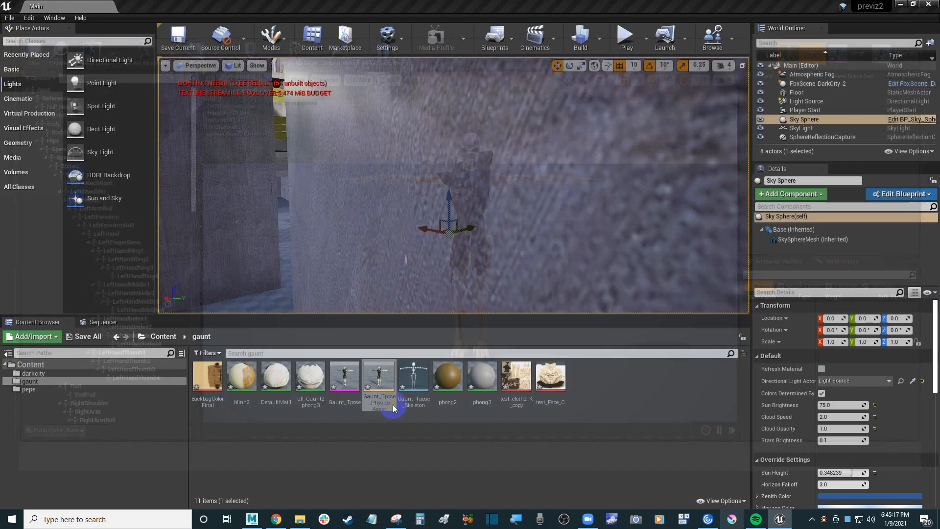
# Open the Gaunt_Tpose skeletal mesh from the gaunt folder for a brief look and close its editor
pyautogui.click(345, 379)
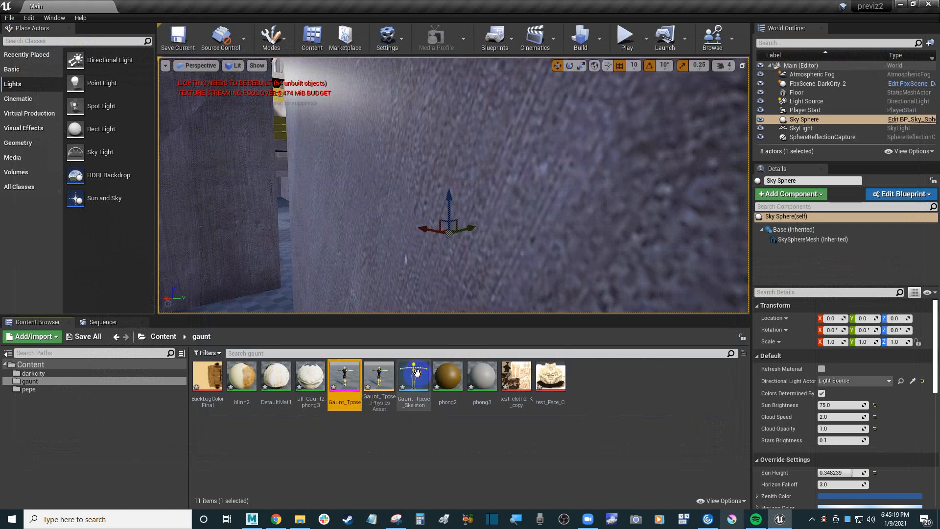
pyautogui.click(414, 378)
pyautogui.doubleClick(345, 381)
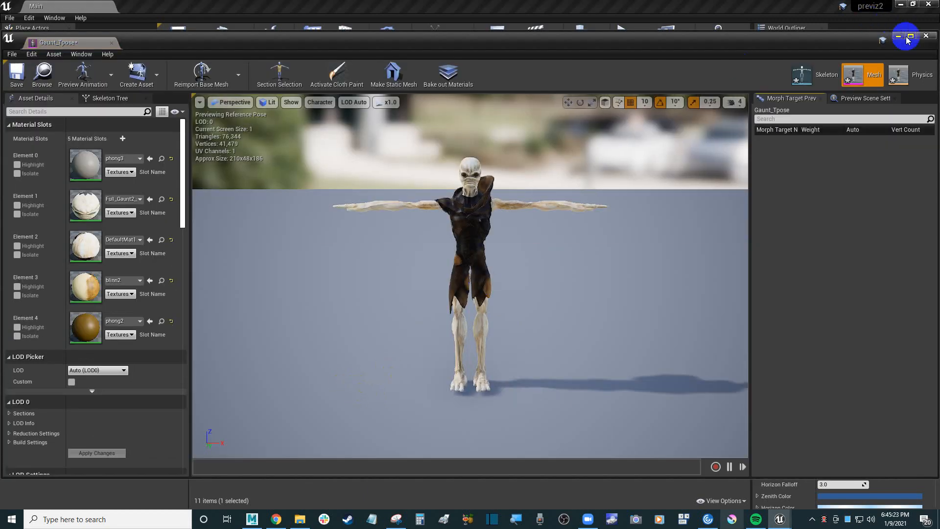
pyautogui.click(926, 35)
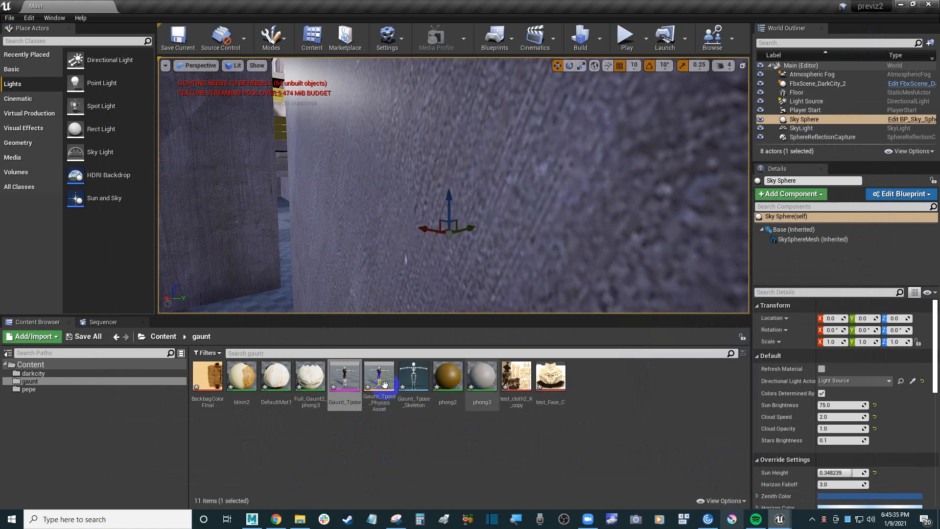
# Reopen Gaunt_Tpose and compare its skeleton, mesh and physics asset views
pyautogui.doubleClick(354, 380)
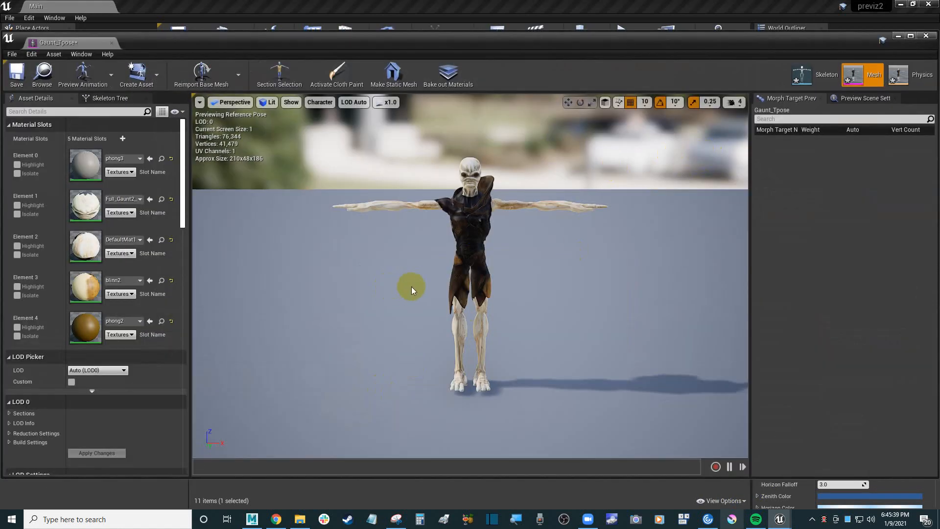
pyautogui.click(812, 75)
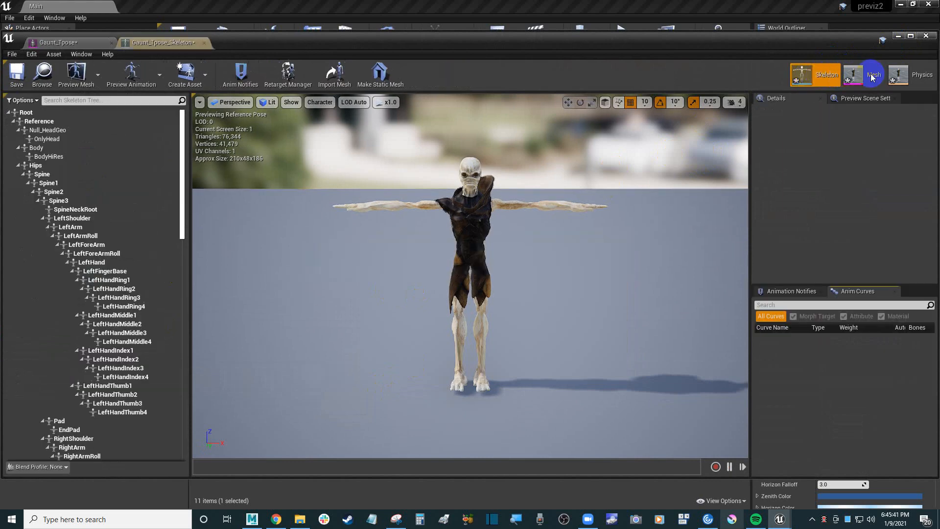
pyautogui.click(858, 76)
pyautogui.click(922, 75)
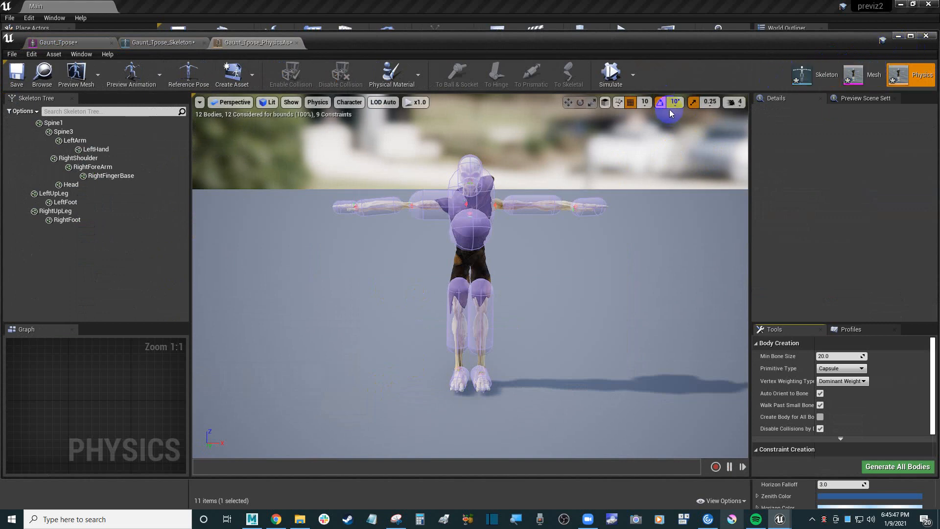
# Inspect bones of the Gaunt skeleton hierarchy from Root down to Spine, and close the asset editor
pyautogui.click(822, 83)
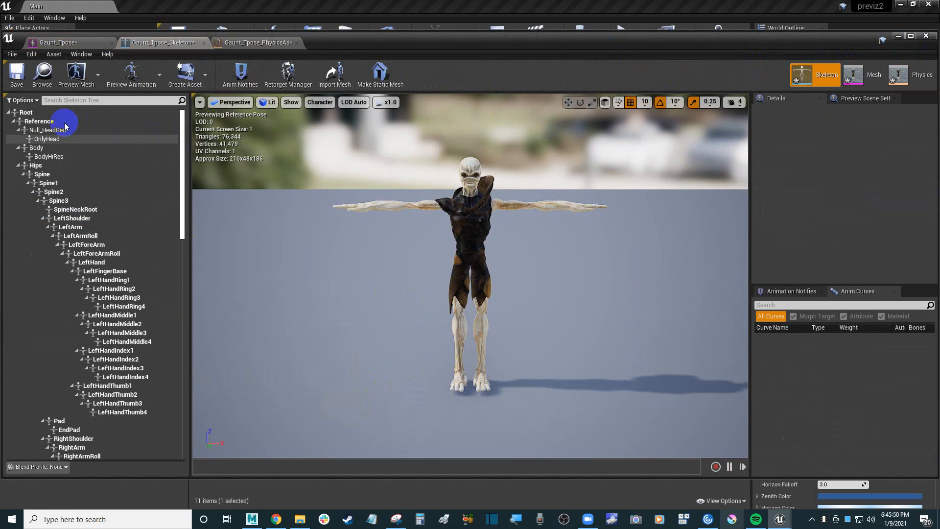
pyautogui.click(32, 111)
pyautogui.click(48, 123)
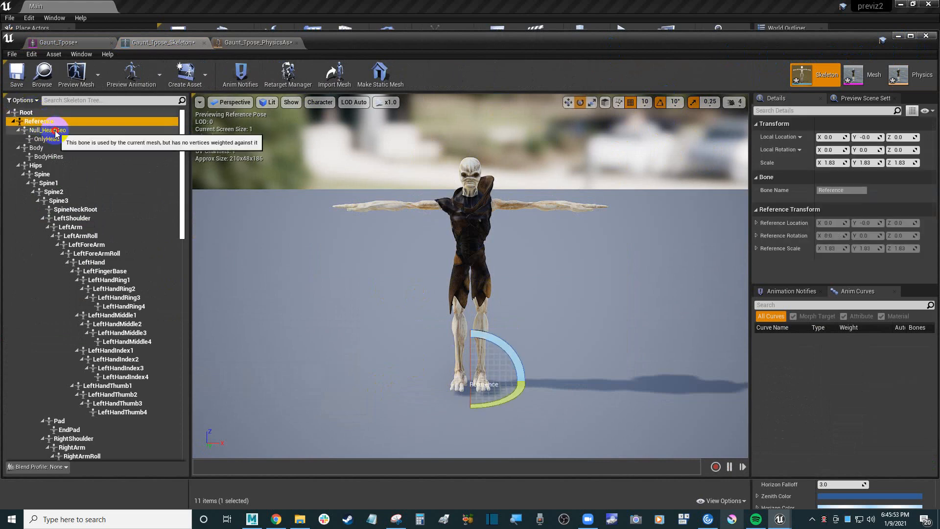
pyautogui.click(49, 139)
pyautogui.click(57, 156)
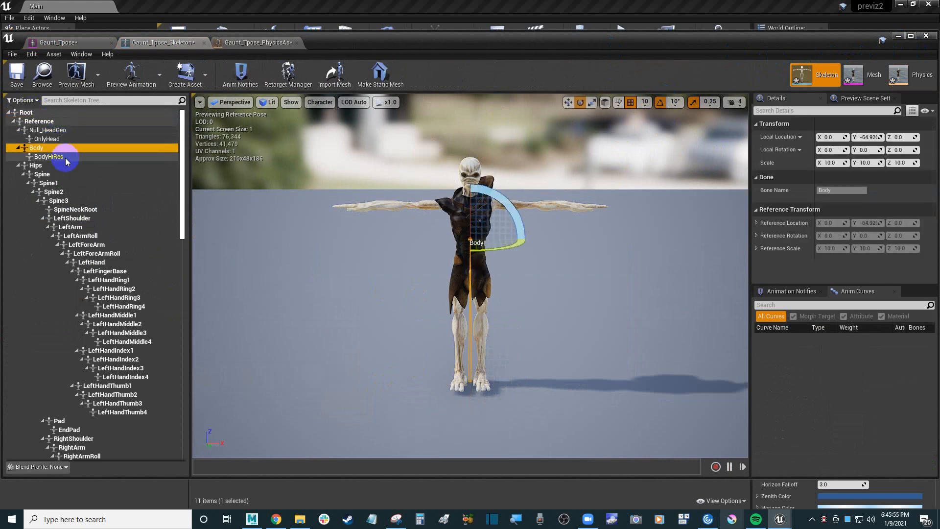
pyautogui.click(67, 165)
pyautogui.click(42, 174)
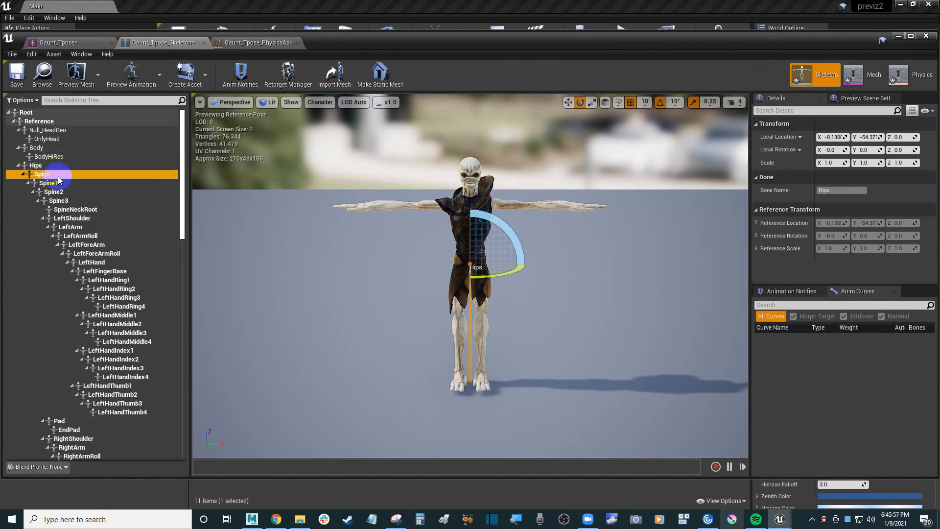
pyautogui.click(932, 38)
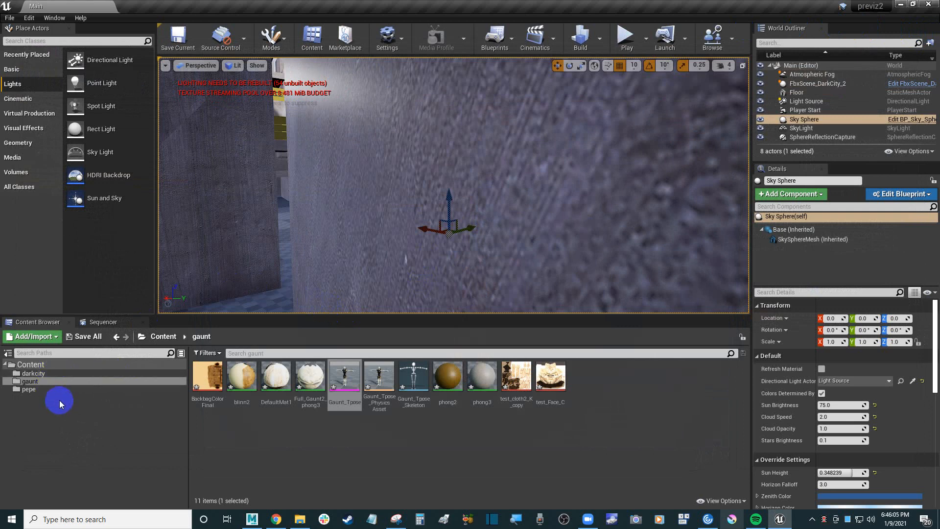
# Look through the assets in the darkcity, gaunt and pepe folders
pyautogui.click(48, 374)
pyautogui.click(43, 383)
pyautogui.click(38, 390)
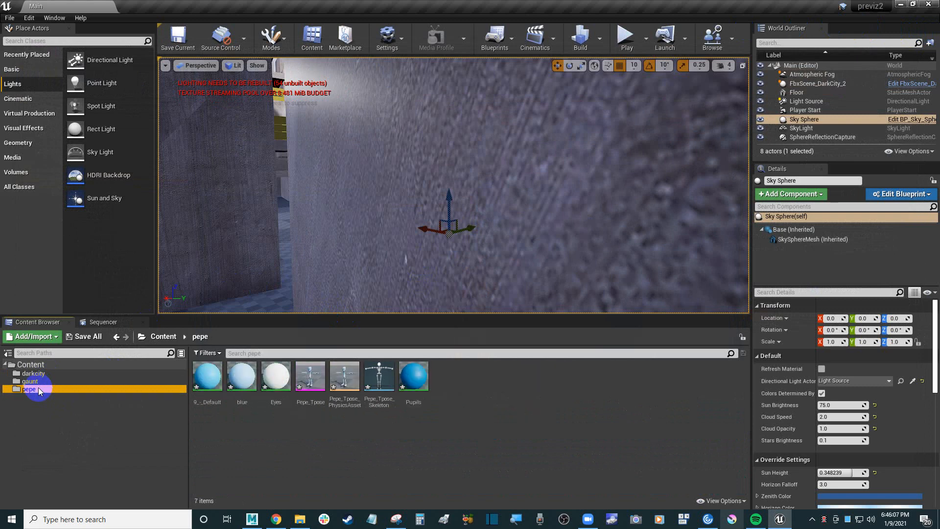
# Create a new folder named anims under the Content folder
pyautogui.click(53, 365)
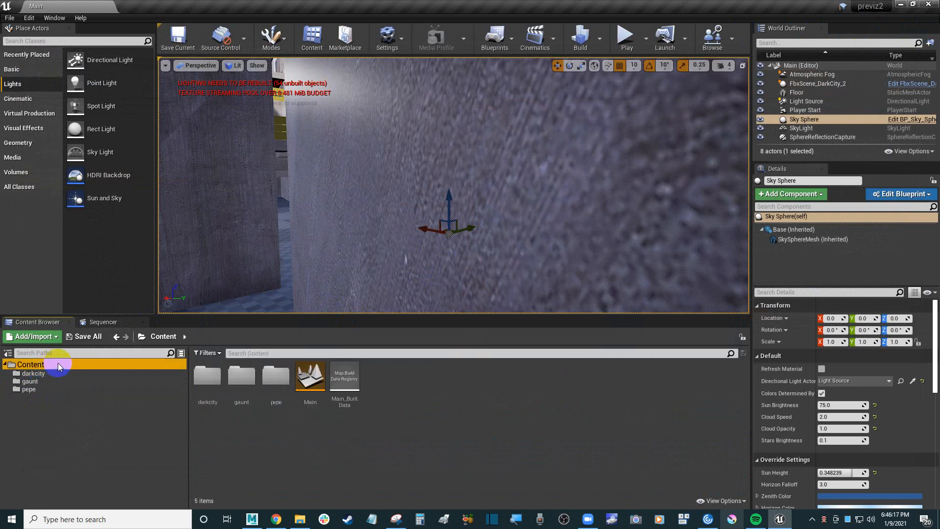
pyautogui.rightClick(58, 363)
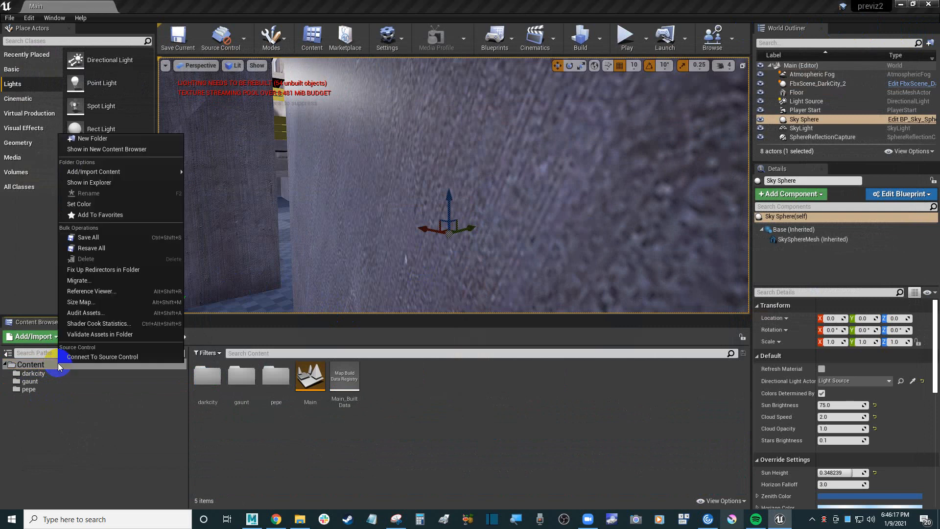
pyautogui.click(119, 139)
pyautogui.write('anim')
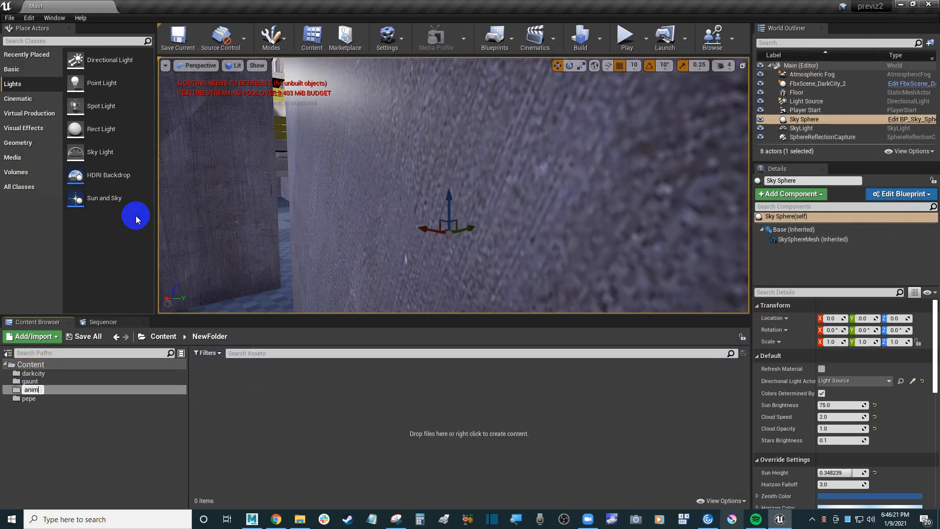
pyautogui.write('s')
pyautogui.press('Return')
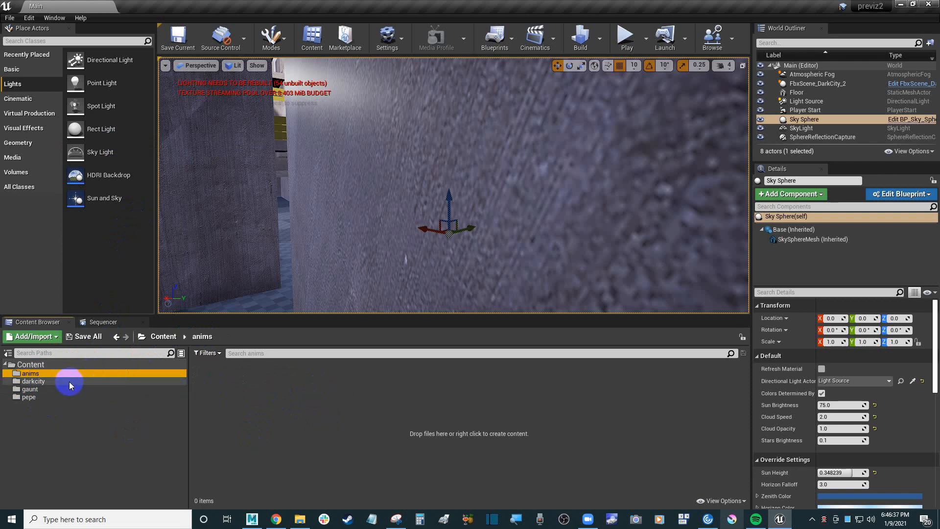
# Start an import into the anims folder with the file Gaunt_Anim.fbx
pyautogui.click(34, 383)
pyautogui.click(37, 375)
pyautogui.rightClick(37, 376)
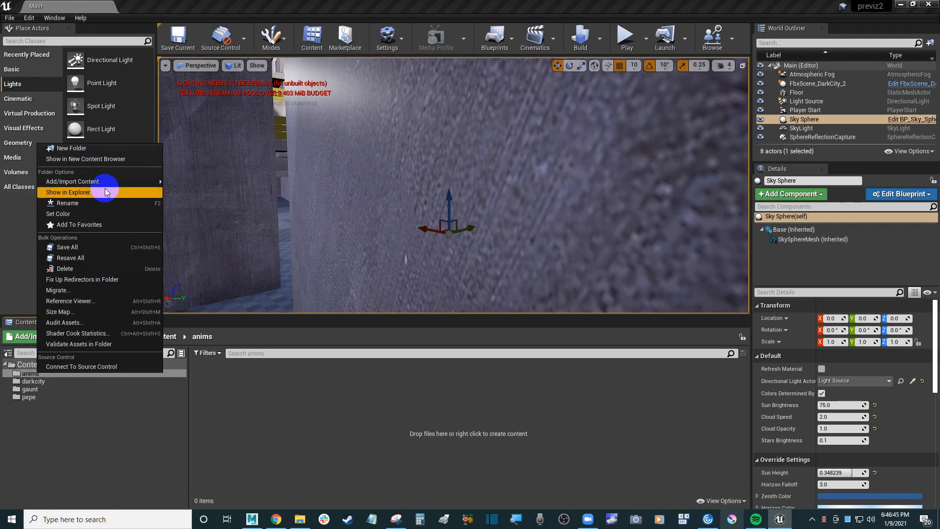
pyautogui.moveTo(121, 186)
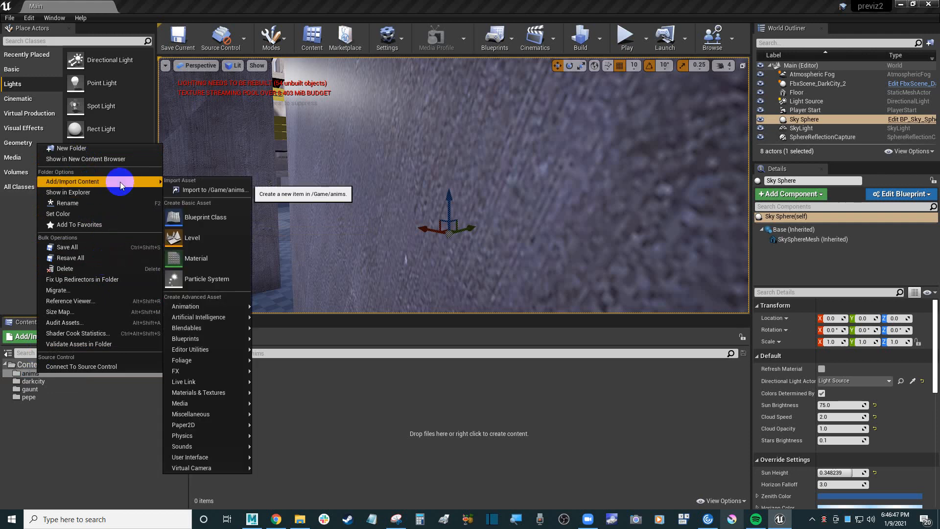
pyautogui.click(226, 195)
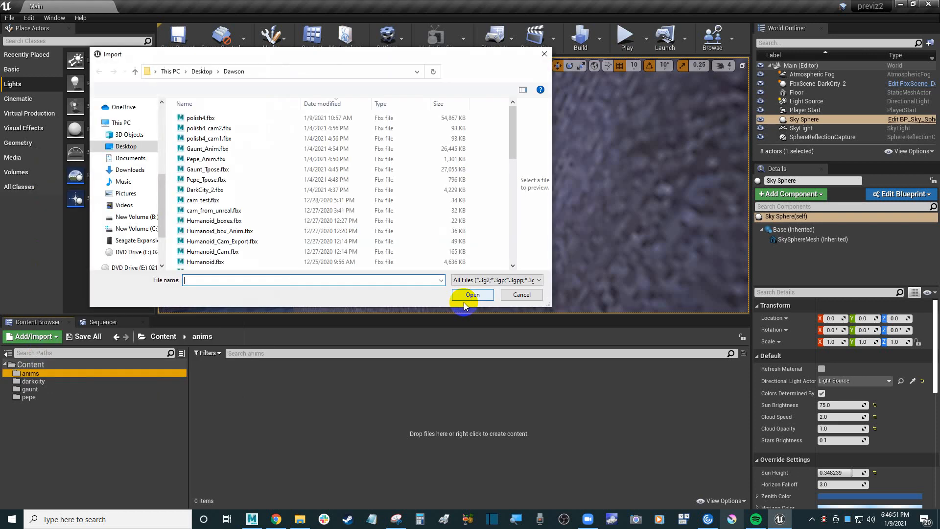
pyautogui.doubleClick(227, 146)
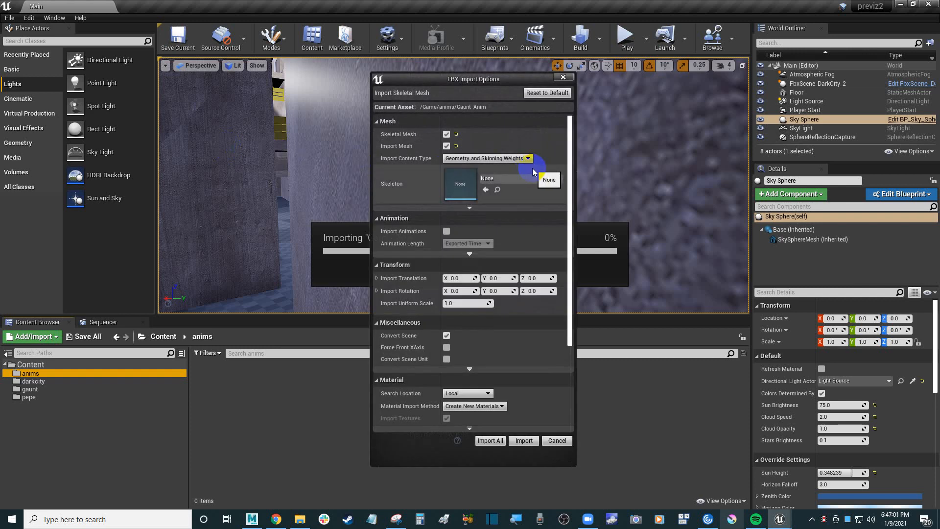
# Import Gaunt_Anim as animation only, with Import Mesh turned off and Gaunt_Tpose_Skeleton as the skeleton
pyautogui.click(447, 135)
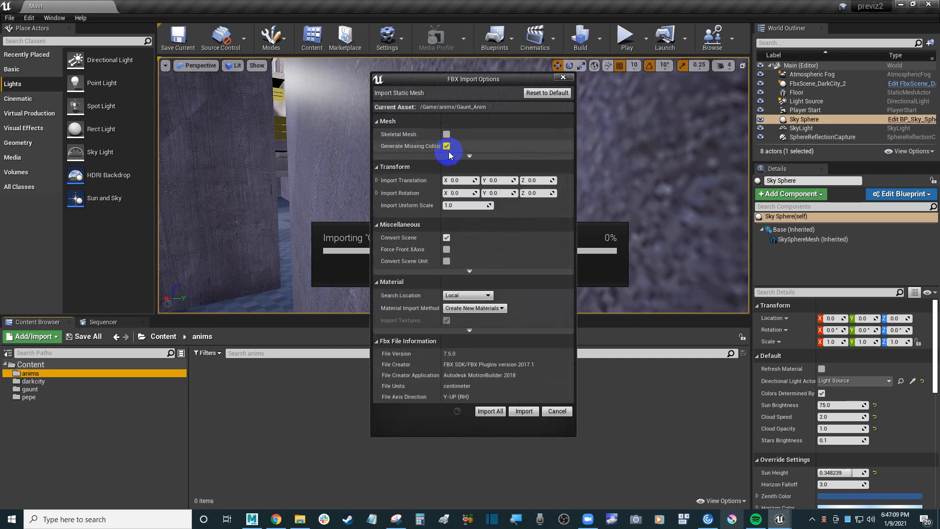
pyautogui.click(447, 134)
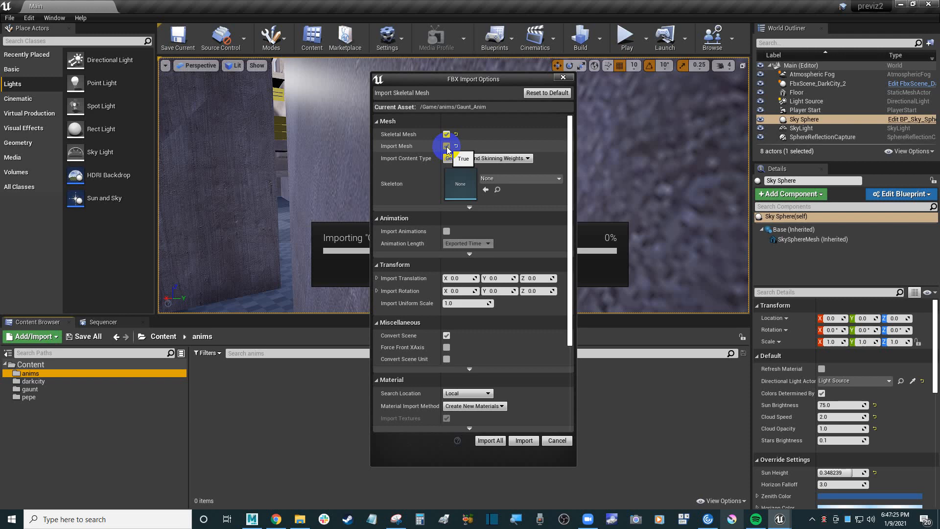
pyautogui.click(447, 146)
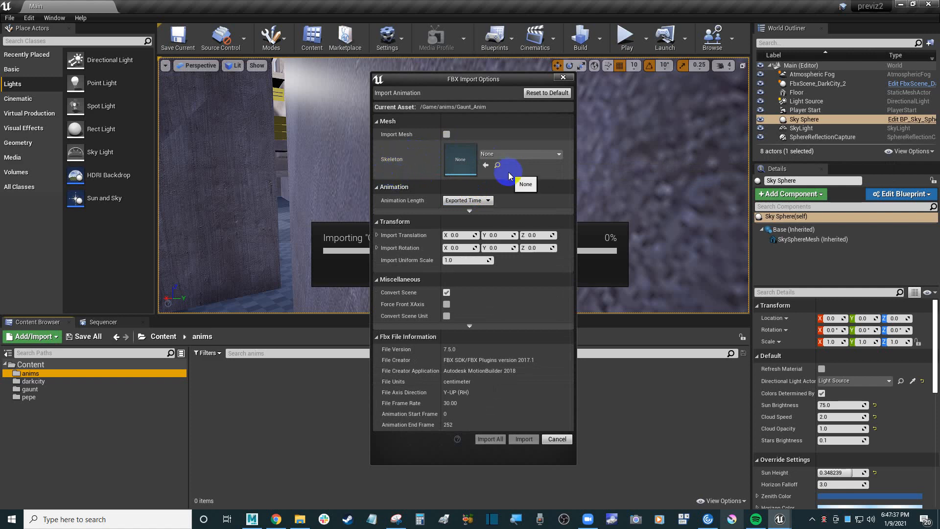
pyautogui.click(519, 155)
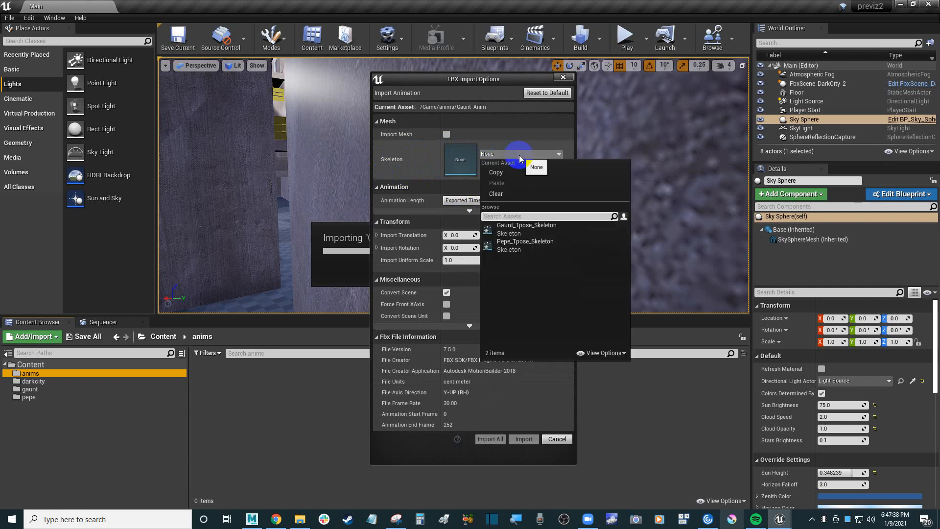
pyautogui.click(545, 229)
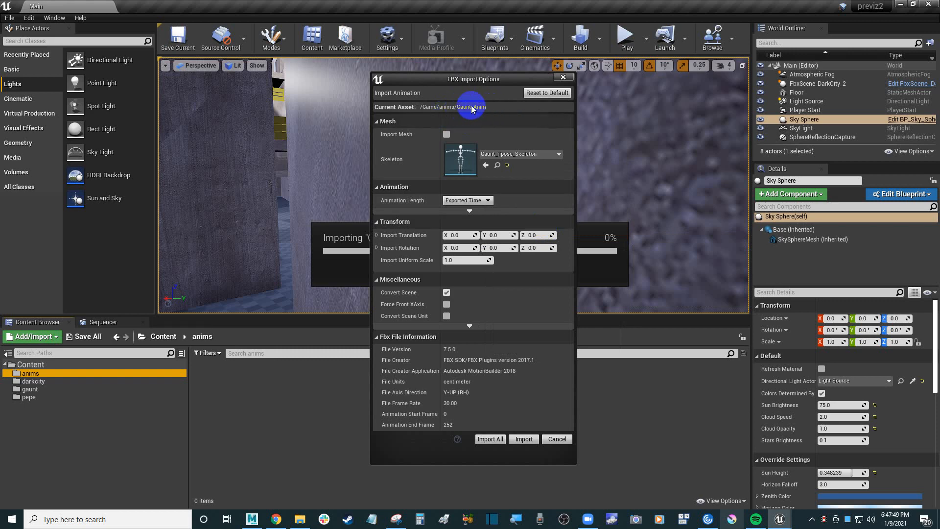
pyautogui.click(524, 440)
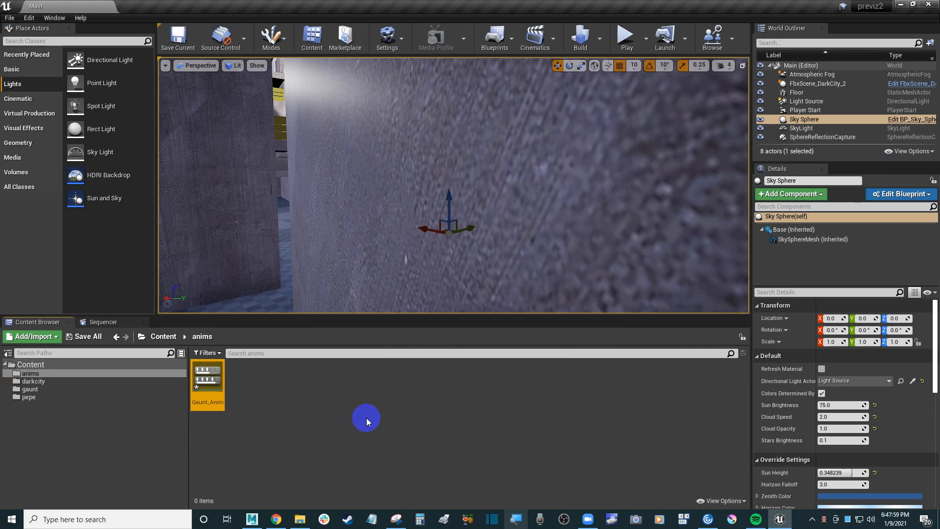
# Open the Gaunt_Anim animation to preview its playback on the character from another angle, and dismiss the animation editor
pyautogui.click(212, 380)
pyautogui.doubleClick(212, 380)
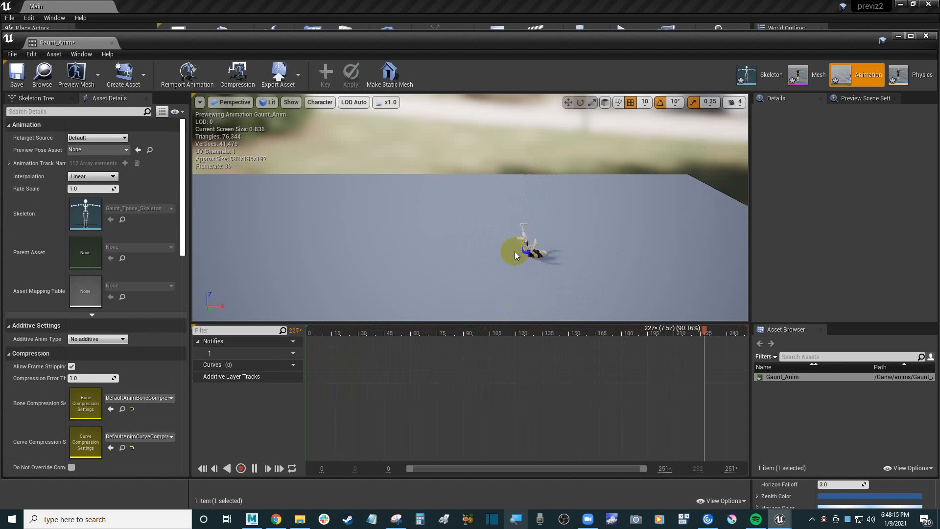
pyautogui.moveTo(515, 252); pyautogui.dragTo(617, 229, button='right')
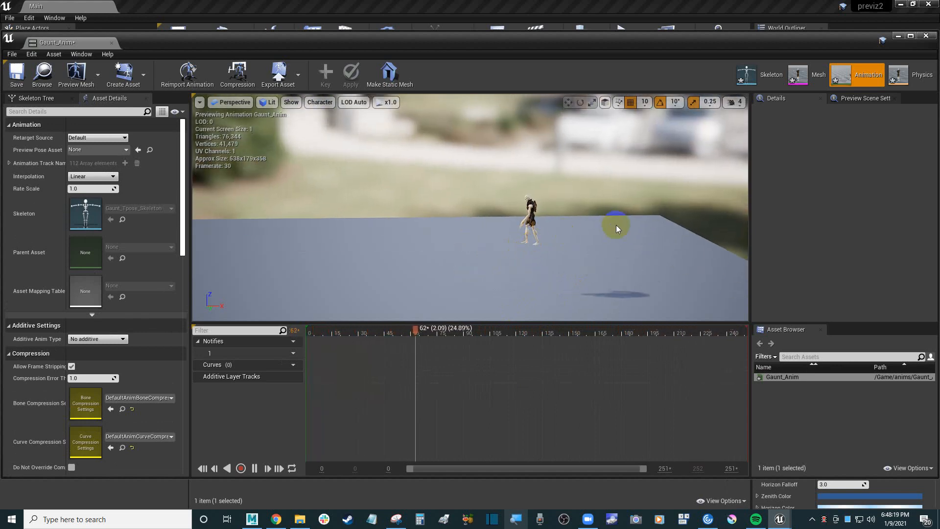
pyautogui.click(899, 35)
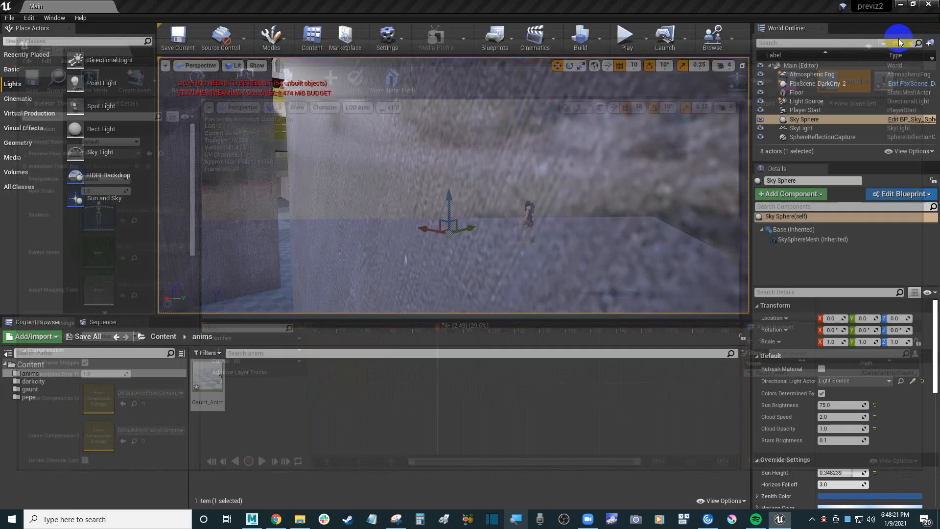
pyautogui.click(308, 392)
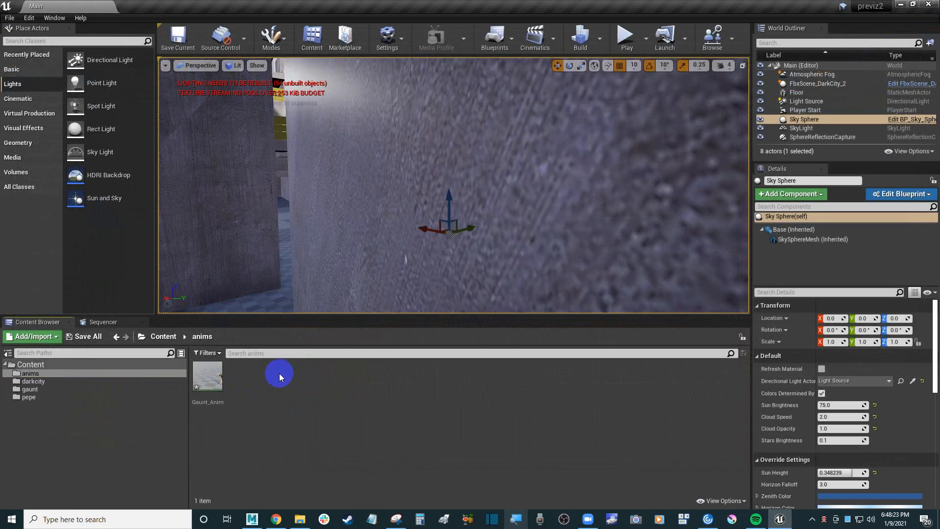
# Import Pepe_Anim.fbx into the anims folder with Pepe_Tpose_Skeleton as the skeleton
pyautogui.rightClick(63, 372)
pyautogui.moveTo(160, 180)
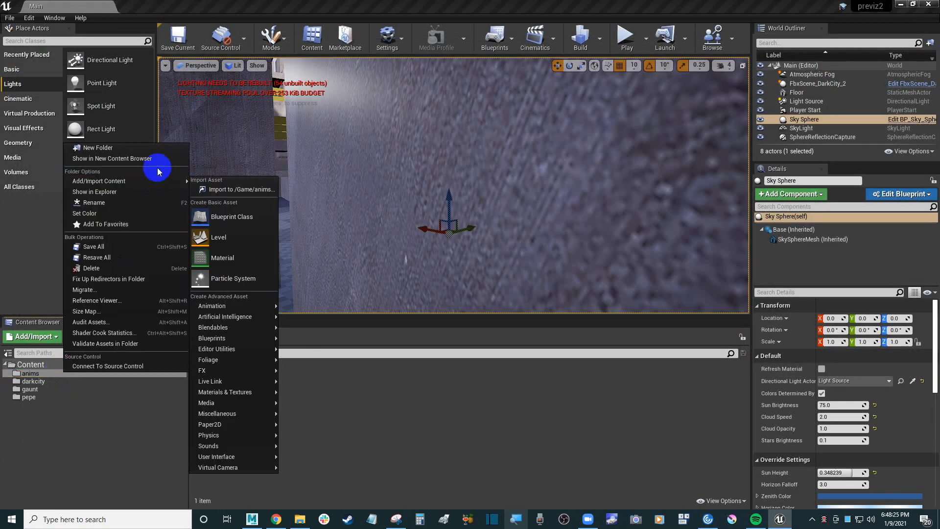
pyautogui.click(243, 189)
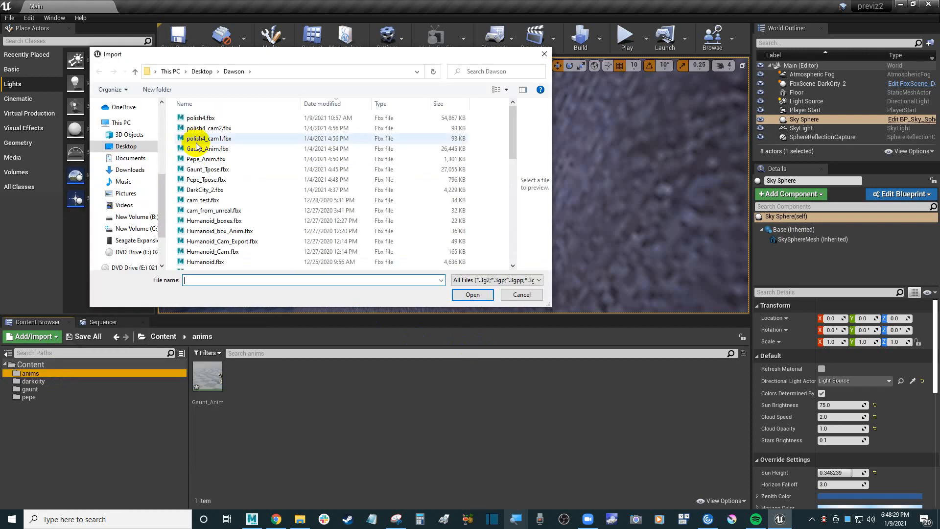
pyautogui.doubleClick(220, 160)
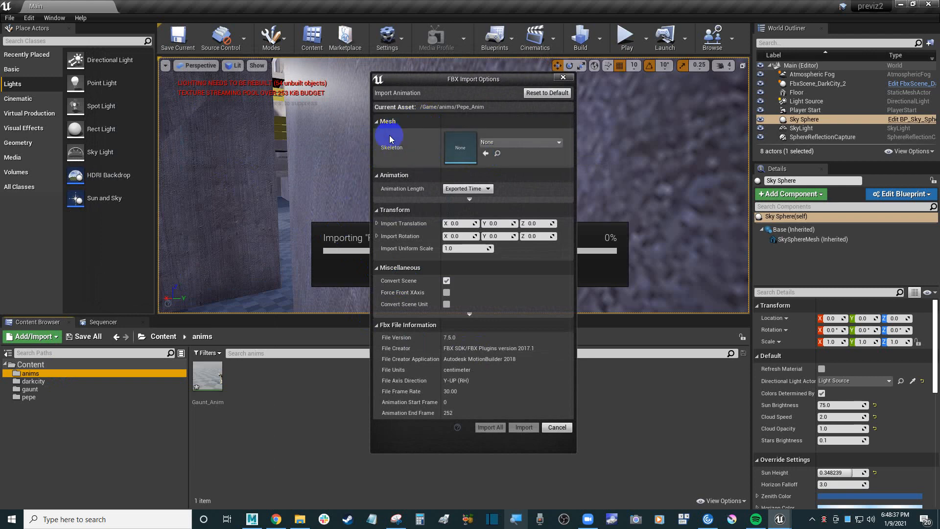
pyautogui.click(533, 144)
pyautogui.click(539, 235)
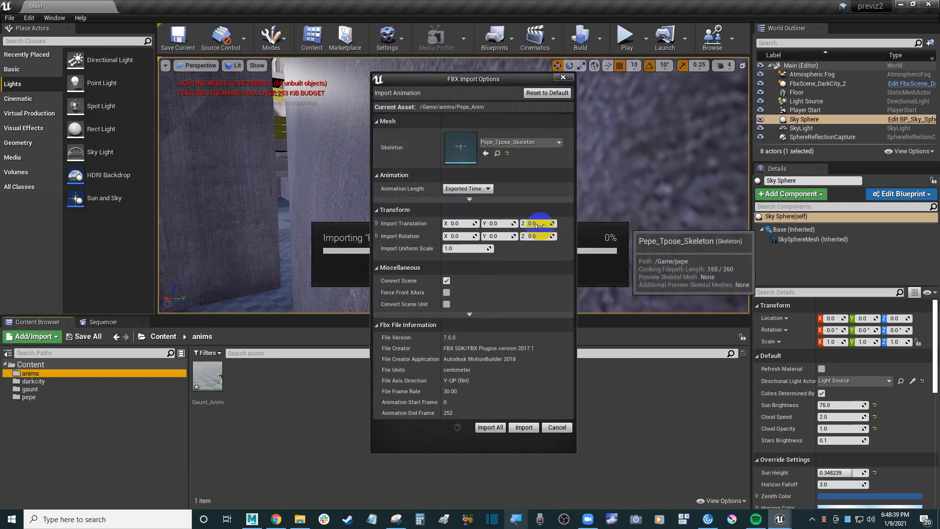
pyautogui.click(524, 427)
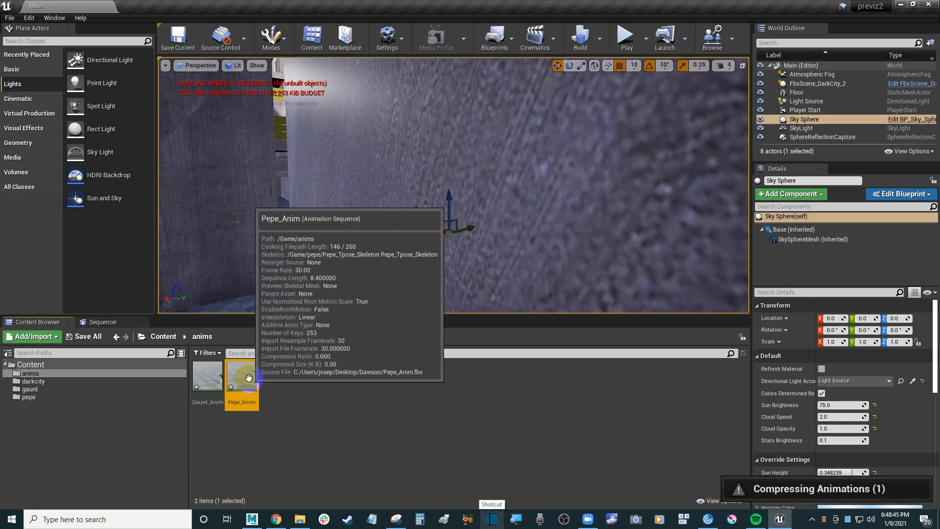
# Open the Pepe_Anim animation to preview its playback, pause it and close the animation editor
pyautogui.doubleClick(250, 382)
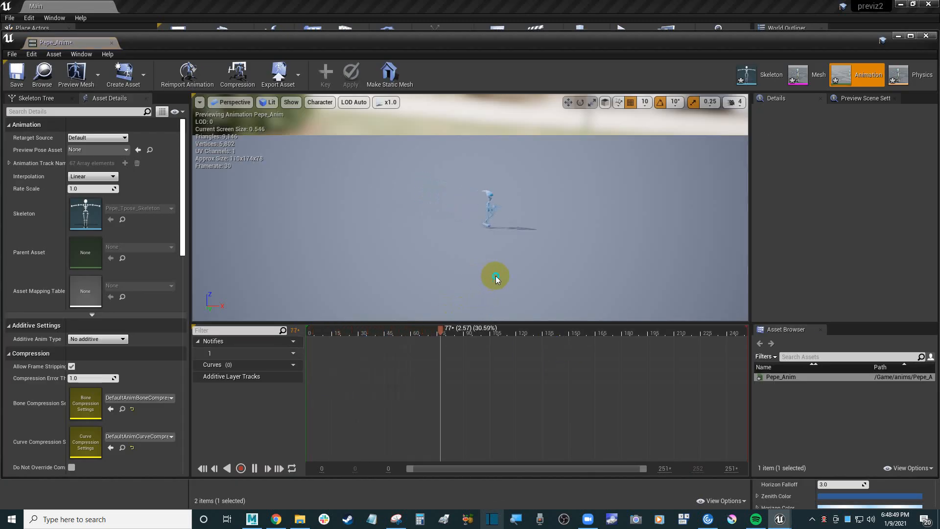
pyautogui.moveTo(496, 279)
pyautogui.mouseDown(button='right')
pyautogui.moveTo(516, 273)
pyautogui.moveTo(498, 275)
pyautogui.mouseUp(button='right')
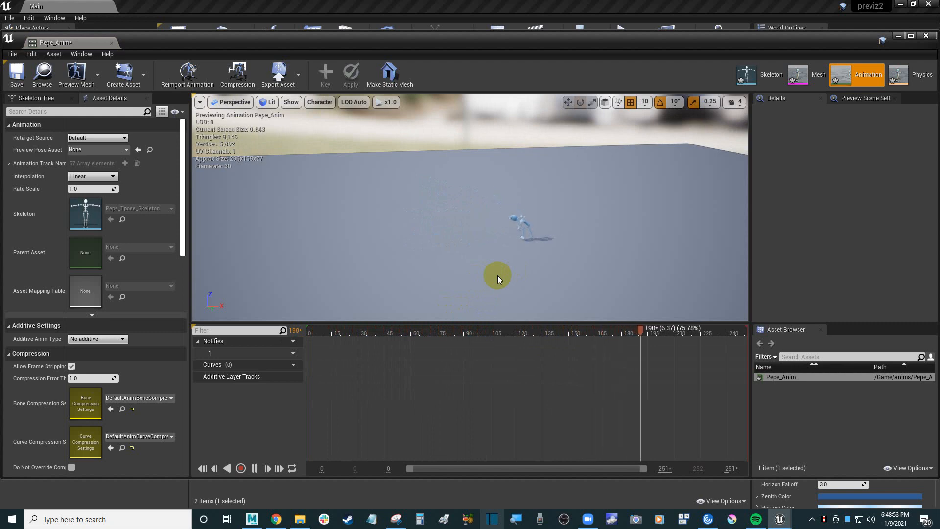
pyautogui.click(254, 469)
pyautogui.click(930, 38)
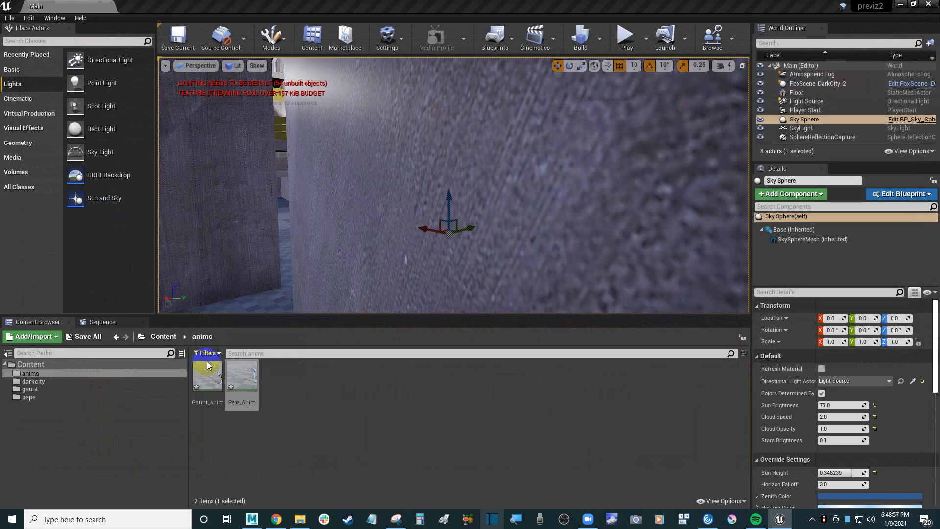
# Save the current level and look over the gaunt, pepe and anims folders
pyautogui.click(217, 390)
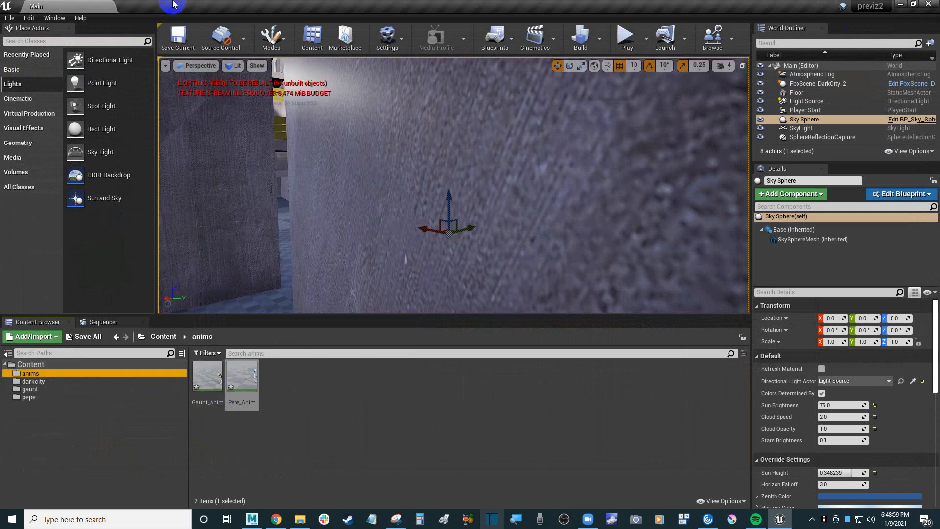
pyautogui.click(182, 43)
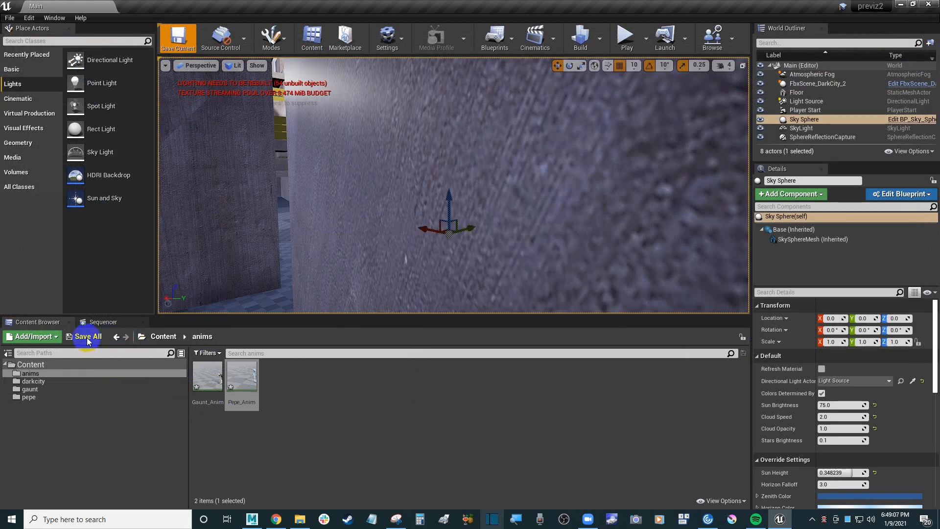
pyautogui.click(36, 389)
pyautogui.click(39, 396)
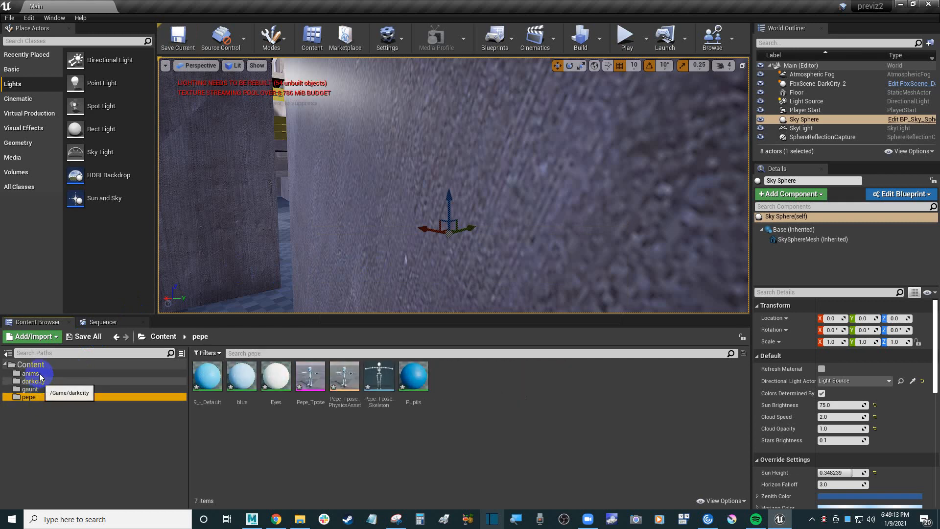
pyautogui.click(30, 374)
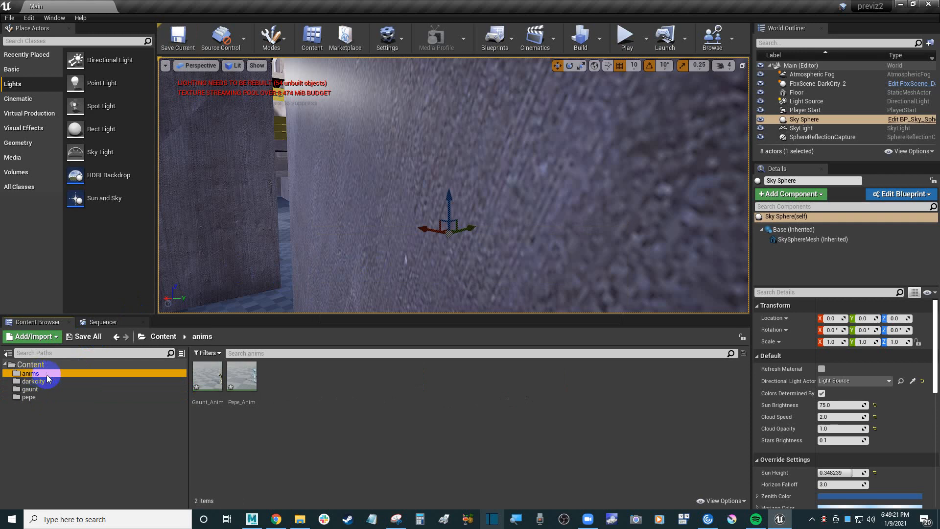
# Create a new folder named sequences under the Content folder and open it
pyautogui.click(50, 365)
pyautogui.rightClick(50, 365)
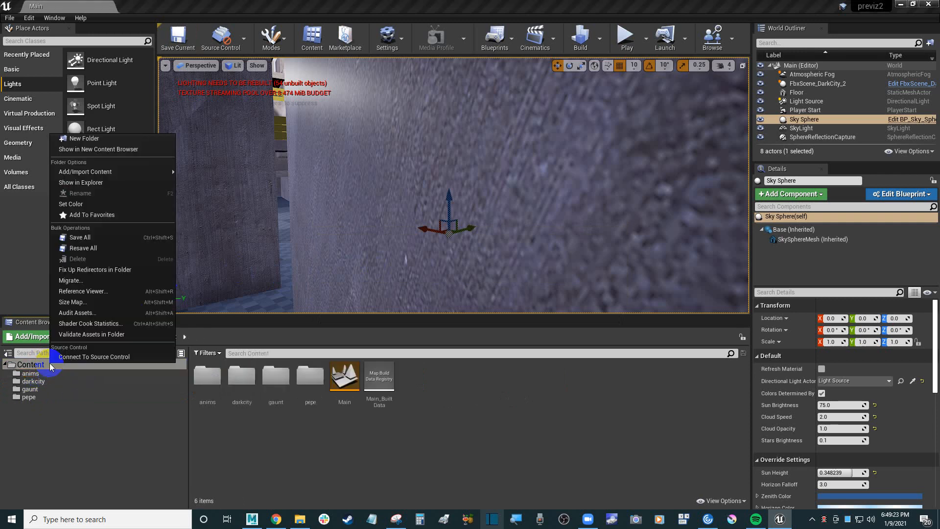
pyautogui.click(122, 139)
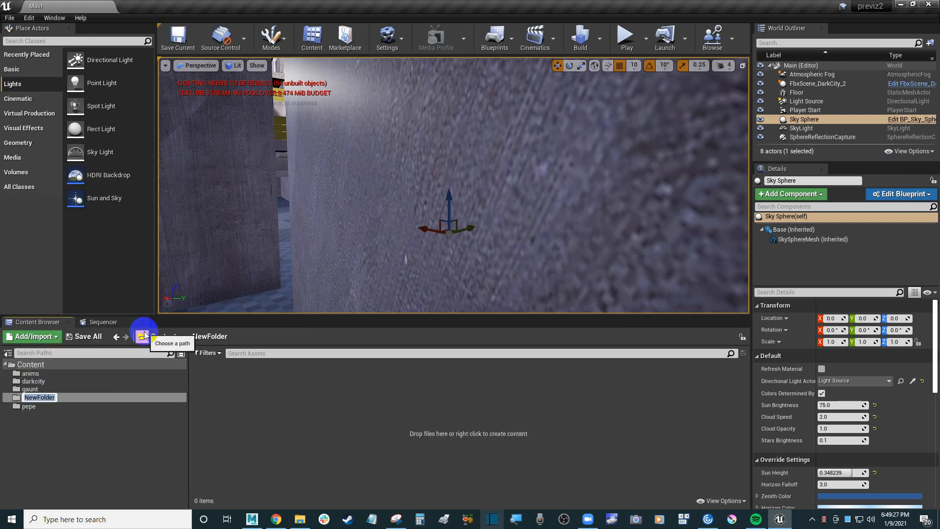
pyautogui.write('sequencer')
pyautogui.press('BackSpace')
pyautogui.write('s')
pyautogui.press('Return')
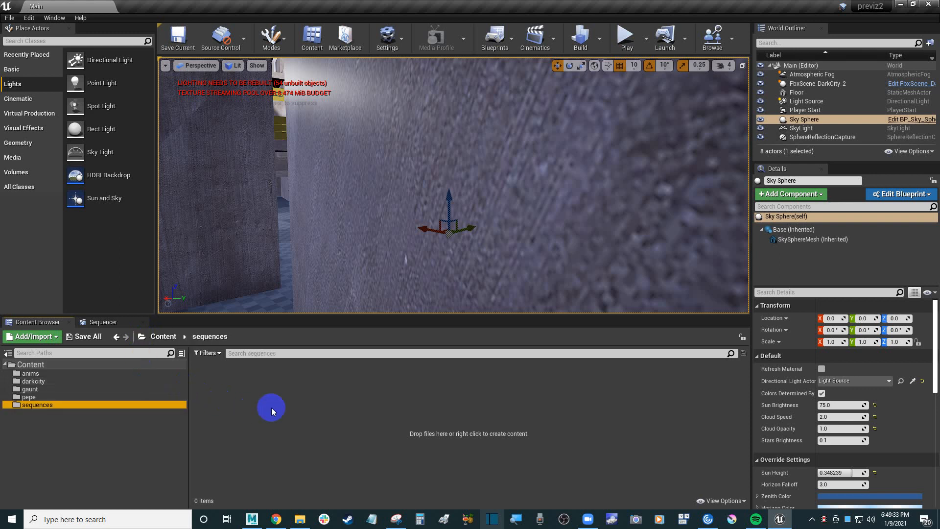
pyautogui.click(30, 398)
pyautogui.click(60, 406)
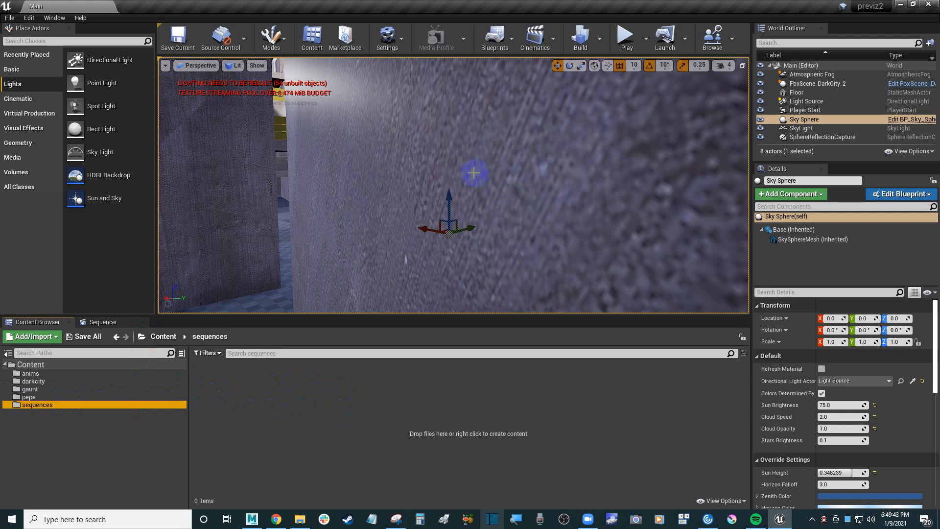
pyautogui.click(552, 44)
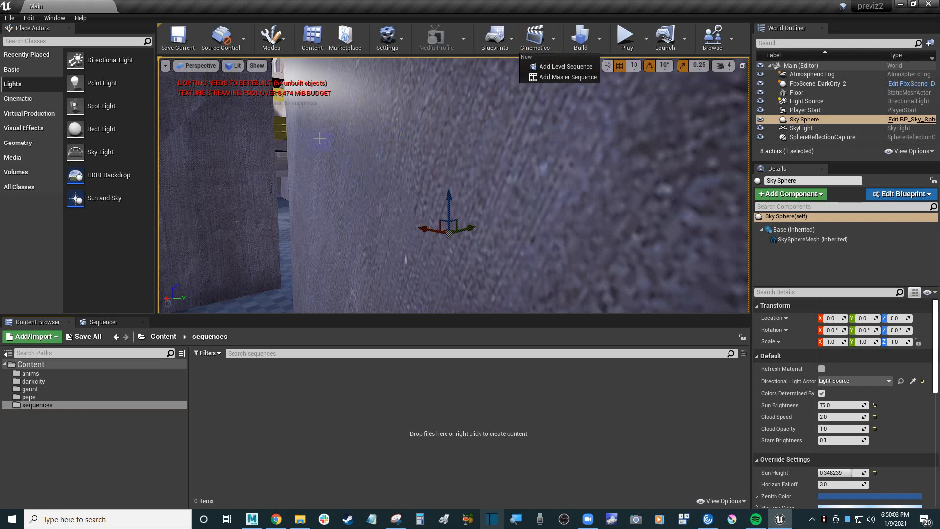
pyautogui.moveTo(319, 138); pyautogui.dragTo(392, 147, button='right')
pyautogui.click(554, 39)
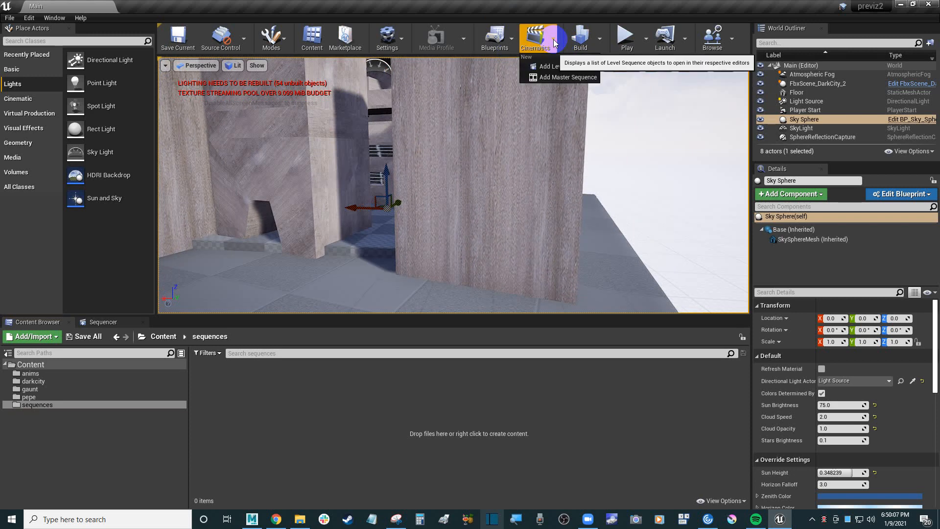
pyautogui.click(571, 77)
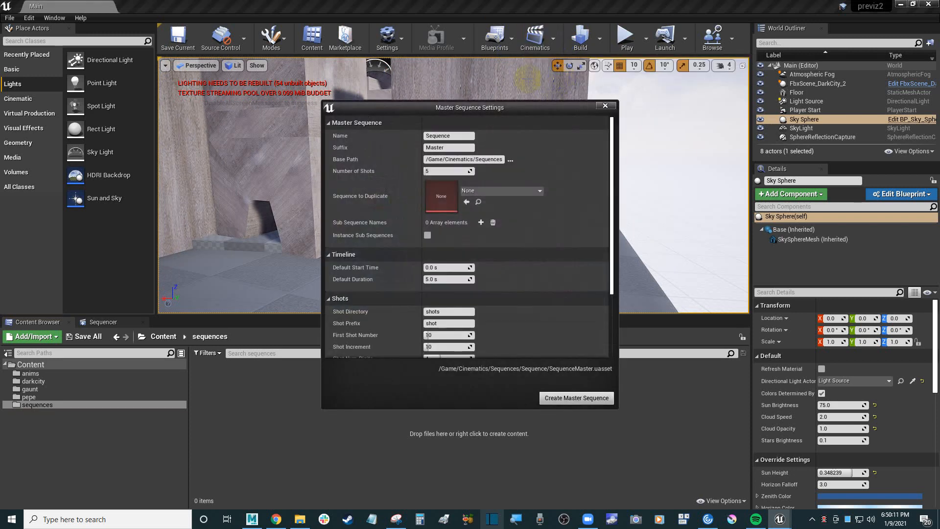
pyautogui.click(460, 136)
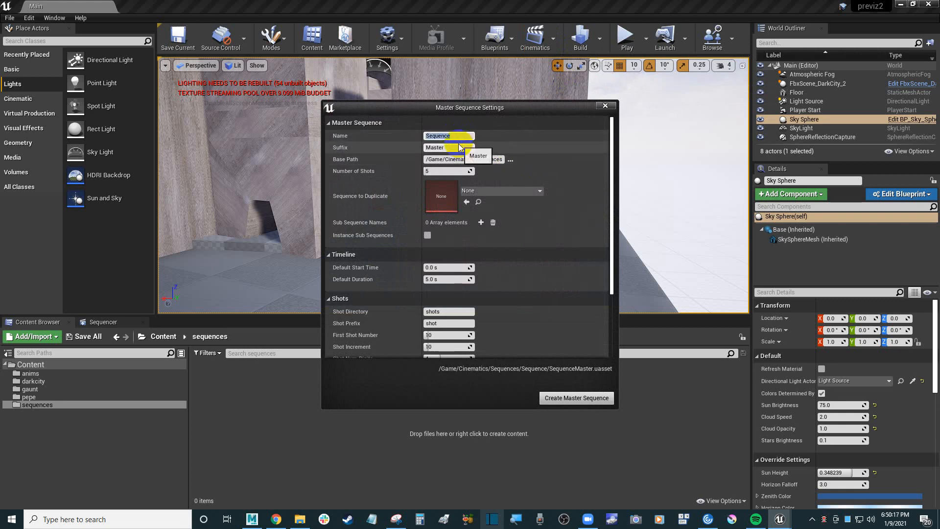
pyautogui.click(458, 147)
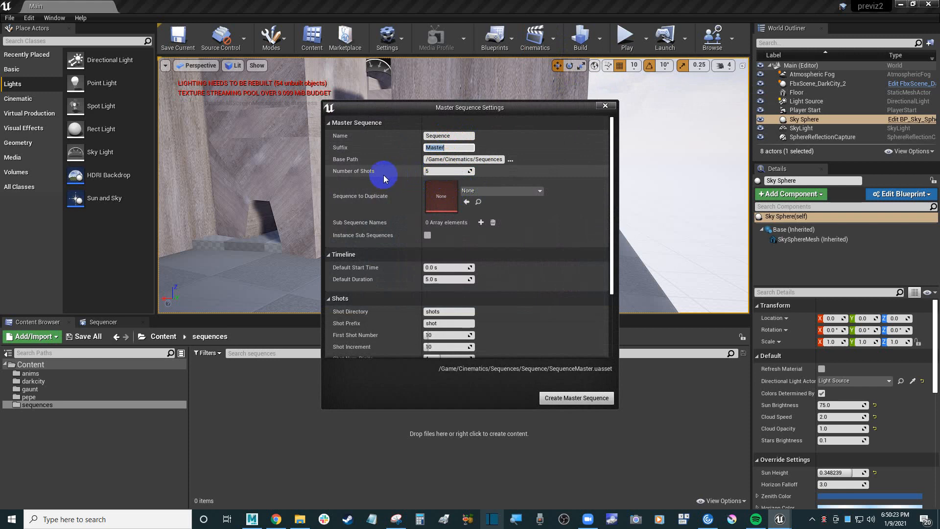
pyautogui.click(473, 171)
pyautogui.moveTo(473, 171); pyautogui.dragTo(503, 172)
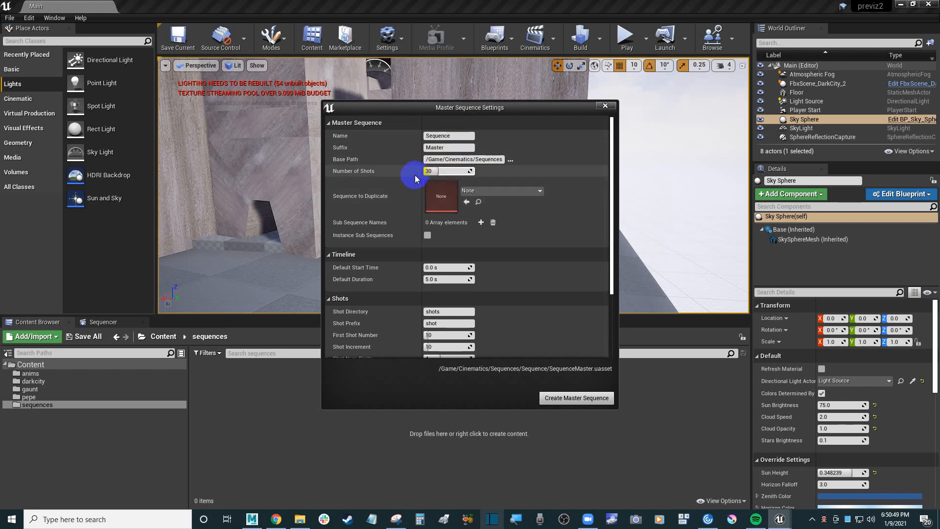
pyautogui.click(606, 105)
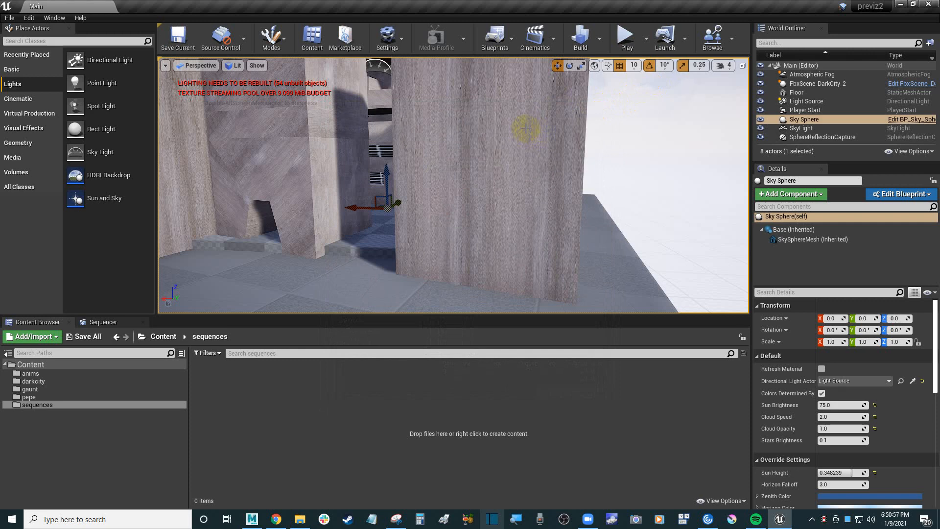
pyautogui.click(539, 36)
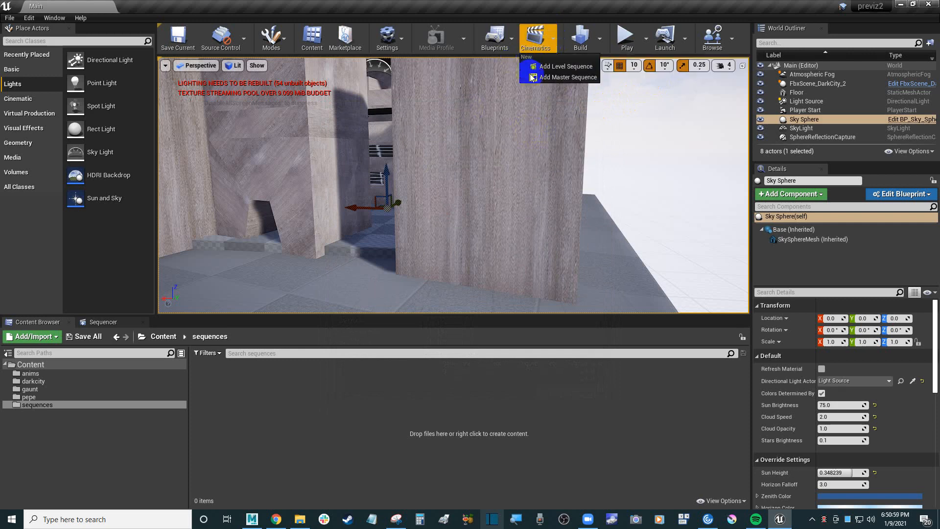
pyautogui.click(565, 68)
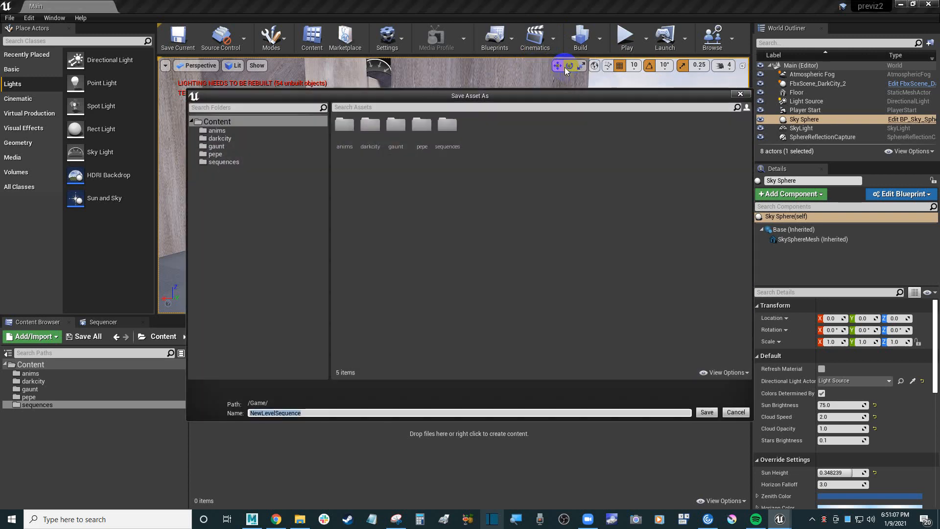
pyautogui.click(740, 93)
# Add a new level sequence and save it as Sequence01 in the sequences folder
pyautogui.click(535, 38)
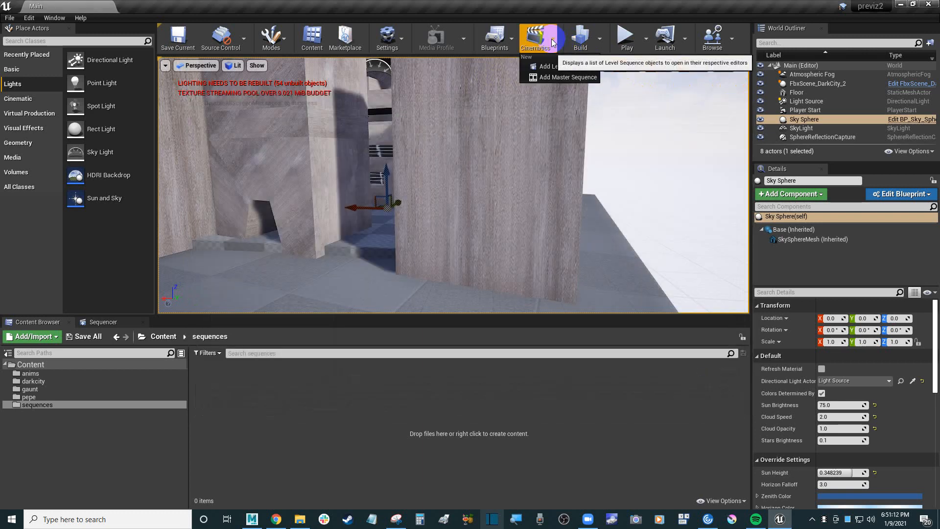
pyautogui.click(563, 67)
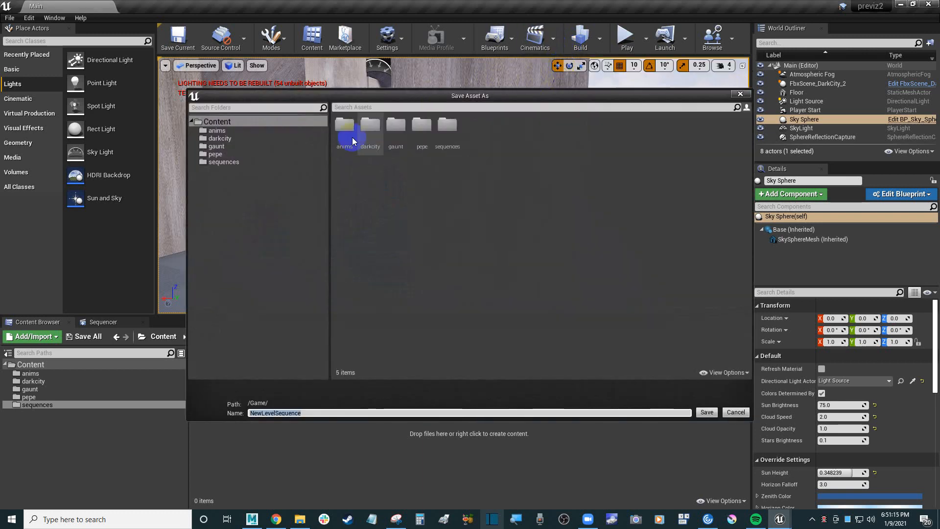
pyautogui.click(239, 165)
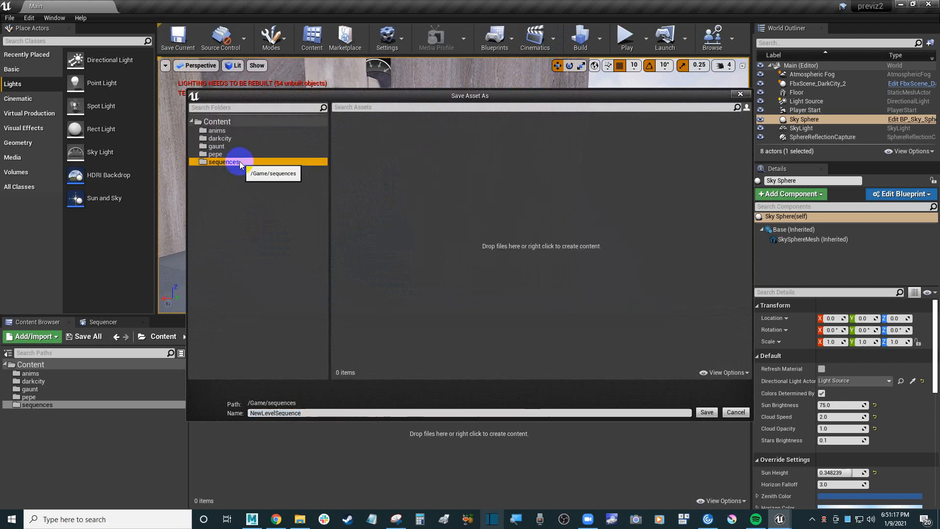
pyautogui.click(333, 414)
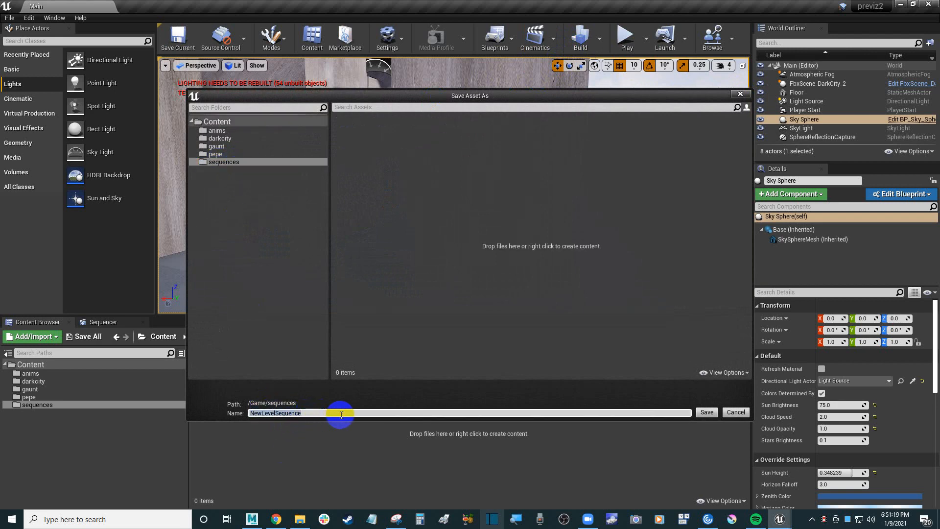
pyautogui.click(276, 414)
pyautogui.moveTo(277, 412); pyautogui.dragTo(236, 413)
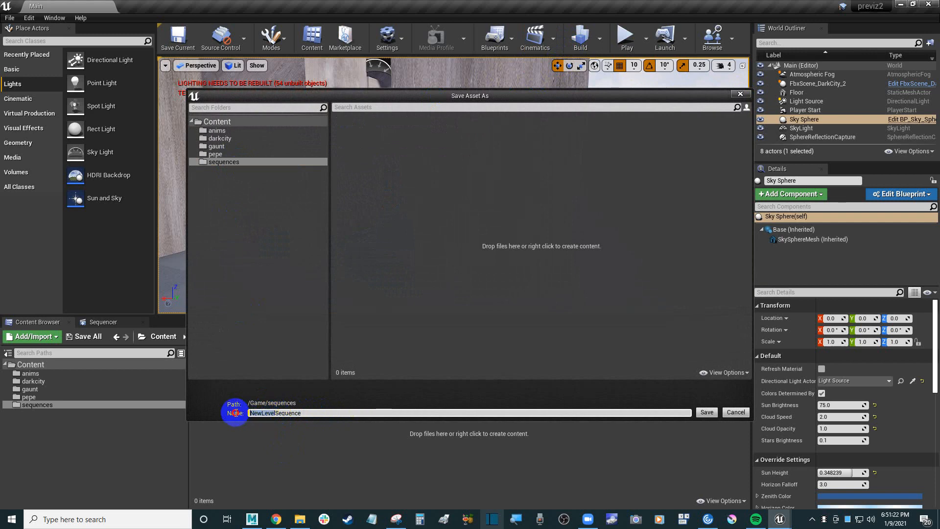
pyautogui.press('BackSpace')
pyautogui.click(335, 412)
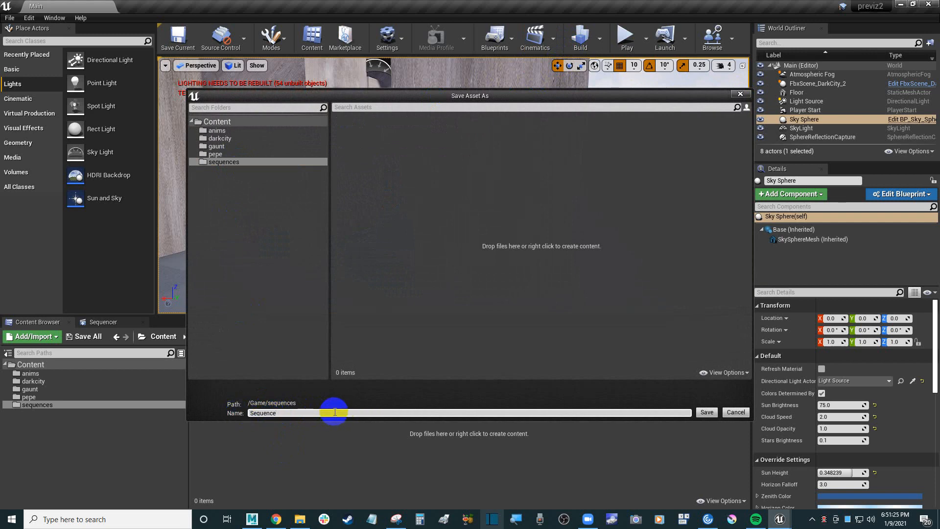
pyautogui.click(707, 412)
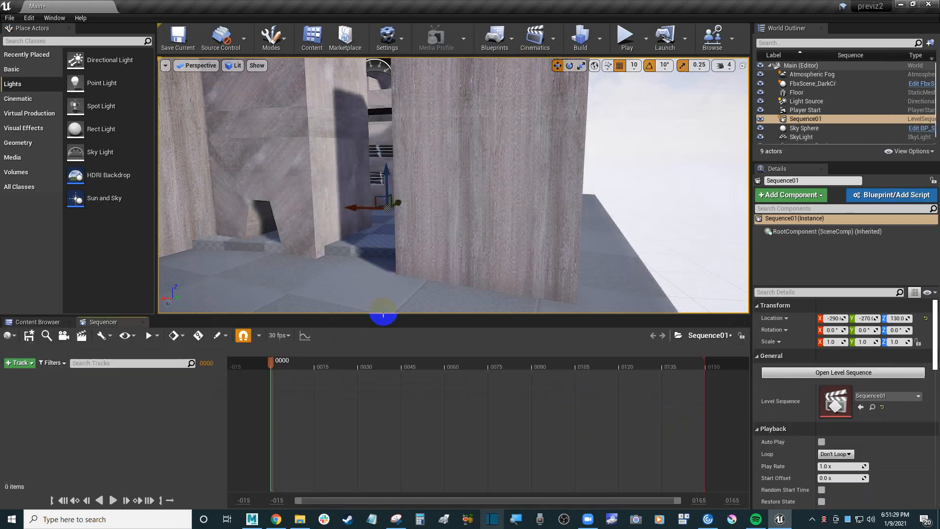
# Check the Sequence01 asset in the sequences folder and return to its empty timeline in the Sequencer
pyautogui.click(37, 322)
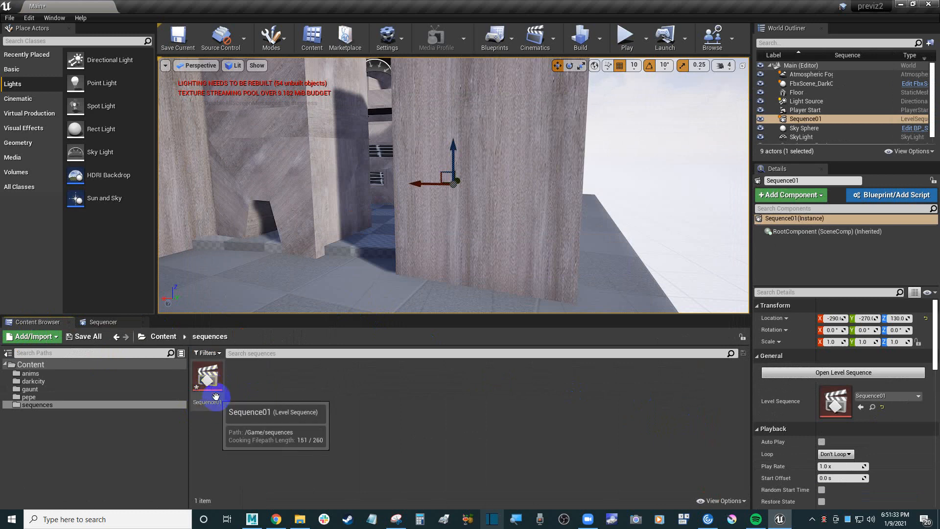
pyautogui.click(106, 322)
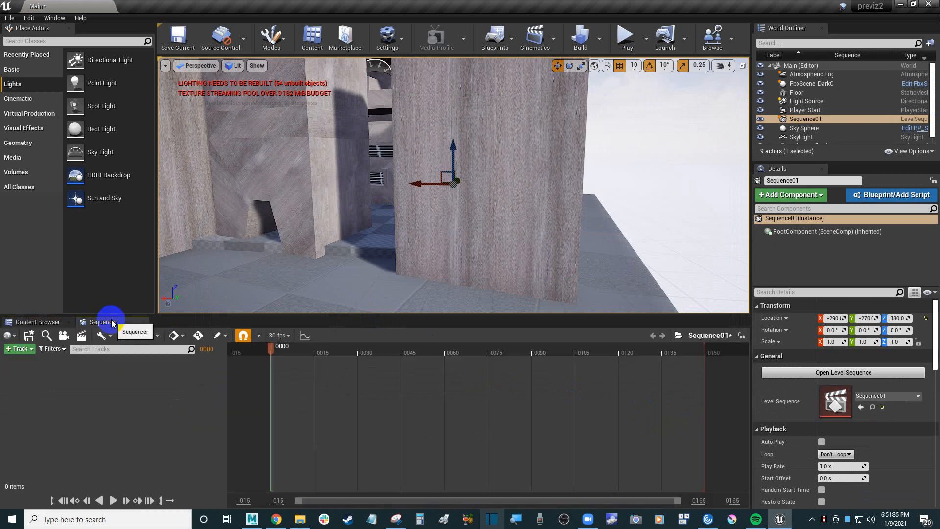
pyautogui.click(46, 324)
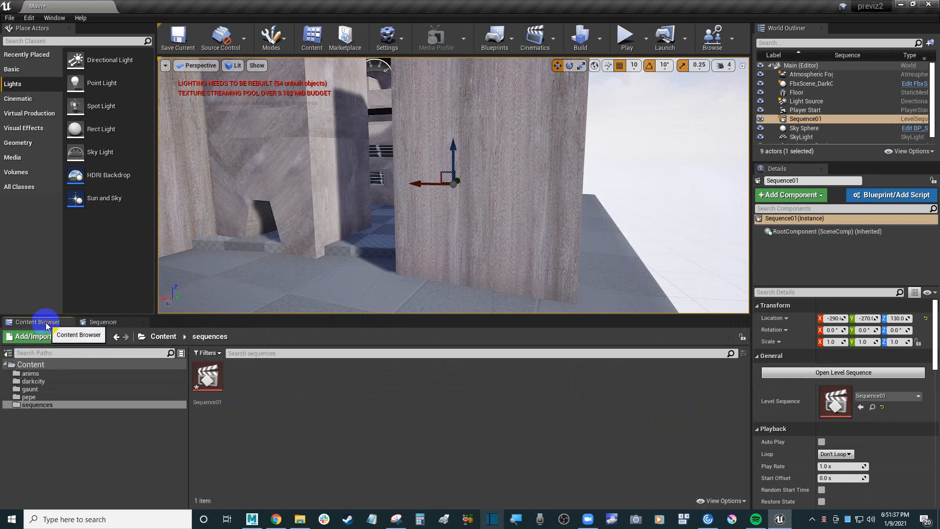
pyautogui.click(118, 326)
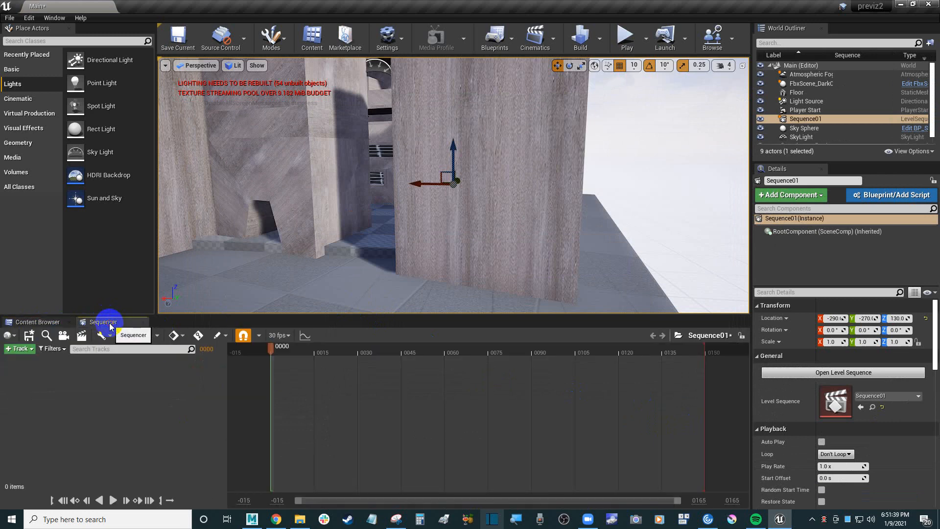
# Close the Sequencer and reopen Sequence01 from the sequences folder
pyautogui.click(143, 325)
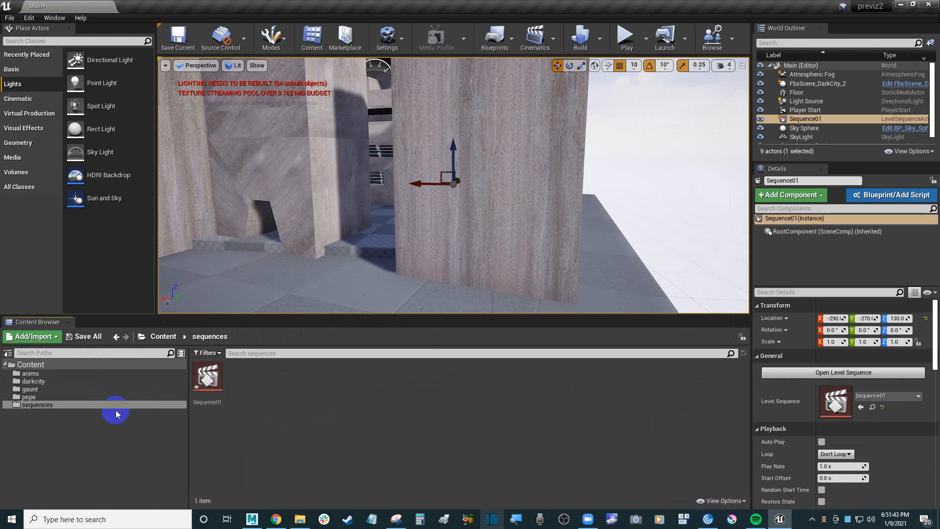
pyautogui.click(101, 397)
pyautogui.click(93, 405)
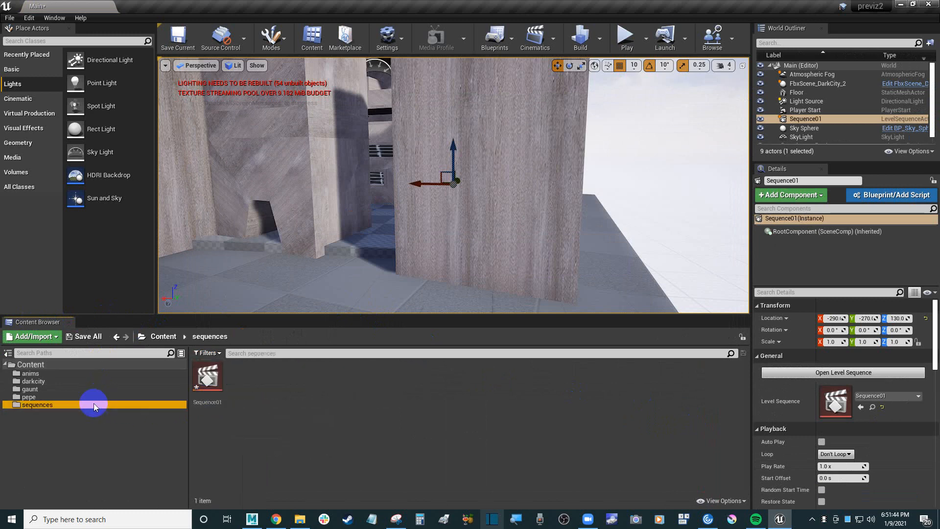
pyautogui.doubleClick(214, 383)
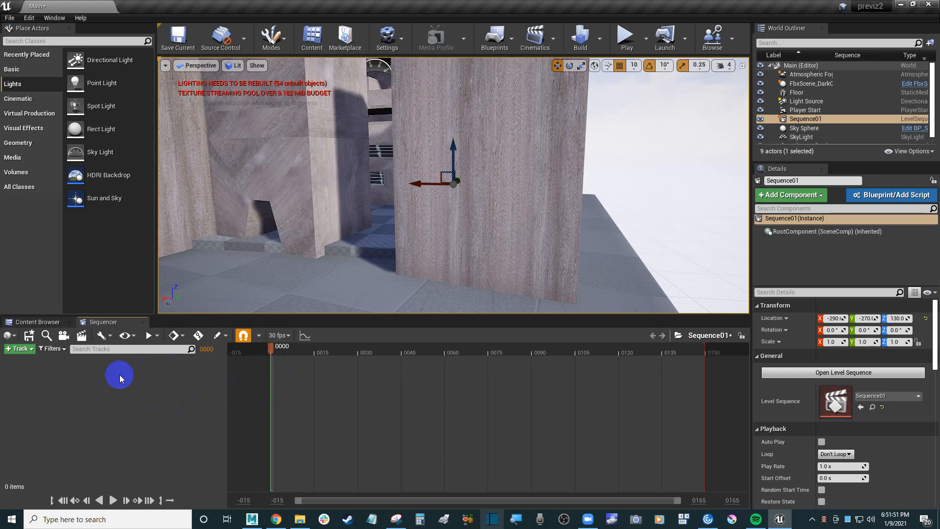
pyautogui.click(51, 322)
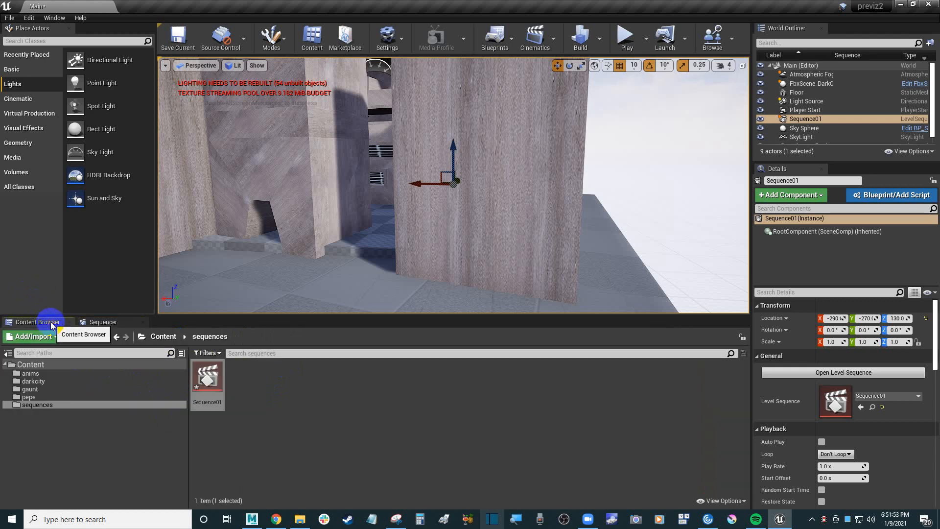
pyautogui.click(101, 321)
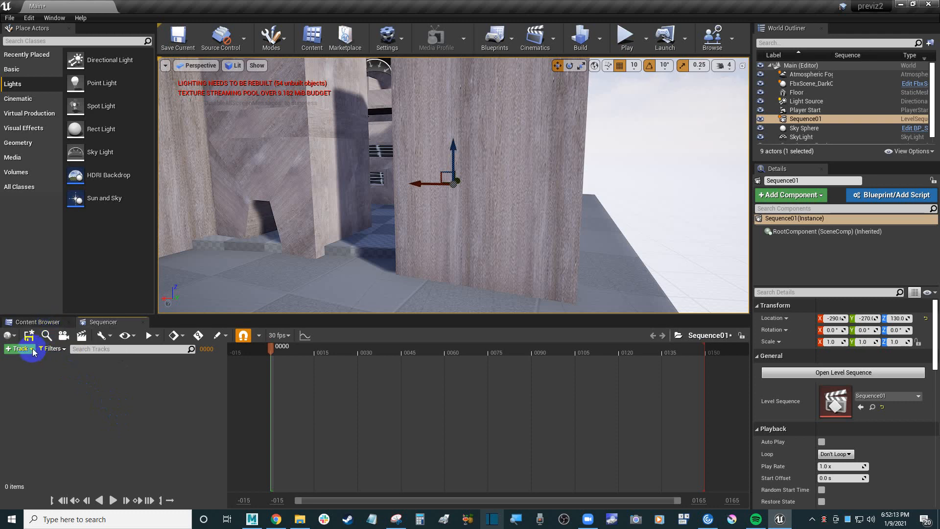
pyautogui.click(20, 349)
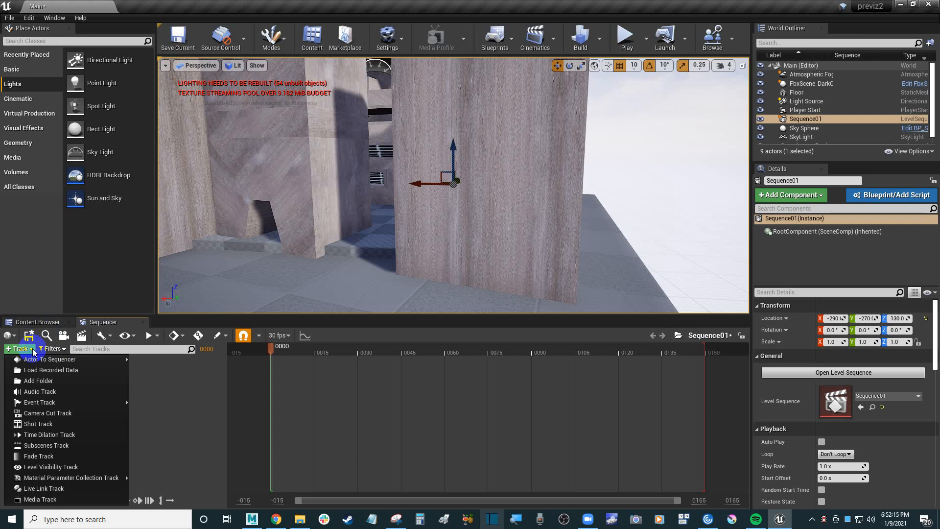
pyautogui.click(36, 360)
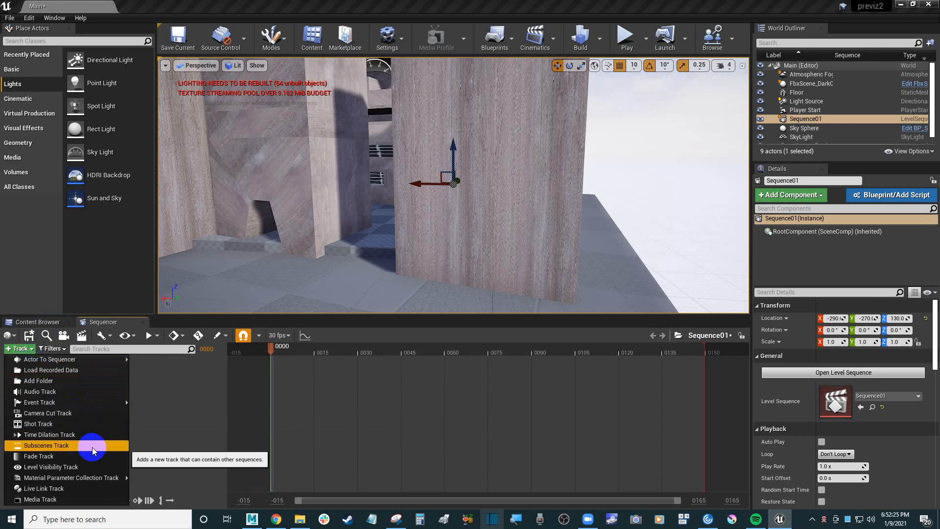
pyautogui.moveTo(74, 359)
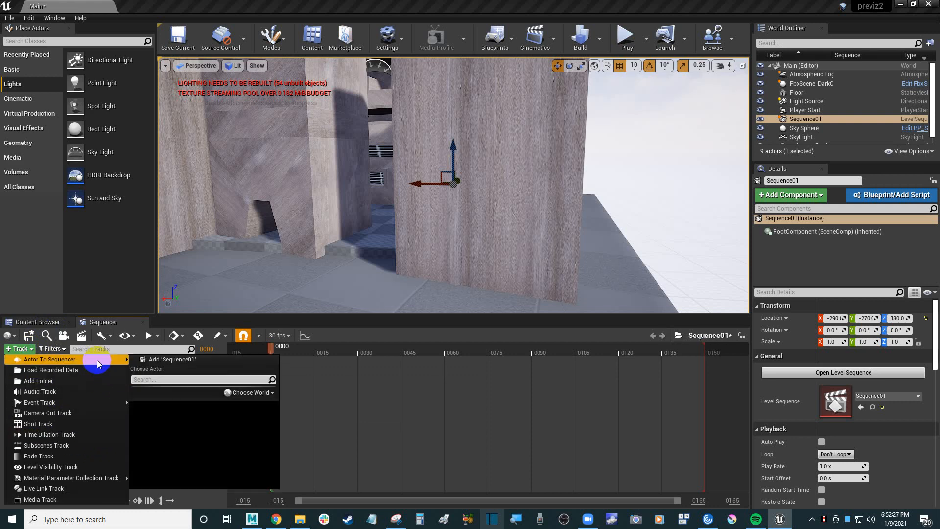
pyautogui.click(184, 378)
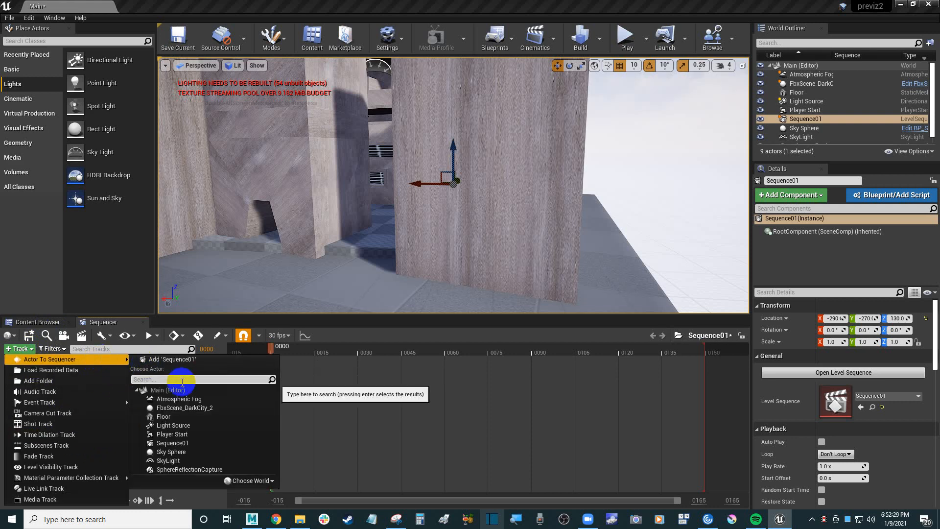
pyautogui.write('pep')
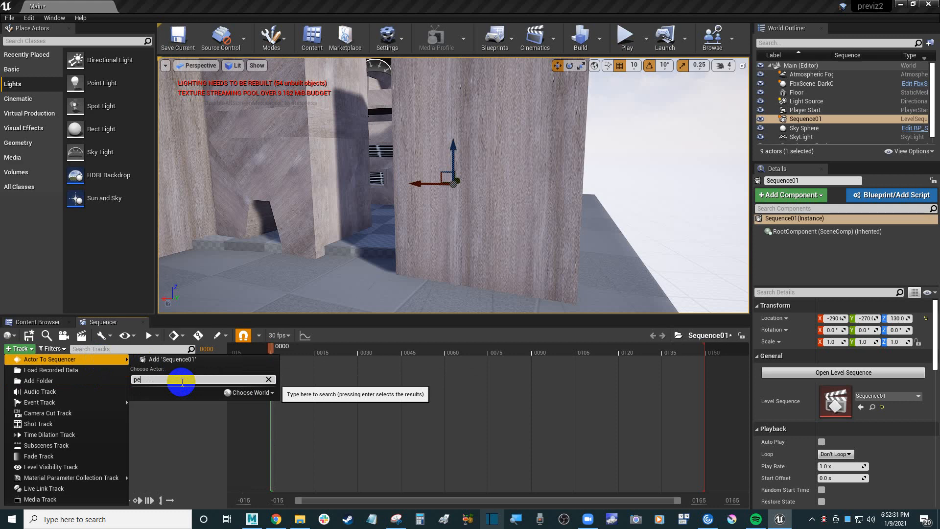
pyautogui.press('BackSpace')
pyautogui.press('BackSpace')
pyautogui.click(369, 371)
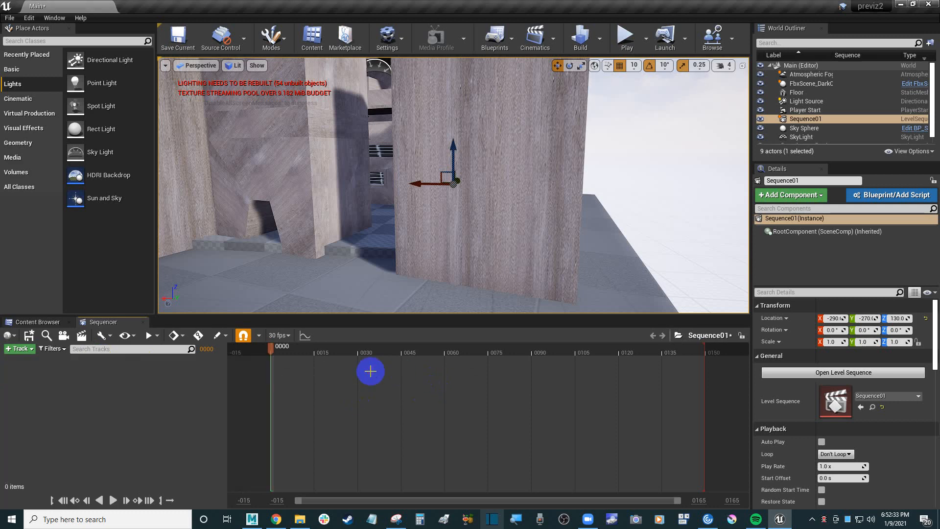
# Add the Pepe_Tpose skeletal mesh from the pepe folder to the Sequence01 timeline as a track
pyautogui.click(55, 324)
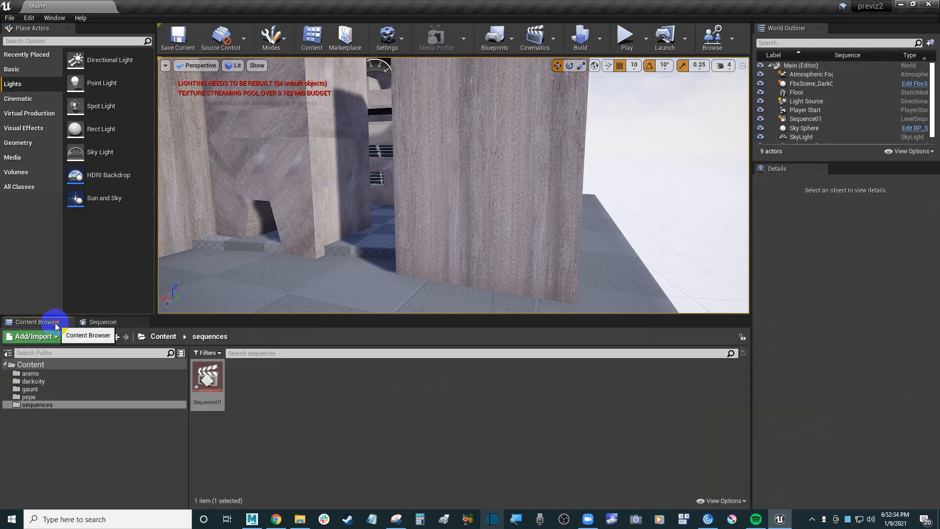
pyautogui.click(34, 397)
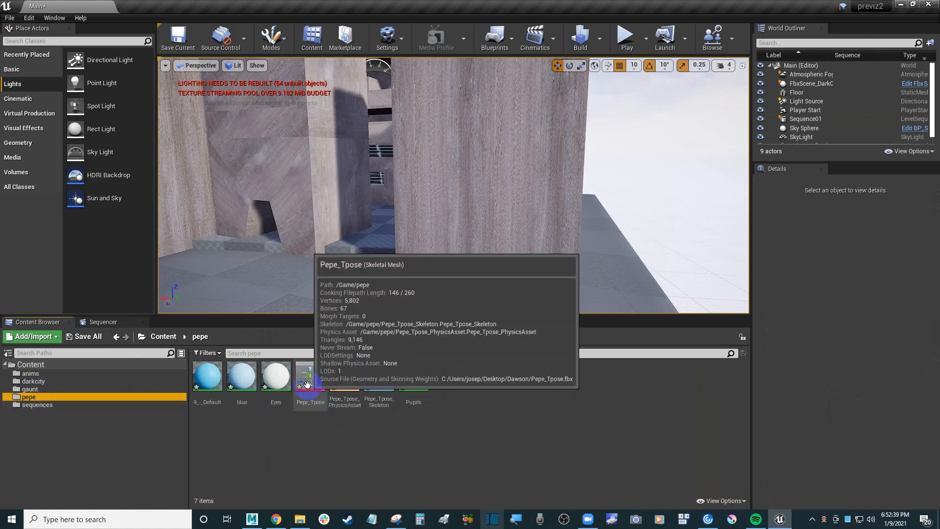
pyautogui.moveTo(307, 385); pyautogui.dragTo(110, 378)
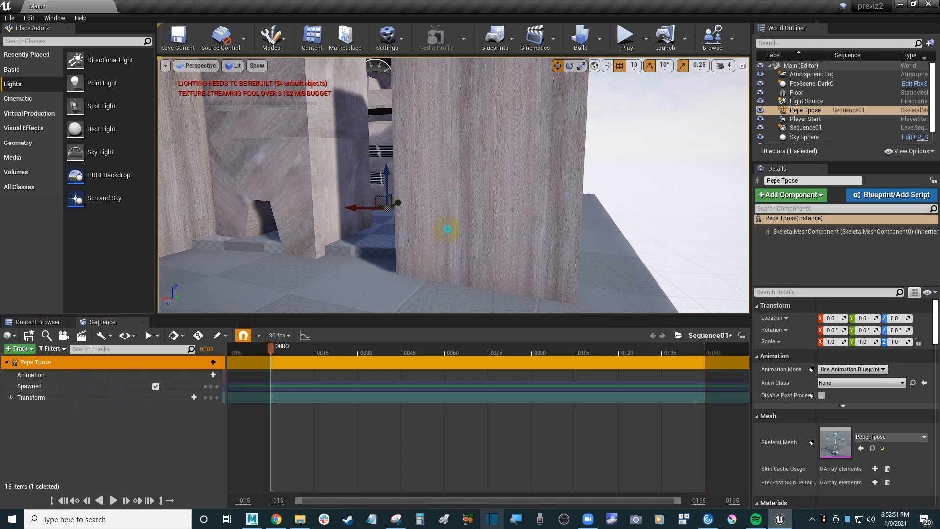
# Hide the FbxScene_DarkCity_2 actor in the level and locate the Pepe Tpose character in the viewport
pyautogui.moveTo(447, 229); pyautogui.dragTo(737, 147, button='right')
pyautogui.click(822, 110)
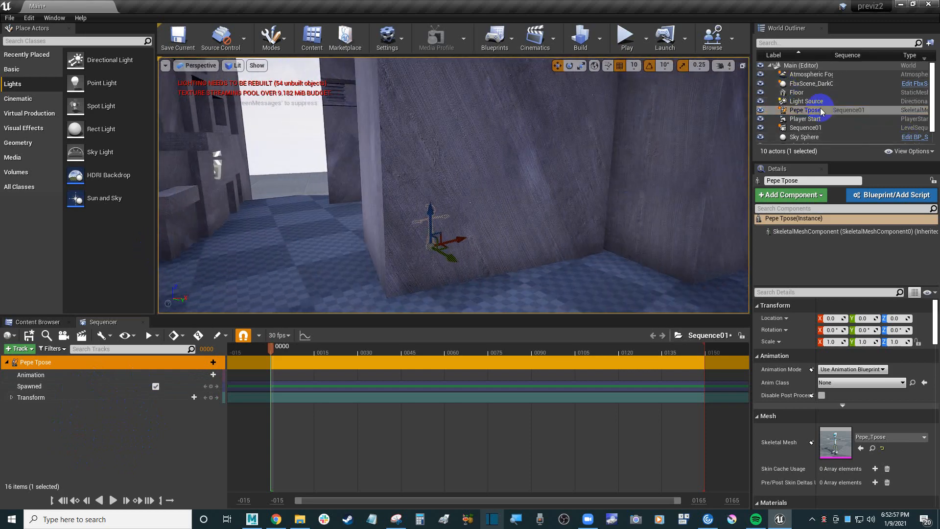
pyautogui.click(815, 85)
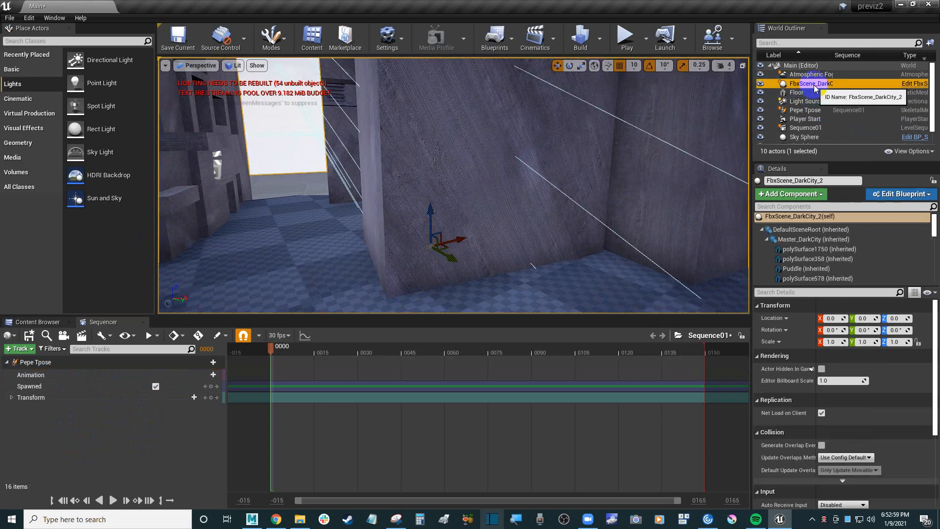
pyautogui.click(762, 85)
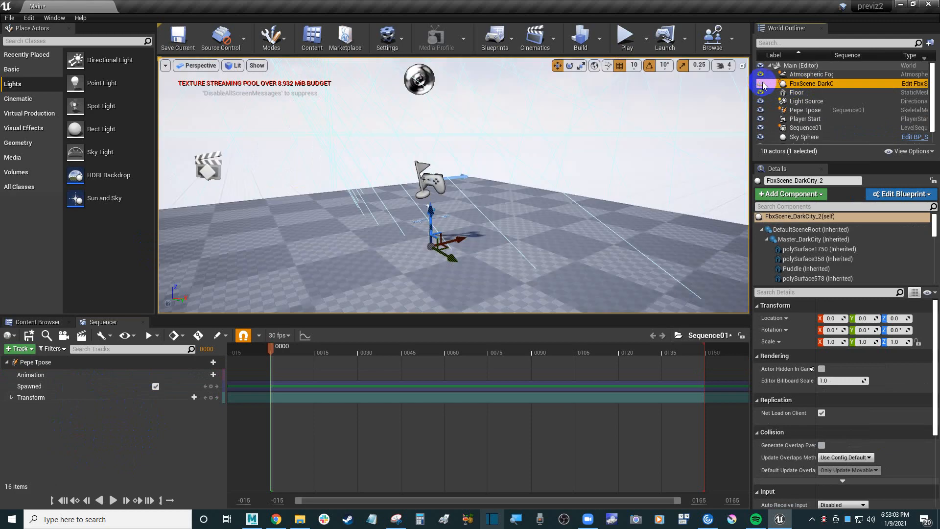
pyautogui.moveTo(546, 163); pyautogui.dragTo(524, 210, button='right')
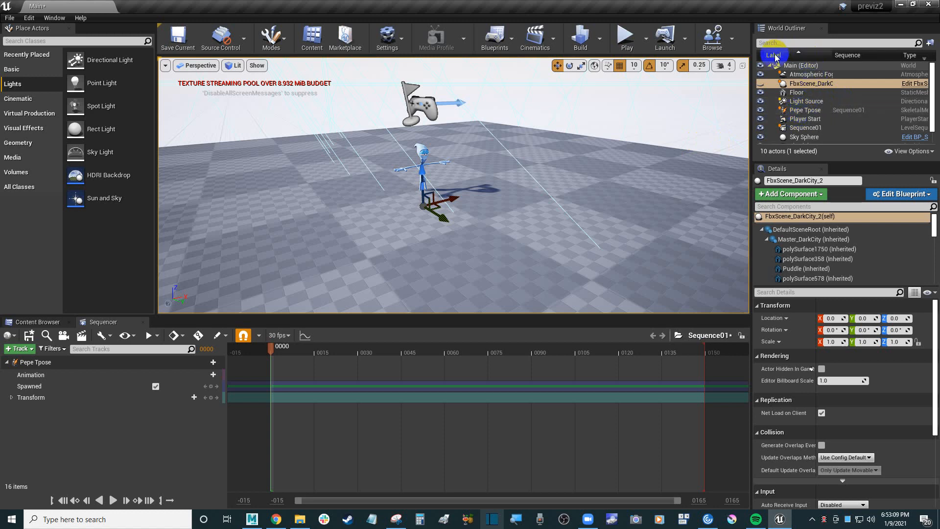
pyautogui.click(815, 116)
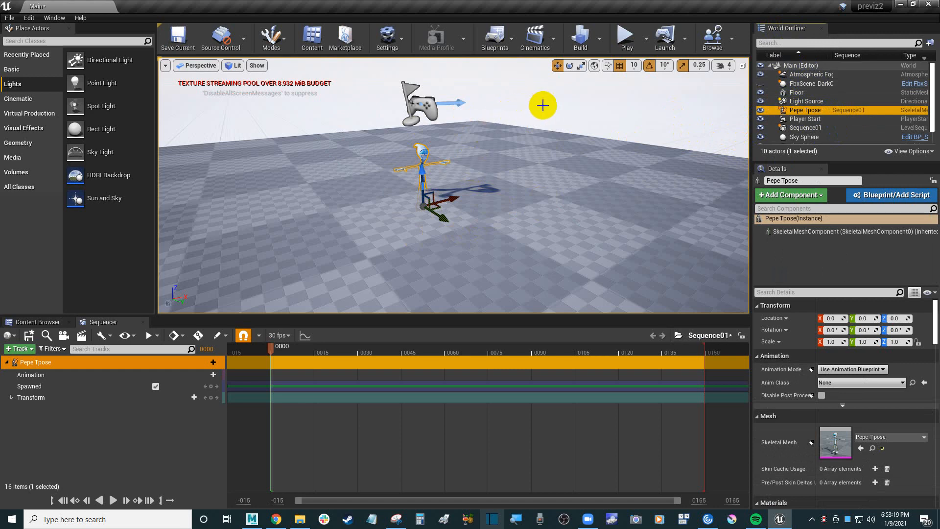
pyautogui.click(425, 165)
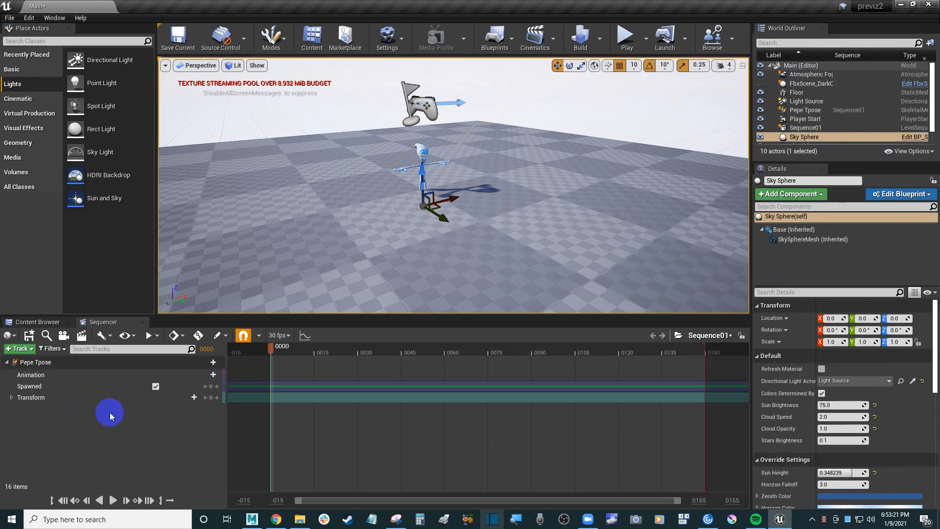
# Add the Pepe_Anim animation to the Pepe Tpose track at frame 1 and scrub to frame 66 to preview the character's motion
pyautogui.click(84, 373)
pyautogui.moveTo(276, 350)
pyautogui.mouseDown()
pyautogui.moveTo(361, 349)
pyautogui.moveTo(269, 348)
pyautogui.moveTo(277, 354)
pyautogui.mouseUp()
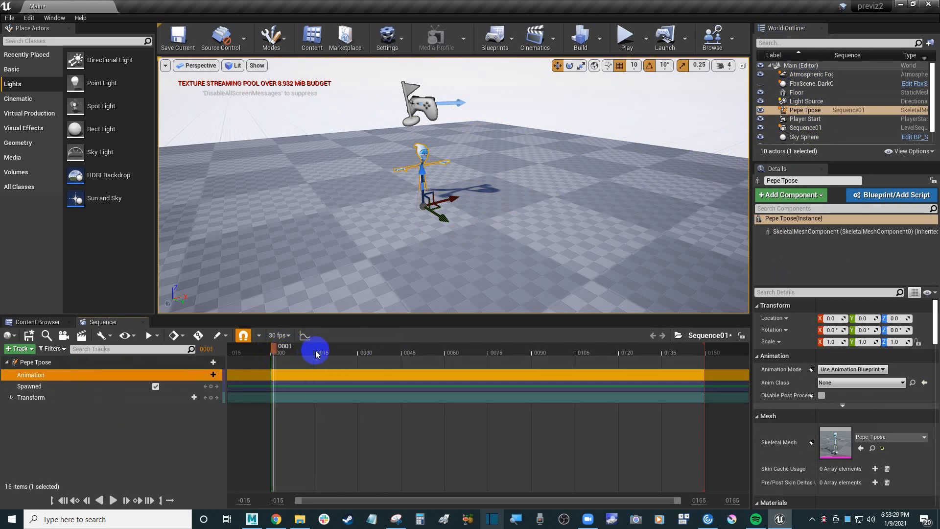
pyautogui.click(205, 375)
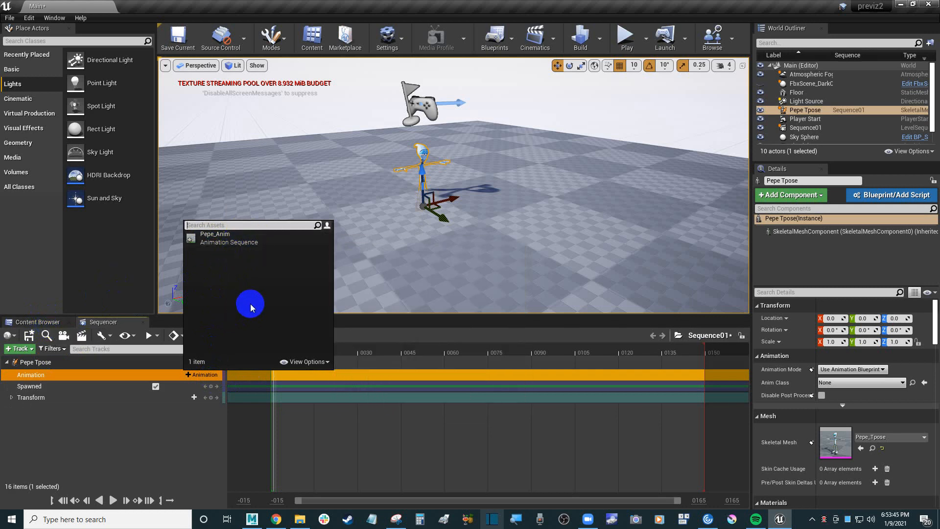
pyautogui.click(260, 240)
pyautogui.click(252, 235)
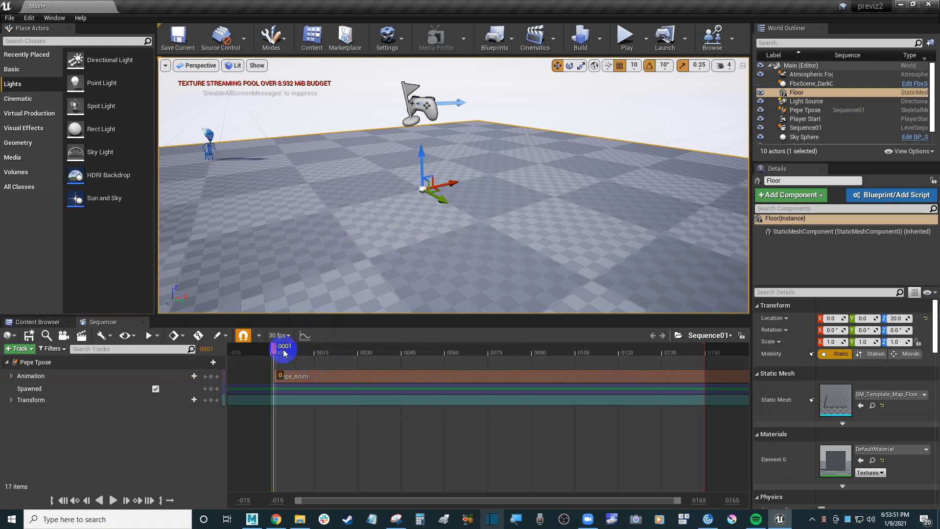
pyautogui.moveTo(276, 351); pyautogui.dragTo(465, 356)
pyautogui.moveTo(305, 217)
pyautogui.mouseDown(button='right')
pyautogui.moveTo(305, 206)
pyautogui.moveTo(296, 216)
pyautogui.mouseUp(button='right')
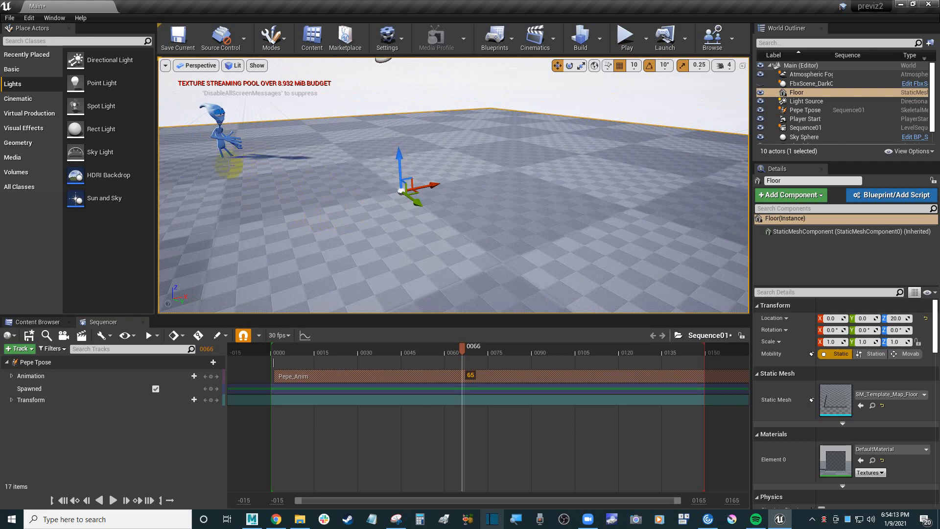
# Select the default Floor actor in the level and hide it
pyautogui.click(539, 92)
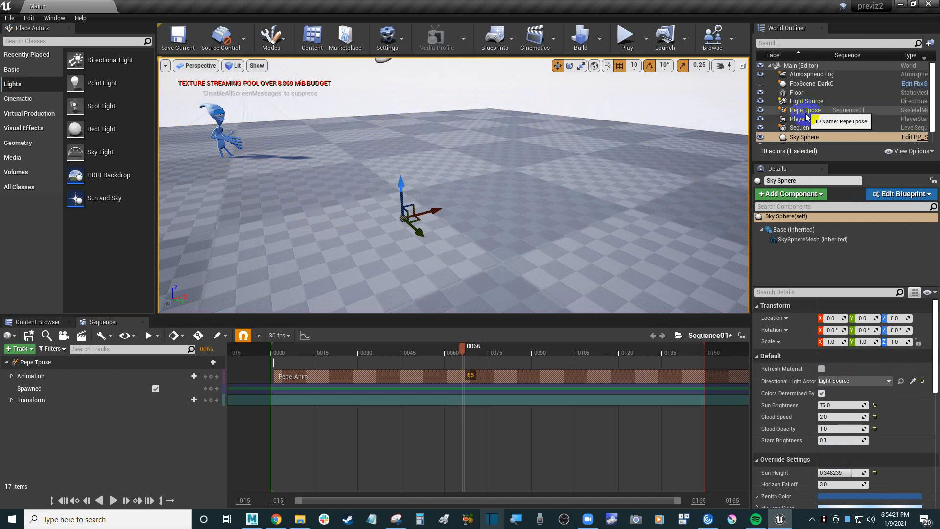
pyautogui.click(597, 142)
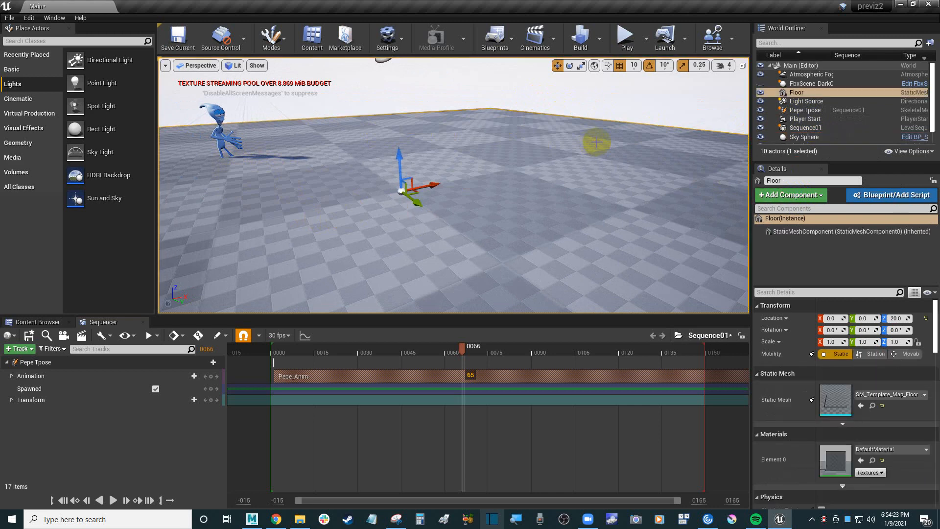
pyautogui.click(760, 93)
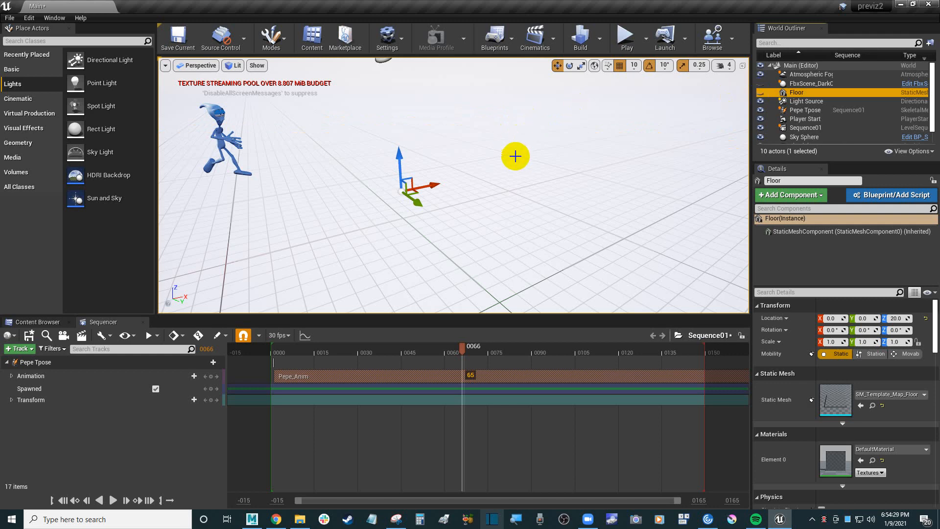
pyautogui.moveTo(514, 157); pyautogui.dragTo(519, 134, button='right')
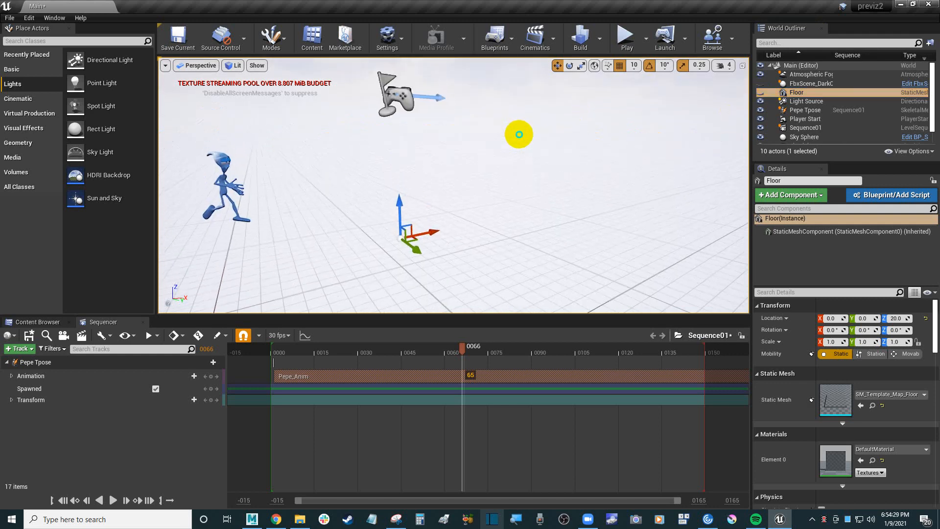
# Show the FbxScene_DarkCity_2 actor again and scrub to frame 59 to view Pepe standing inside the city
pyautogui.click(762, 84)
pyautogui.moveTo(420, 165); pyautogui.dragTo(437, 173, button='right')
pyautogui.press('s')
pyautogui.press('a')
pyautogui.moveTo(466, 350); pyautogui.dragTo(442, 352)
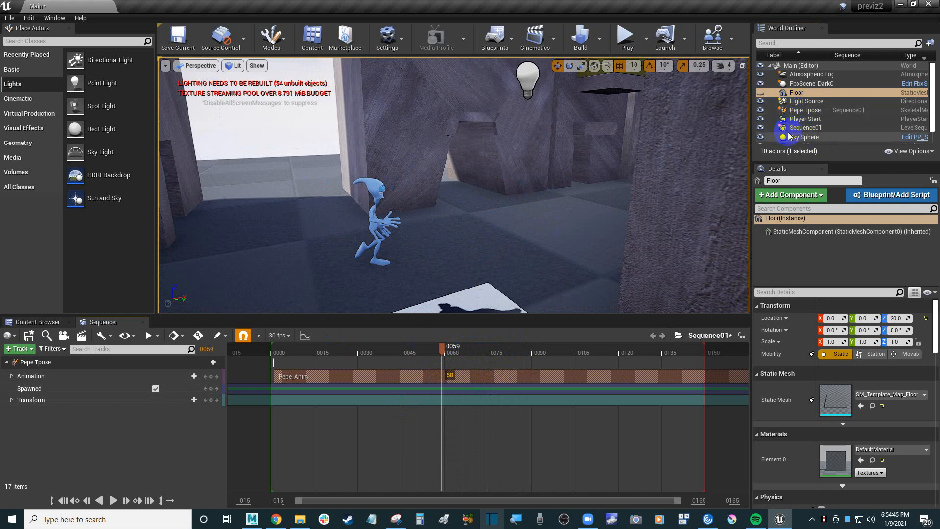
# Toggle the Floor actor on to compare it with the city ground, hide it again, and save the current level
pyautogui.click(761, 93)
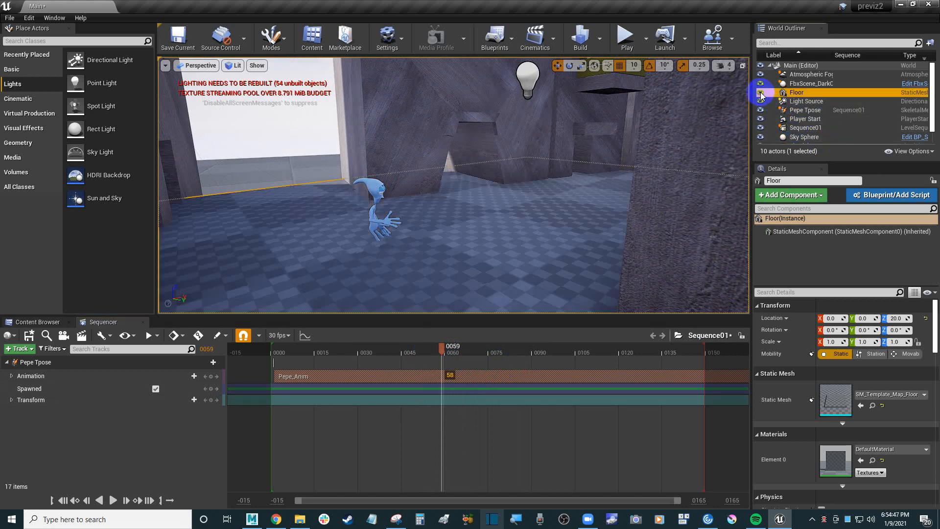
pyautogui.click(761, 93)
pyautogui.click(267, 134)
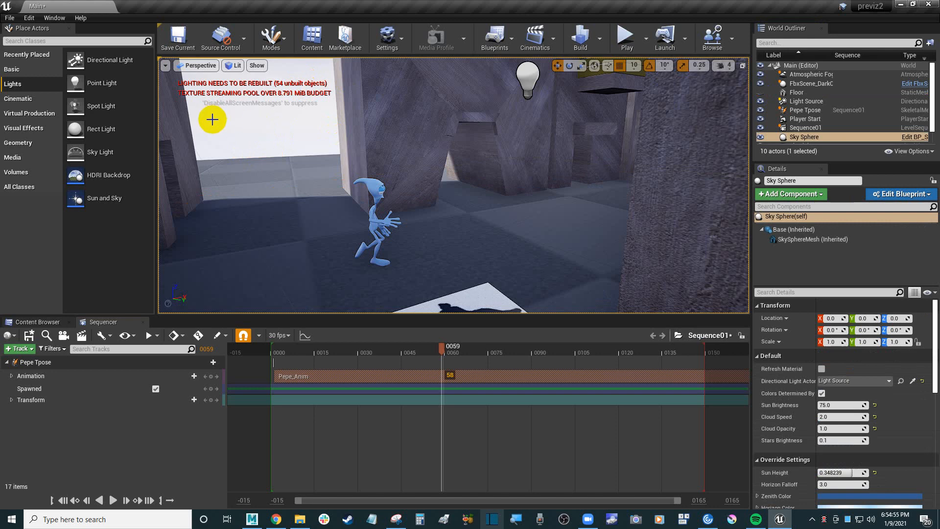
pyautogui.click(180, 45)
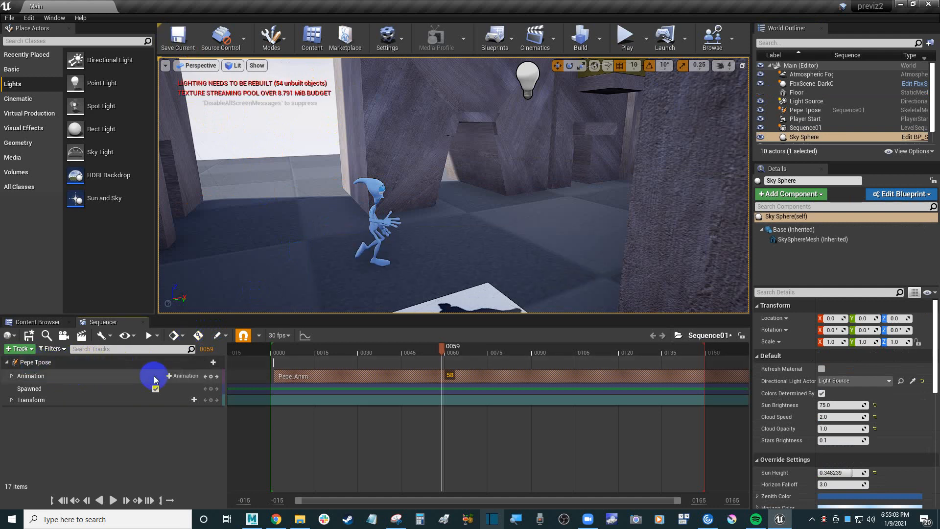
# Add the Gaunt_Tpose skeletal mesh from the gaunt folder to the Sequence01 timeline as a track
pyautogui.click(33, 322)
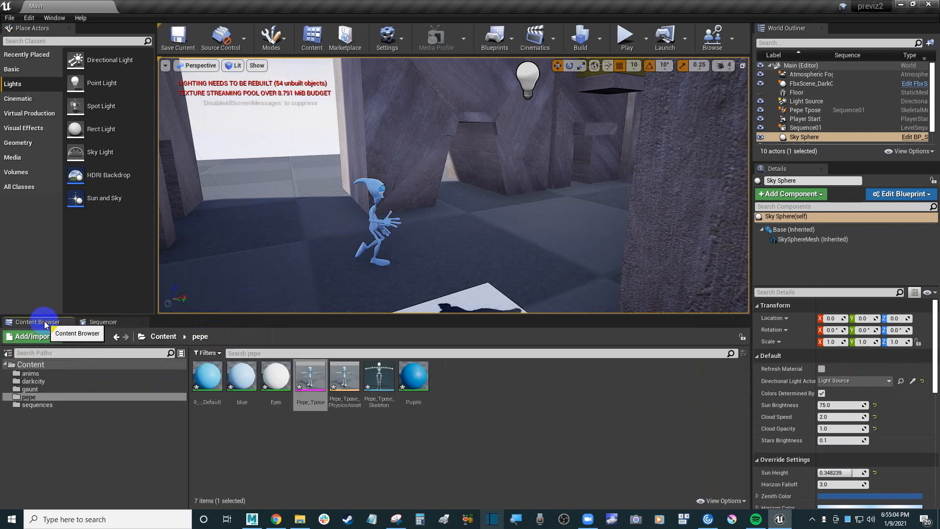
pyautogui.click(35, 389)
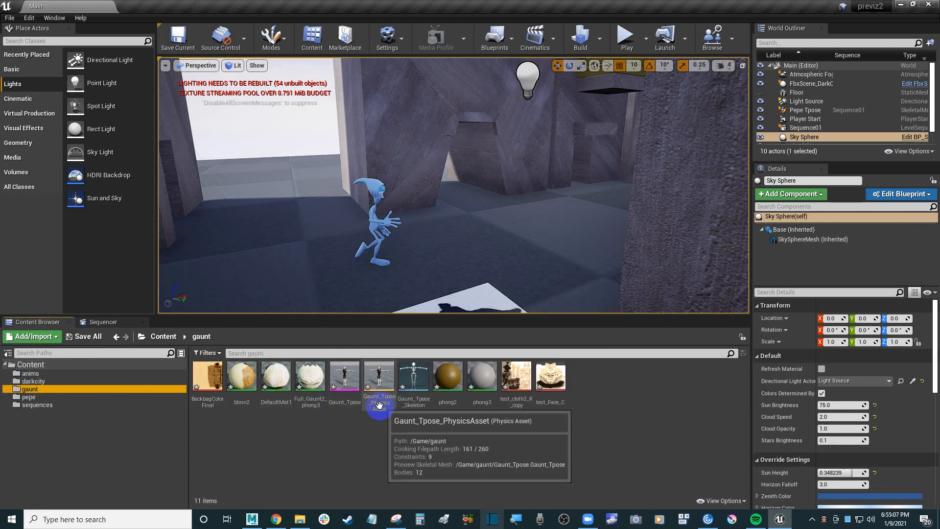
pyautogui.click(345, 382)
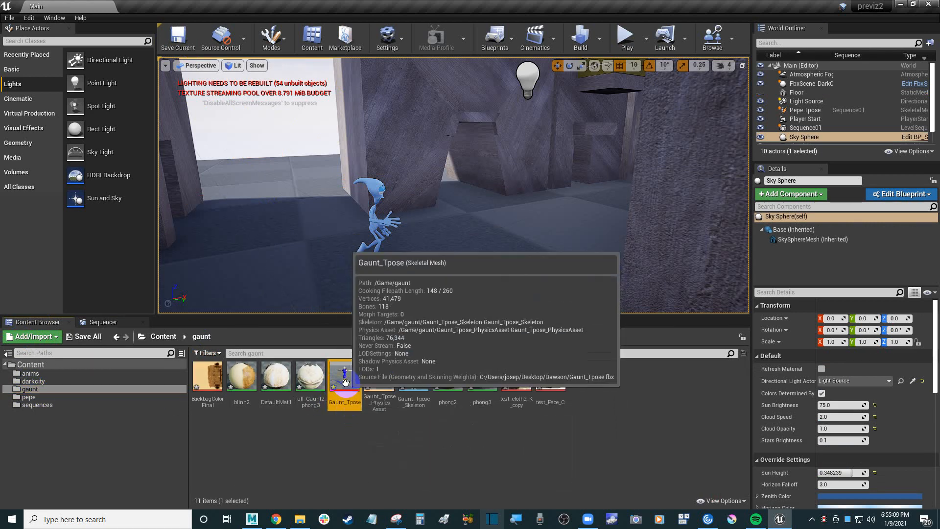
pyautogui.moveTo(345, 382); pyautogui.dragTo(93, 429)
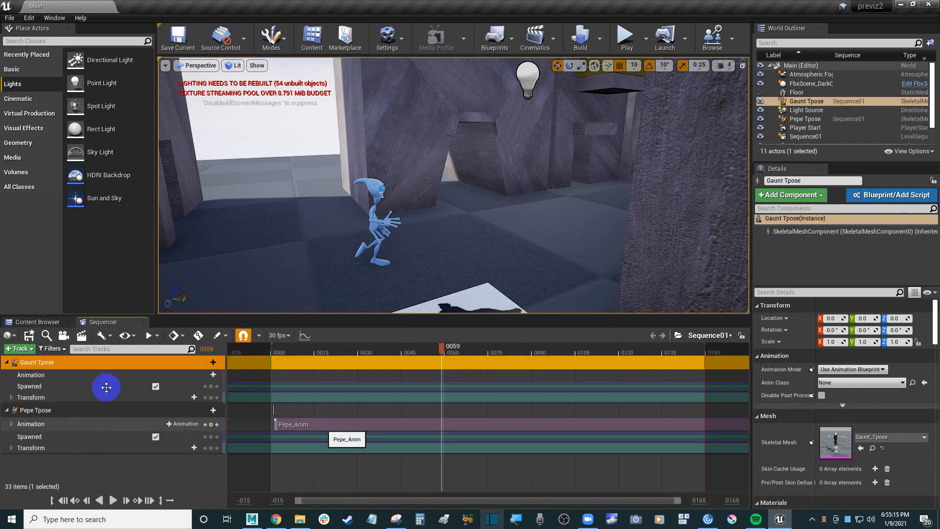
# Try adding the Gaunt_Anim animation to the Gaunt Tpose track at frame 59, and delete the added section
pyautogui.click(215, 375)
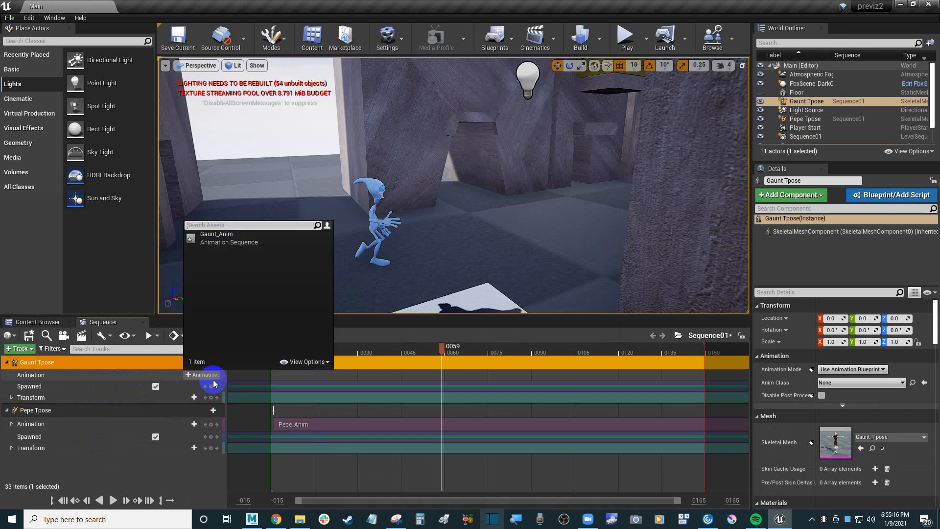
pyautogui.click(242, 239)
pyautogui.click(231, 235)
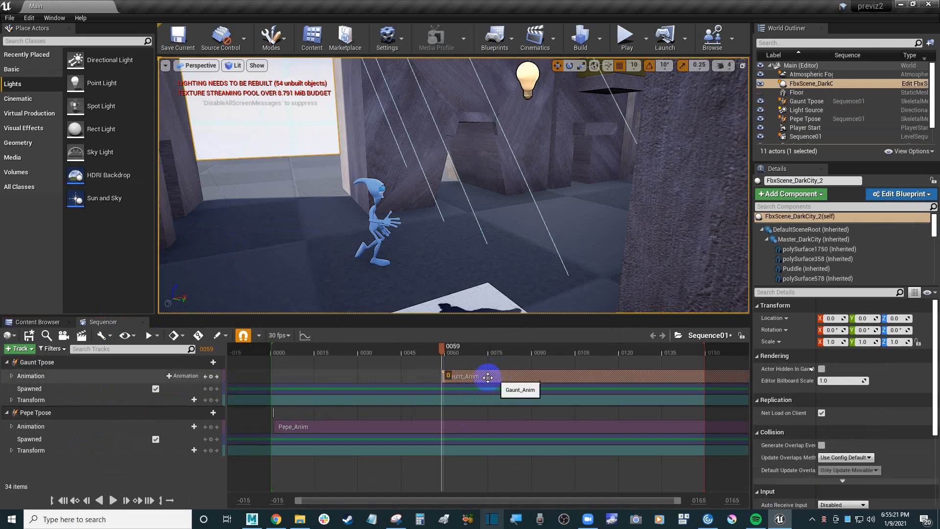
pyautogui.moveTo(418, 221); pyautogui.dragTo(443, 223, button='right')
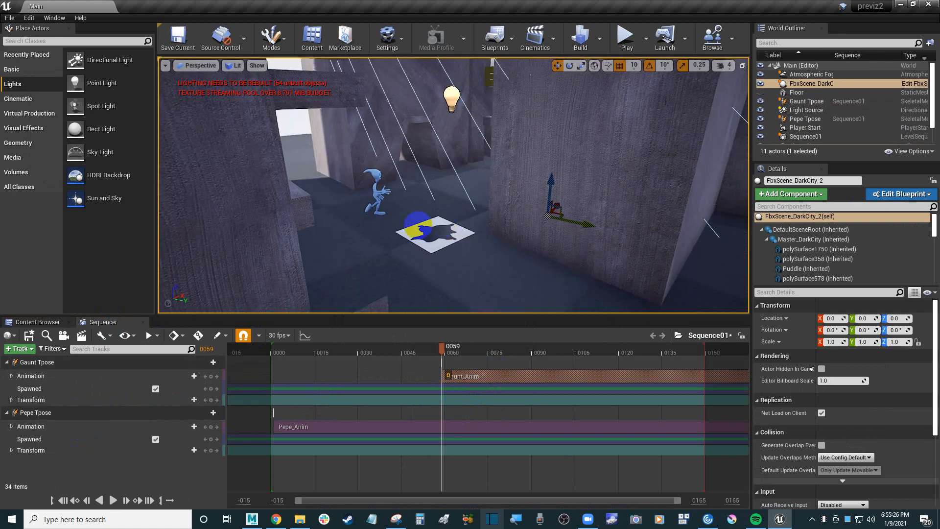
pyautogui.click(487, 377)
pyautogui.press('Delete')
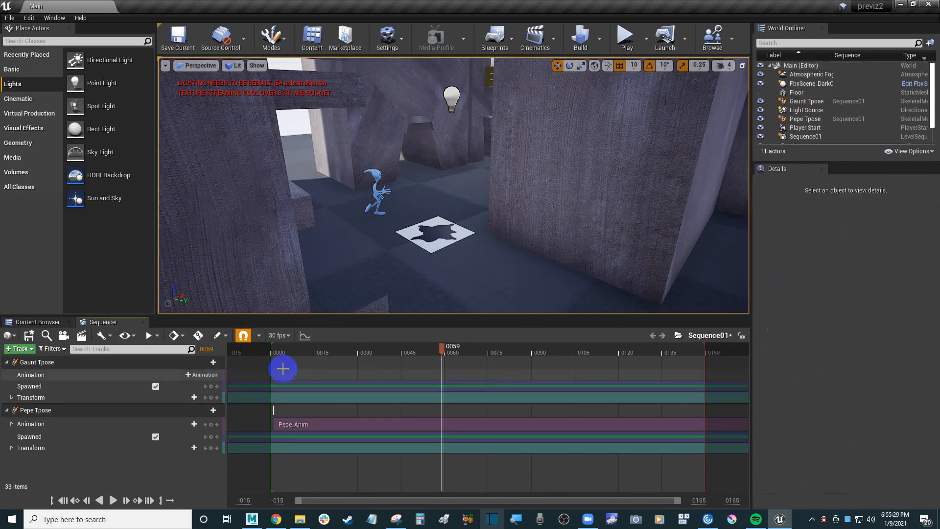
# Add the Gaunt_Anim animation to the Gaunt Tpose track at frame 59 and scrub to frame 145 to check the motion
pyautogui.click(200, 375)
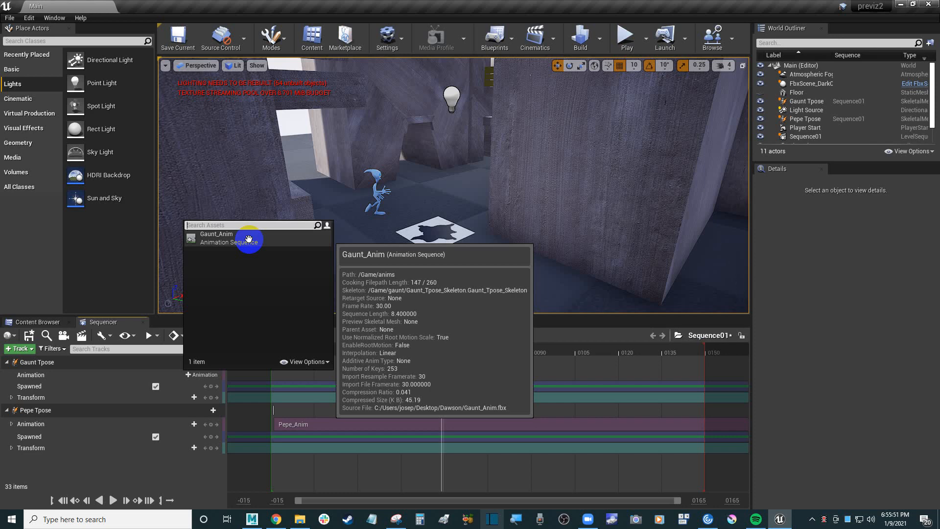
pyautogui.click(249, 239)
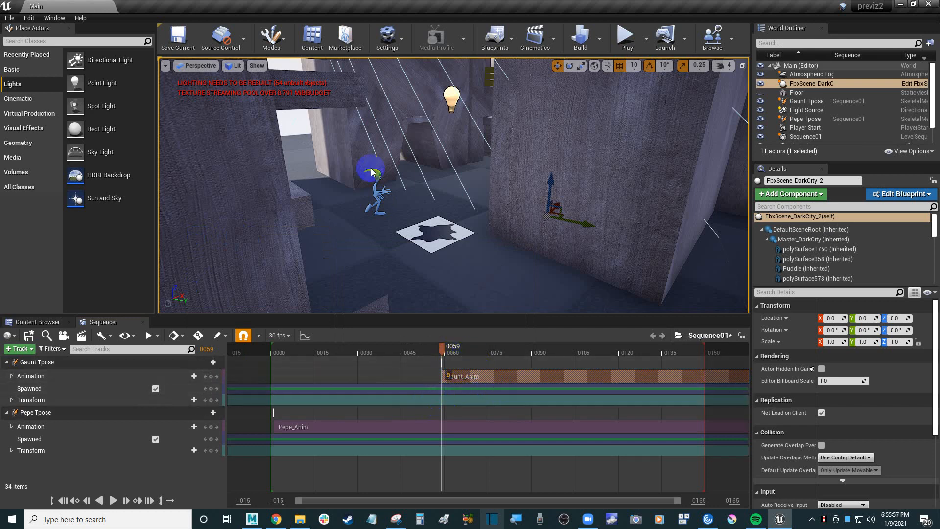
pyautogui.moveTo(442, 170); pyautogui.dragTo(460, 163, button='right')
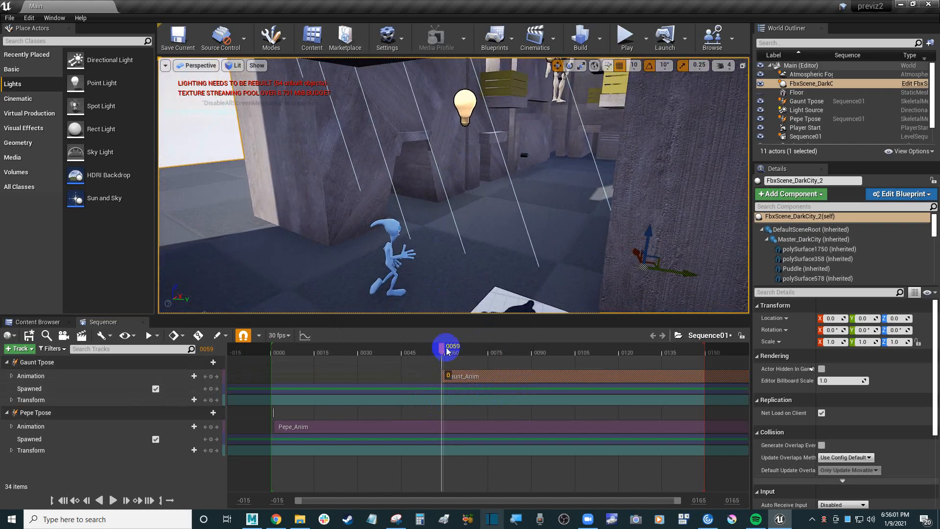
pyautogui.moveTo(444, 351); pyautogui.dragTo(693, 361)
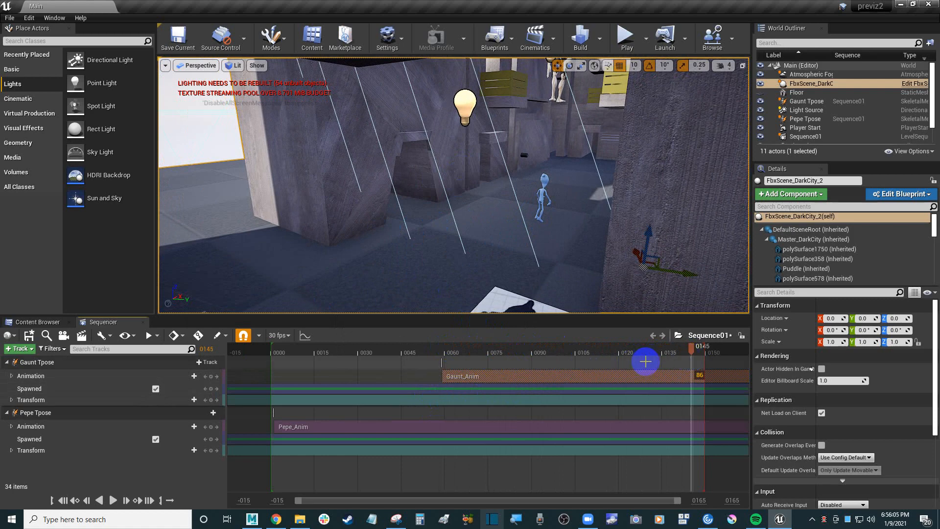
pyautogui.click(607, 360)
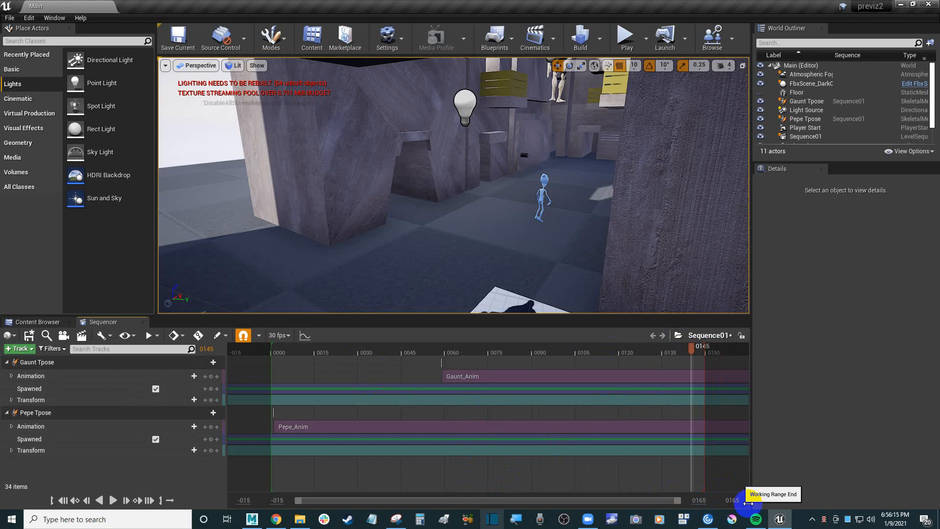
# Extend the timeline's working range end to frame 192 and scrub back to frame 2
pyautogui.moveTo(748, 503); pyautogui.dragTo(851, 485)
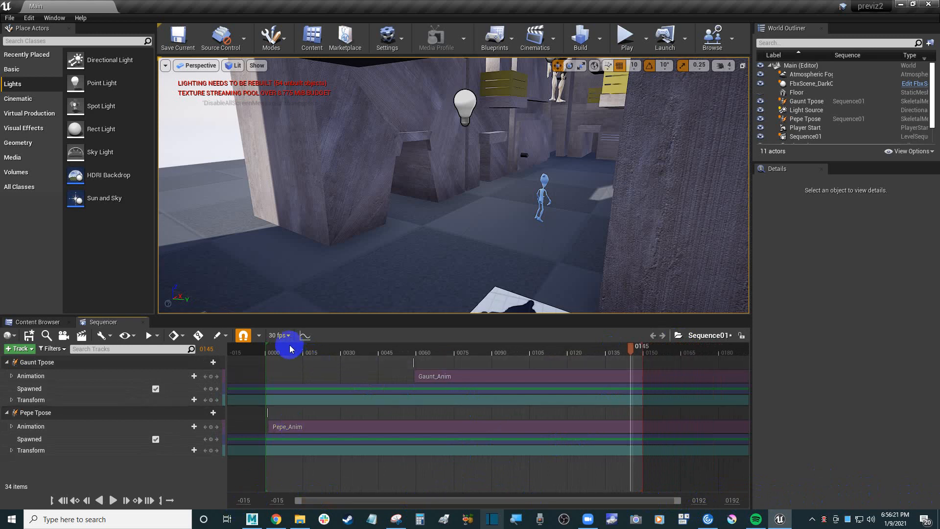
pyautogui.click(256, 353)
pyautogui.moveTo(256, 356); pyautogui.dragTo(270, 350)
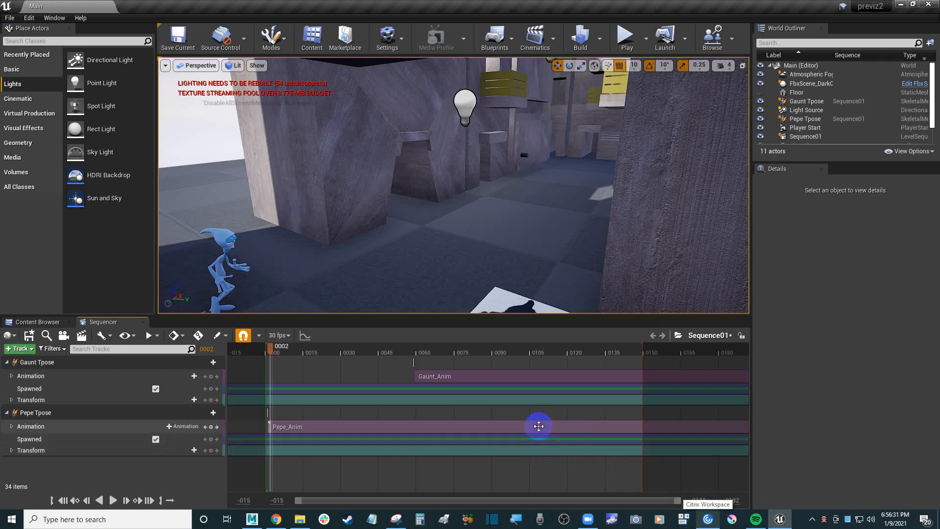
# Select the Pepe_Anim section, widen the timeline range to frame 278, and scrub to the section's end at frame 252
pyautogui.click(539, 426)
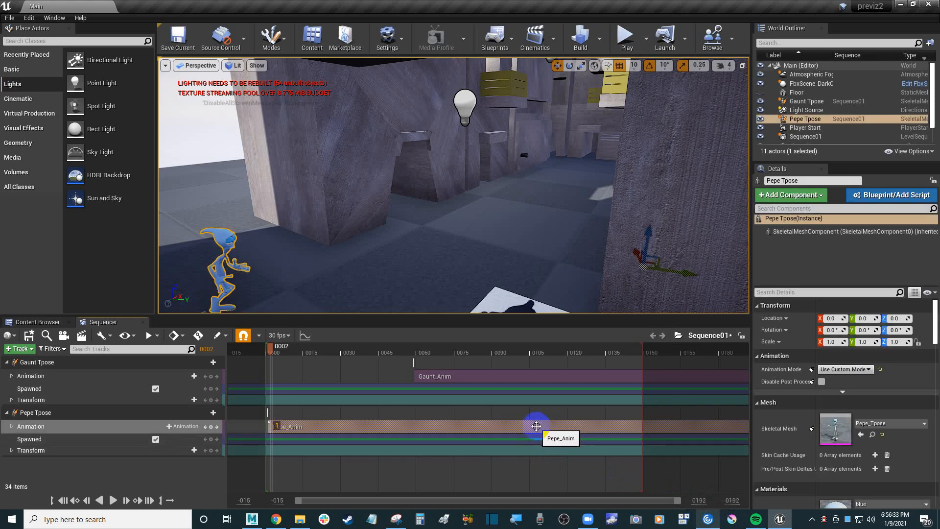
pyautogui.scroll(-2, 917, 457)
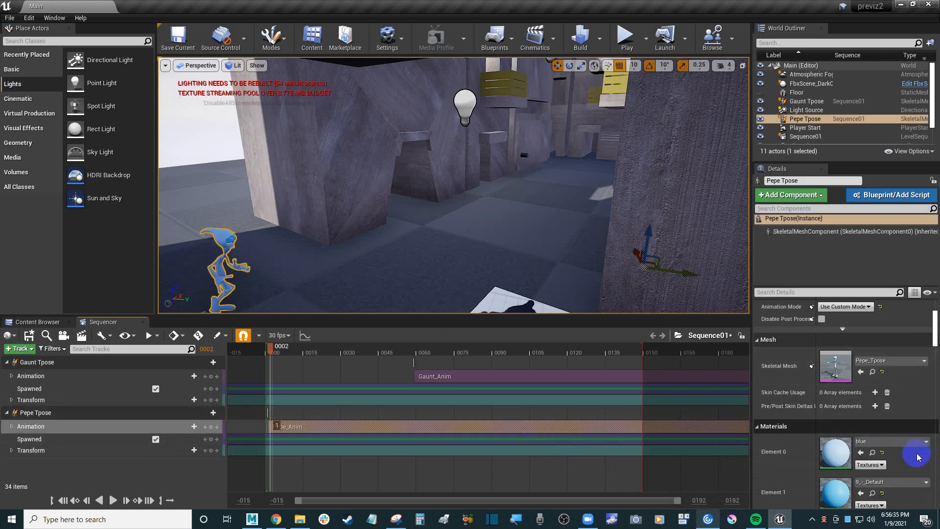
pyautogui.scroll(-2, 918, 457)
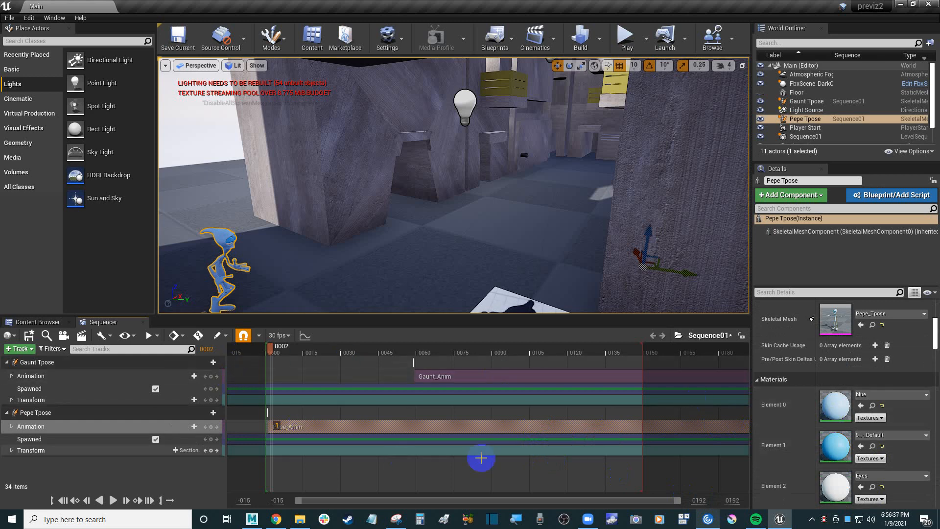
pyautogui.keyDown('ctrl'); pyautogui.scroll(-3, 483, 430); pyautogui.keyUp('ctrl')
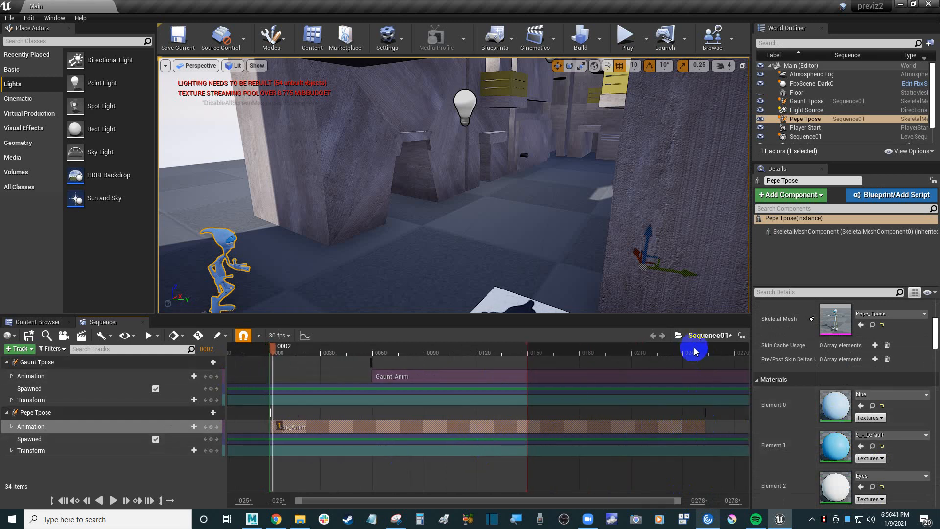
pyautogui.moveTo(695, 351); pyautogui.dragTo(706, 351)
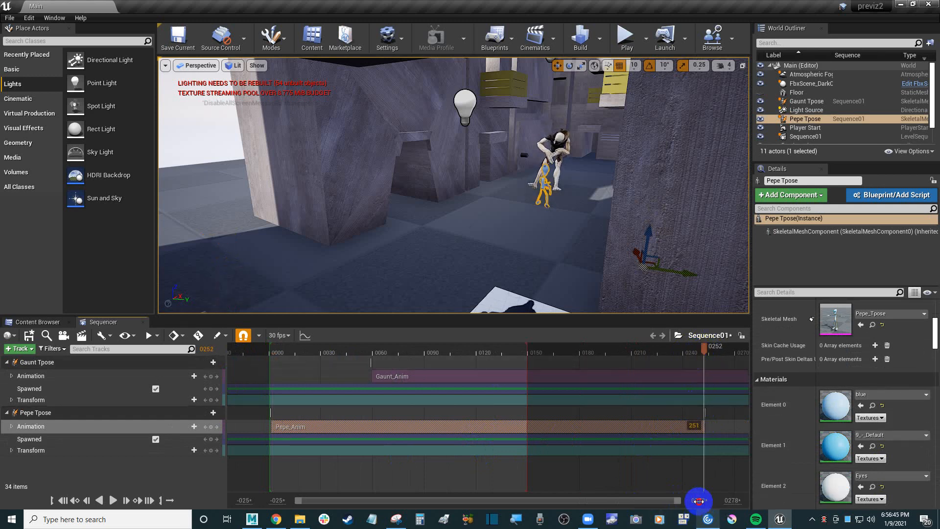
pyautogui.click(699, 500)
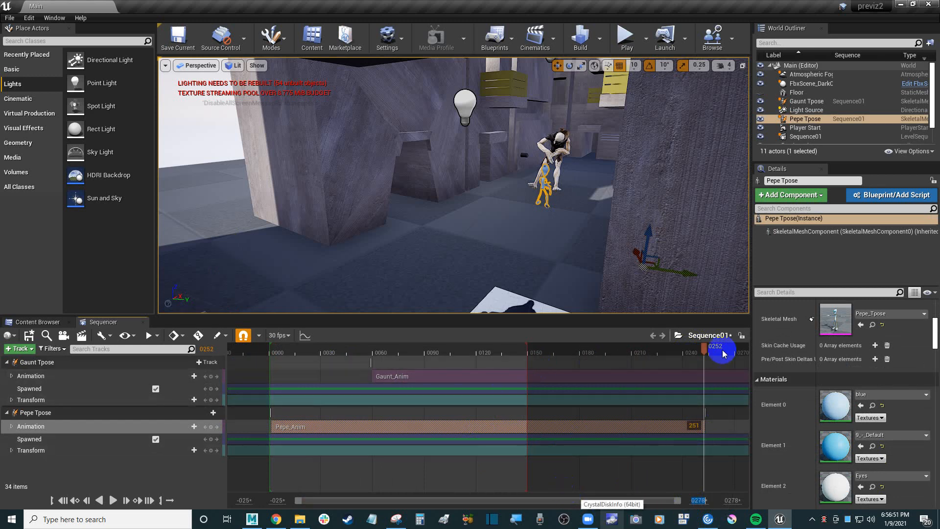
# Scrub back to frame 129 and play the sequence up to its current playback end
pyautogui.click(676, 351)
pyautogui.moveTo(677, 353); pyautogui.dragTo(480, 356)
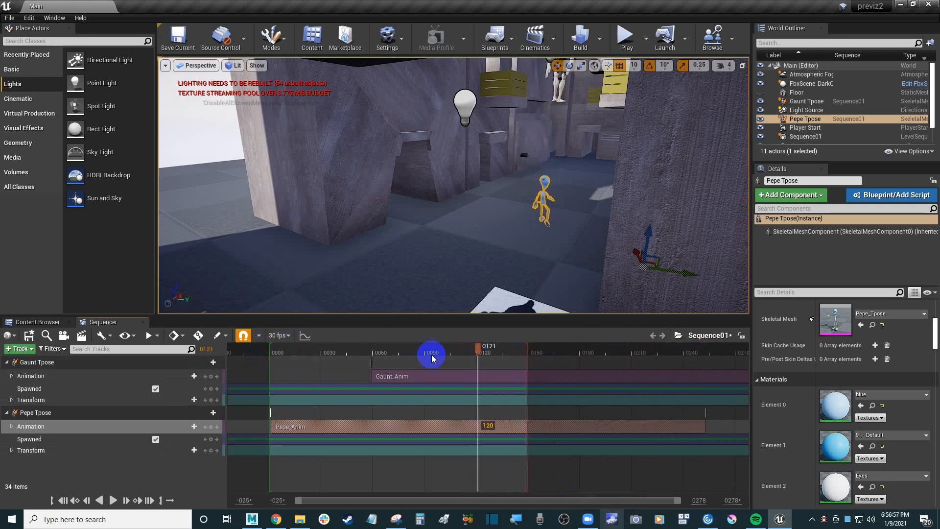
pyautogui.moveTo(488, 352)
pyautogui.mouseDown()
pyautogui.moveTo(558, 353)
pyautogui.moveTo(492, 350)
pyautogui.mouseUp()
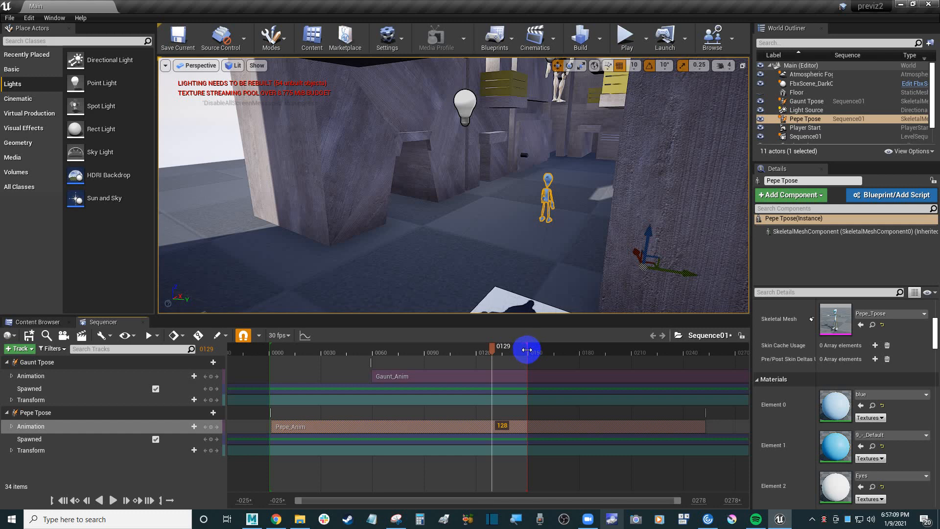
pyautogui.click(113, 500)
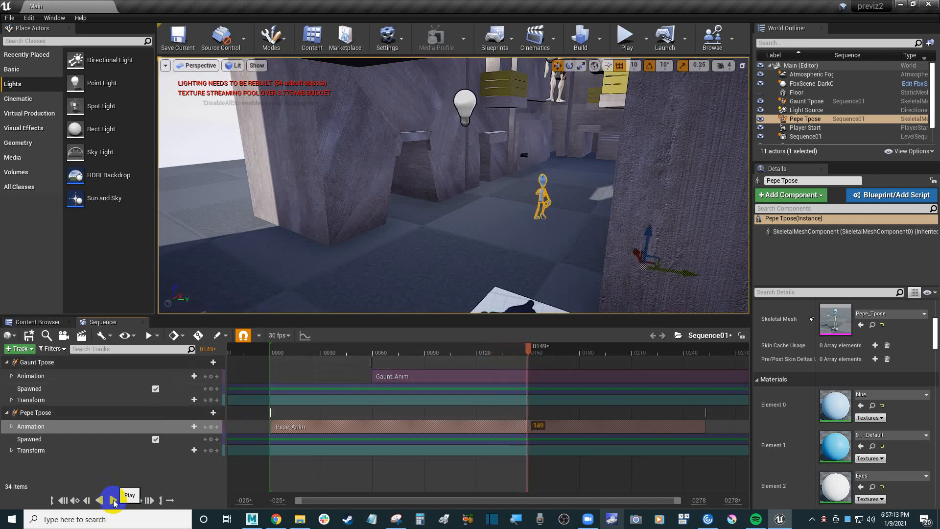
# Move the playback range end to the end of the Pepe_Anim section, play the sequence, and scrub to frame 229
pyautogui.moveTo(522, 352)
pyautogui.mouseDown()
pyautogui.moveTo(477, 355)
pyautogui.moveTo(705, 351)
pyautogui.mouseUp()
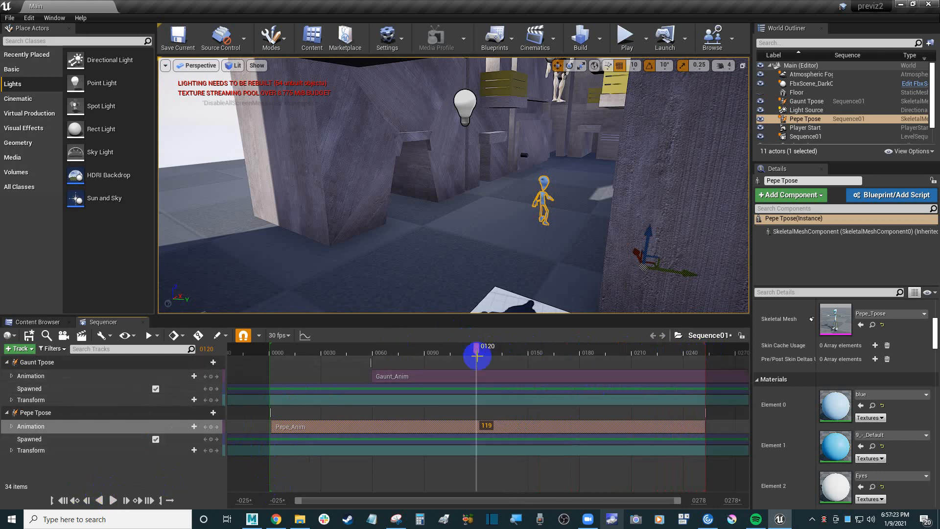
pyautogui.click(114, 500)
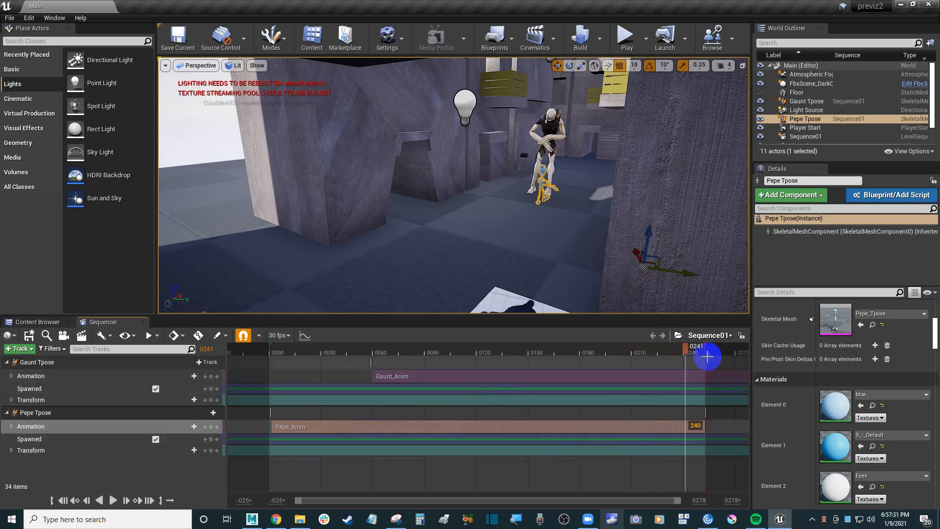
pyautogui.moveTo(686, 353); pyautogui.dragTo(666, 351)
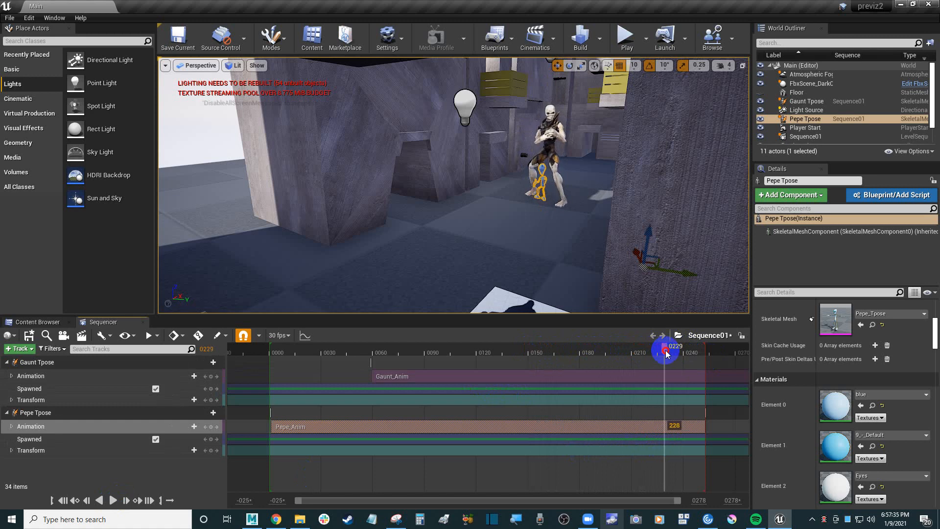
# Scrub to frame 65 and delete the Gaunt_Anim section from the Gaunt Tpose animation track
pyautogui.click(382, 351)
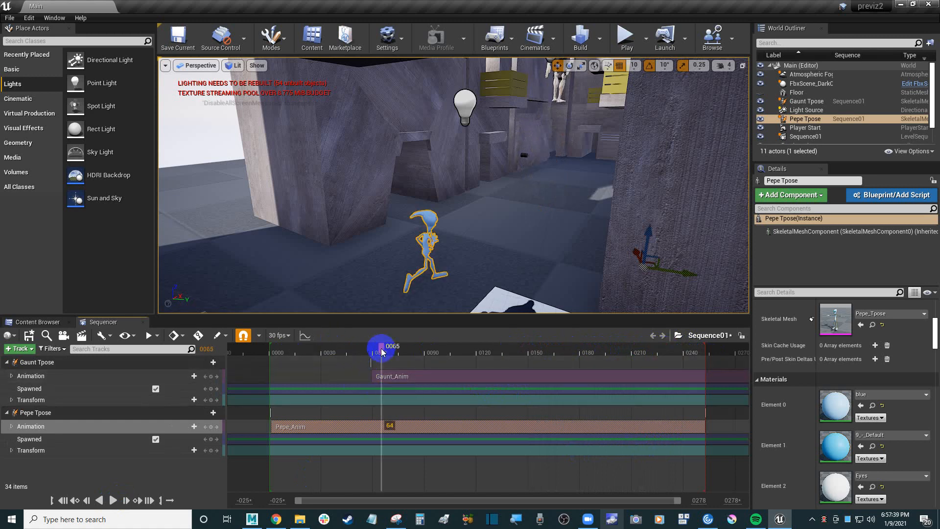
pyautogui.click(424, 376)
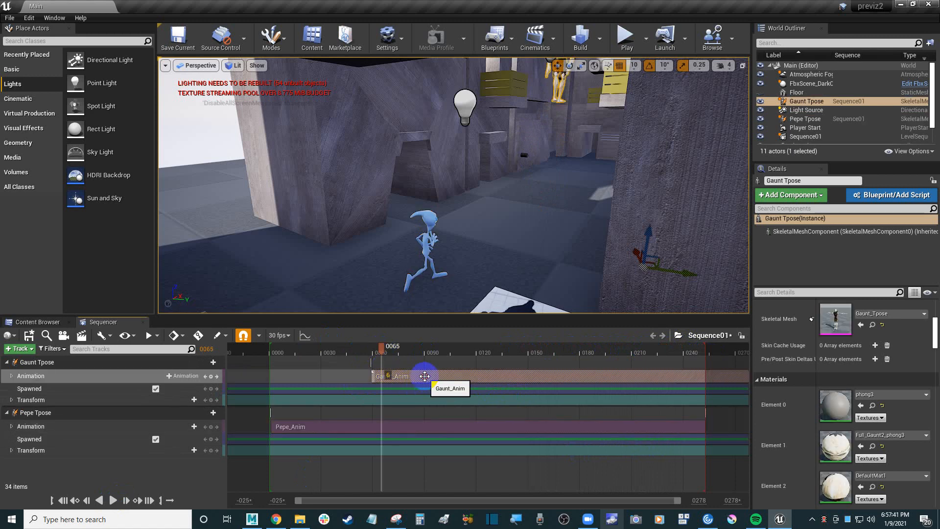
pyautogui.press('Delete')
# Add the Gaunt_Anim animation sequence to the Gaunt Tpose animation track at frame 65
pyautogui.click(198, 375)
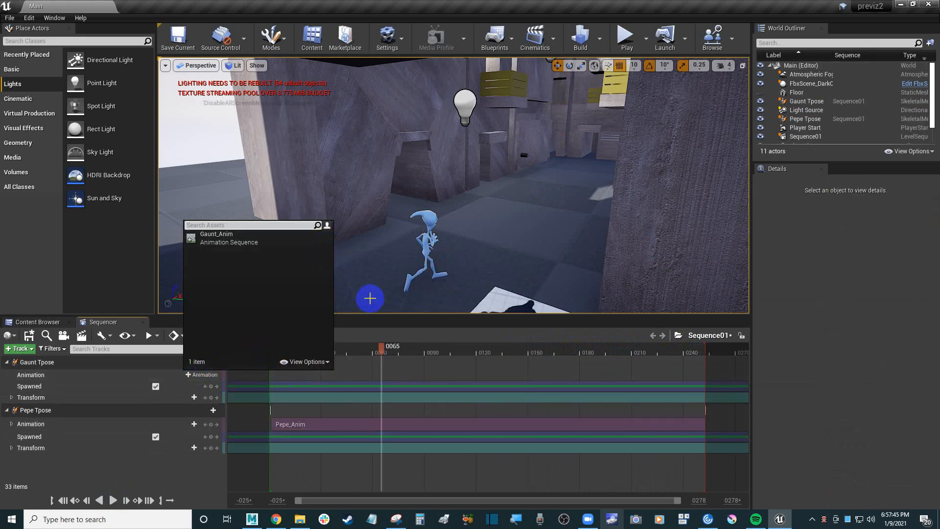
pyautogui.click(477, 366)
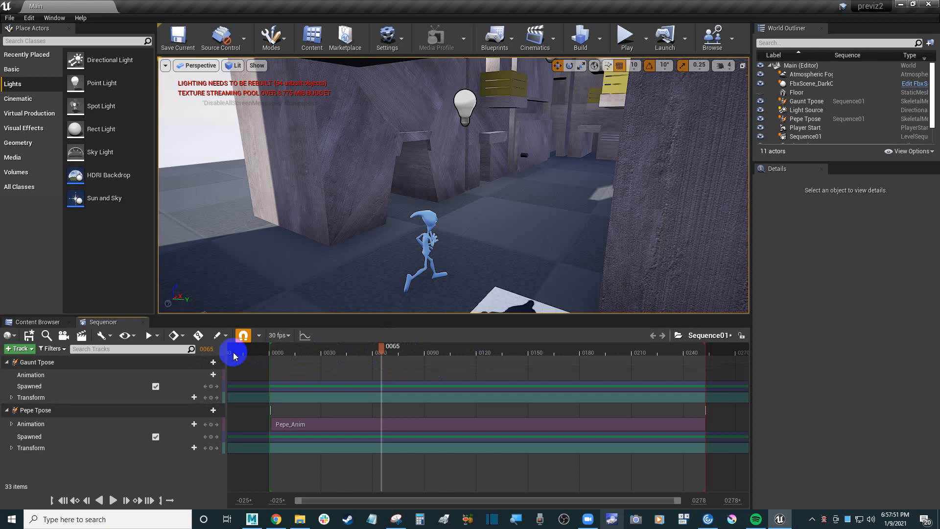
pyautogui.click(212, 378)
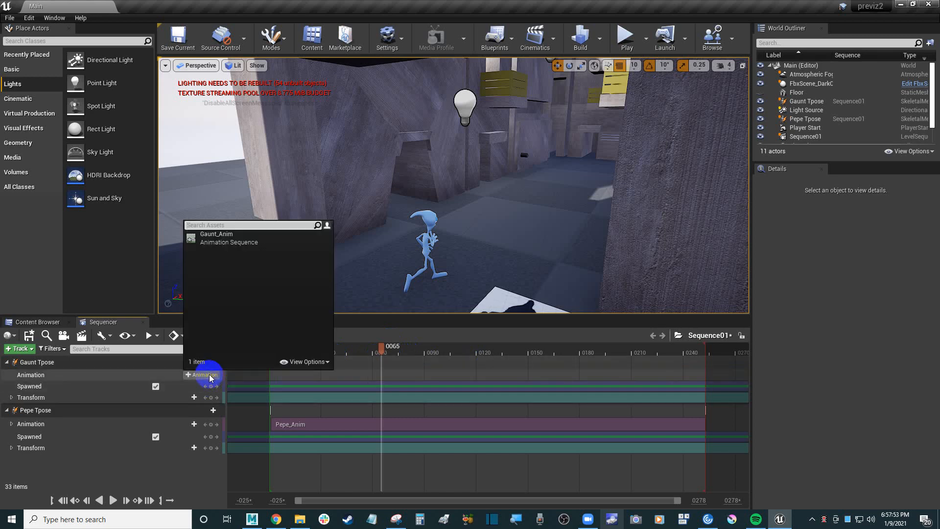
pyautogui.doubleClick(241, 237)
pyautogui.click(378, 373)
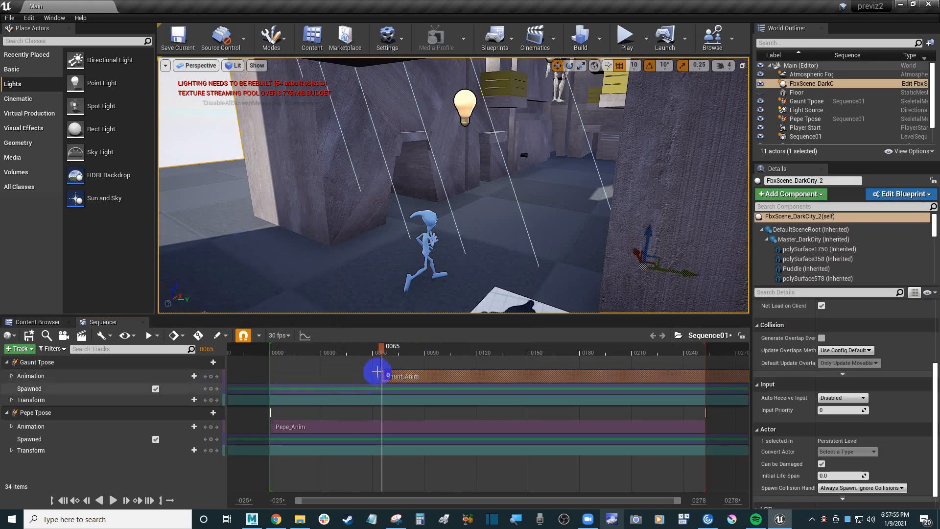
# Move the Gaunt_Anim section to start at frame 0 alongside Pepe_Anim, and play the sequence to frame 245
pyautogui.click(383, 346)
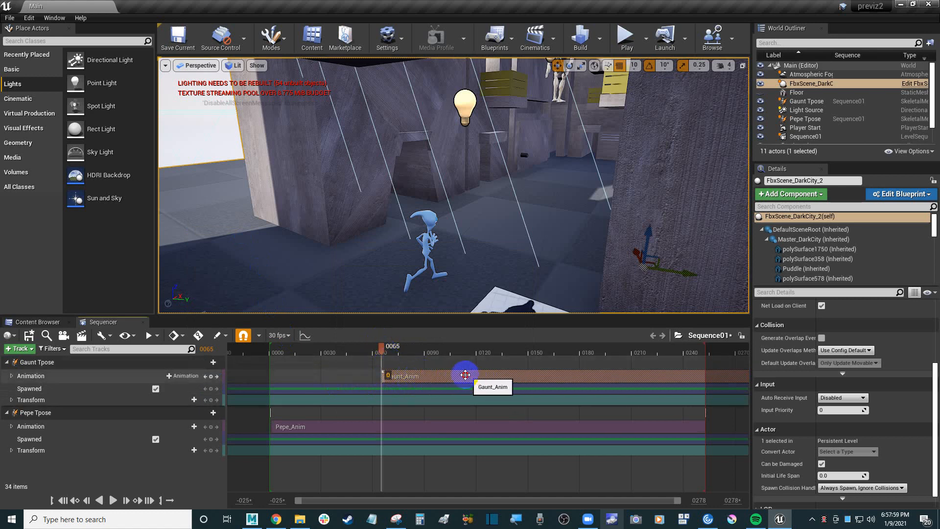
pyautogui.moveTo(463, 376); pyautogui.dragTo(448, 357)
pyautogui.click(113, 501)
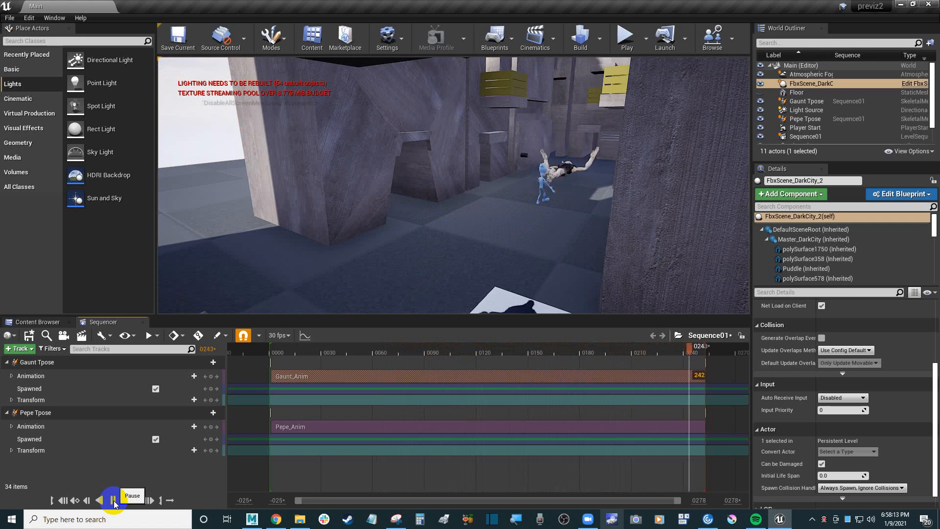
pyautogui.click(113, 500)
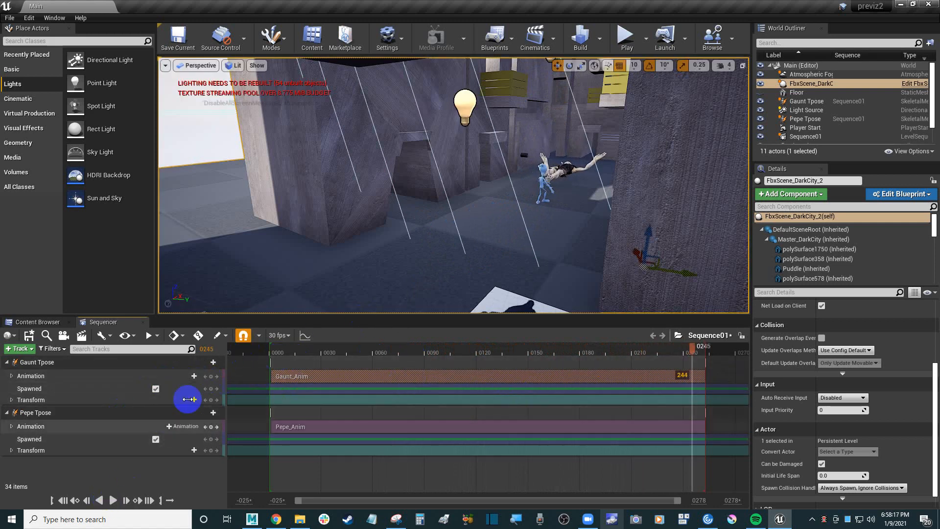
# Save the current level and create a new cine camera in Sequence01 as the current camera cut
pyautogui.click(223, 130)
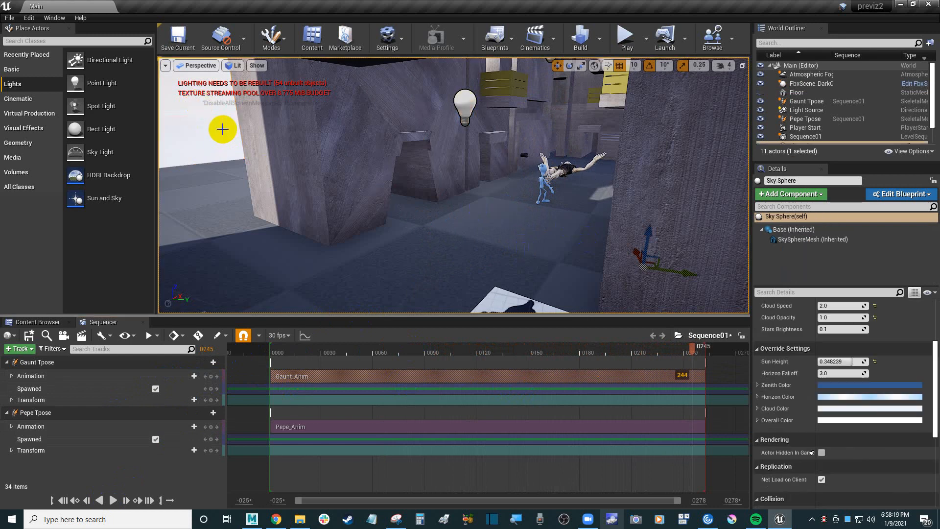
pyautogui.click(180, 45)
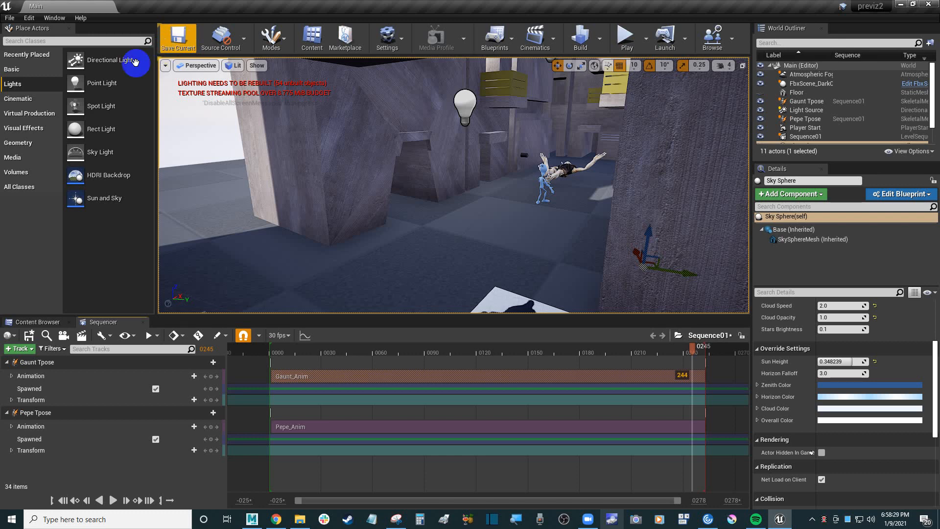
pyautogui.moveTo(132, 87); pyautogui.dragTo(214, 128)
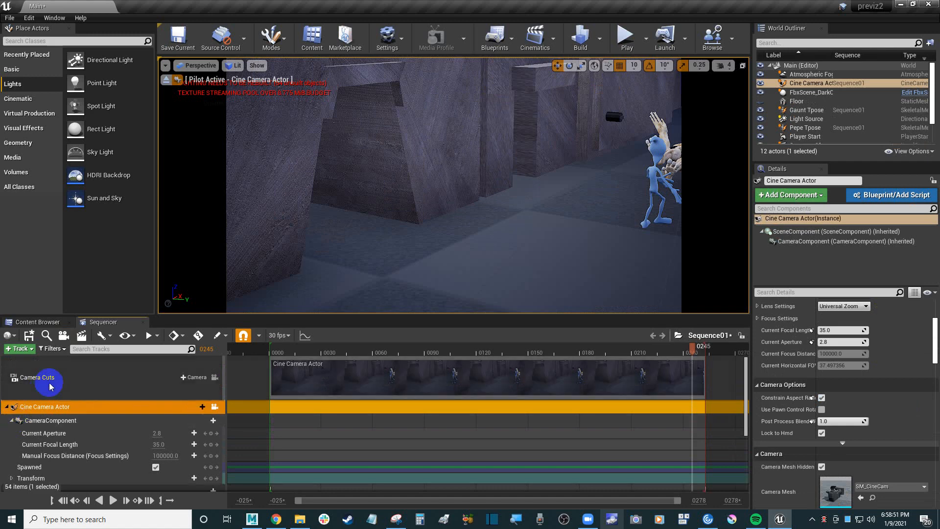
# Collapse the Gaunt Tpose and Pepe Tpose tracks in the sequence's track list
pyautogui.scroll(-2, 58, 414)
pyautogui.scroll(-1, 57, 415)
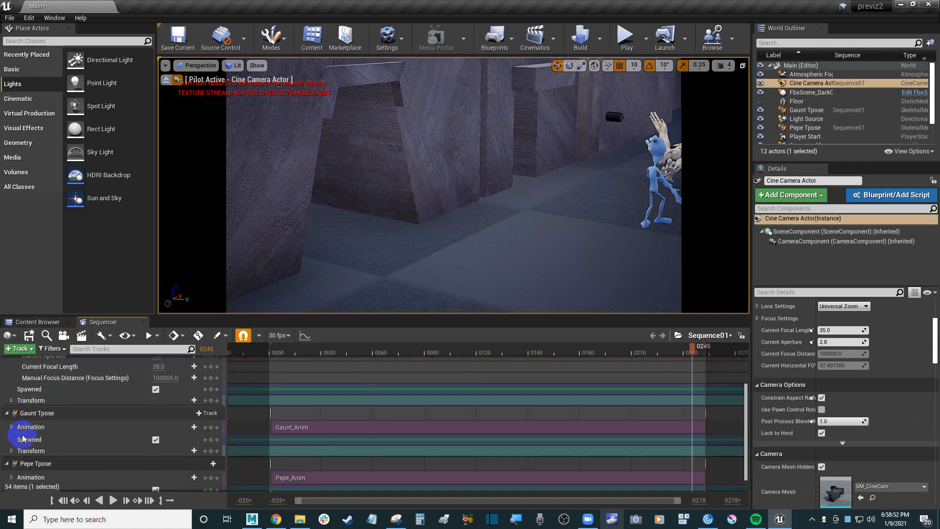
pyautogui.click(8, 414)
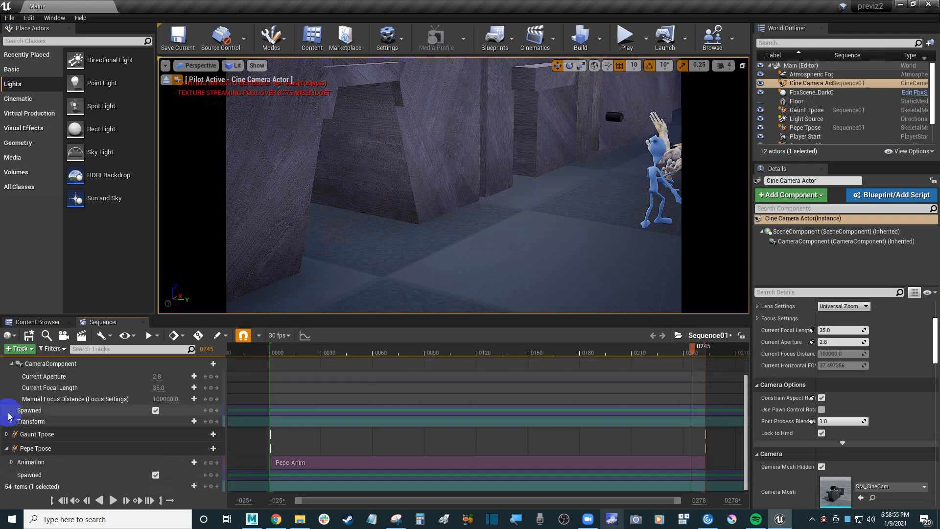
pyautogui.click(9, 449)
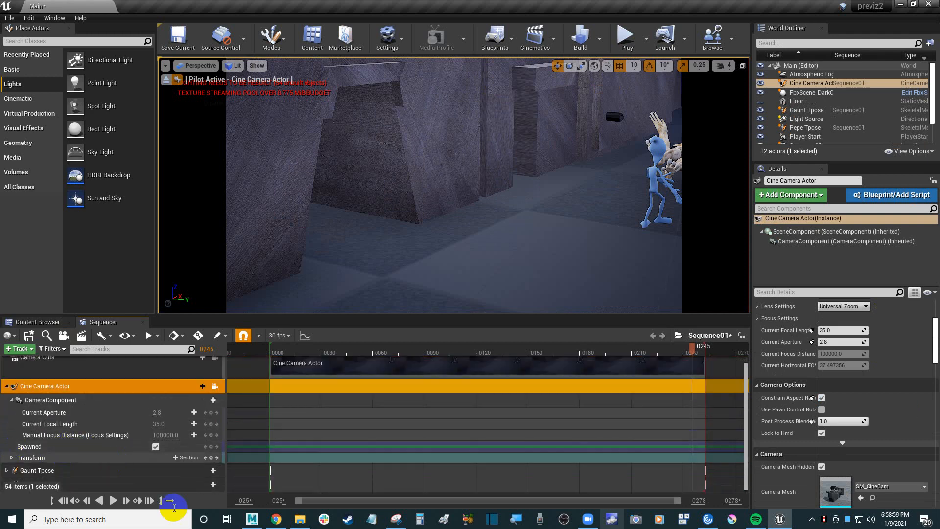
pyautogui.scroll(1, 112, 468)
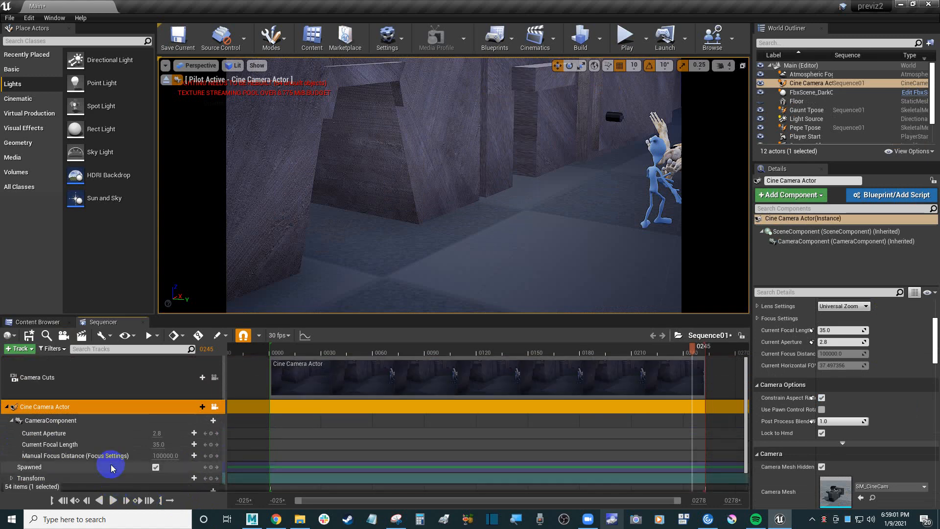
pyautogui.scroll(-1, 112, 466)
# Enlarge the Sequencer area against the viewport so more of the camera's tracks fit
pyautogui.moveTo(331, 313); pyautogui.dragTo(336, 298)
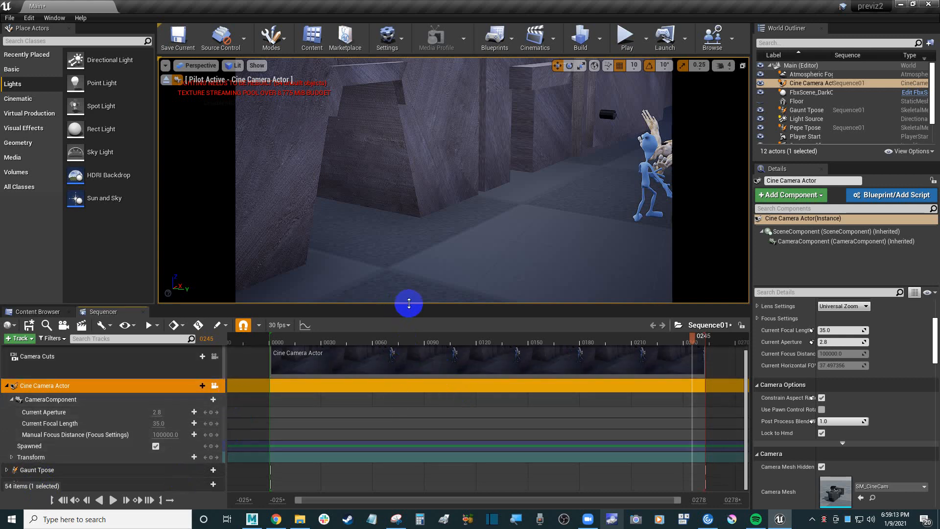
pyautogui.click(415, 287)
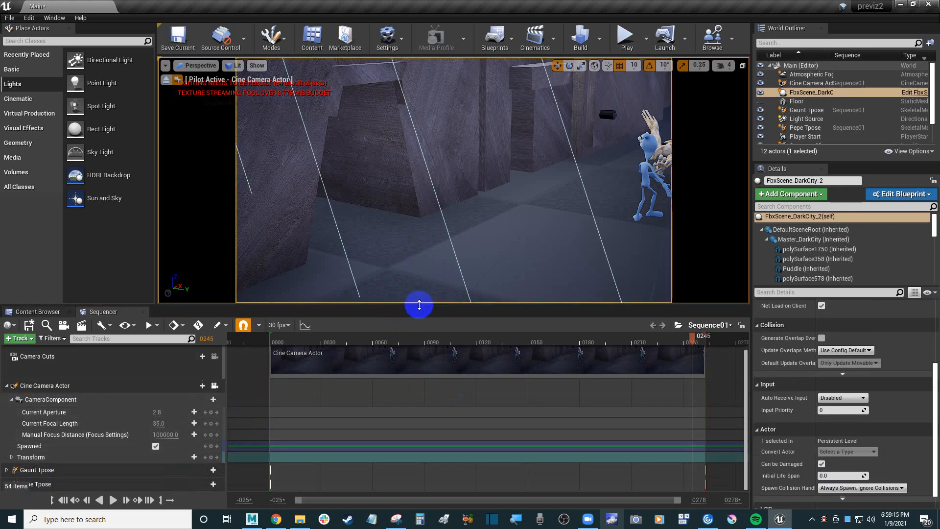
pyautogui.moveTo(422, 257); pyautogui.dragTo(421, 255)
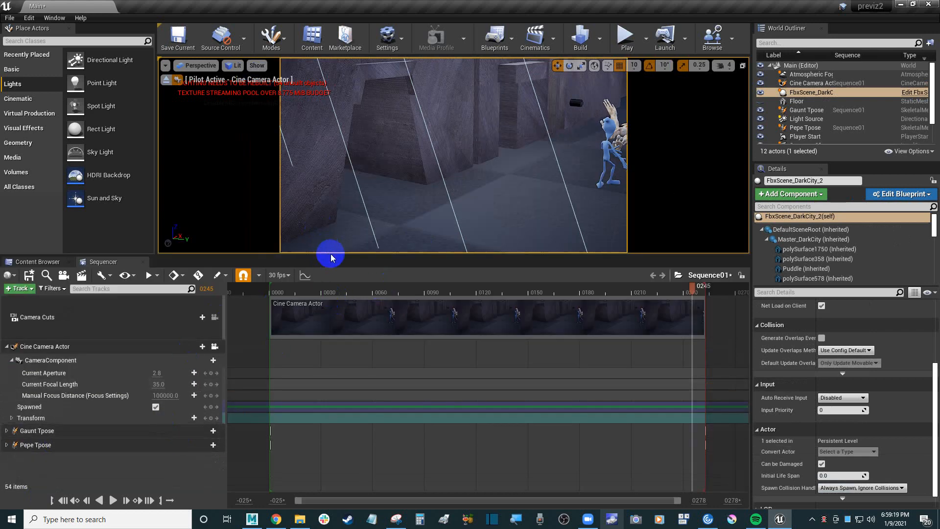
pyautogui.moveTo(330, 256); pyautogui.dragTo(330, 287)
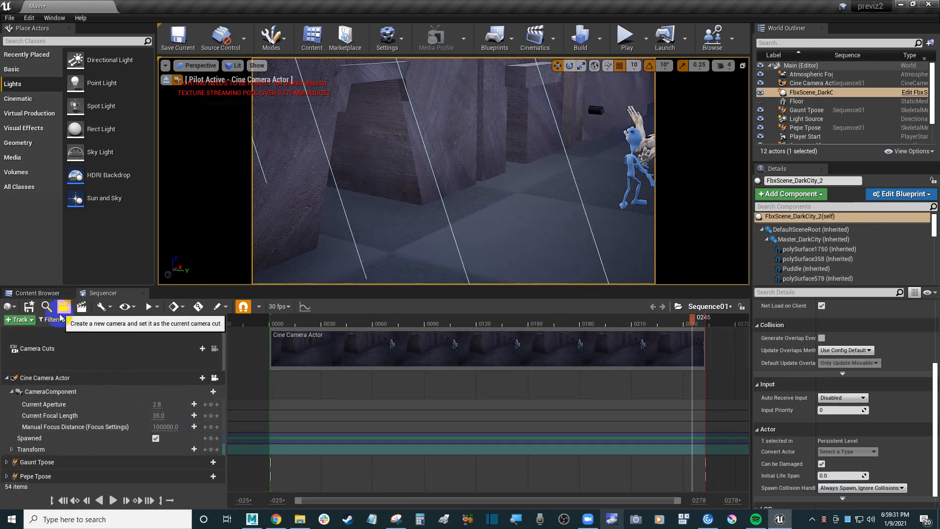
# Examine the Camera Cuts track and the Cine Camera Actor's aperture, focal length, manual focus distance and transform tracks
pyautogui.click(89, 346)
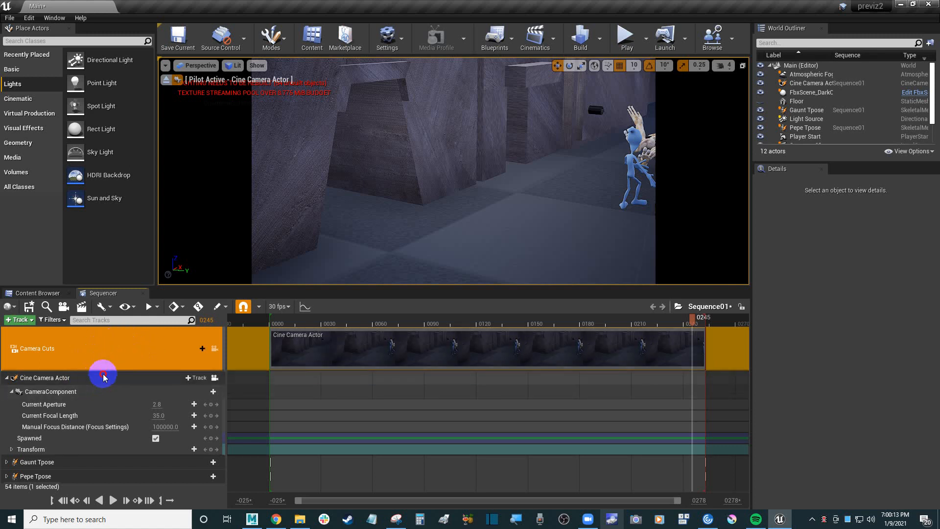
pyautogui.click(25, 379)
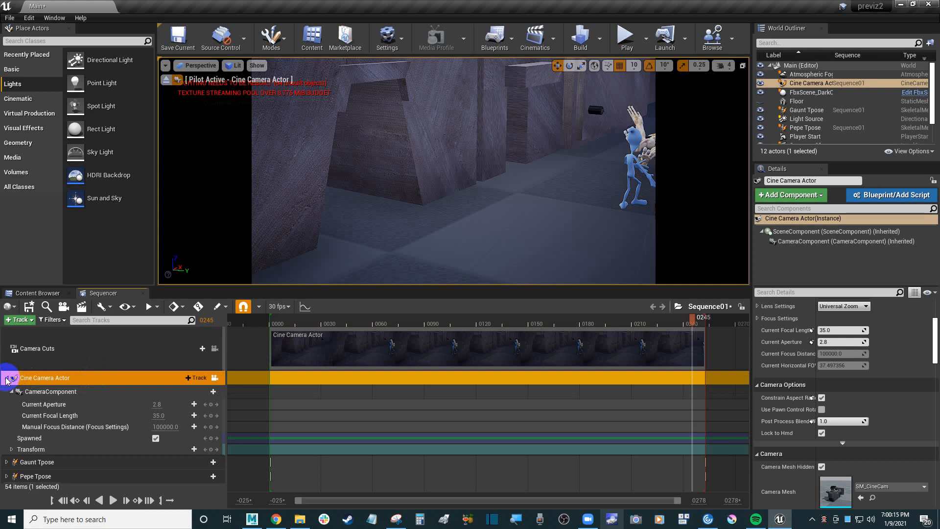
pyautogui.click(6, 379)
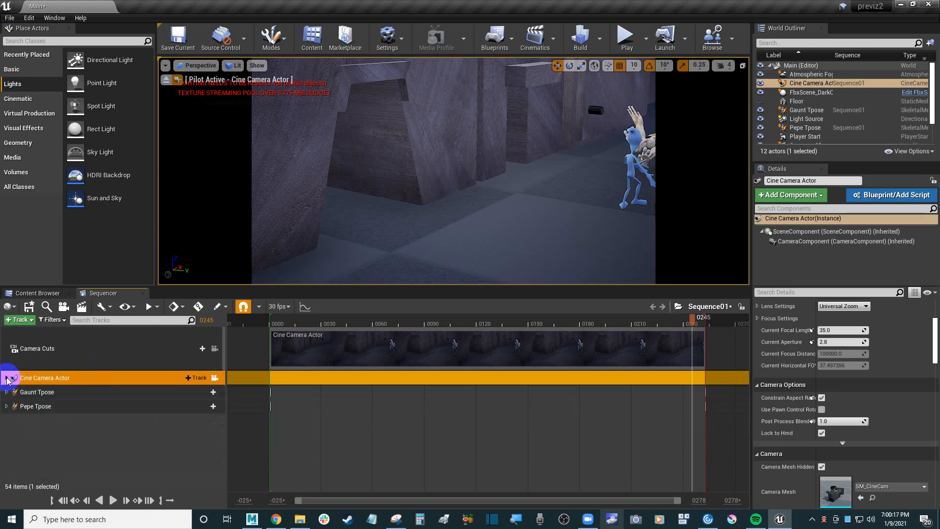
pyautogui.click(7, 378)
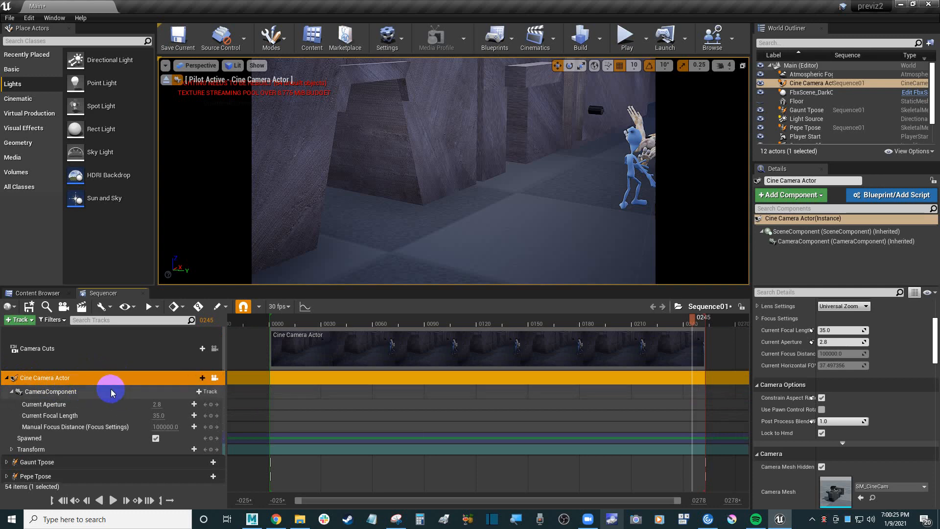
pyautogui.click(74, 416)
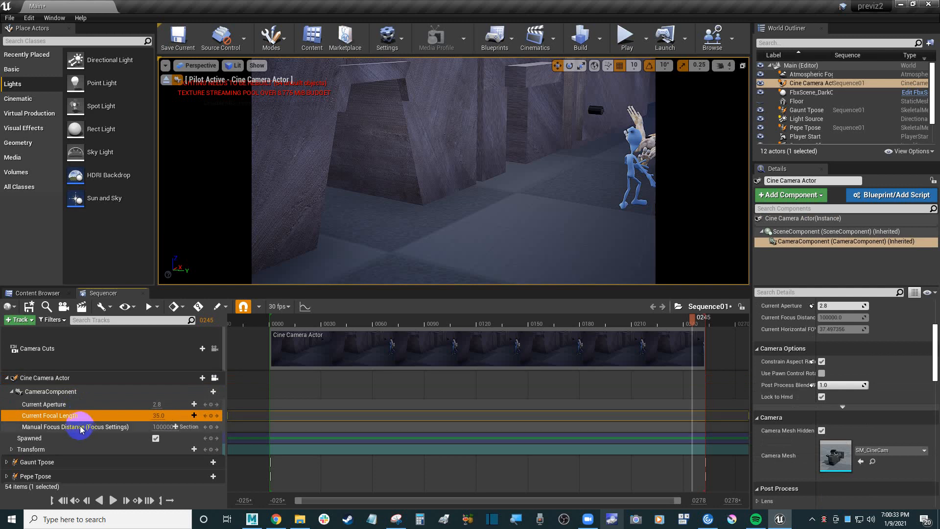
pyautogui.click(77, 427)
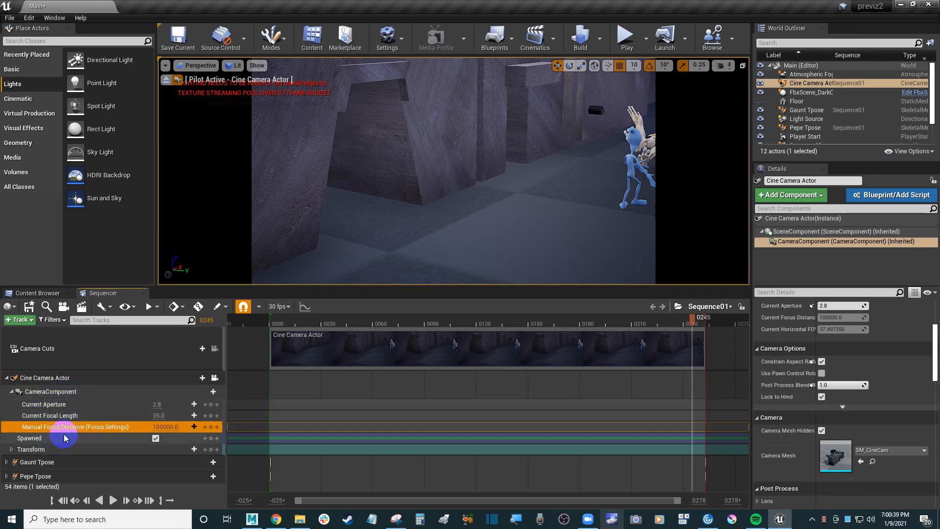
pyautogui.click(67, 405)
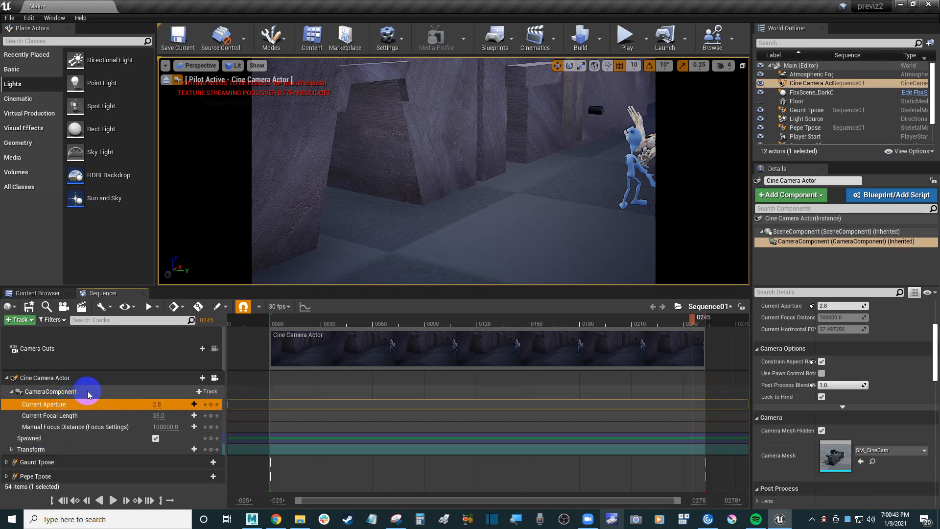
pyautogui.click(75, 450)
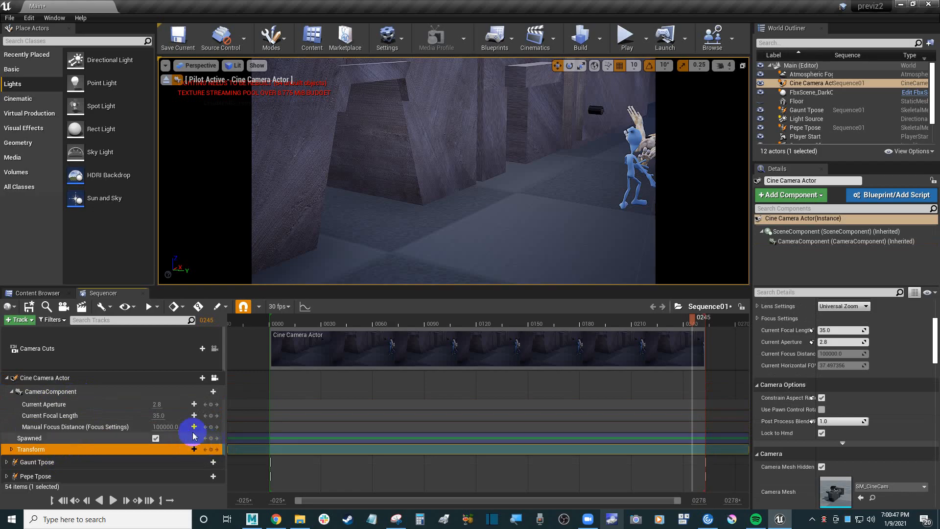
# Switch to MotionBuilder, select Camera 2 in the Producer Perspective view, and scrub to frame 126 to examine its shot
pyautogui.click(251, 519)
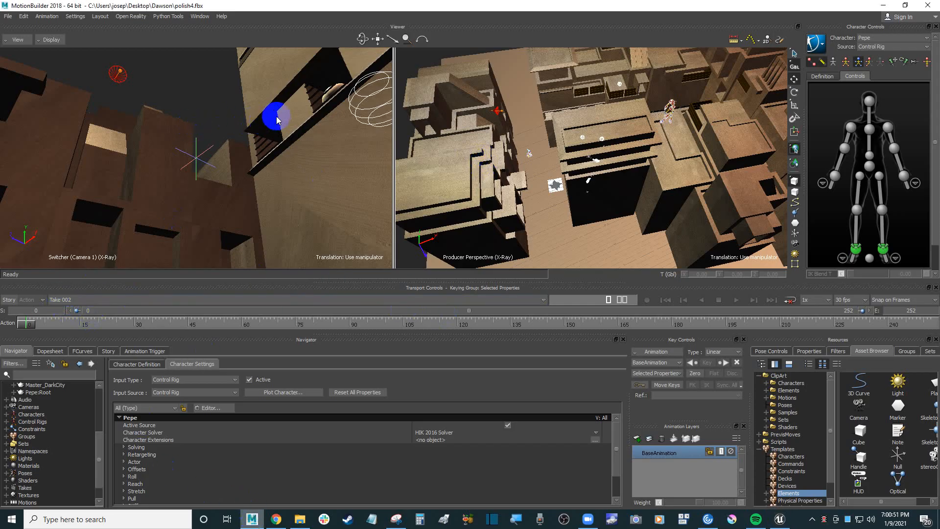
pyautogui.scroll(4, 612, 179)
pyautogui.keyDown('alt'); pyautogui.moveTo(585, 190); pyautogui.dragTo(686, 219); pyautogui.keyUp('alt')
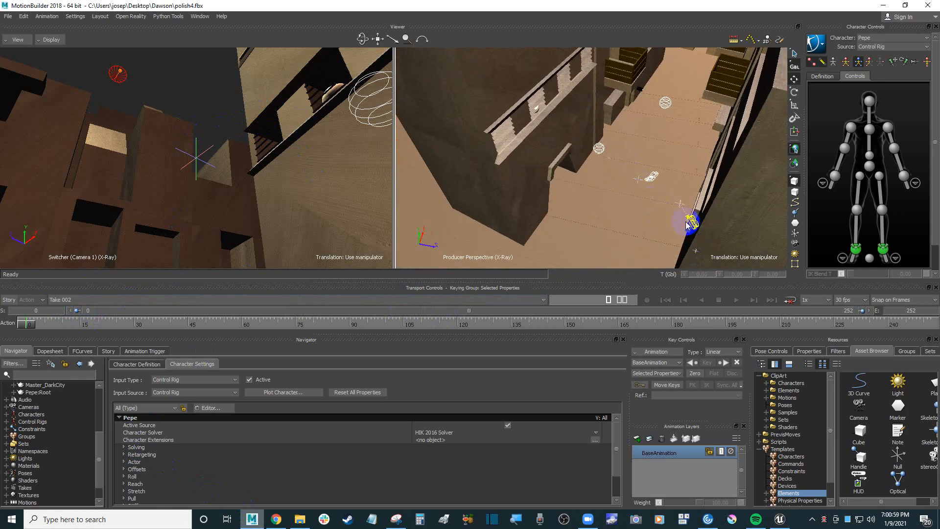
pyautogui.moveTo(25, 322); pyautogui.dragTo(447, 323)
pyautogui.click(692, 221)
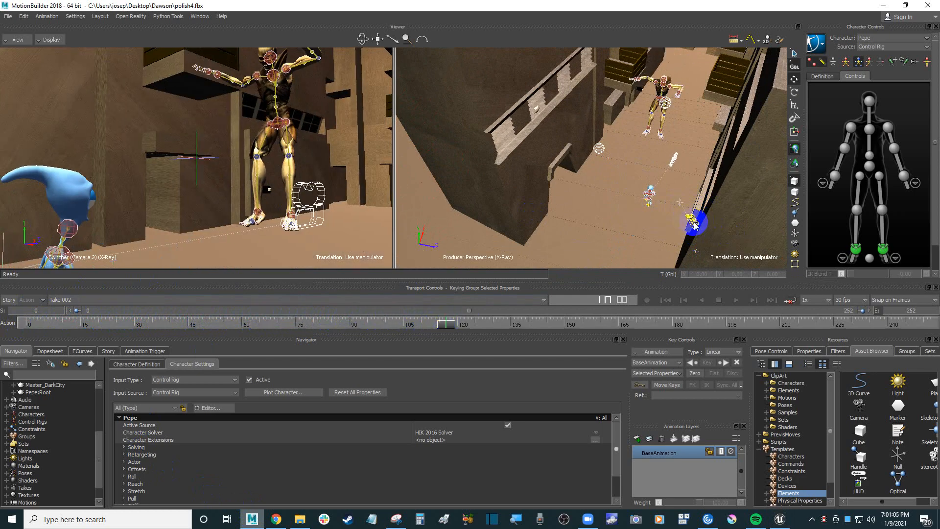
pyautogui.click(494, 326)
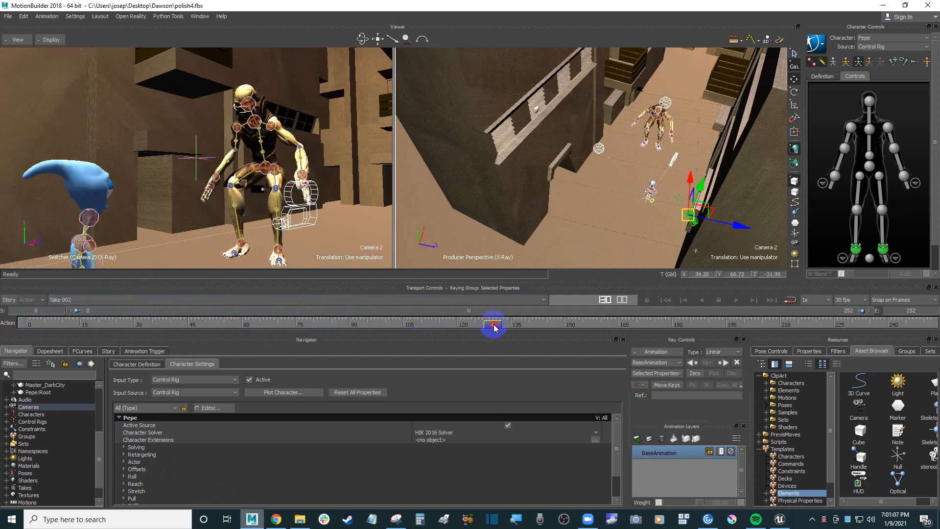
pyautogui.moveTo(493, 328); pyautogui.dragTo(470, 326)
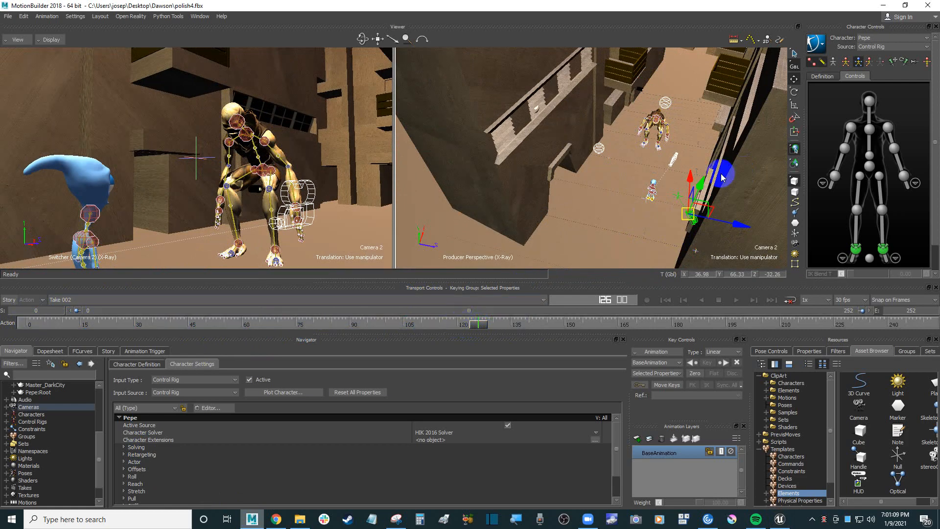
# In MotionBuilder, expand the Scene hierarchy and examine the names of the two shot cameras, selecting Camera 1 and Camera 2
pyautogui.click(887, 5)
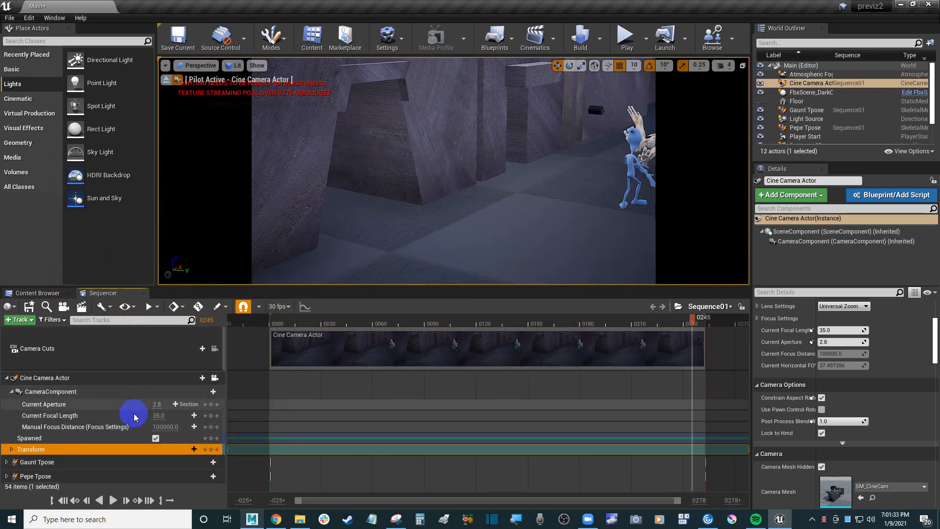
pyautogui.click(250, 518)
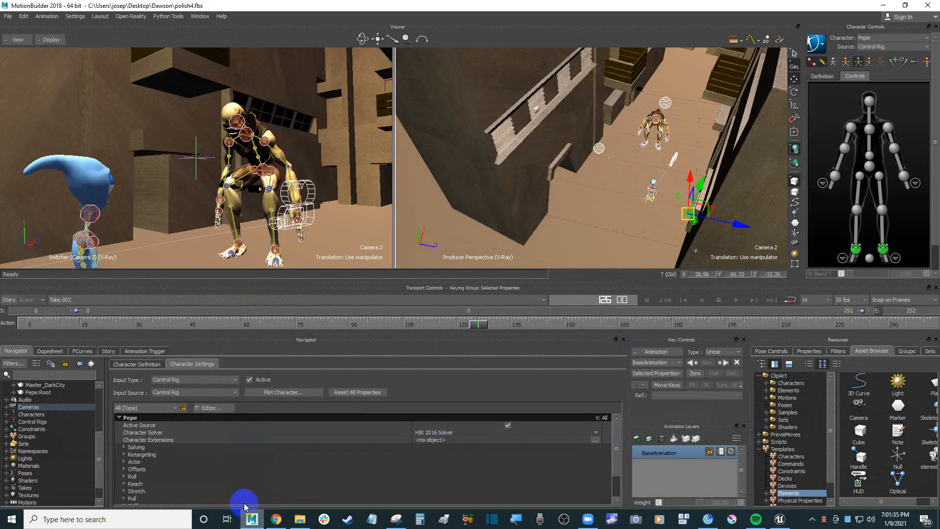
pyautogui.click(675, 160)
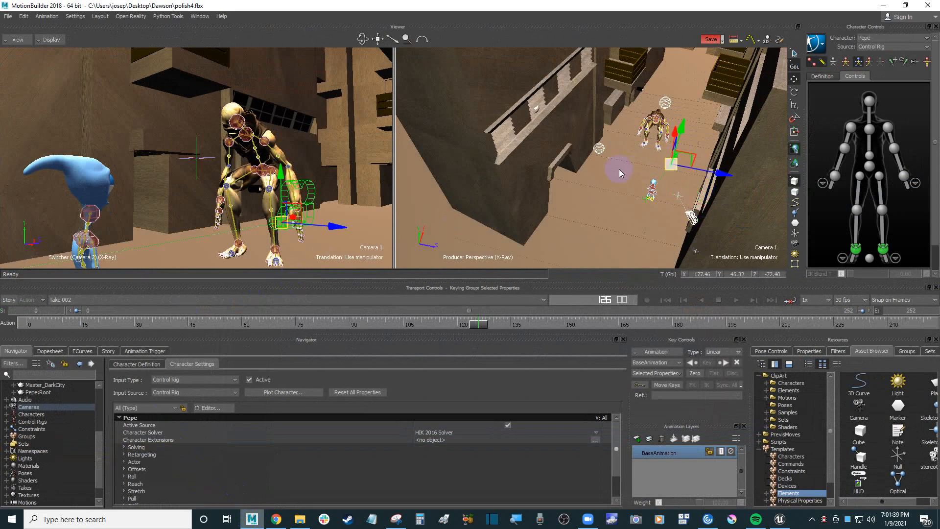
pyautogui.click(376, 256)
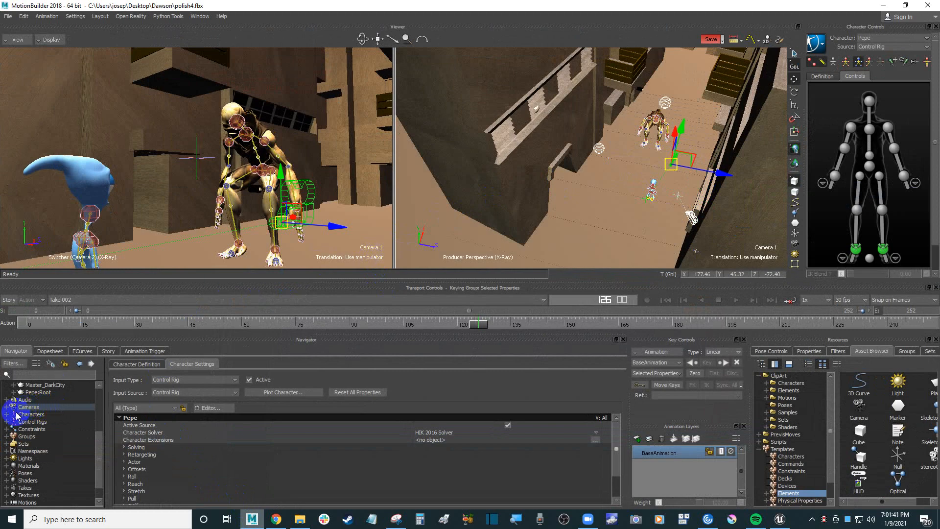
pyautogui.moveTo(98, 443); pyautogui.dragTo(100, 390)
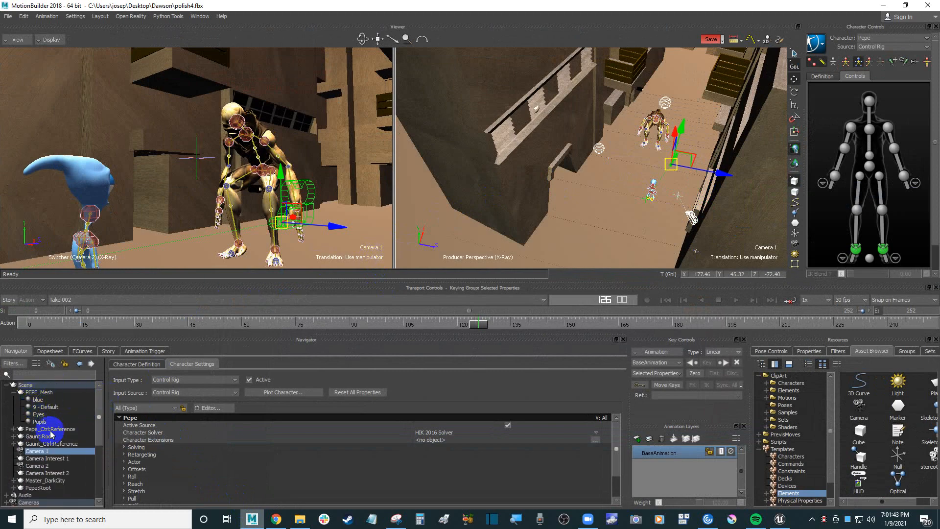
pyautogui.click(7, 386)
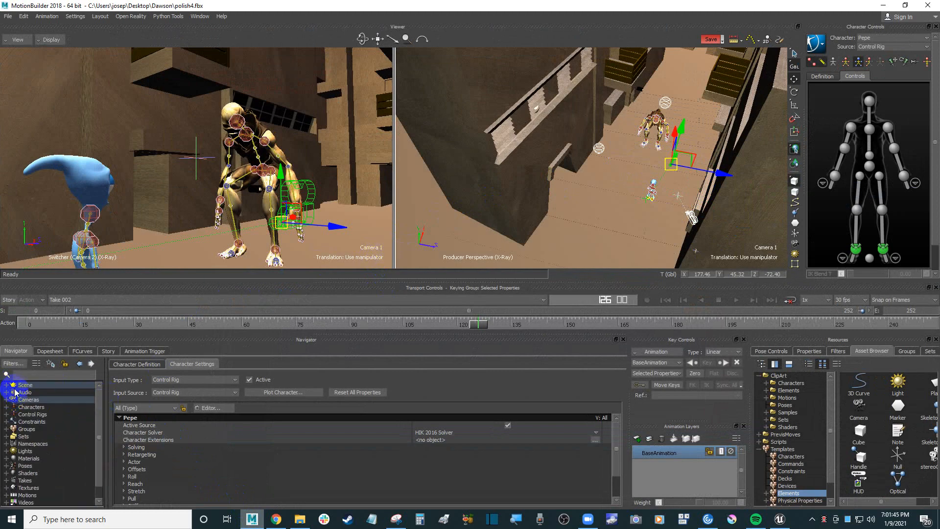
pyautogui.click(7, 385)
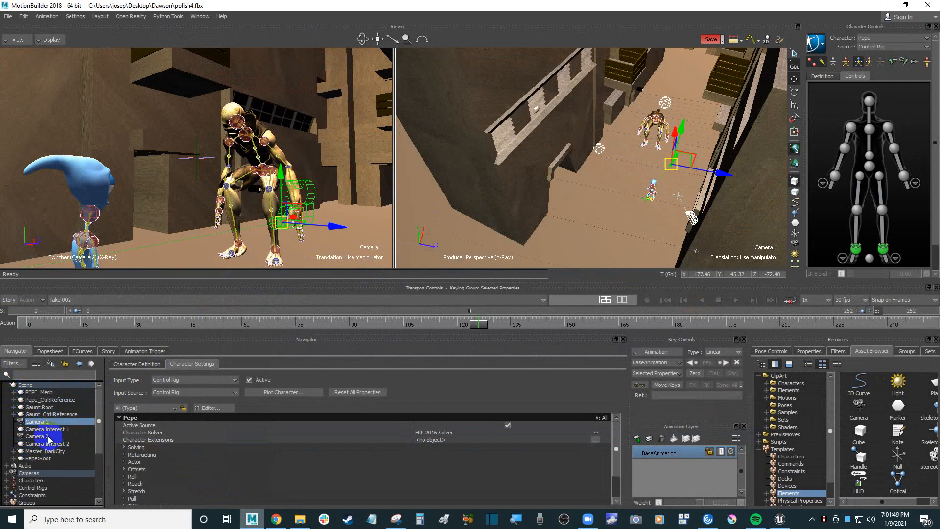
pyautogui.click(37, 436)
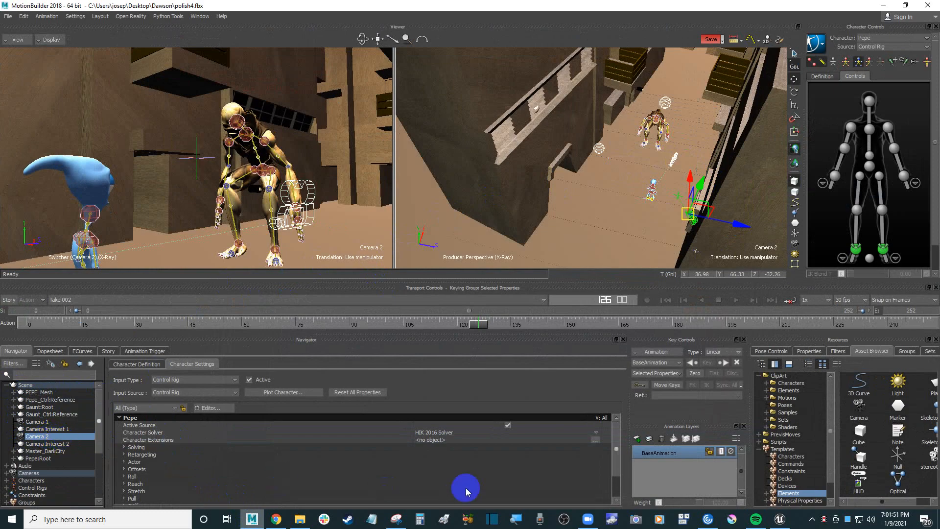
# Switch to Unreal Editor and widen the World Outliner's Label column so the full actor names fit, keeping the list sorted by label
pyautogui.click(780, 520)
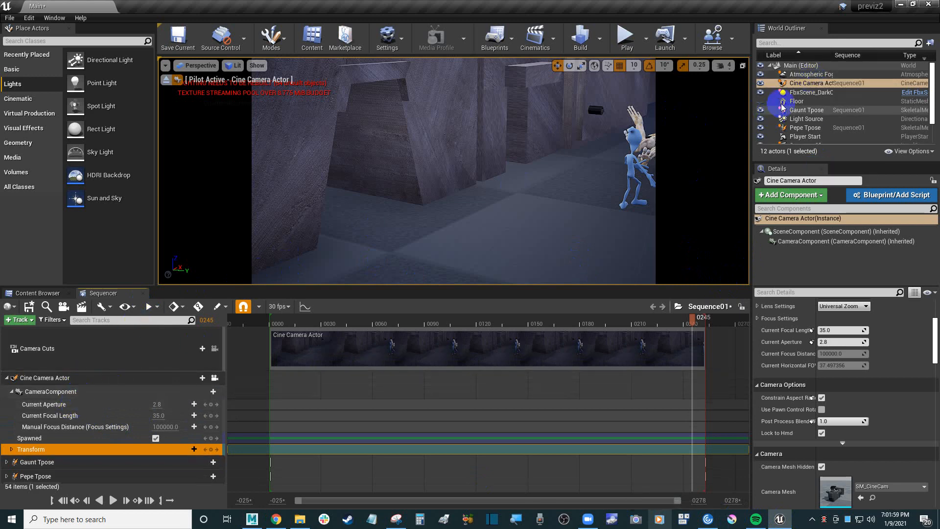
pyautogui.click(807, 88)
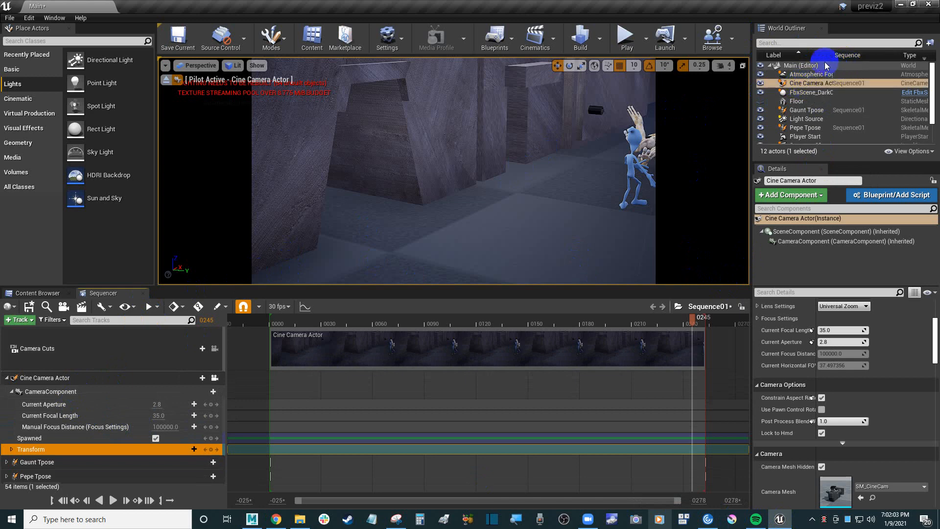
pyautogui.click(836, 56)
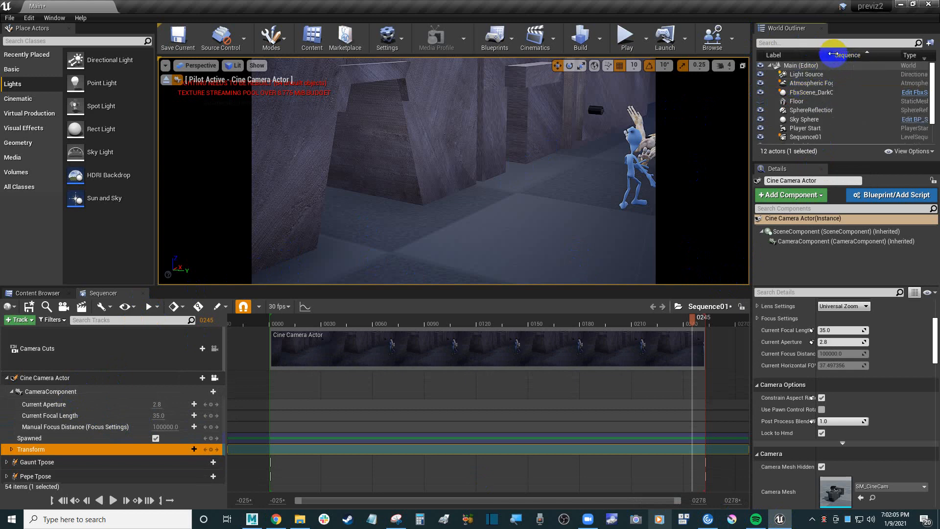
pyautogui.click(819, 56)
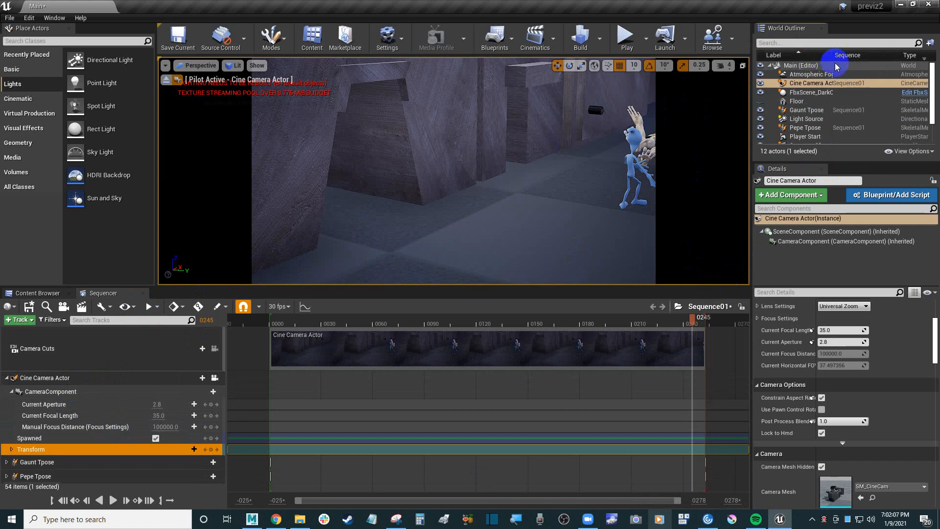
pyautogui.click(835, 55)
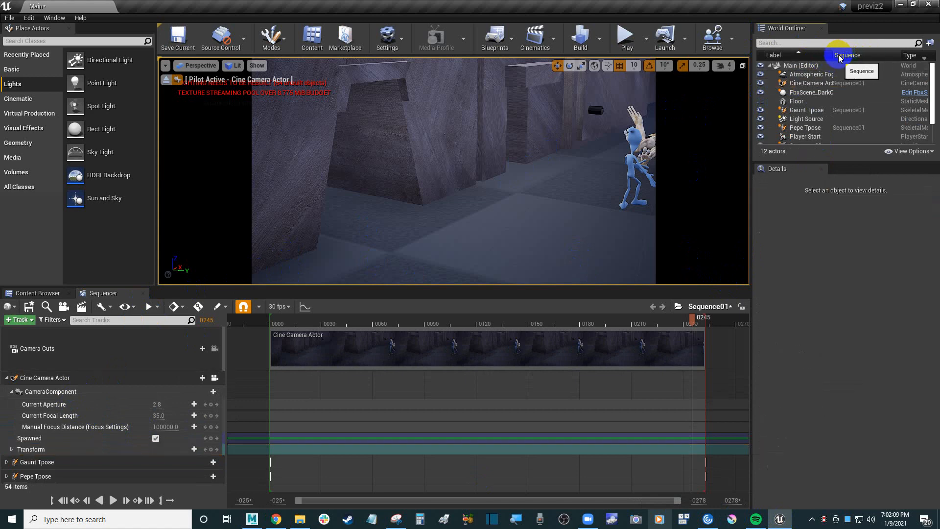
pyautogui.moveTo(834, 55); pyautogui.dragTo(867, 56)
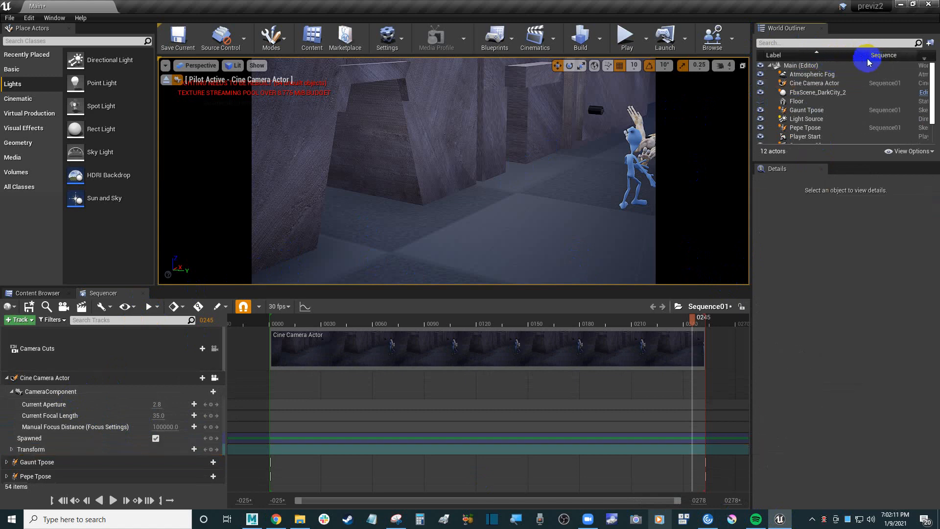
# Rename the Cine Camera Actor in Sequence01 as Camera 1
pyautogui.click(815, 84)
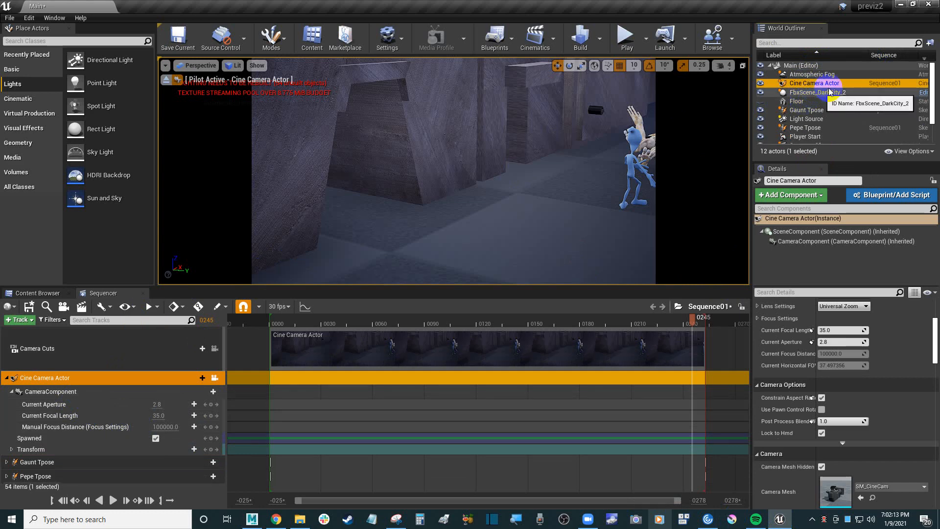
pyautogui.rightClick(89, 378)
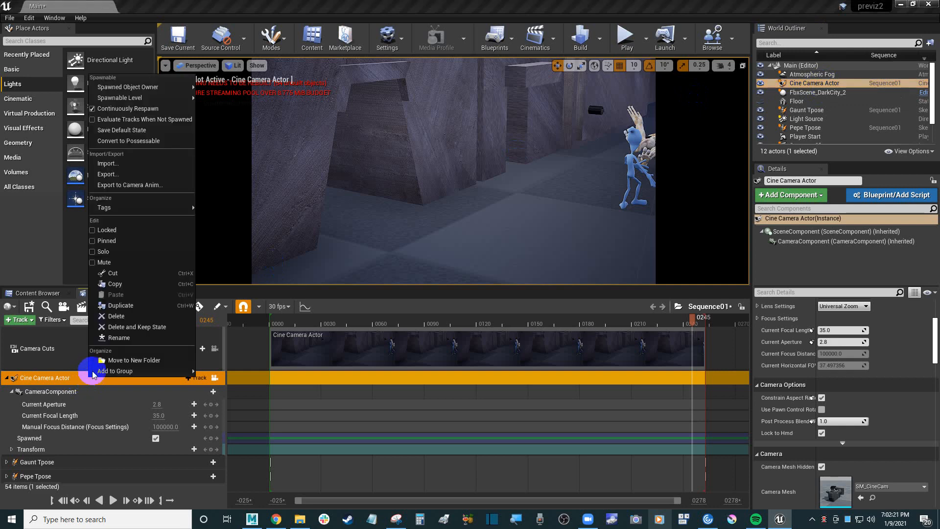
pyautogui.click(122, 338)
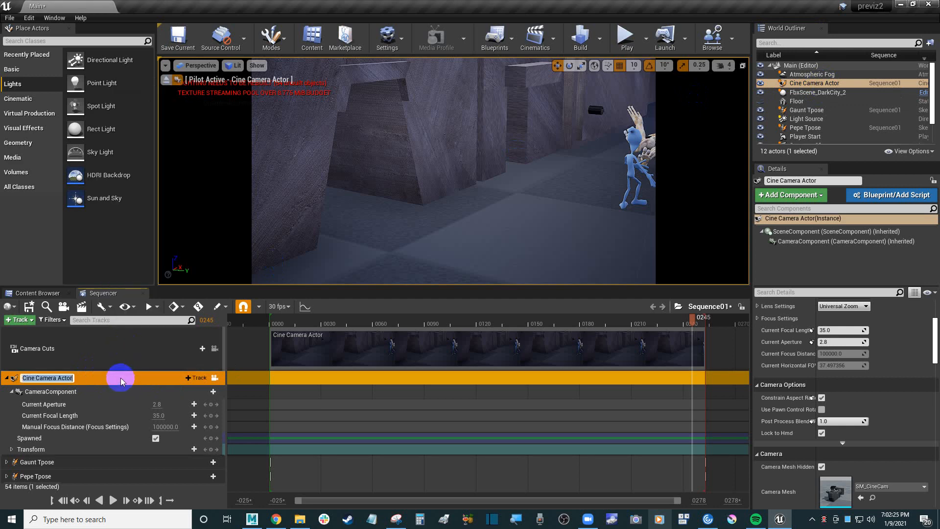
pyautogui.write('came')
pyautogui.press('BackSpace')
pyautogui.press('BackSpace')
pyautogui.press('BackSpace')
pyautogui.press('BackSpace')
pyautogui.write('Camera 1')
pyautogui.press('Return')
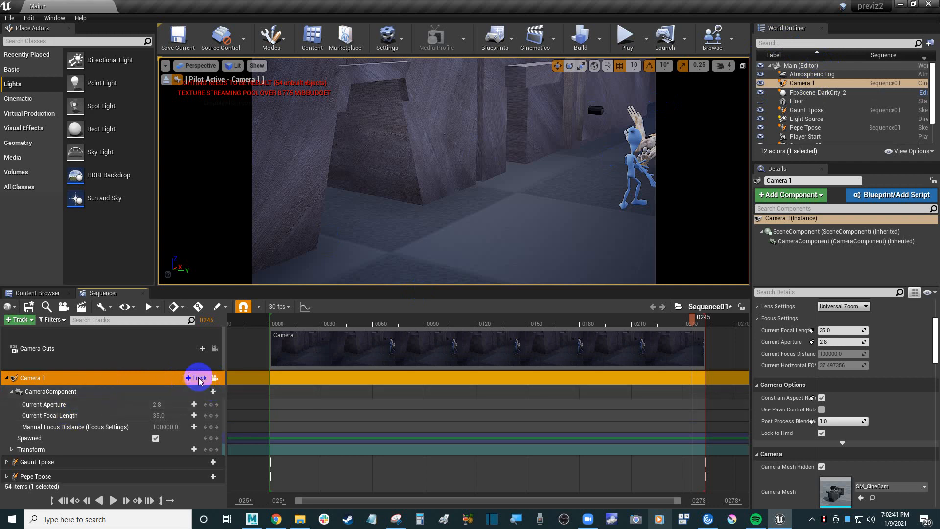
# Start an FBX import onto the Camera 1 track, choosing polish4_cam1.fbx from the desktop's Dawson folder
pyautogui.rightClick(148, 381)
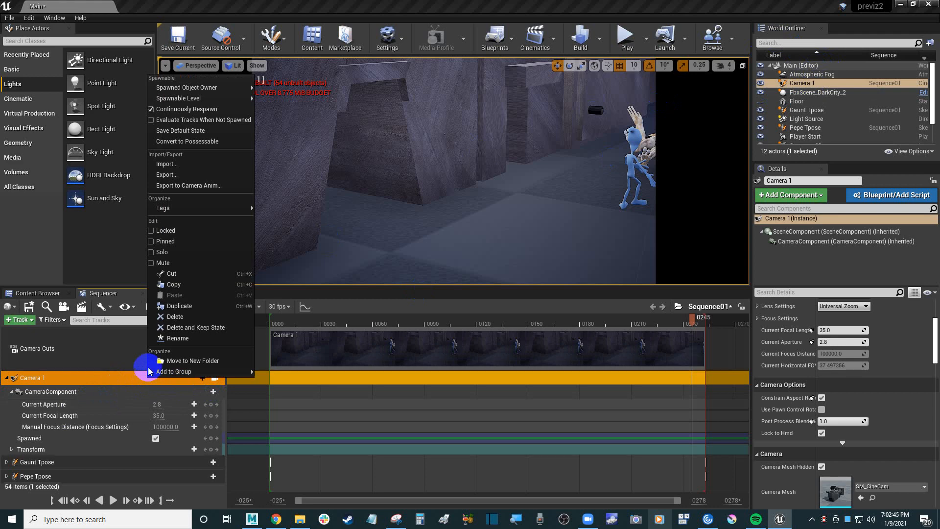
pyautogui.click(187, 166)
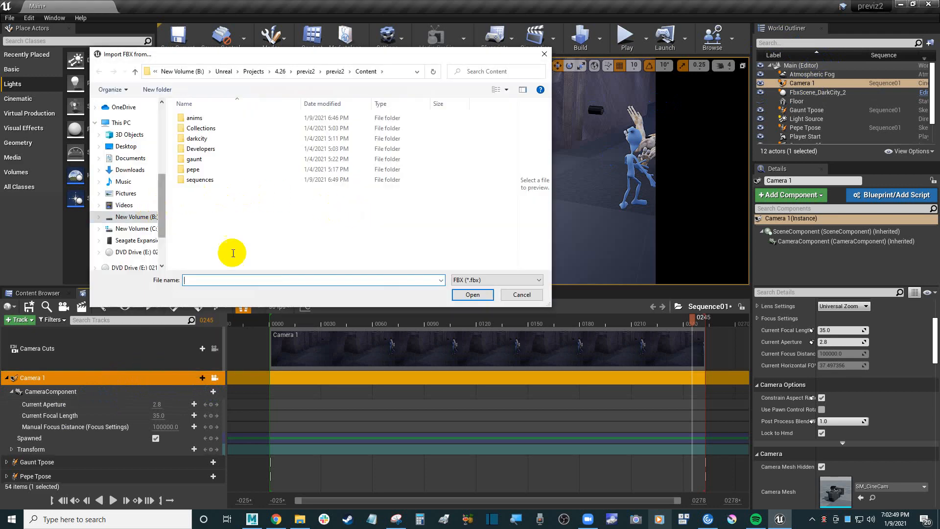
pyautogui.moveTo(289, 58); pyautogui.dragTo(327, 82)
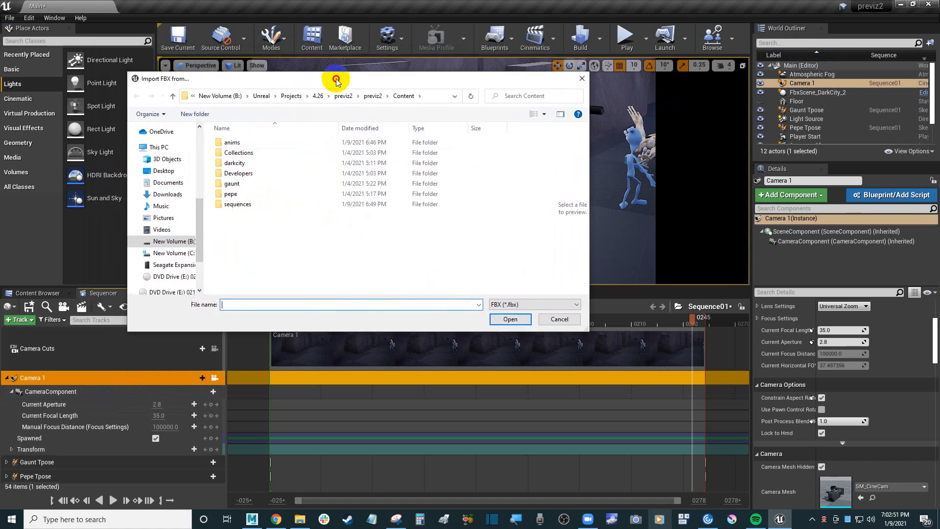
pyautogui.click(173, 172)
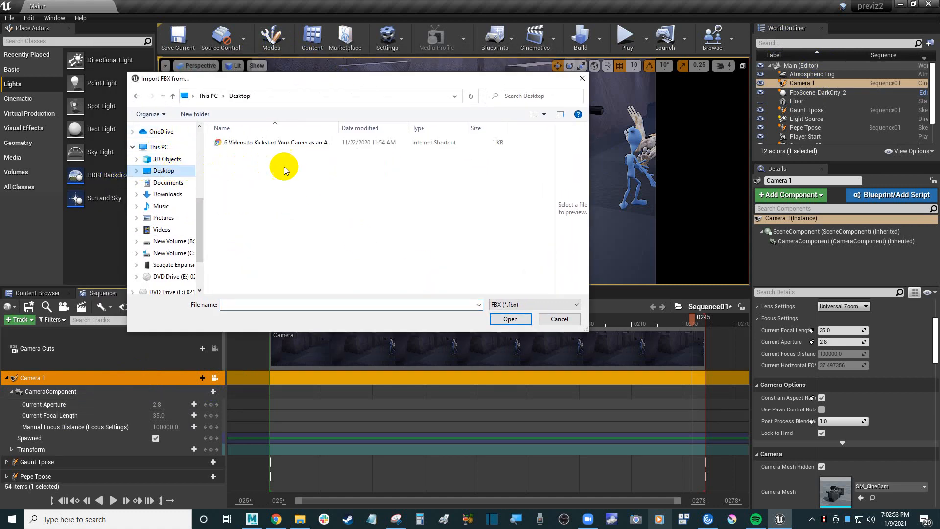
pyautogui.doubleClick(248, 143)
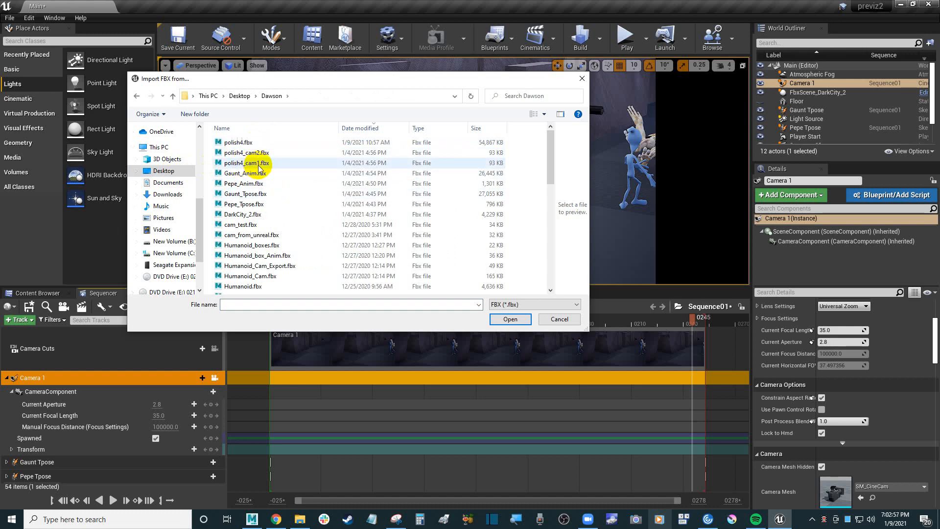
pyautogui.doubleClick(235, 163)
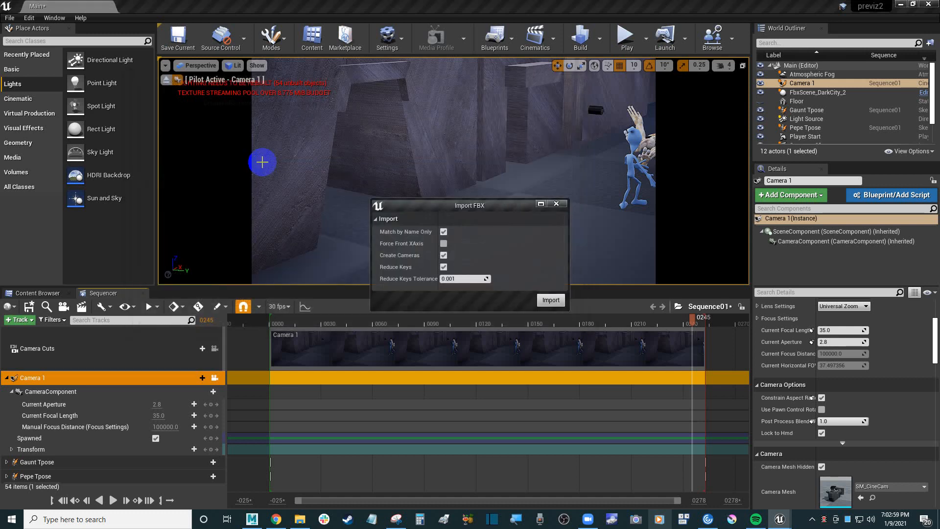
# Turn off Create Cameras and Reduce Keys in the FBX options and import the animation onto Camera 1
pyautogui.click(444, 255)
pyautogui.click(444, 267)
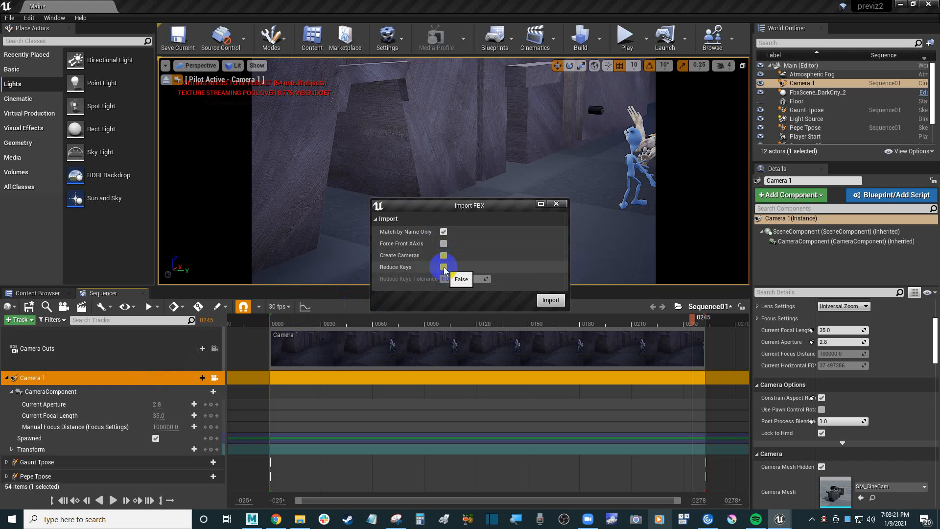
pyautogui.click(551, 300)
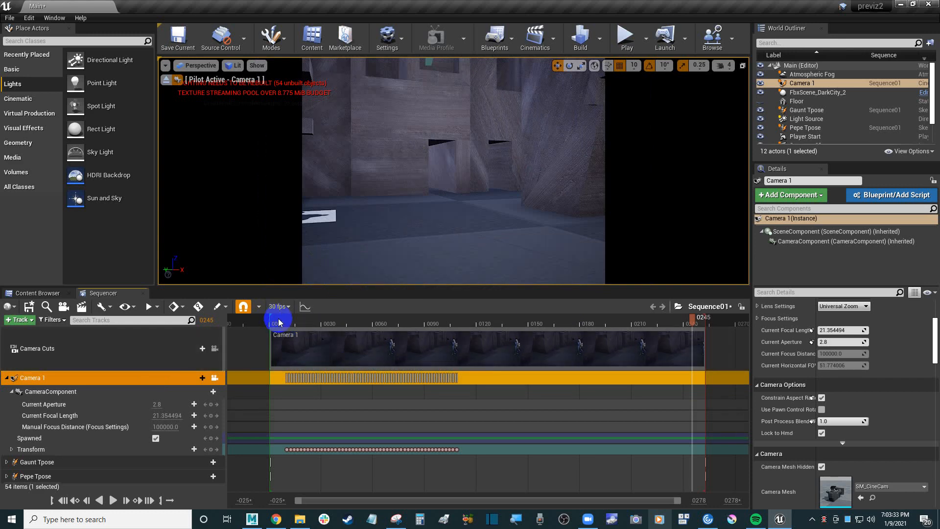
# Scrub Sequence01 to frame 4 to check Camera 1's shot and examine Camera 2's settings in MotionBuilder for comparison
pyautogui.moveTo(339, 322); pyautogui.dragTo(277, 324)
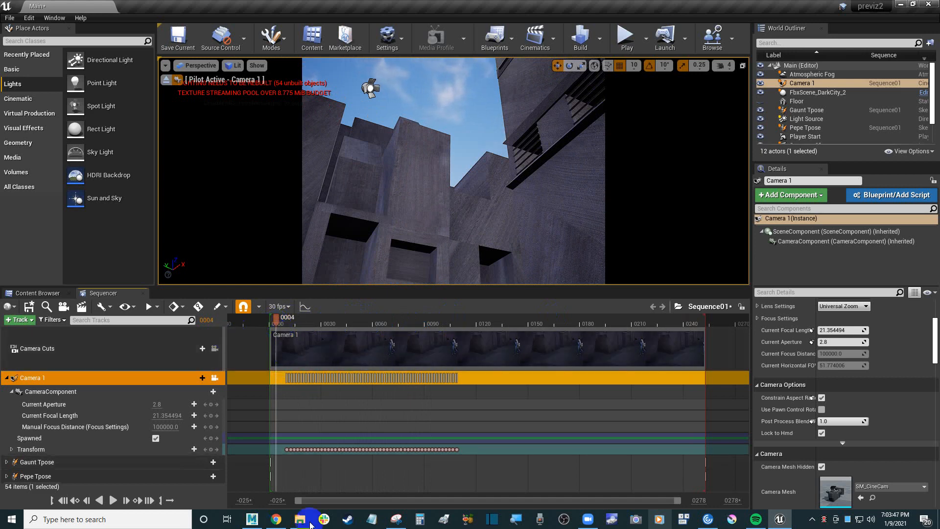
pyautogui.click(251, 519)
pyautogui.click(198, 425)
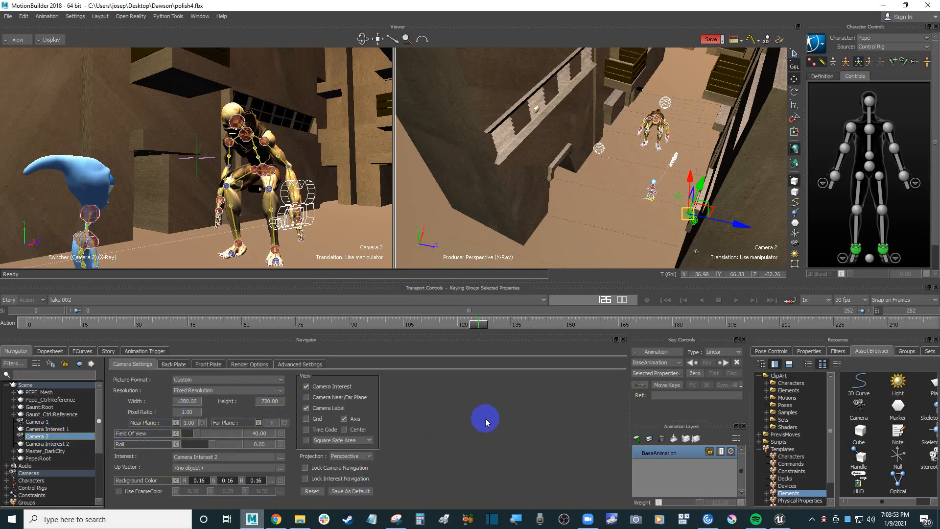
pyautogui.click(789, 525)
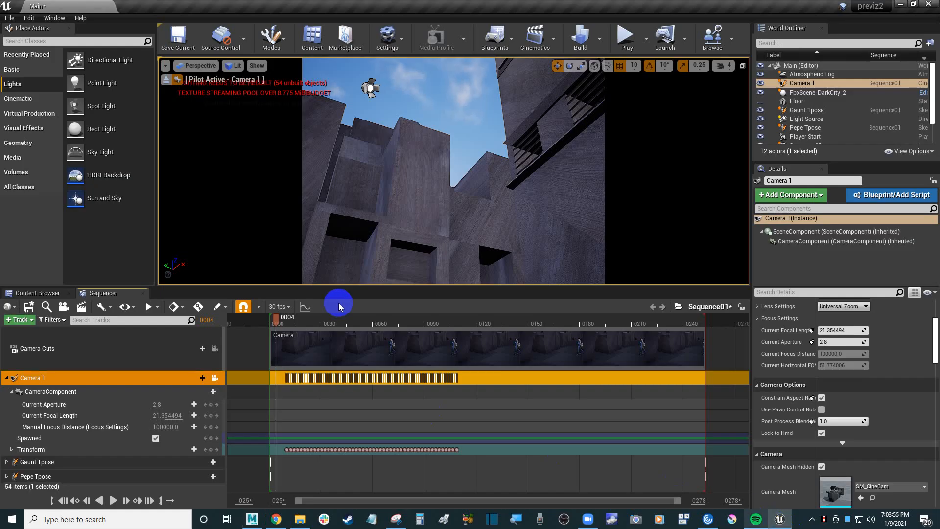
# In MotionBuilder, turn on the Square Safe Area for Camera 2 and enlarge the Viewer to show more of the frame
pyautogui.click(252, 519)
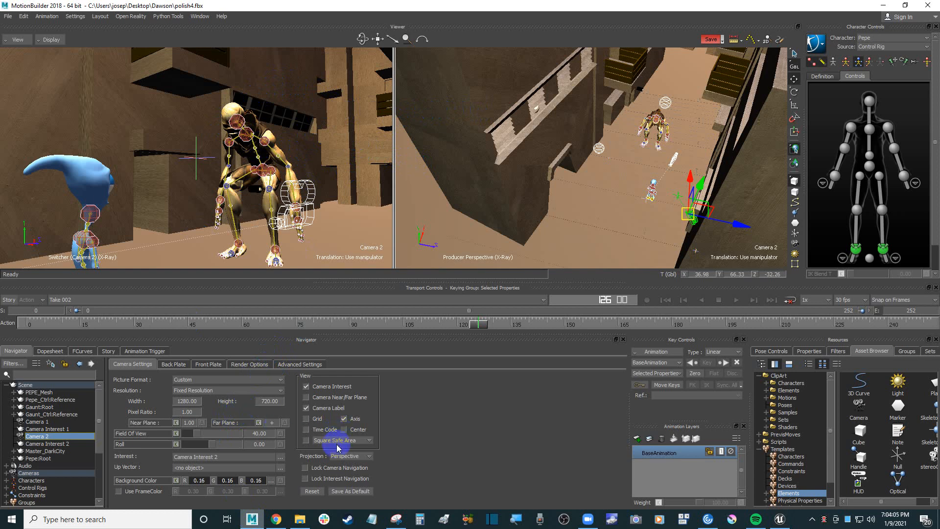
pyautogui.click(306, 440)
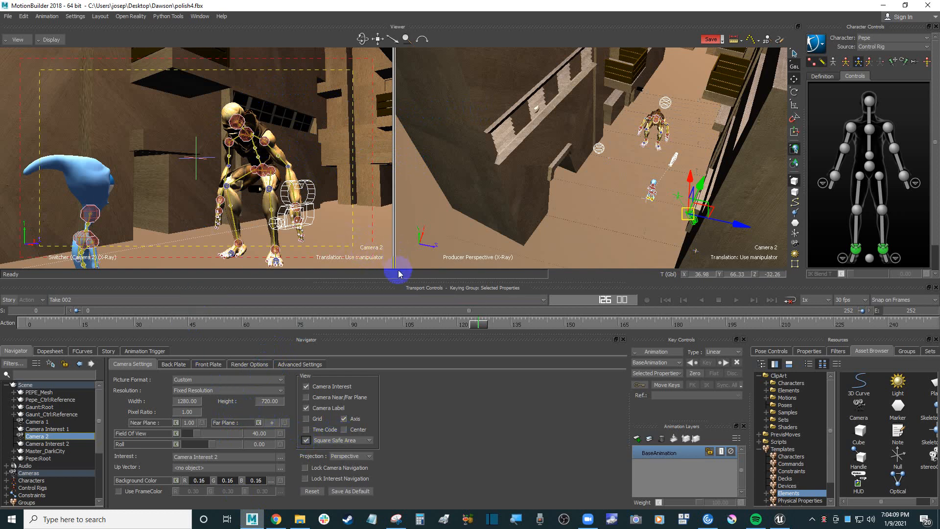
pyautogui.moveTo(398, 299); pyautogui.dragTo(398, 299)
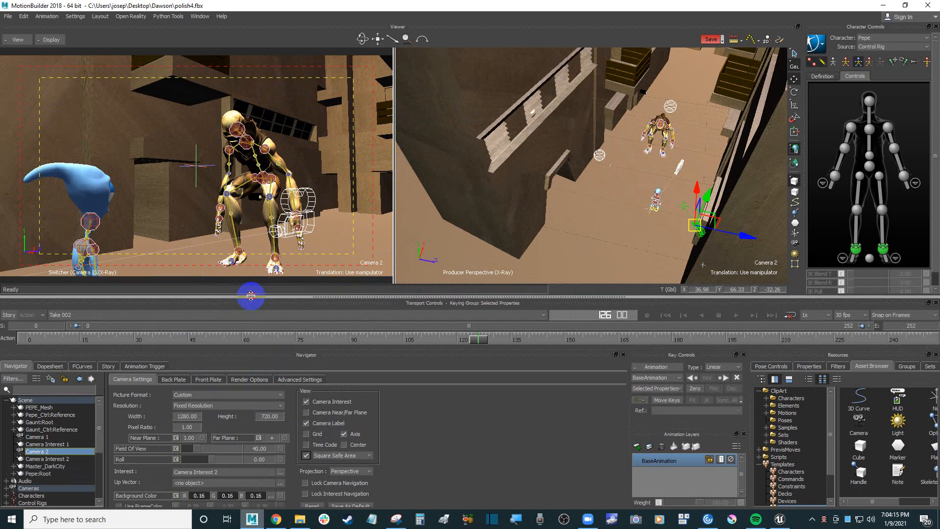
pyautogui.moveTo(251, 296); pyautogui.dragTo(249, 304)
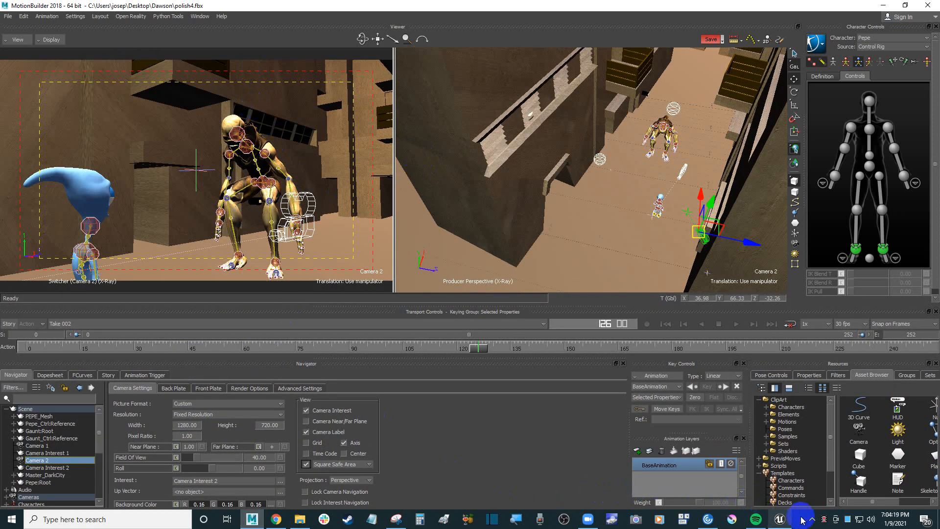
# Switch to Unreal Editor and move Sequence01 to frame 96 to check how Camera 1 frames the characters
pyautogui.click(780, 519)
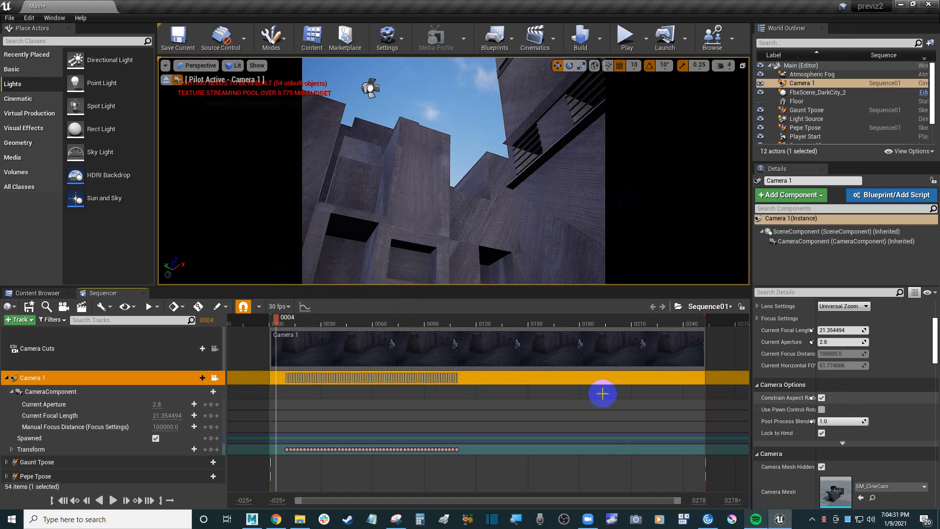
pyautogui.press('space')
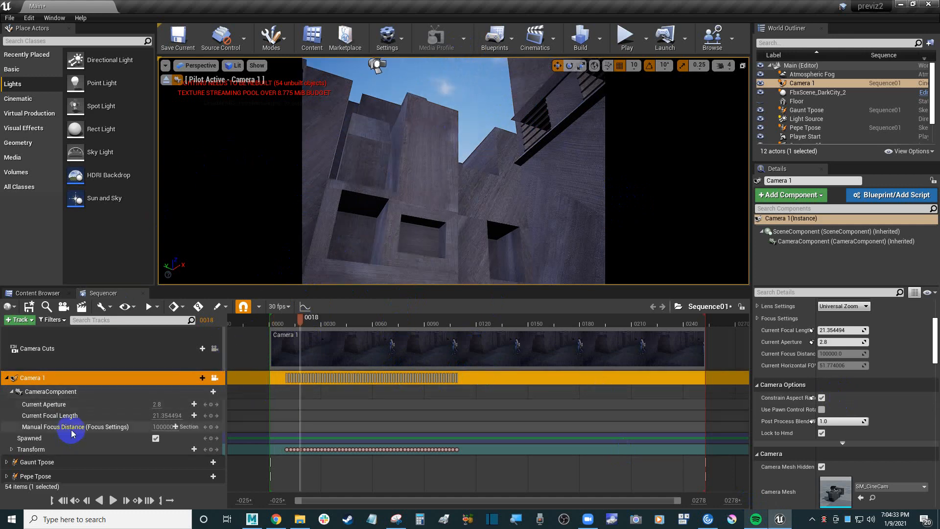
pyautogui.click(66, 462)
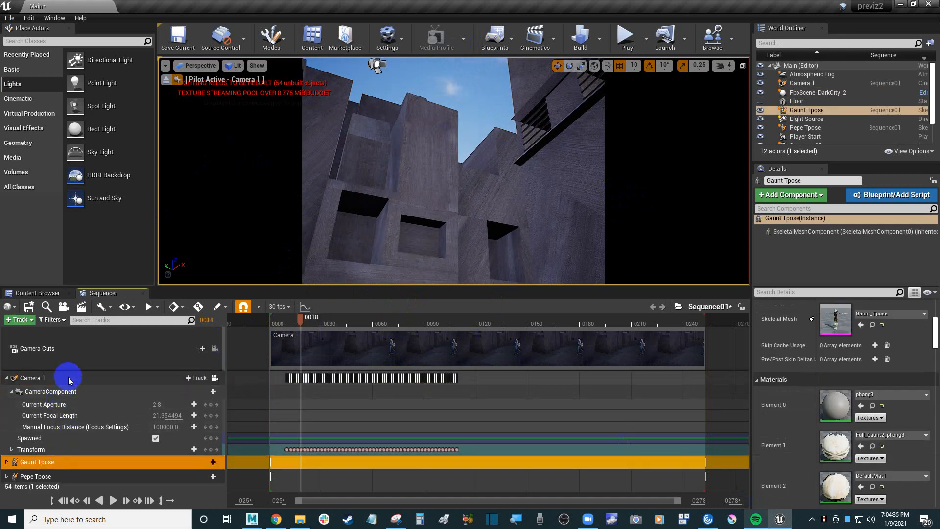
pyautogui.click(85, 380)
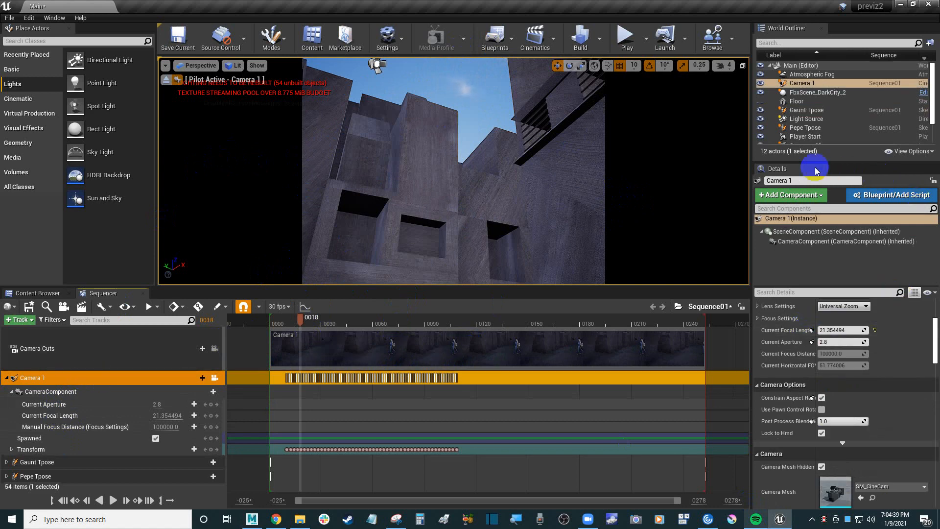
pyautogui.click(222, 214)
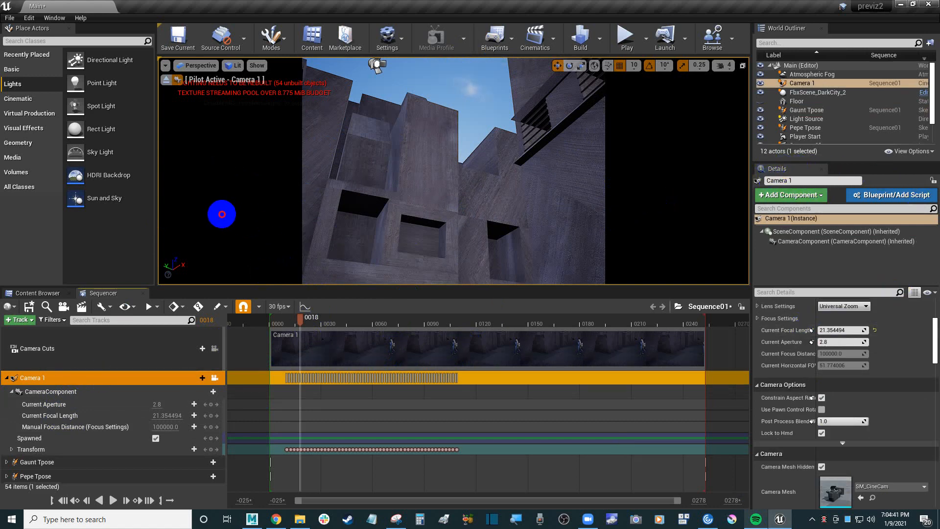
pyautogui.click(69, 462)
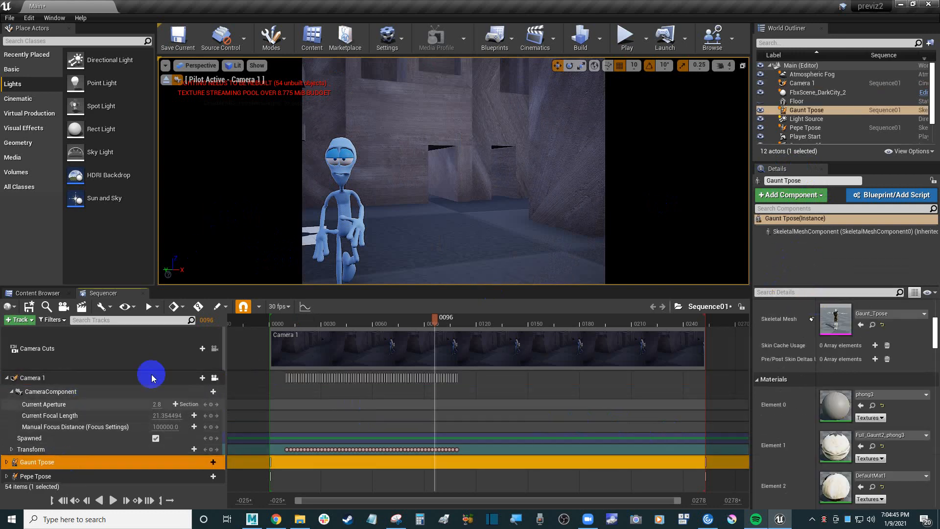
# Set the Filmback of Camera 1 to the 16:9 Film preset in its current camera settings
pyautogui.click(113, 377)
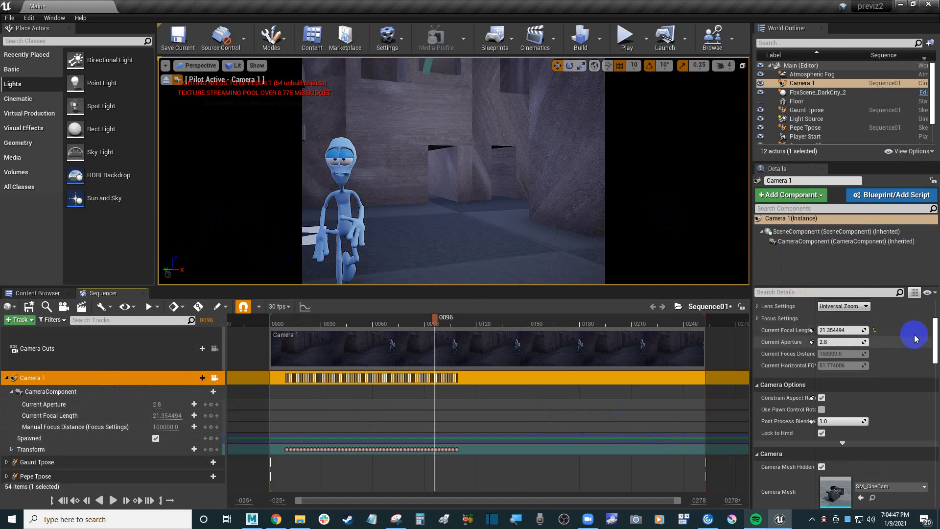
pyautogui.scroll(2, 916, 338)
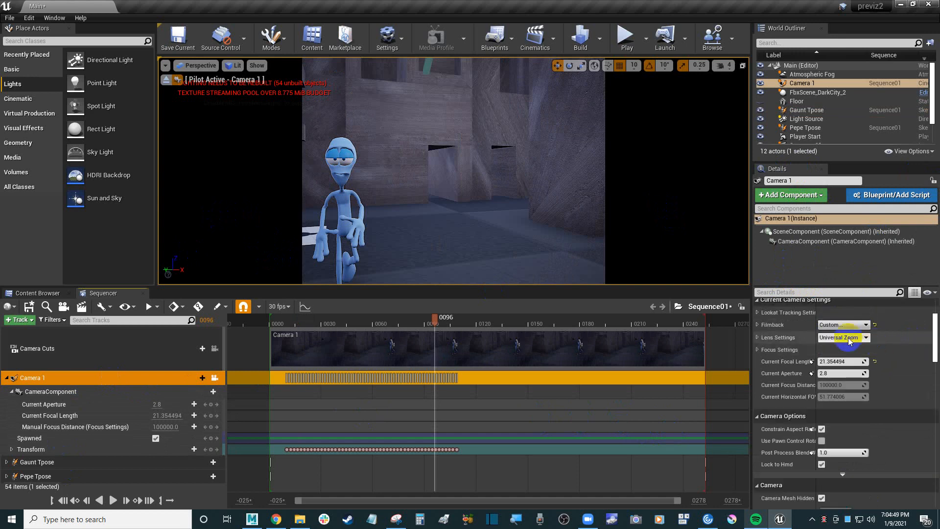
pyautogui.scroll(5, 912, 348)
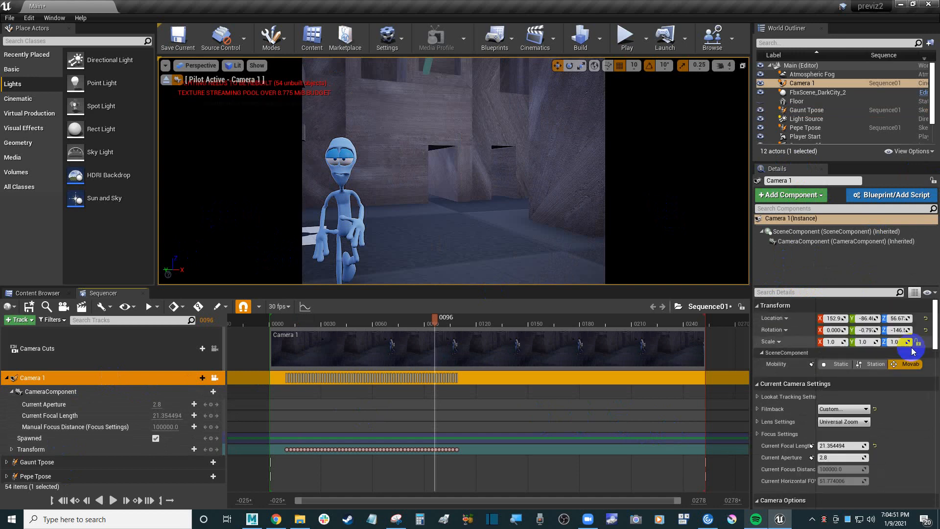
pyautogui.scroll(-3, 912, 349)
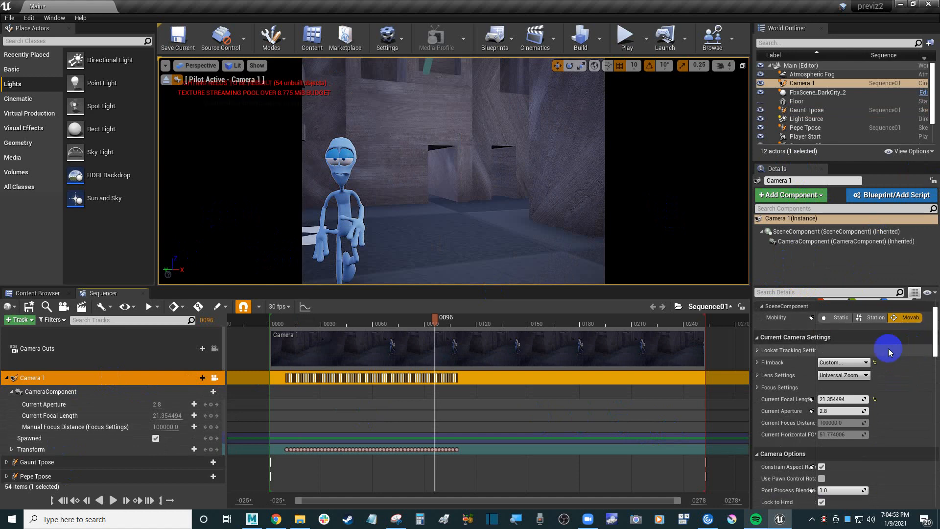
pyautogui.click(856, 363)
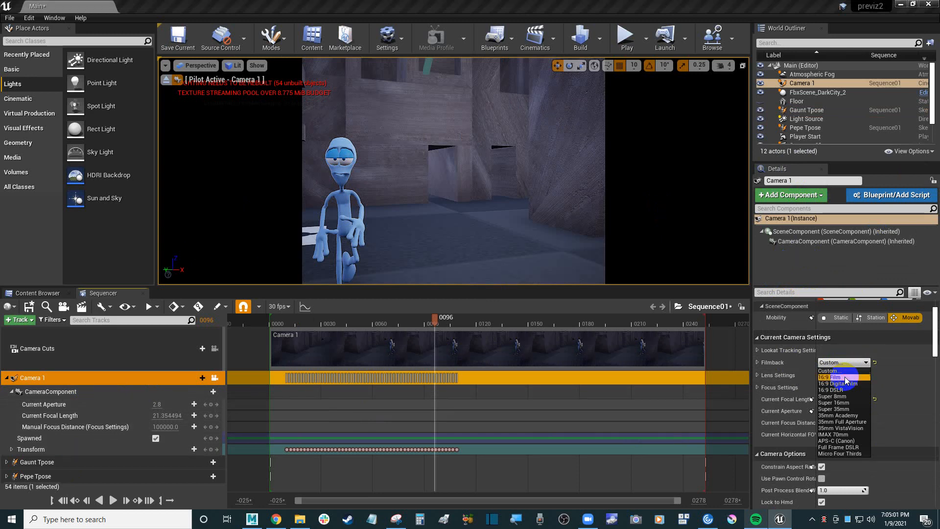
pyautogui.click(846, 378)
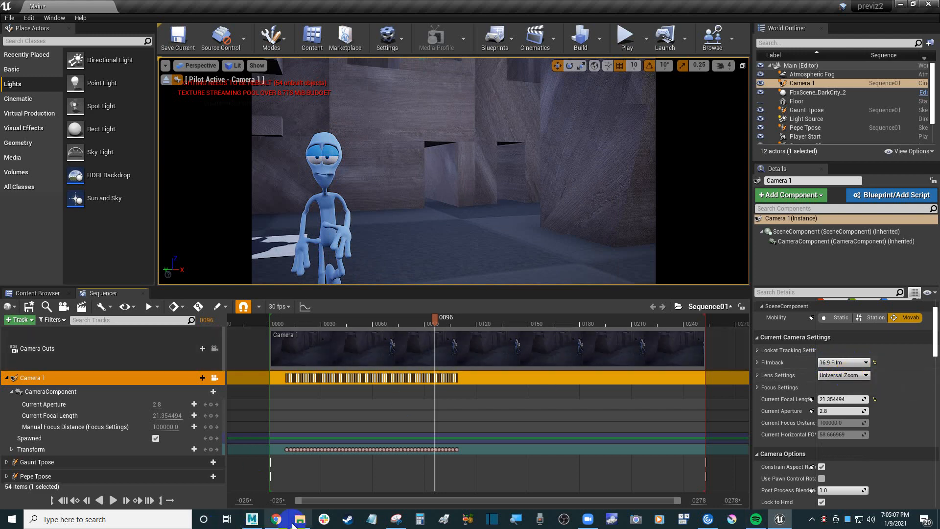
# Switch to Chrome, search the web for "16:9 film" in a new tab and read about the format, closing with a return to Unreal Editor
pyautogui.click(277, 519)
pyautogui.click(257, 15)
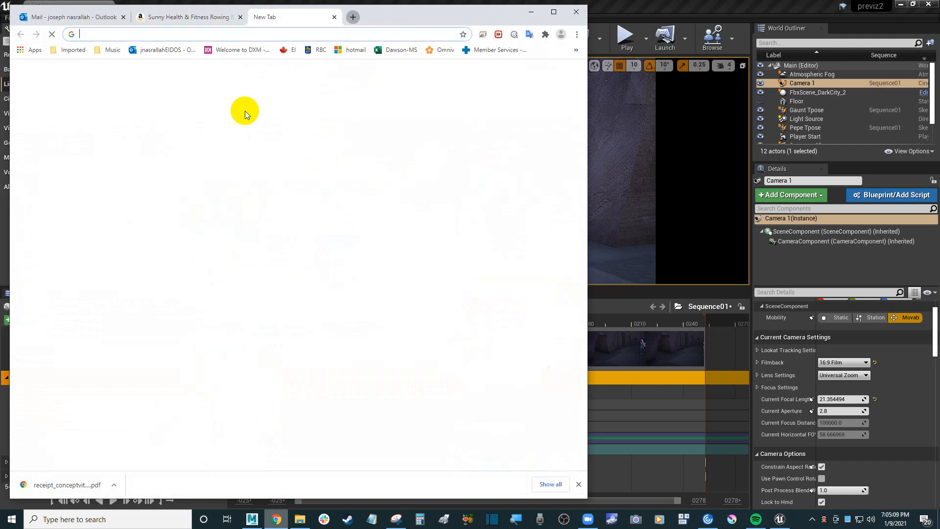
pyautogui.write('16:9')
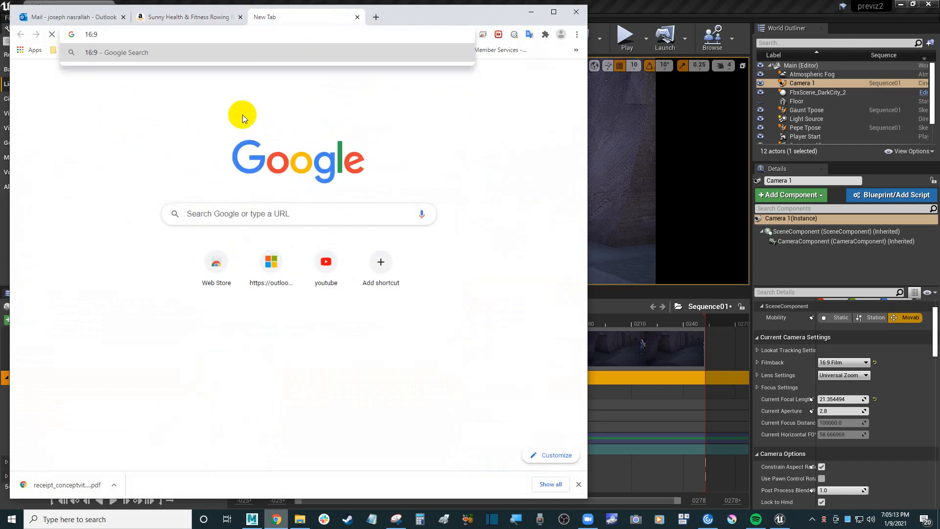
pyautogui.write(' fi')
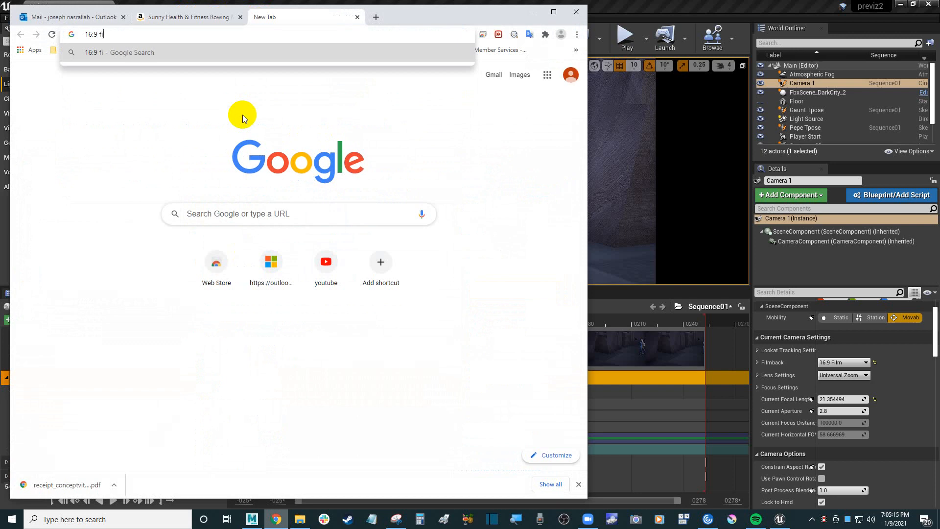
pyautogui.write('lm')
pyautogui.press('Return')
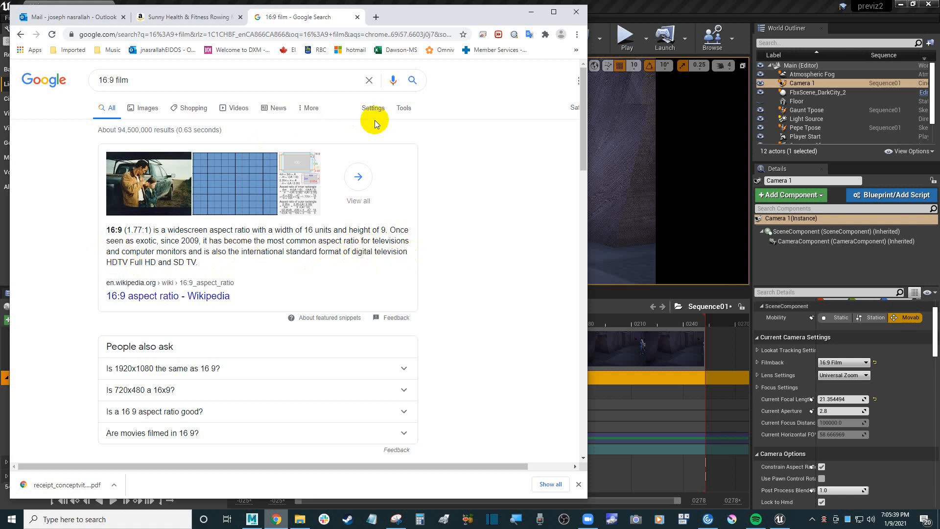
pyautogui.click(530, 12)
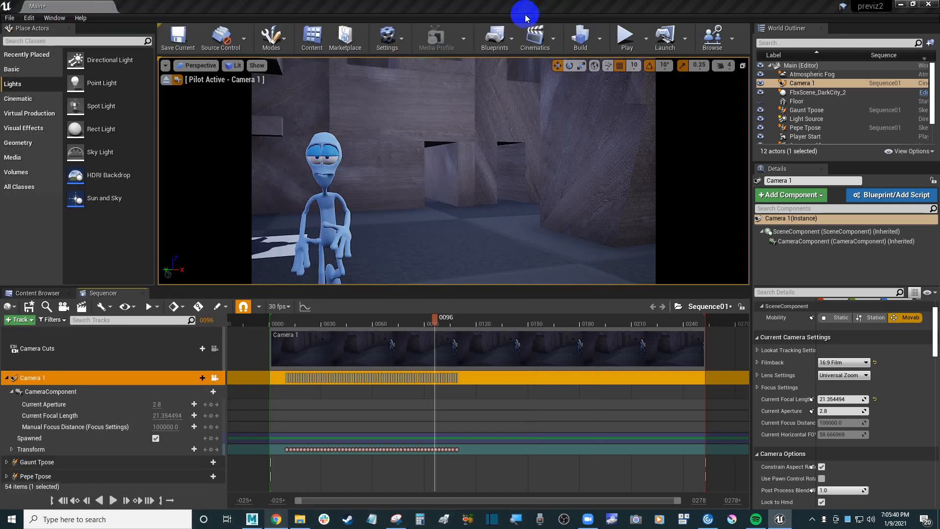
# Examine Camera 1's lens, post process and transform settings, and scrub Sequence01 back to frame 82
pyautogui.click(858, 378)
pyautogui.click(859, 385)
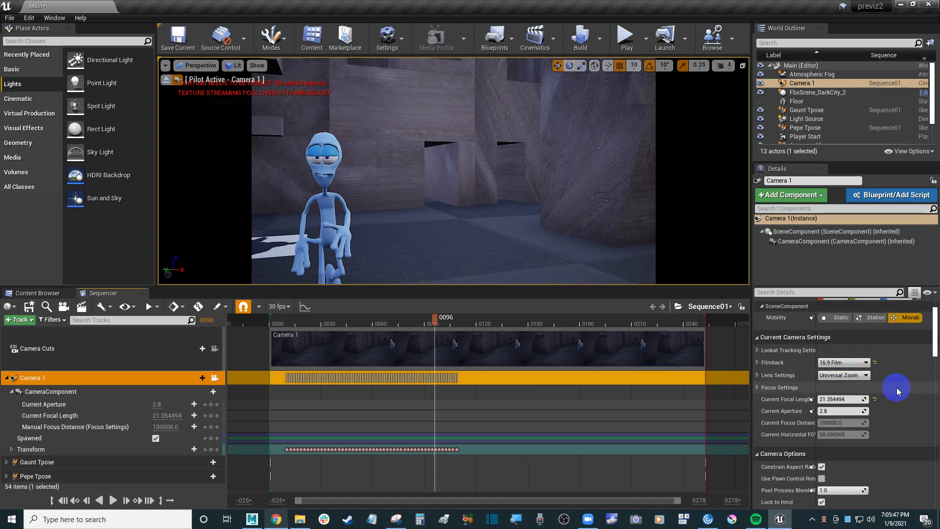
pyautogui.scroll(-6, 897, 388)
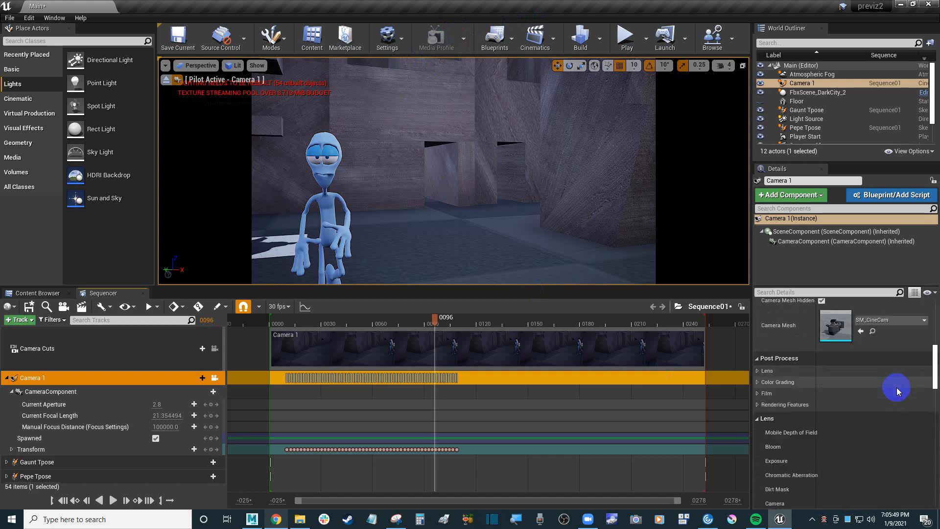
pyautogui.scroll(-5, 898, 387)
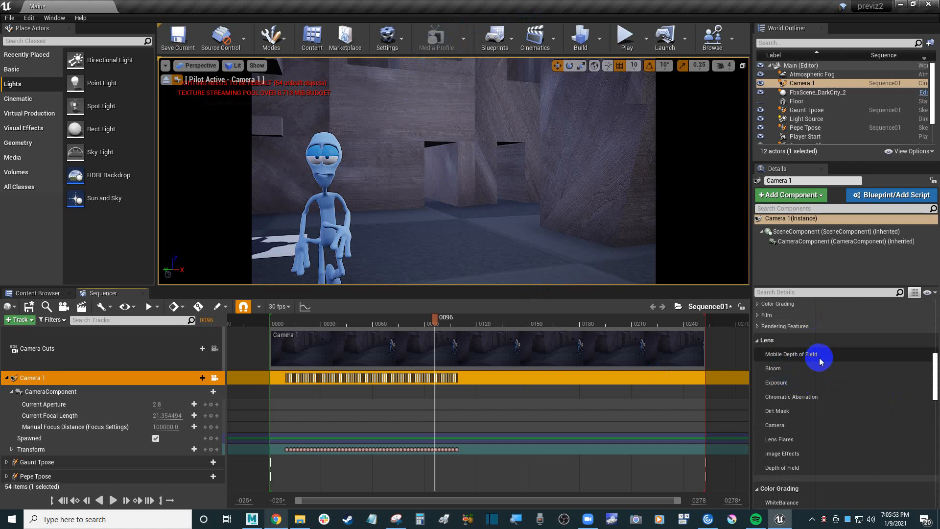
pyautogui.moveTo(816, 354); pyautogui.dragTo(840, 354)
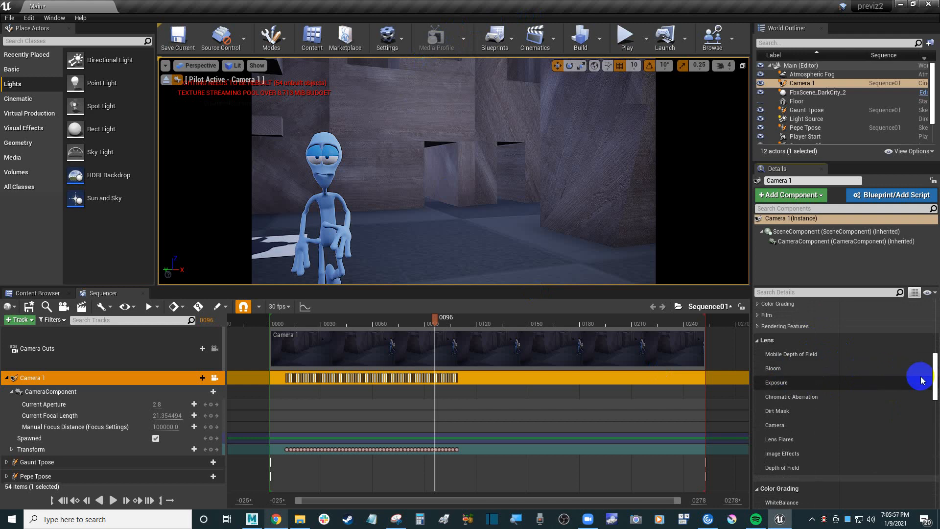
pyautogui.scroll(5, 917, 378)
pyautogui.scroll(5, 921, 380)
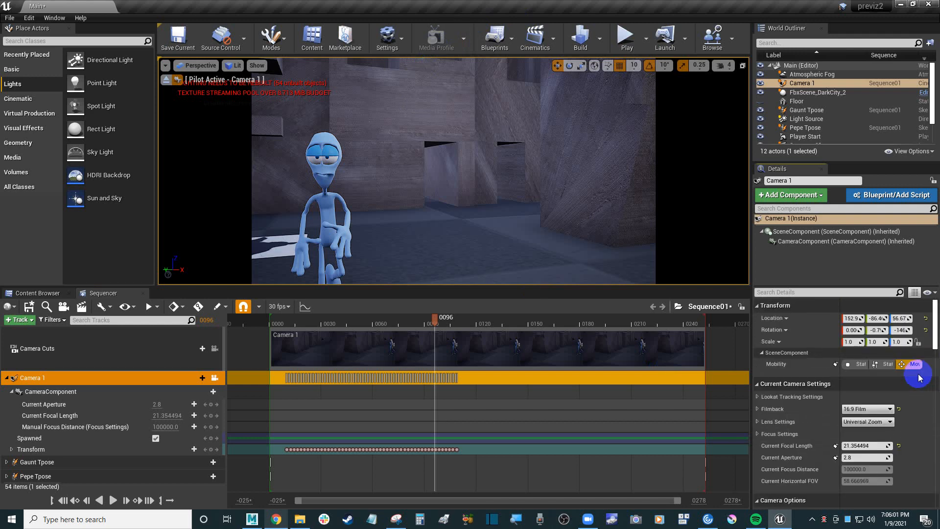
pyautogui.moveTo(438, 317); pyautogui.dragTo(412, 324)
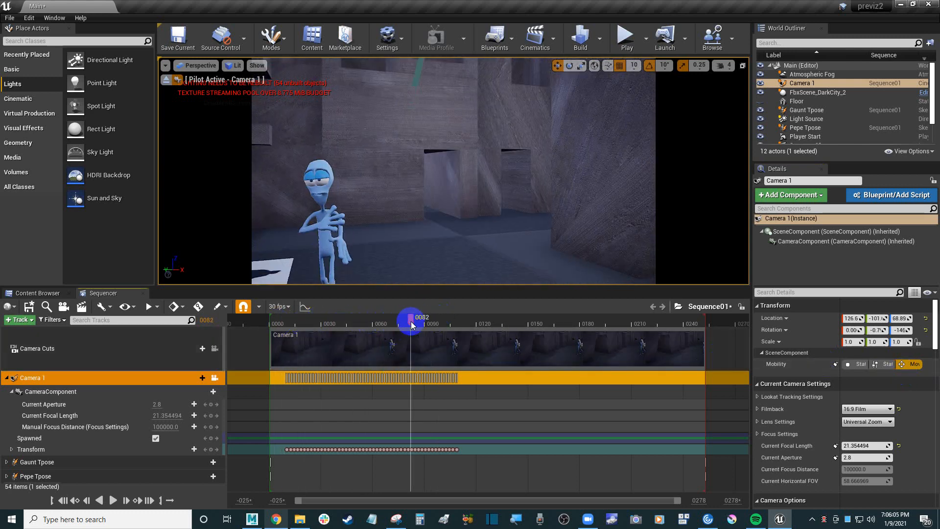
# Collapse the Camera 1 track and create a new cine camera in Sequence01 with its track collapsed
pyautogui.click(7, 379)
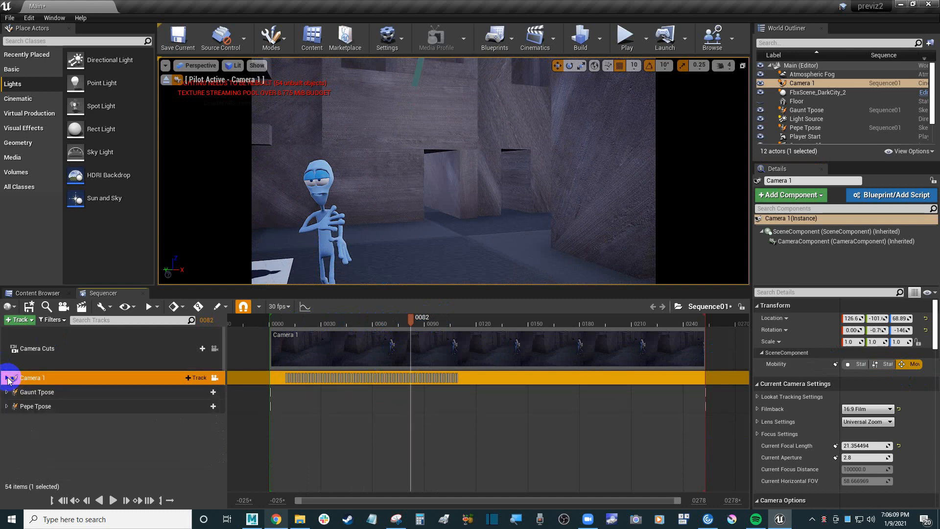
pyautogui.click(64, 307)
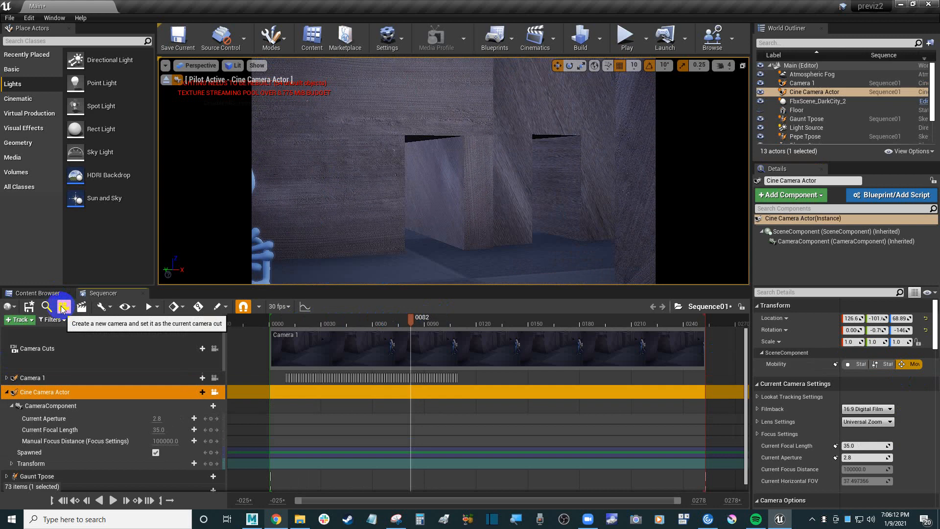
pyautogui.click(6, 393)
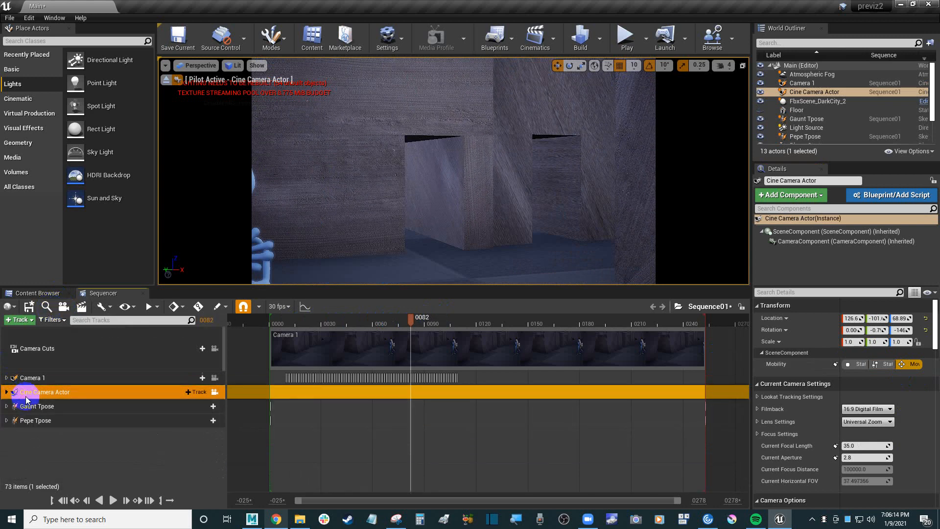
# Rename the new cine camera track in Sequence01 as Camera 2
pyautogui.doubleClick(59, 393)
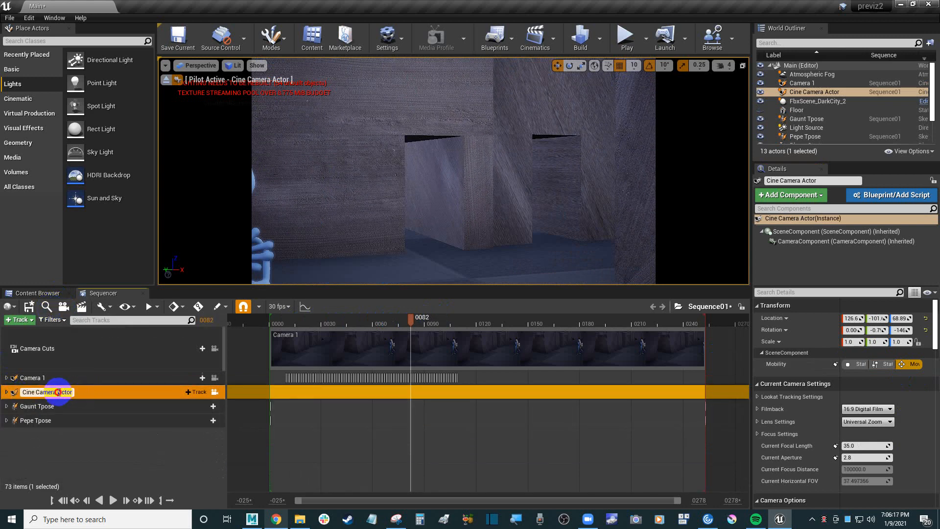
pyautogui.moveTo(58, 392); pyautogui.dragTo(72, 392)
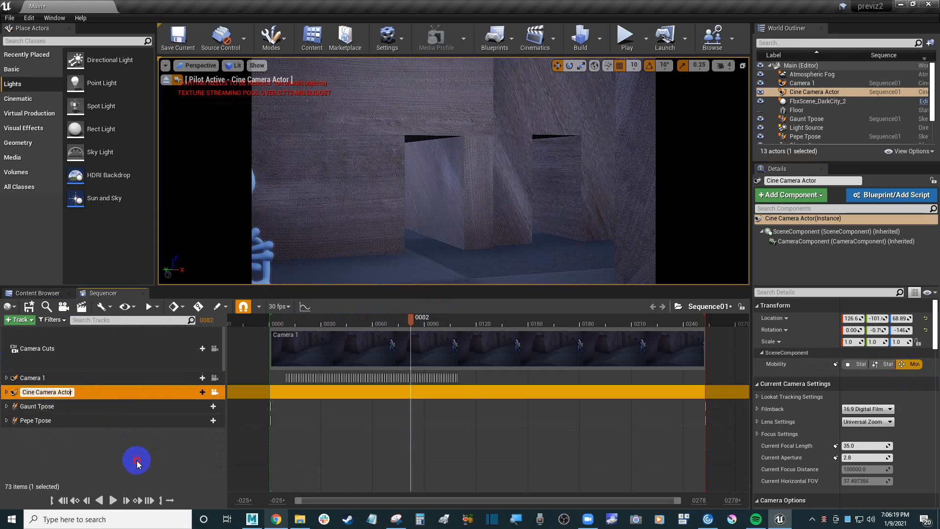
pyautogui.click(136, 457)
pyautogui.click(67, 396)
pyautogui.rightClick(68, 396)
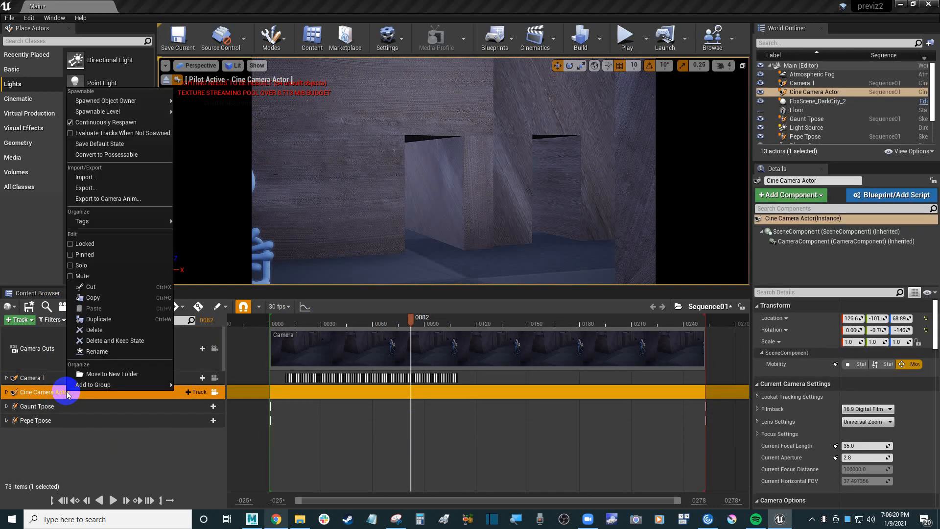
pyautogui.click(105, 357)
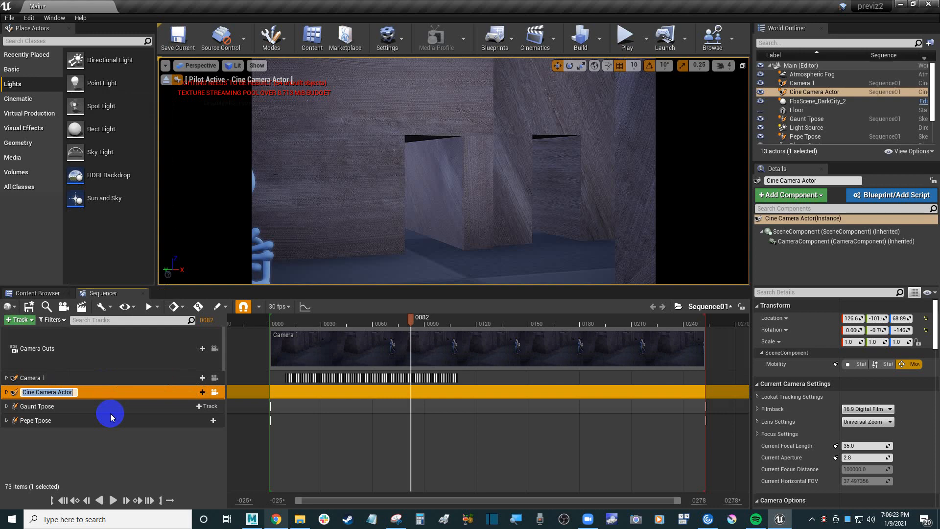
pyautogui.write('Camera 2')
pyautogui.press('Return')
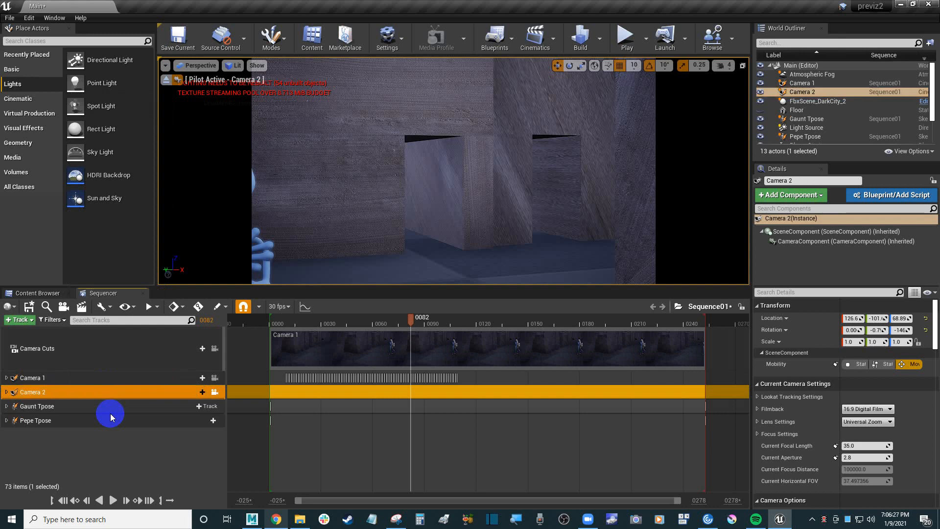
# Expand the Camera 2 track and start an FBX import onto it, choosing polish4_cam2.fbx from the desktop's Dawson folder
pyautogui.click(6, 392)
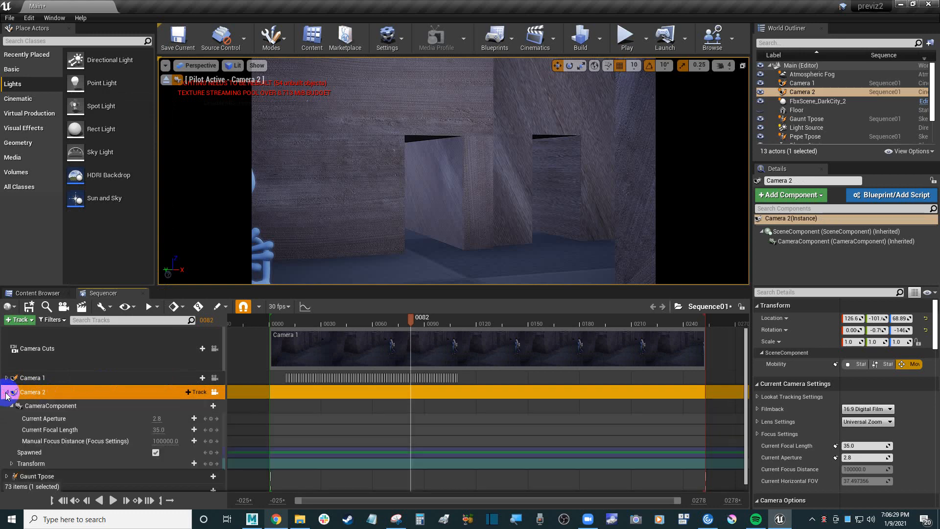
pyautogui.rightClick(140, 391)
pyautogui.click(192, 178)
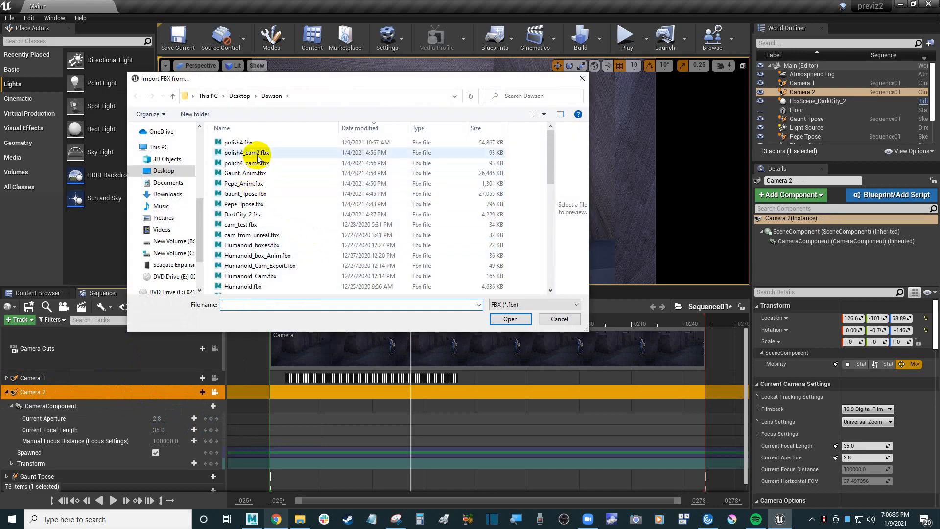
pyautogui.doubleClick(260, 154)
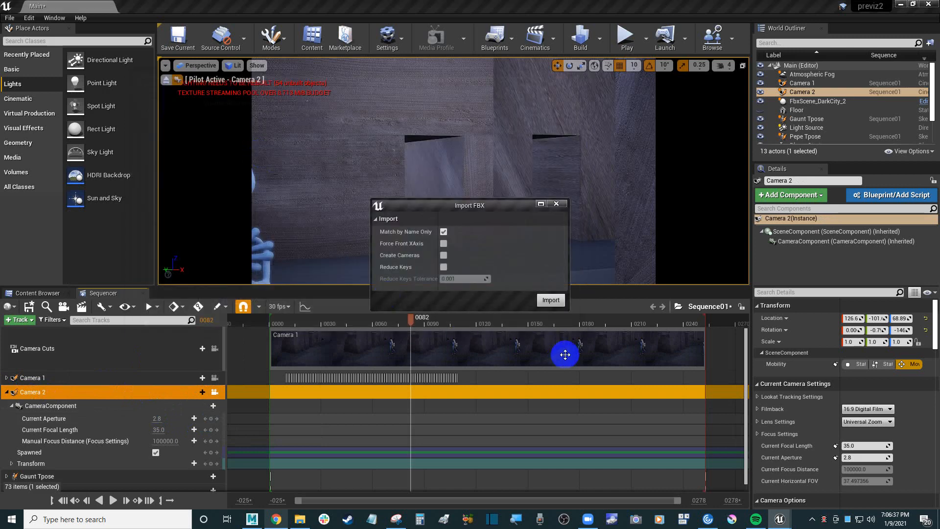
# Import the FBX animation onto Camera 2 matching by name only, and set its Filmback to 16:9 Film
pyautogui.click(550, 300)
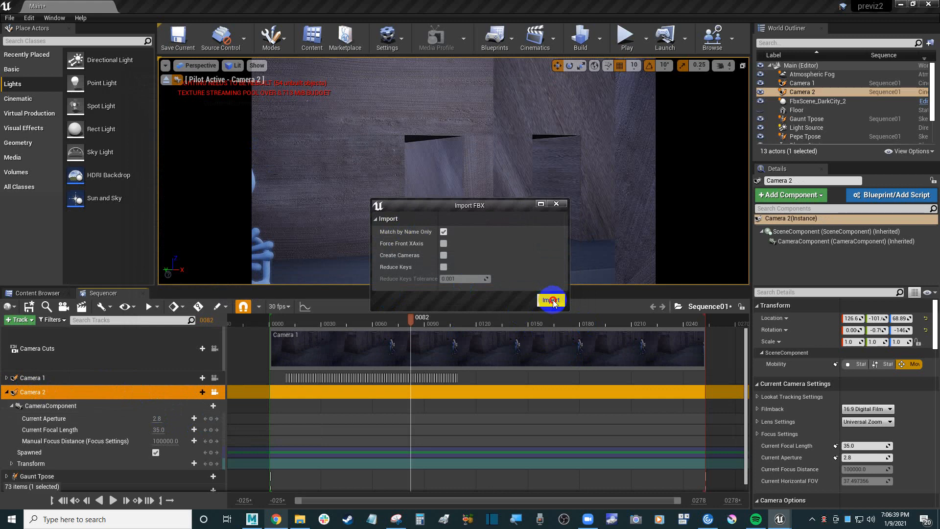
pyautogui.click(6, 393)
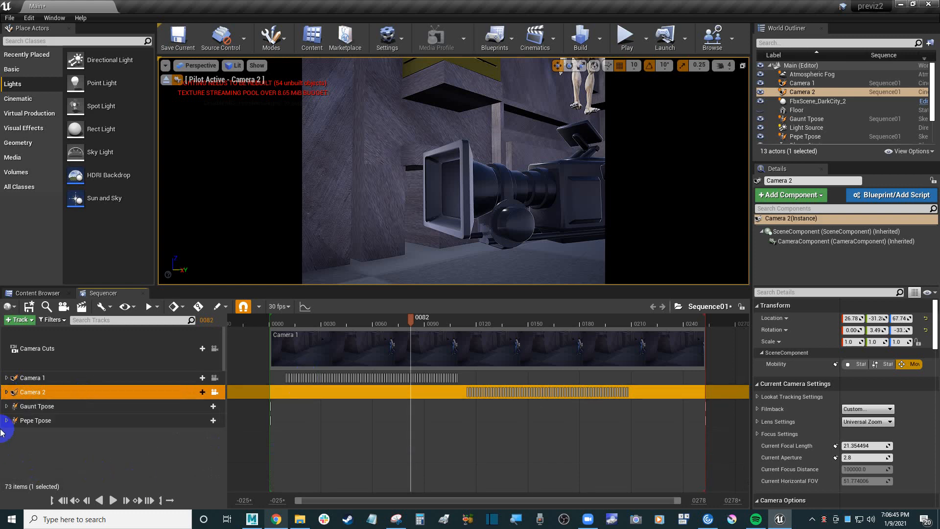
pyautogui.click(48, 378)
pyautogui.click(53, 393)
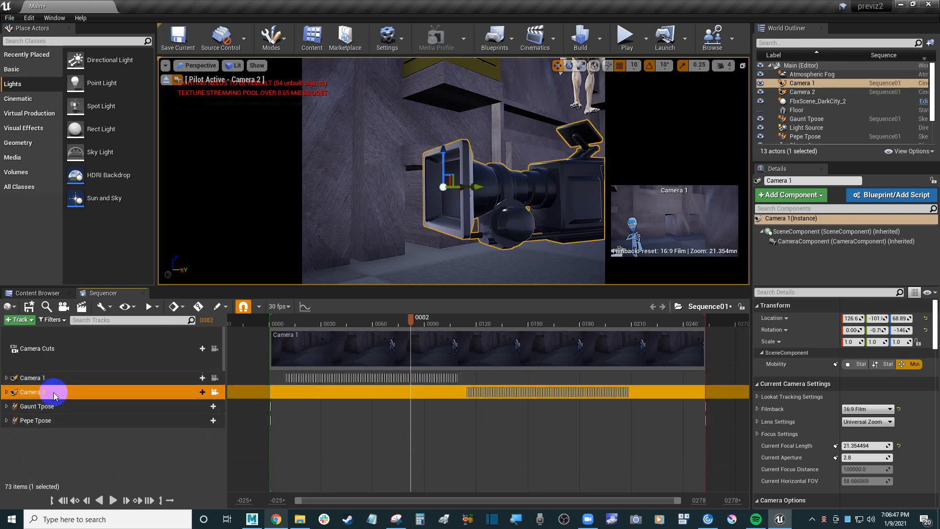
pyautogui.click(876, 411)
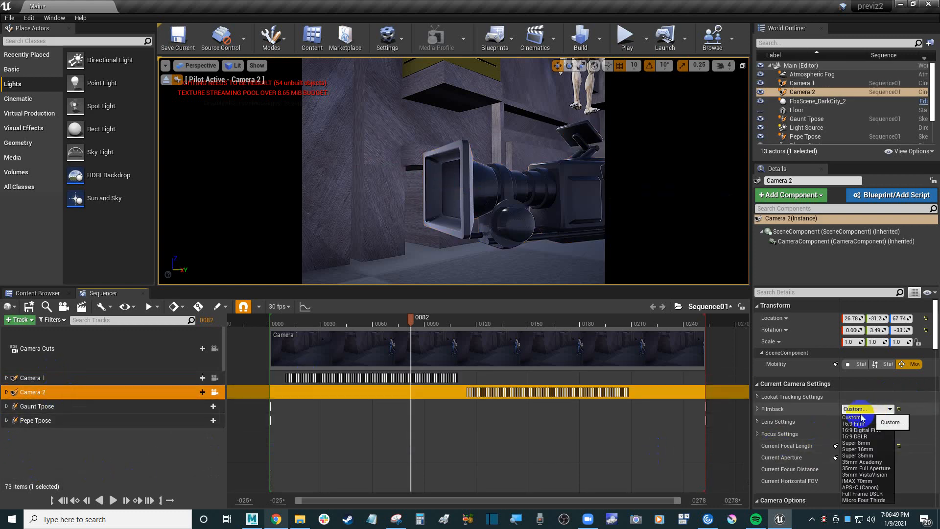
pyautogui.click(862, 424)
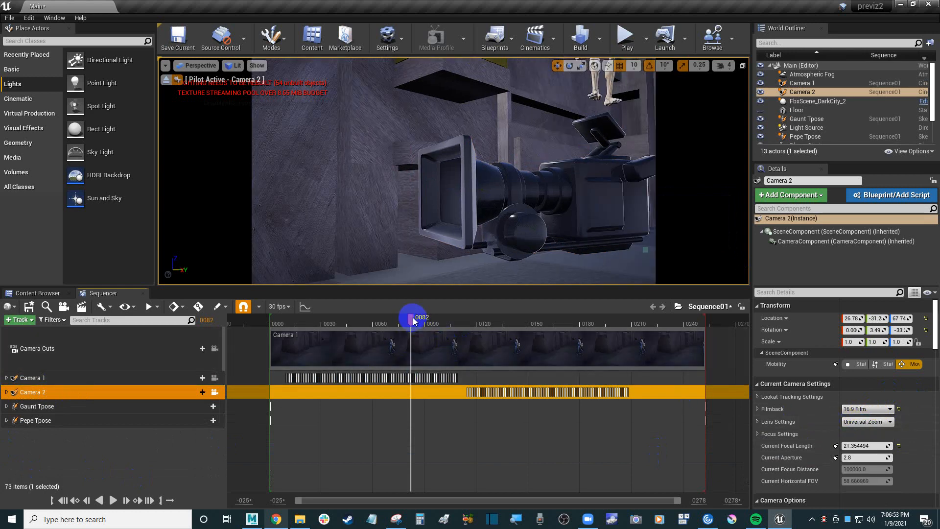
# Scrub the sequence back to frame 24 and on to frame 42 to check the shot through Camera 2
pyautogui.moveTo(411, 318); pyautogui.dragTo(311, 324)
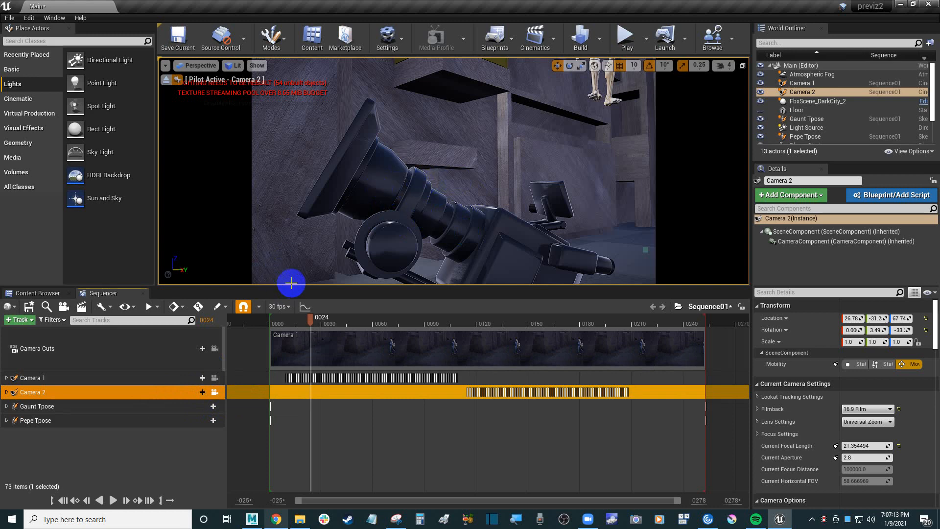
pyautogui.moveTo(446, 206); pyautogui.dragTo(568, 153)
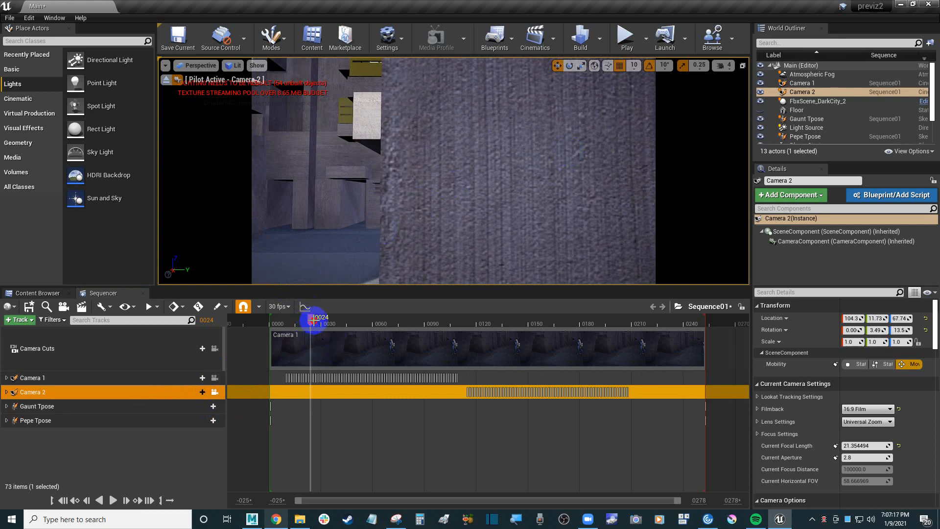
pyautogui.moveTo(312, 319); pyautogui.dragTo(342, 319)
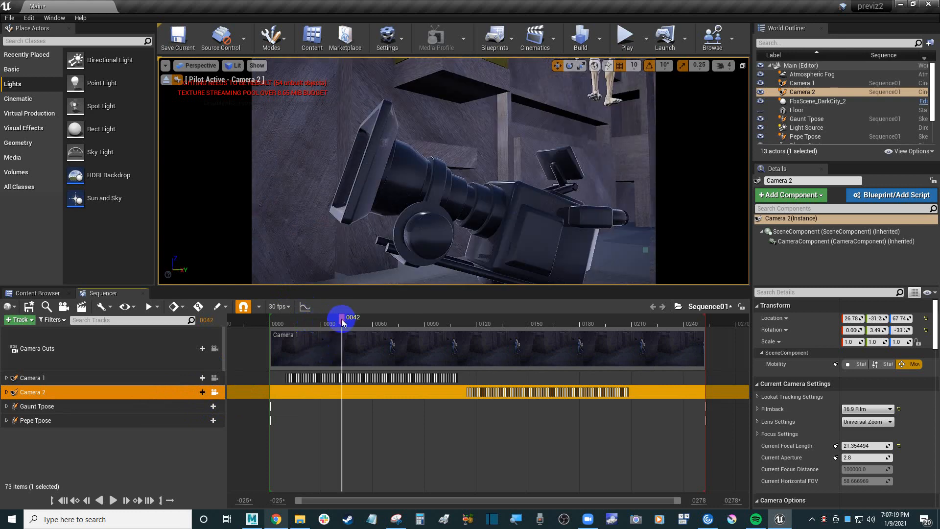
# Stop piloting Camera 2, scrub to frame 53 in the free perspective view, and select Camera 1
pyautogui.click(216, 394)
pyautogui.moveTo(505, 169); pyautogui.dragTo(482, 165, button='right')
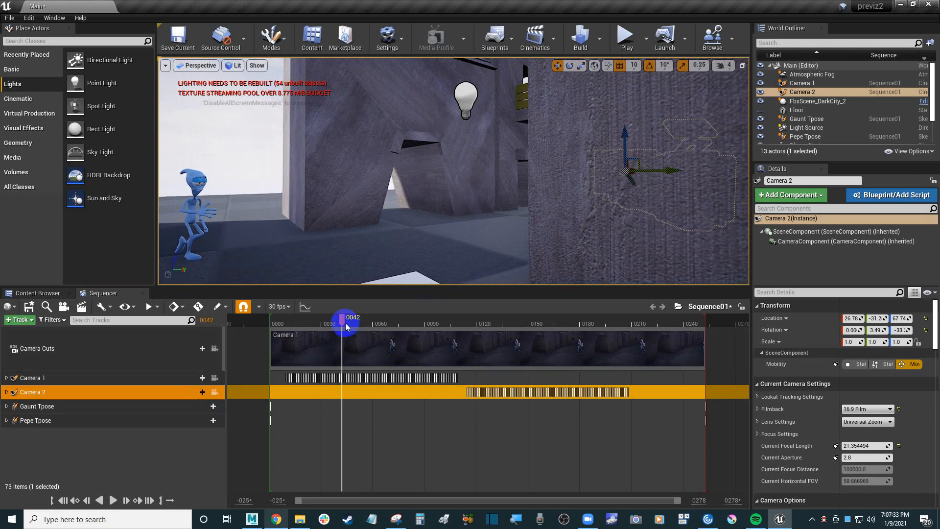
pyautogui.moveTo(345, 327); pyautogui.dragTo(363, 321)
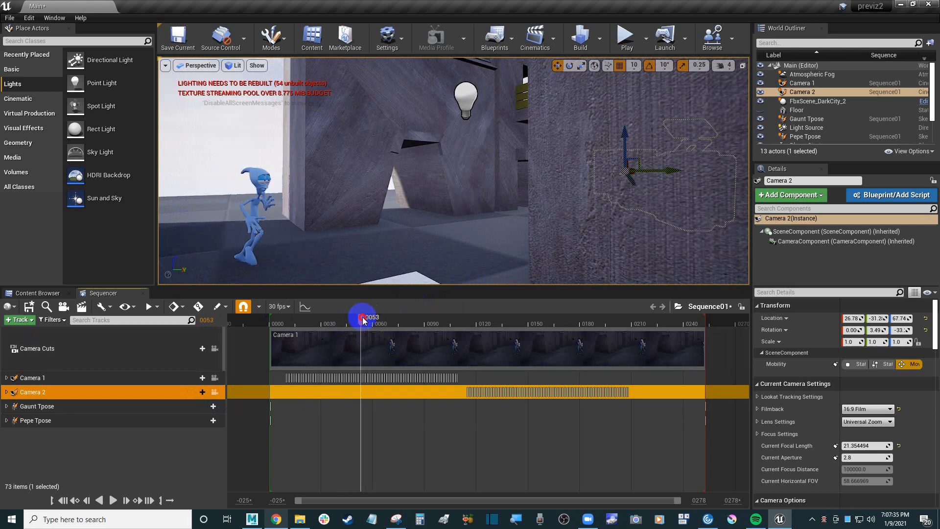
pyautogui.click(177, 377)
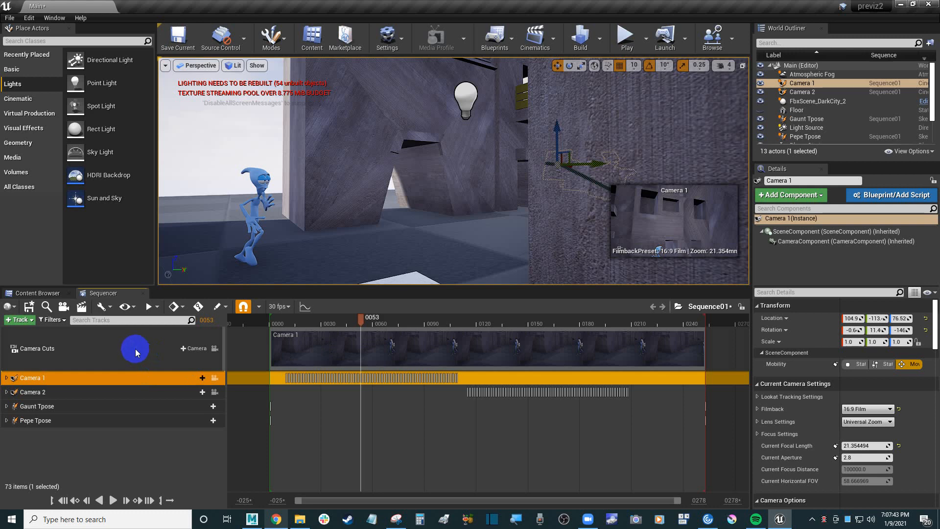
# Lock the viewport to the Camera Cuts track and scrub the sequence to frame 105
pyautogui.click(113, 348)
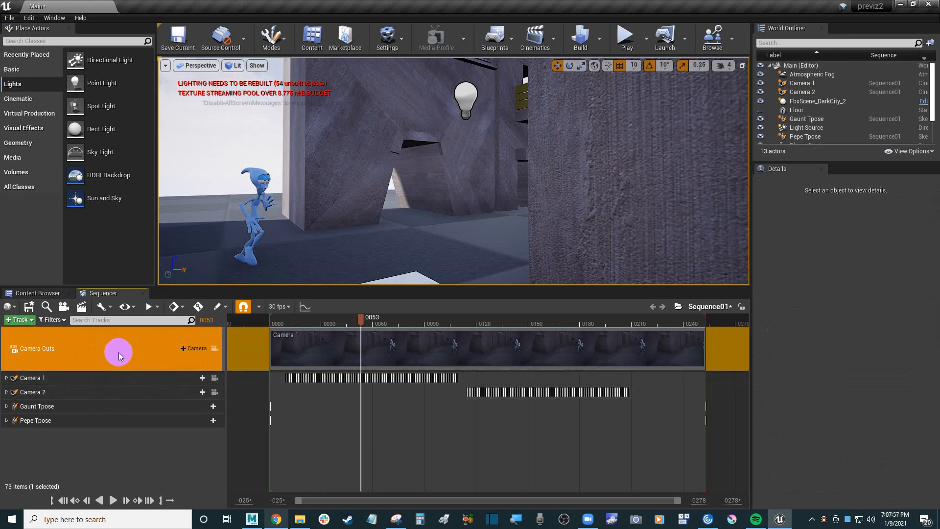
pyautogui.click(215, 352)
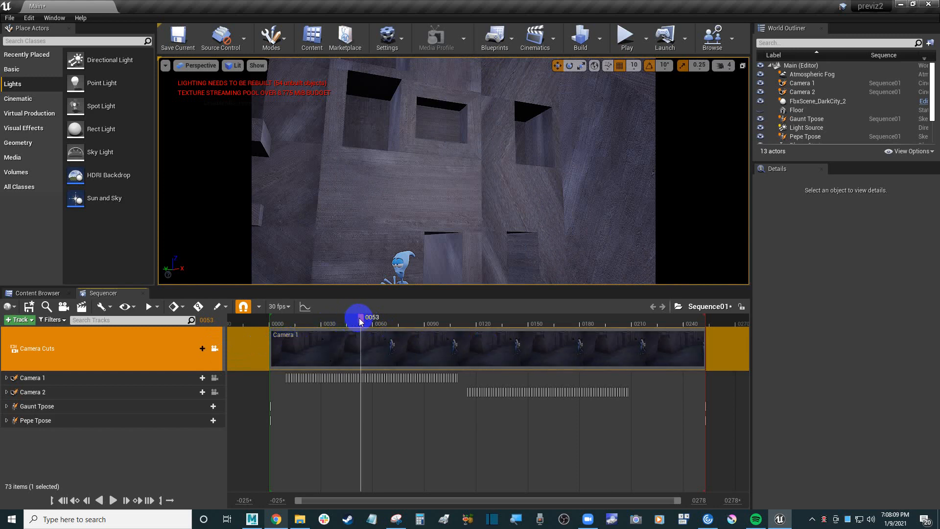
pyautogui.moveTo(361, 317); pyautogui.dragTo(453, 351)
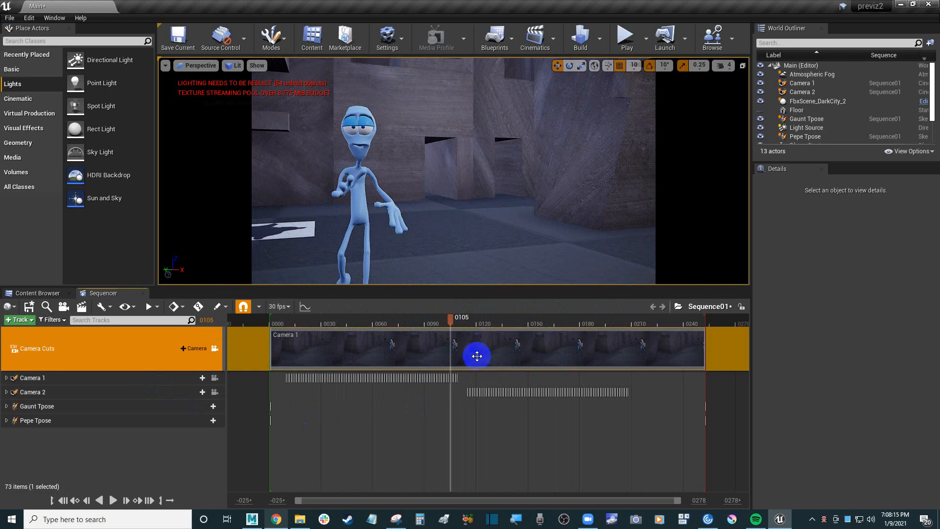
# Switch to MotionBuilder, scrub to find the frame where the shot cuts to Camera 2, and return to Unreal Editor
pyautogui.click(252, 520)
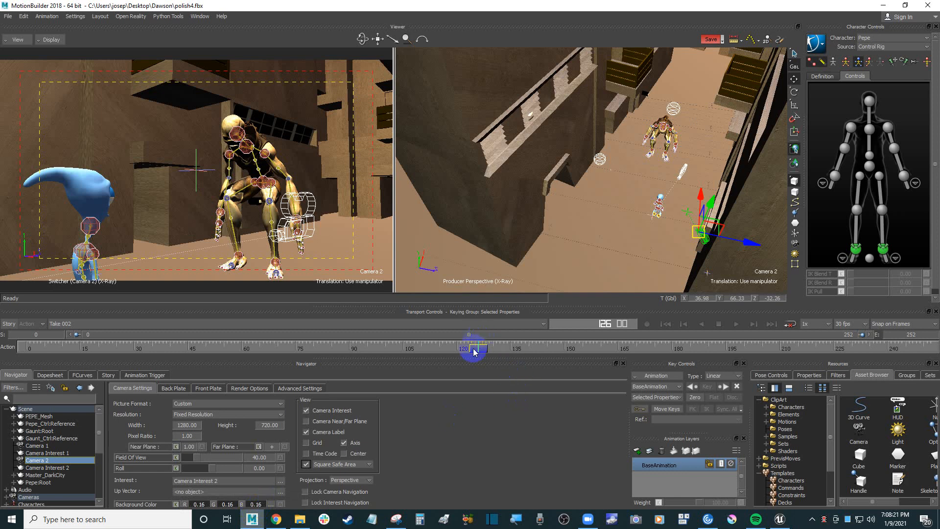
pyautogui.moveTo(465, 351); pyautogui.dragTo(423, 351)
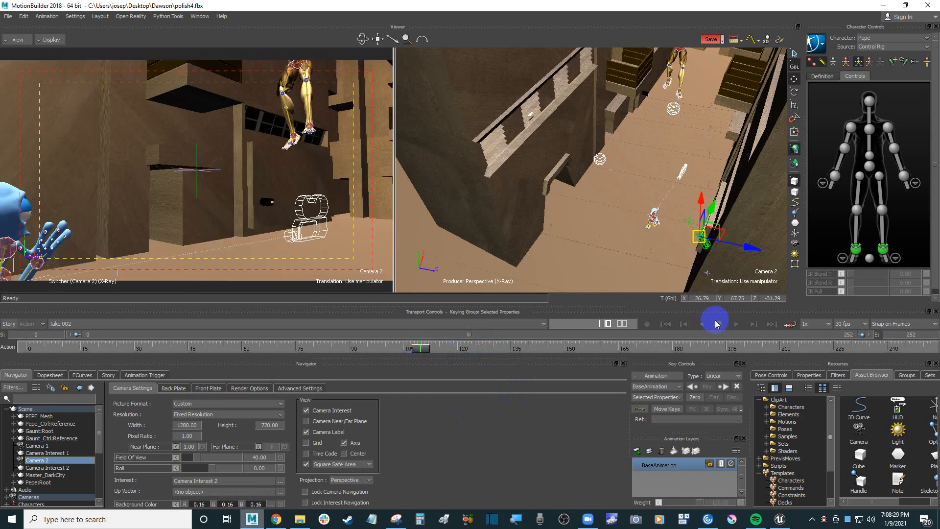
pyautogui.click(887, 6)
pyautogui.click(373, 361)
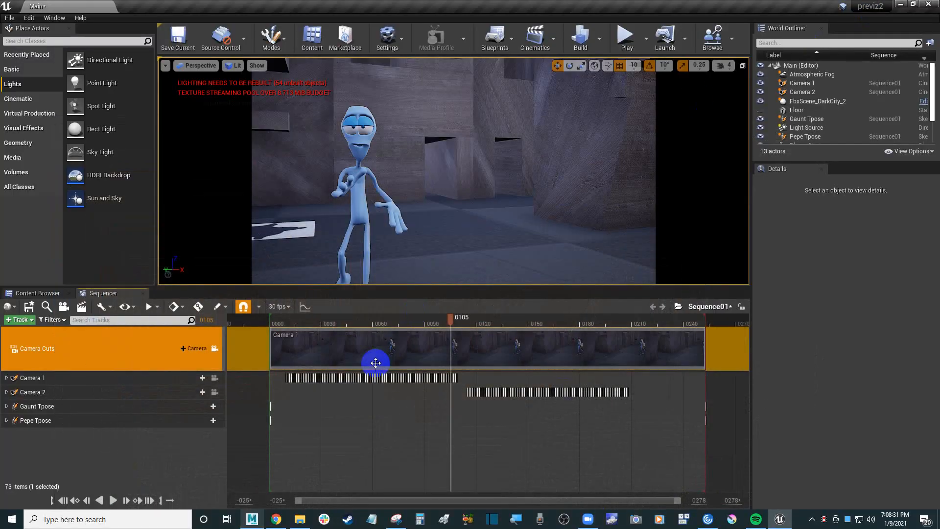
# Try assigning Camera 2 to the existing camera cut at frame 110, and assign Camera 1 back to it
pyautogui.click(455, 321)
pyautogui.moveTo(456, 323); pyautogui.dragTo(460, 323)
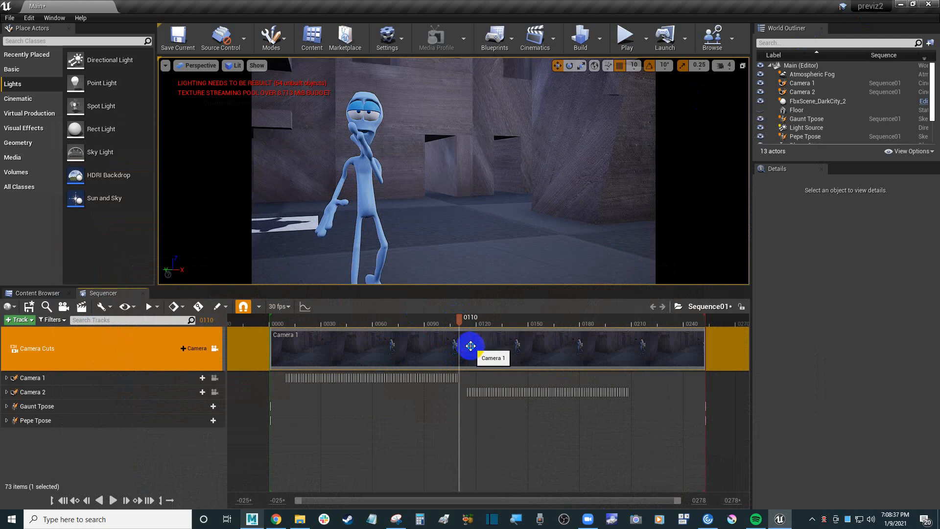
pyautogui.rightClick(471, 346)
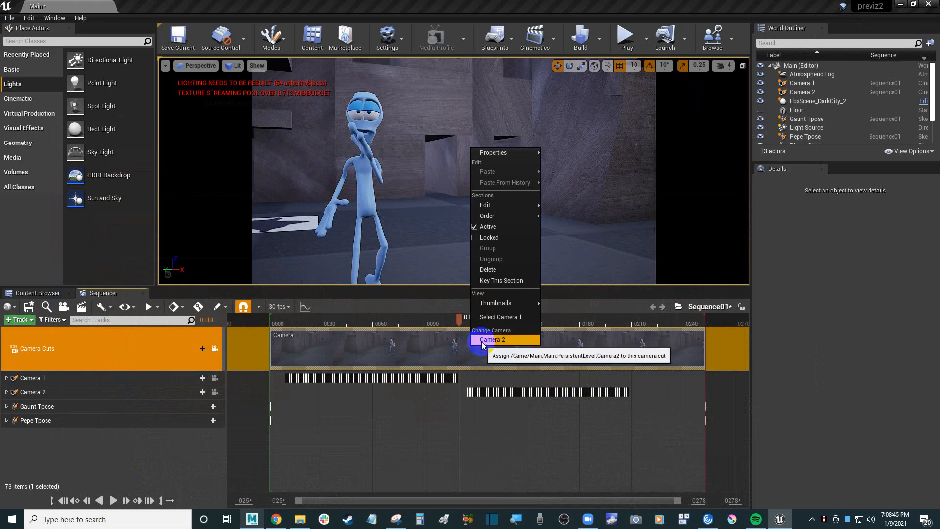
pyautogui.click(491, 340)
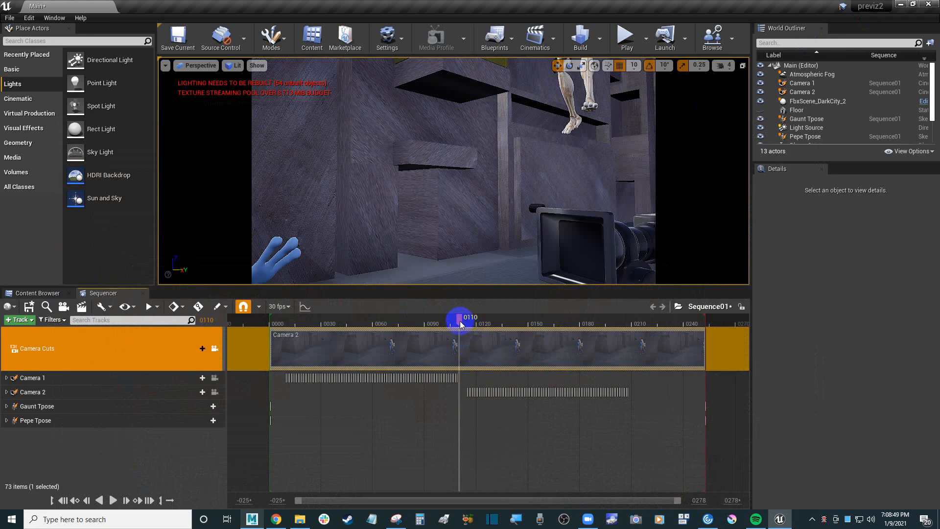
pyautogui.moveTo(460, 323); pyautogui.dragTo(453, 322)
pyautogui.rightClick(345, 346)
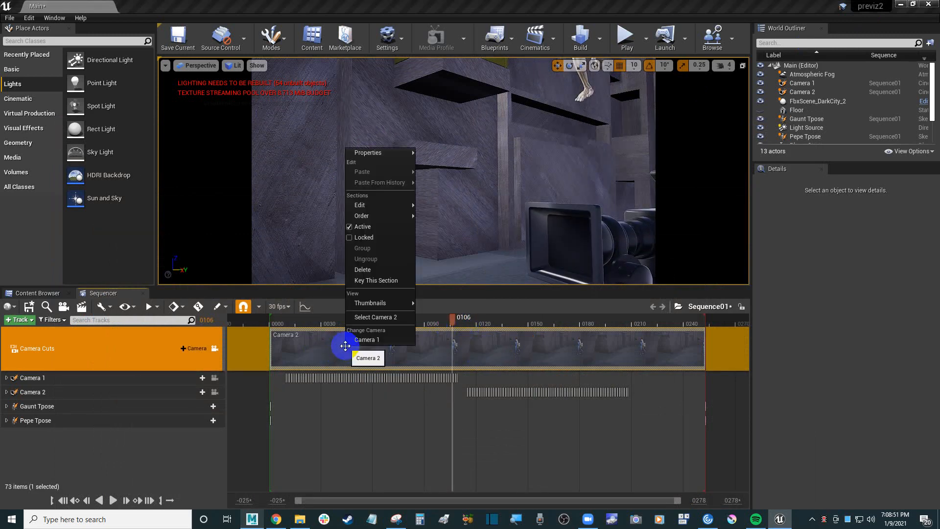
pyautogui.click(368, 340)
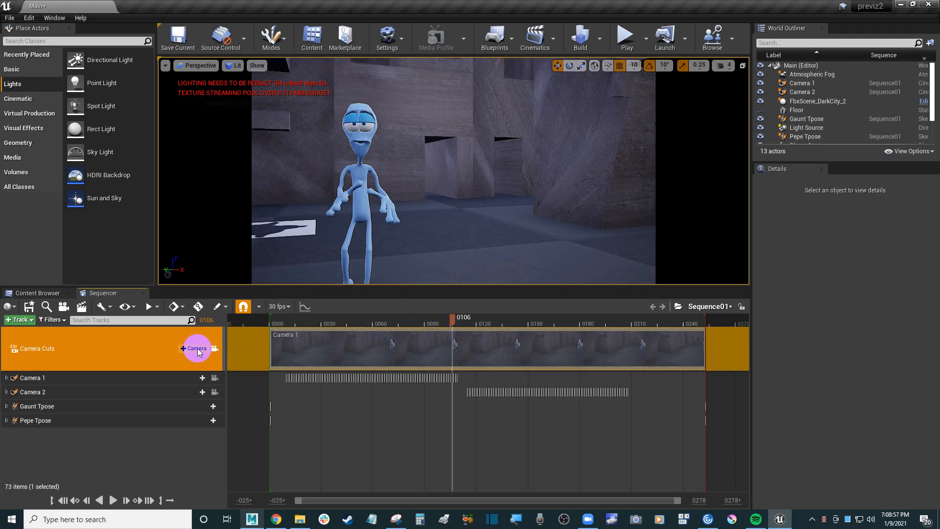
# Add a camera cut to Camera 2 at frame 110 on the Camera Cuts track
pyautogui.moveTo(455, 321); pyautogui.dragTo(460, 322)
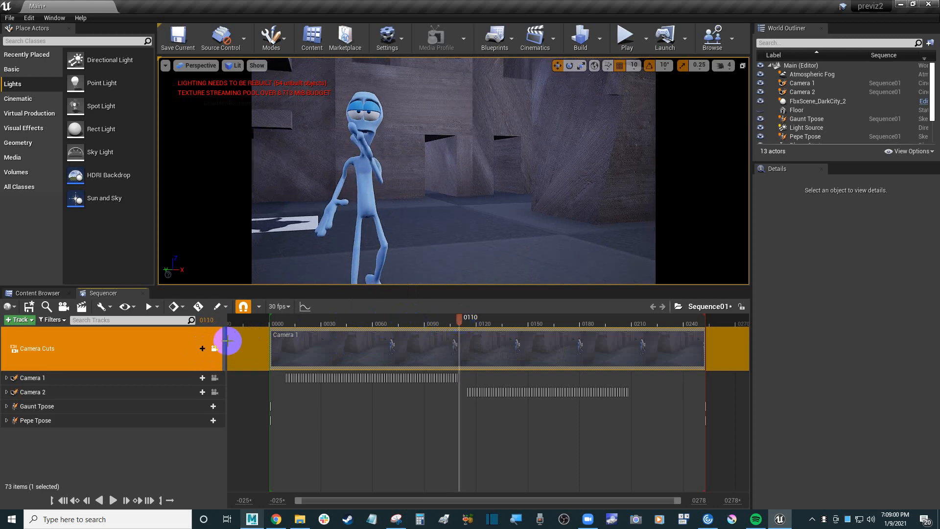
pyautogui.click(195, 348)
pyautogui.moveTo(204, 360)
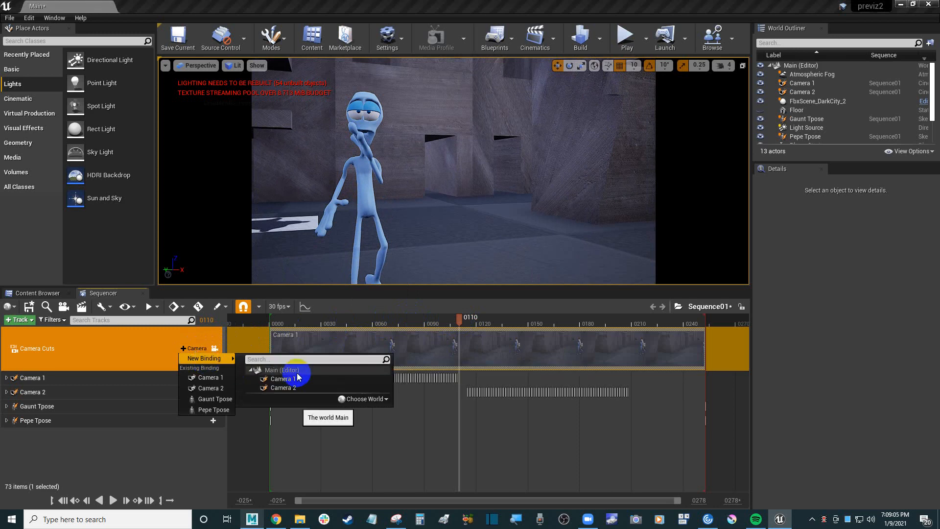
pyautogui.click(292, 386)
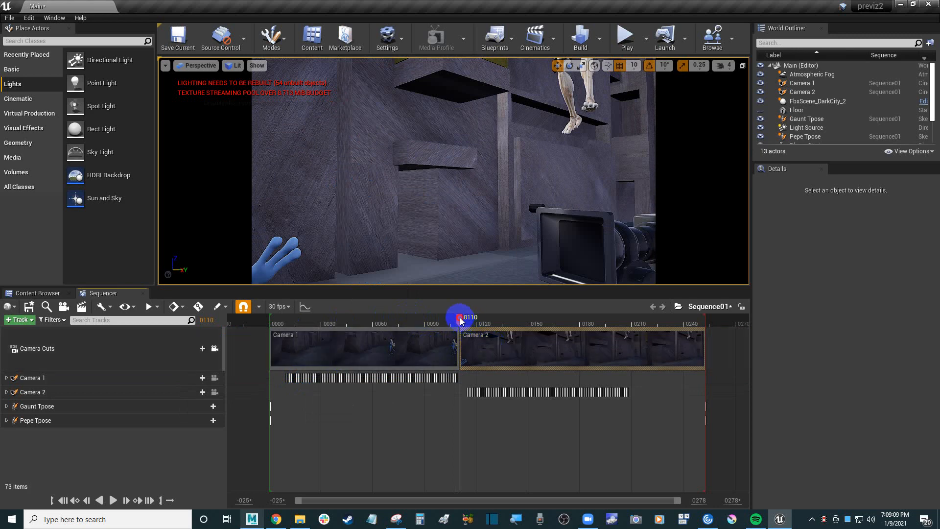
# Play the sequence from its start to review the camera cut, and return the playhead to frame 0
pyautogui.moveTo(461, 320); pyautogui.dragTo(267, 319)
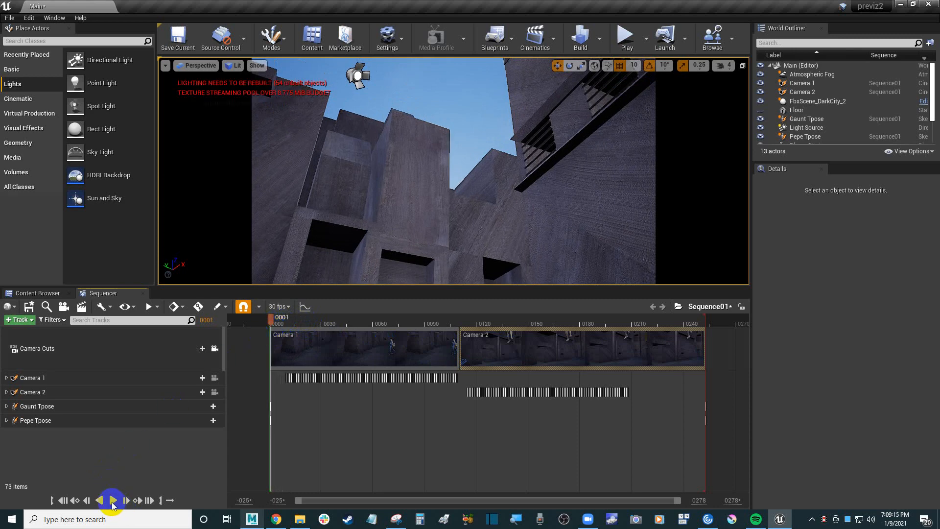
pyautogui.click(112, 501)
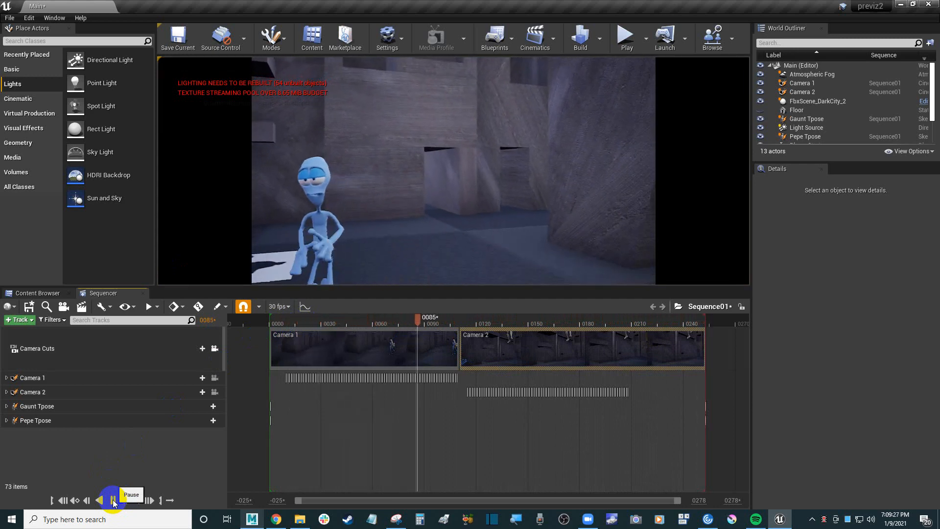
pyautogui.click(60, 499)
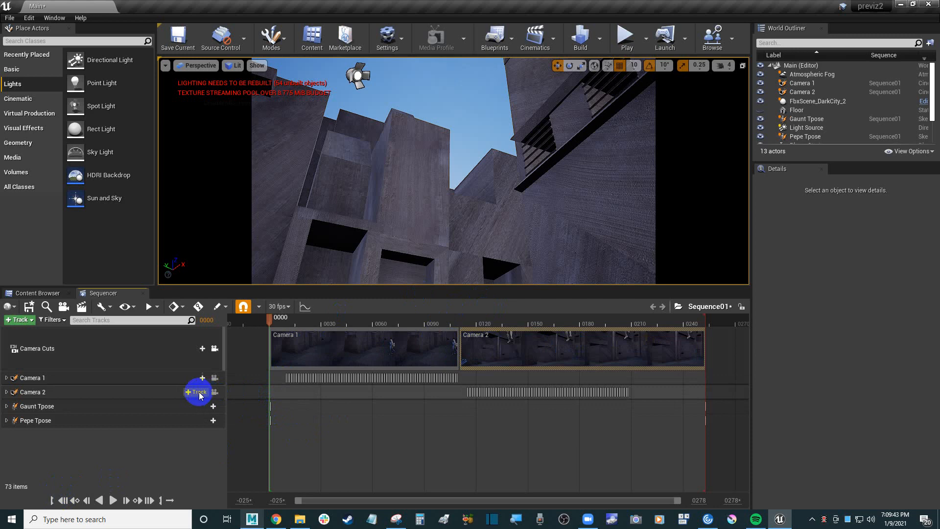
# Add a Fade track to the sequence
pyautogui.click(10, 306)
pyautogui.click(91, 448)
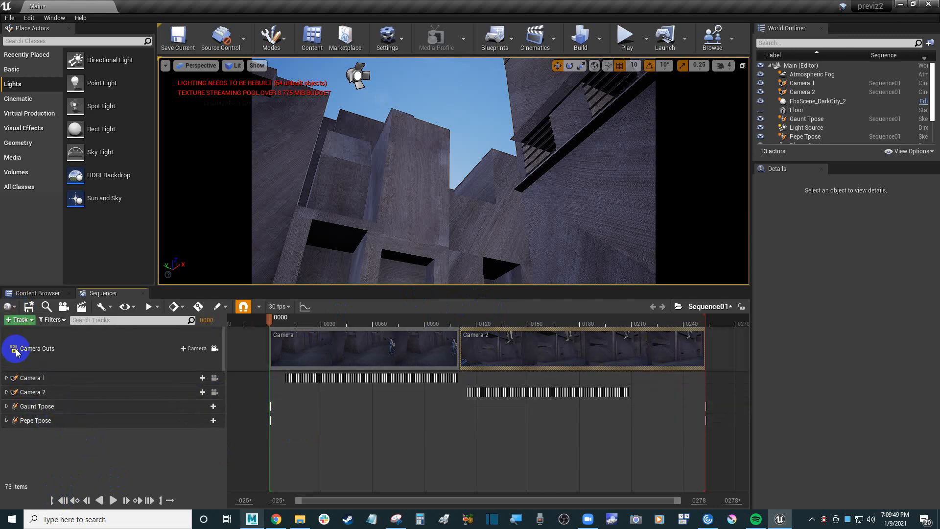
pyautogui.click(32, 320)
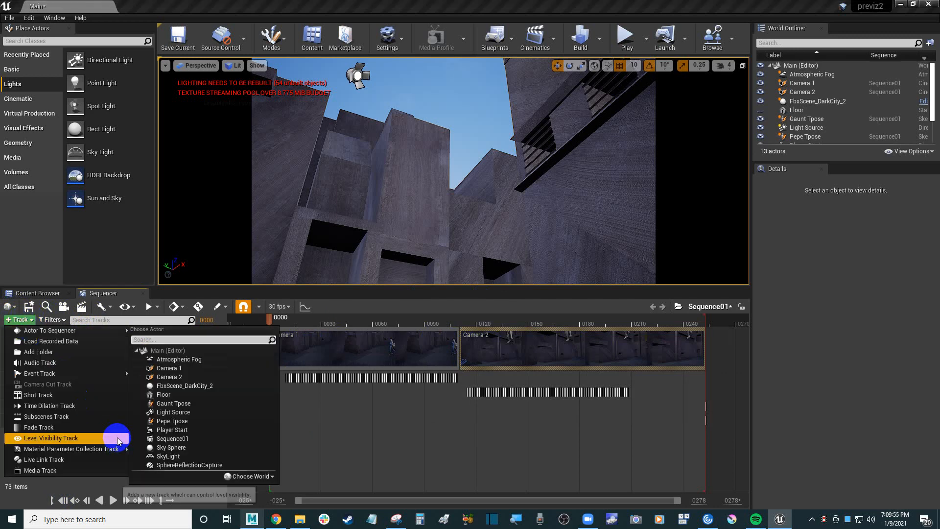
pyautogui.click(63, 427)
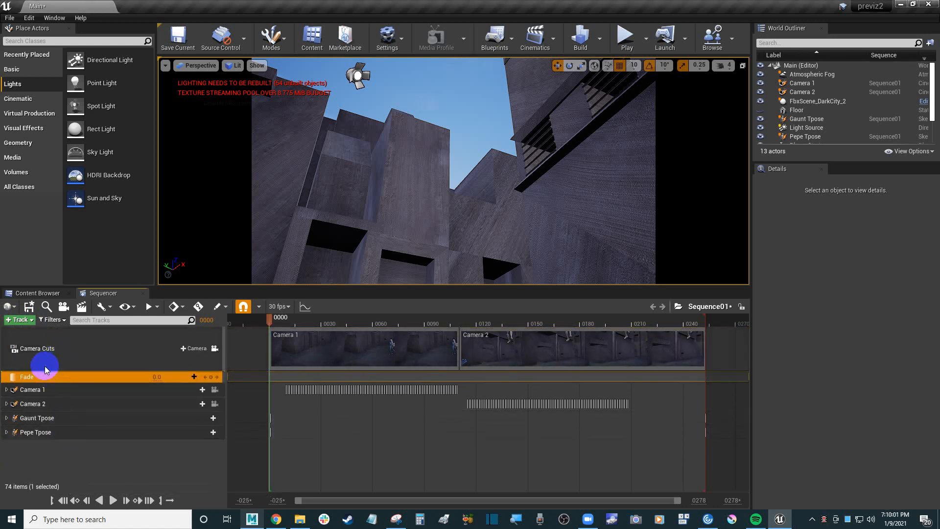
# Review the Fade track's options and set its fade value to 1.0
pyautogui.click(64, 345)
pyautogui.click(59, 375)
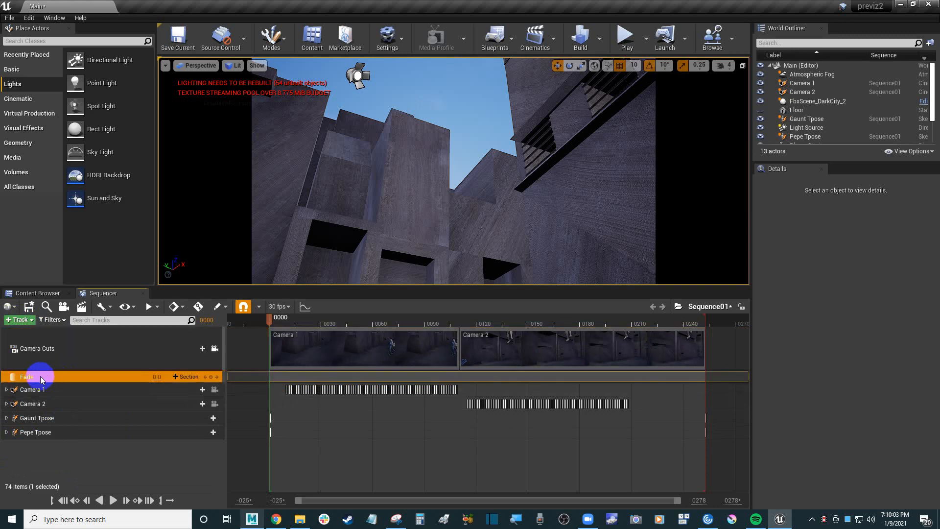
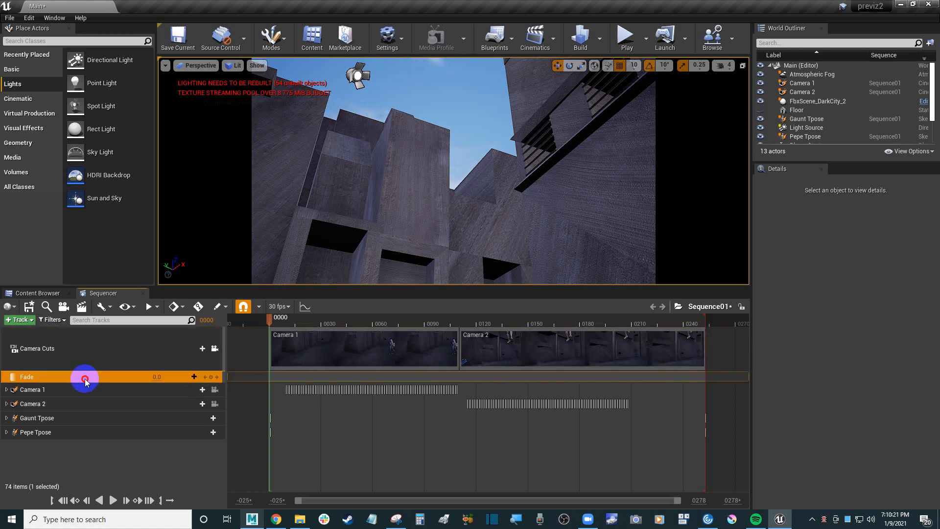
pyautogui.click(179, 376)
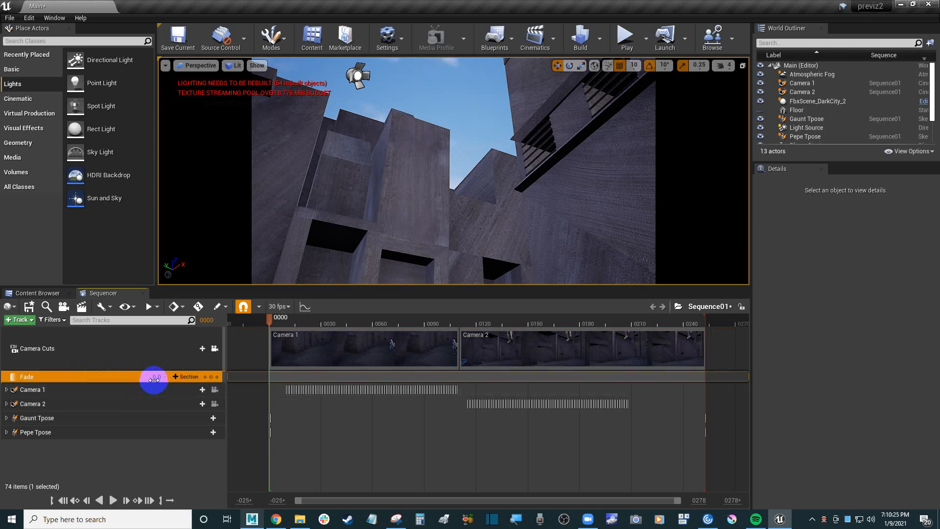
pyautogui.rightClick(102, 376)
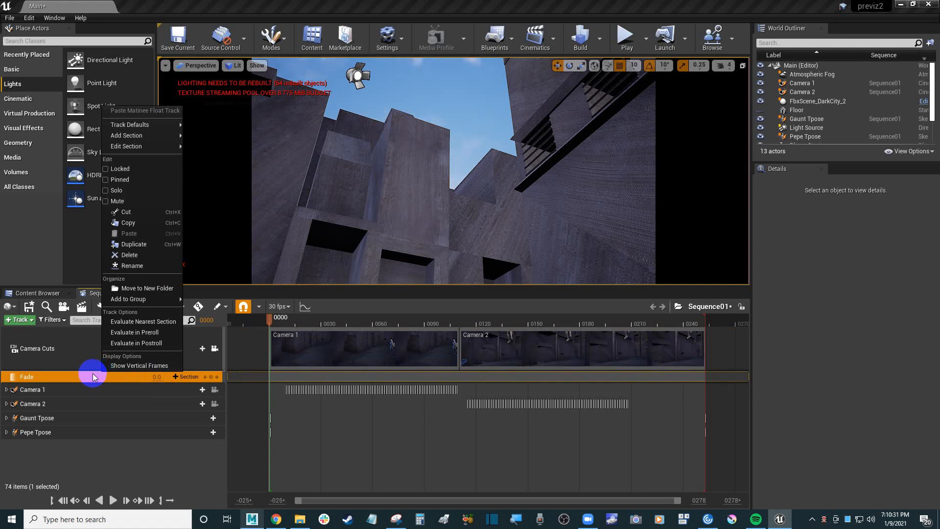
pyautogui.moveTo(166, 126)
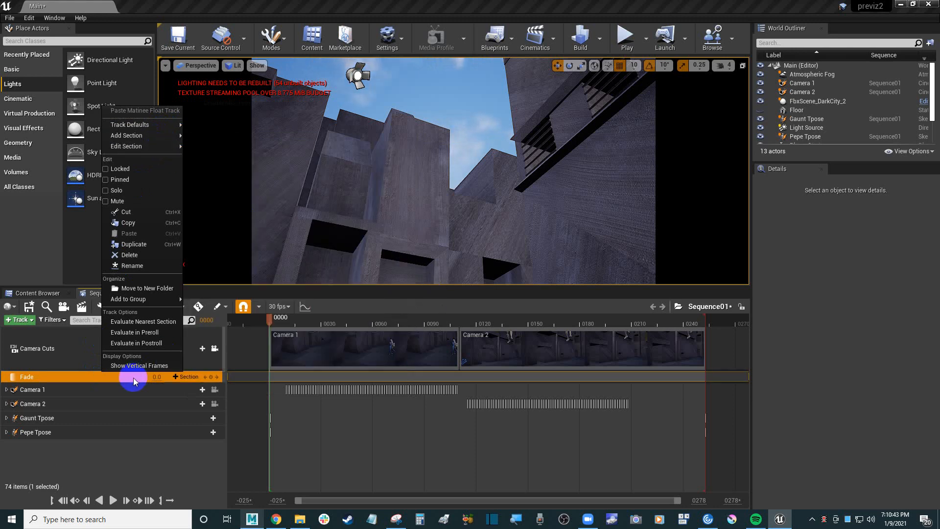
pyautogui.click(79, 376)
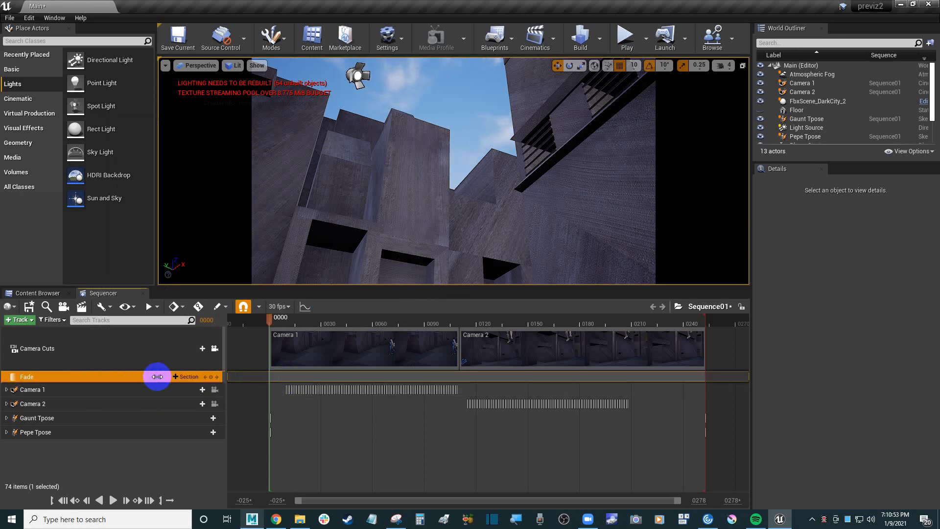
pyautogui.write('1')
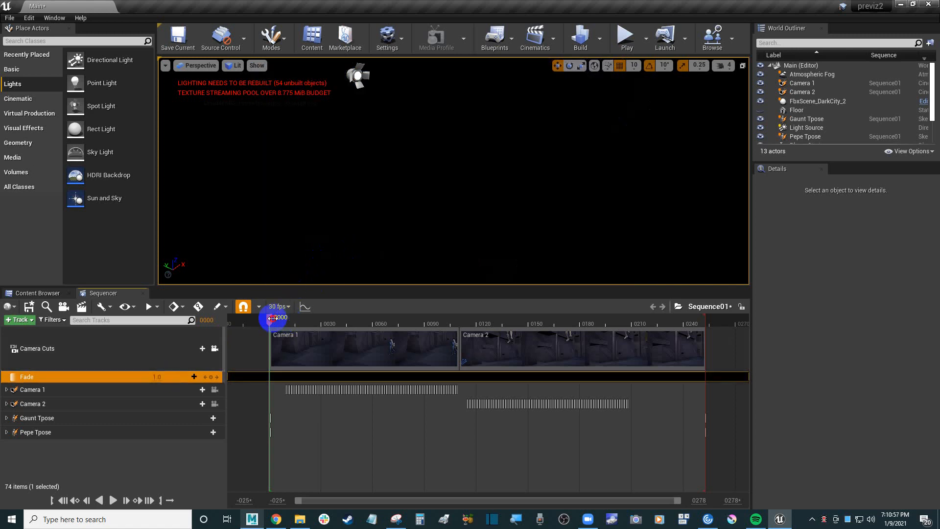
# Scrub the opening frames to check the fade, and key the Fade value of 1.0 at frame 0
pyautogui.moveTo(271, 318); pyautogui.dragTo(285, 322)
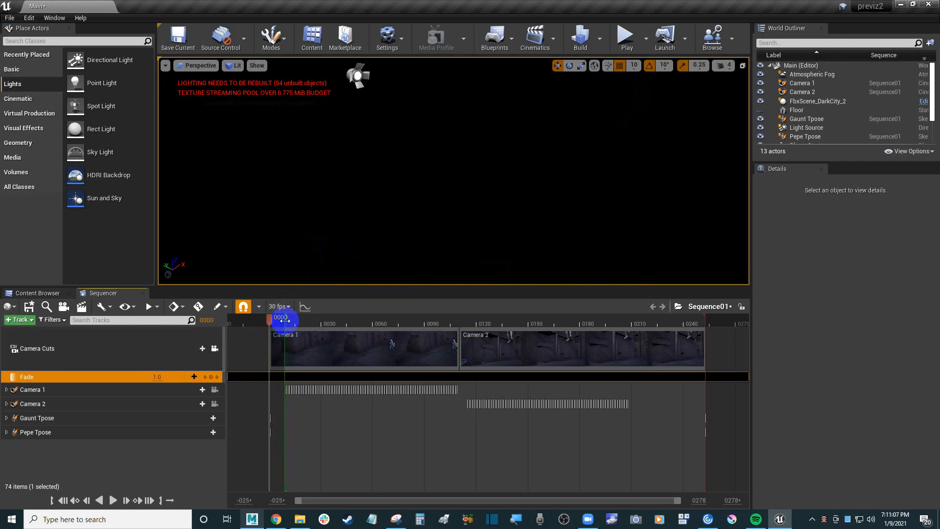
pyautogui.moveTo(285, 322)
pyautogui.mouseDown()
pyautogui.moveTo(269, 323)
pyautogui.moveTo(278, 323)
pyautogui.mouseUp()
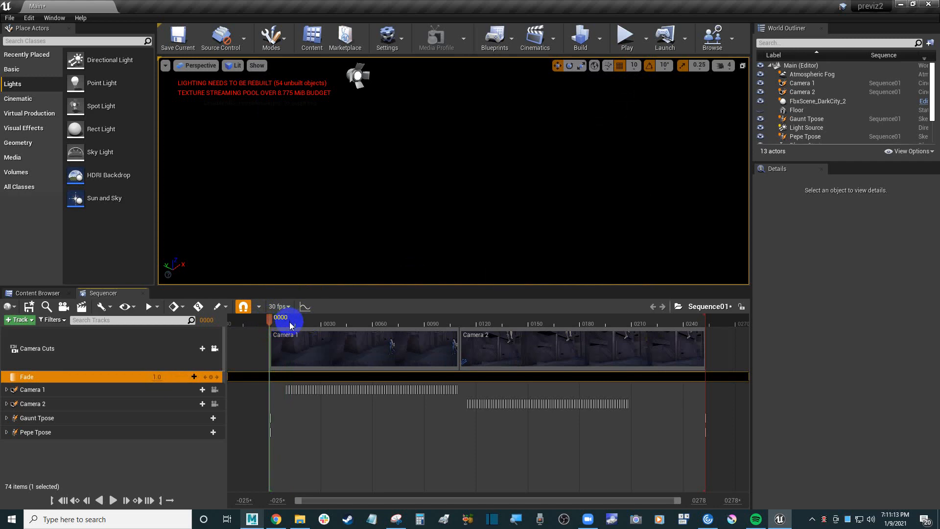
pyautogui.moveTo(290, 323); pyautogui.dragTo(286, 329)
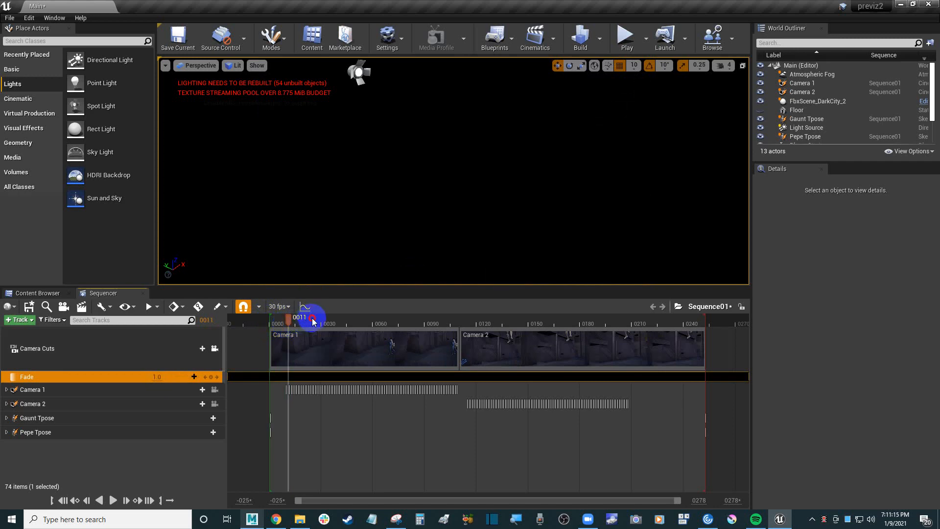
pyautogui.click(351, 320)
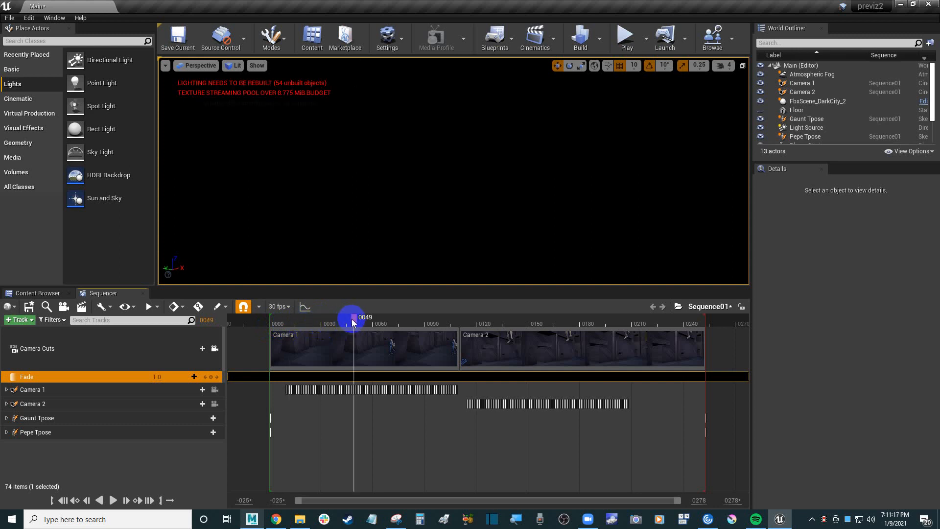
pyautogui.moveTo(368, 323); pyautogui.dragTo(292, 327)
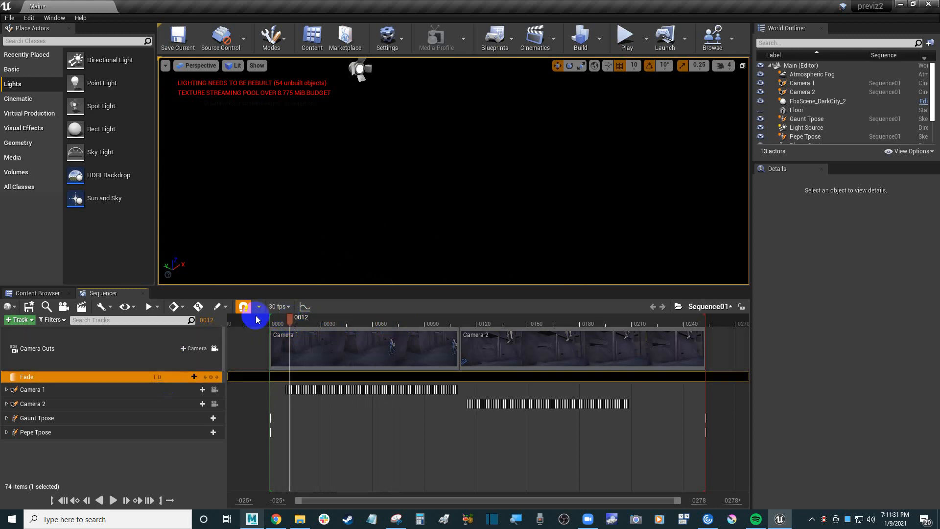
pyautogui.moveTo(277, 322)
pyautogui.mouseDown()
pyautogui.moveTo(286, 321)
pyautogui.moveTo(271, 324)
pyautogui.mouseUp()
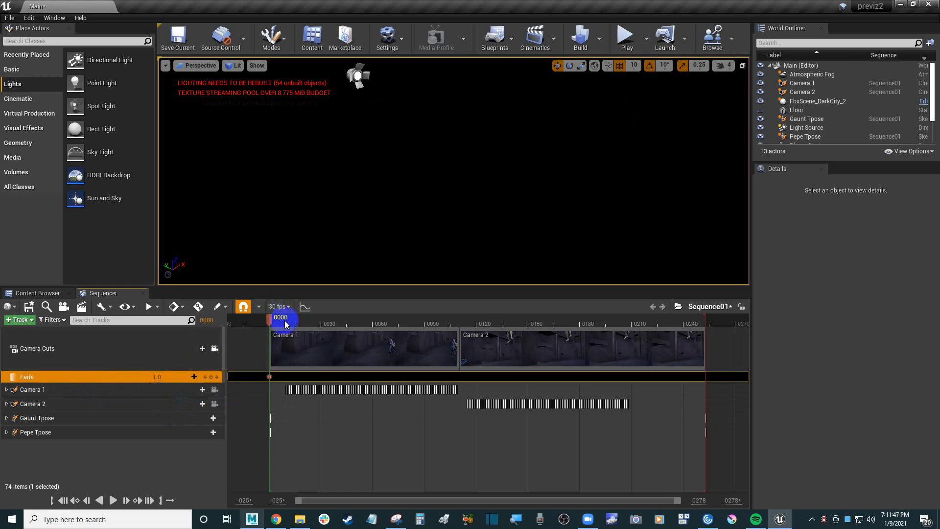
# Key the Fade track at 0.0 on frame 15
pyautogui.moveTo(286, 323); pyautogui.dragTo(297, 322)
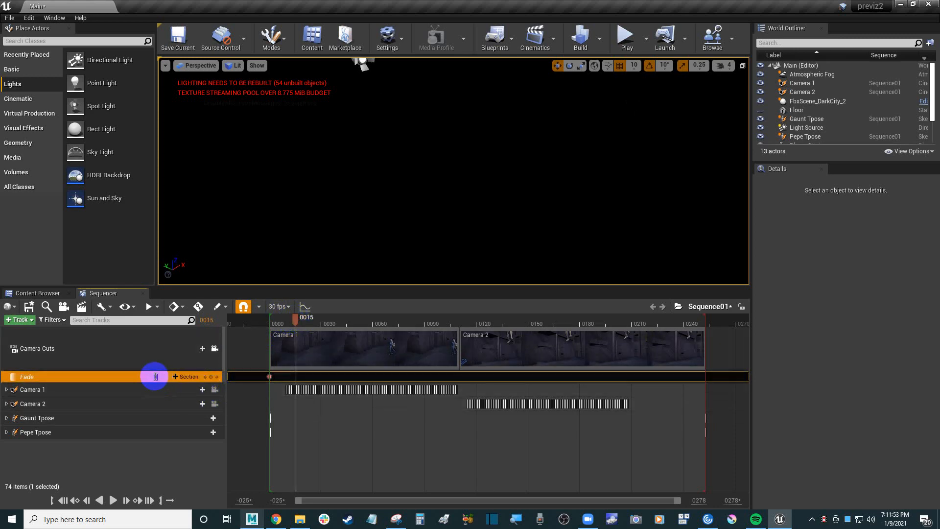
pyautogui.press('Return')
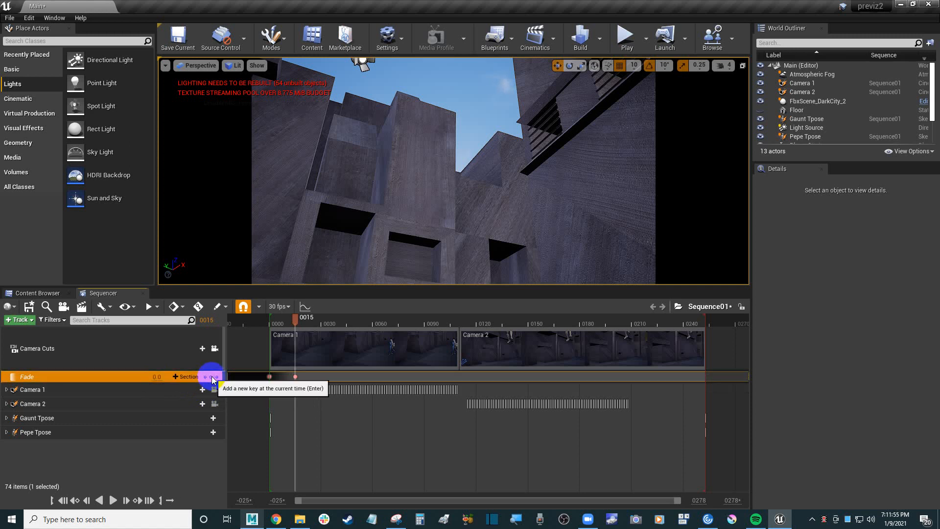
pyautogui.click(295, 377)
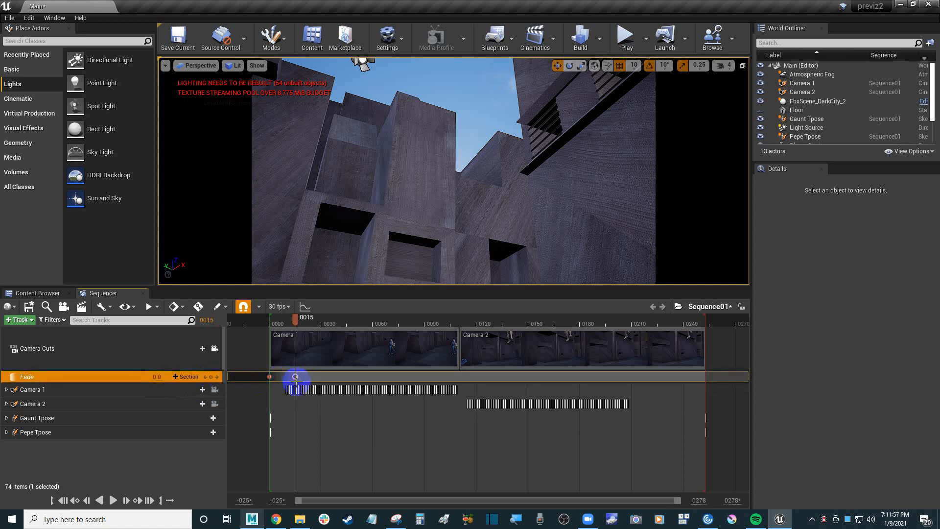
pyautogui.moveTo(295, 376)
pyautogui.mouseDown()
pyautogui.moveTo(317, 377)
pyautogui.moveTo(295, 376)
pyautogui.mouseUp()
# Move the playhead to frame 251 and expand the Gaunt Tpose track to check where its Gaunt_Anim clip ends
pyautogui.moveTo(298, 321); pyautogui.dragTo(703, 335)
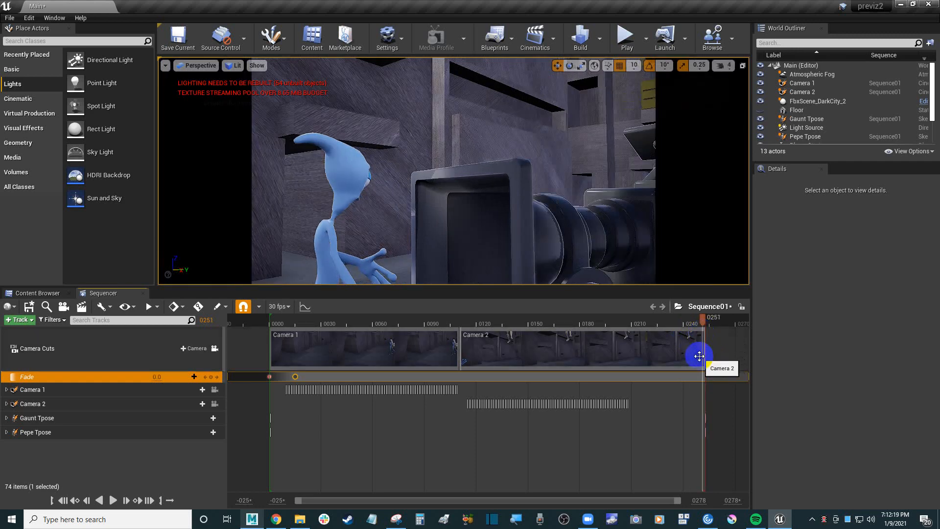
pyautogui.click(692, 377)
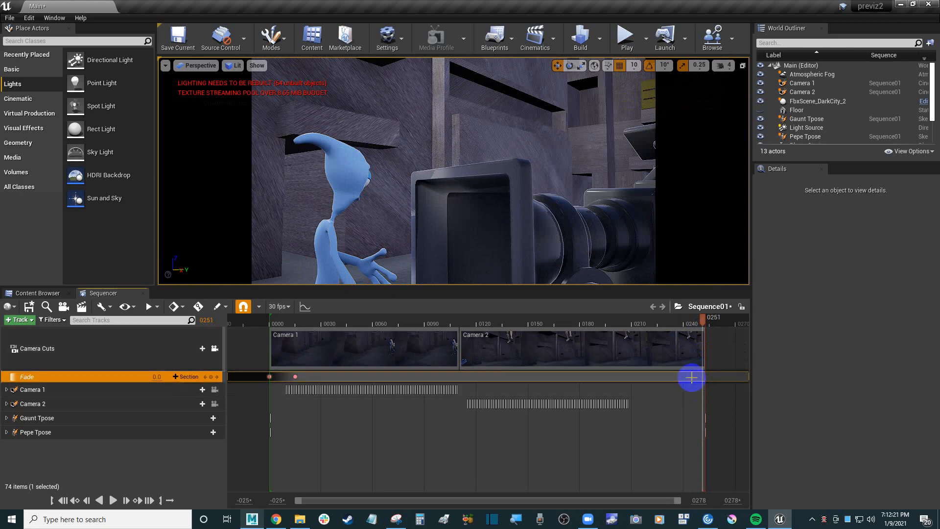
pyautogui.click(22, 419)
pyautogui.click(7, 418)
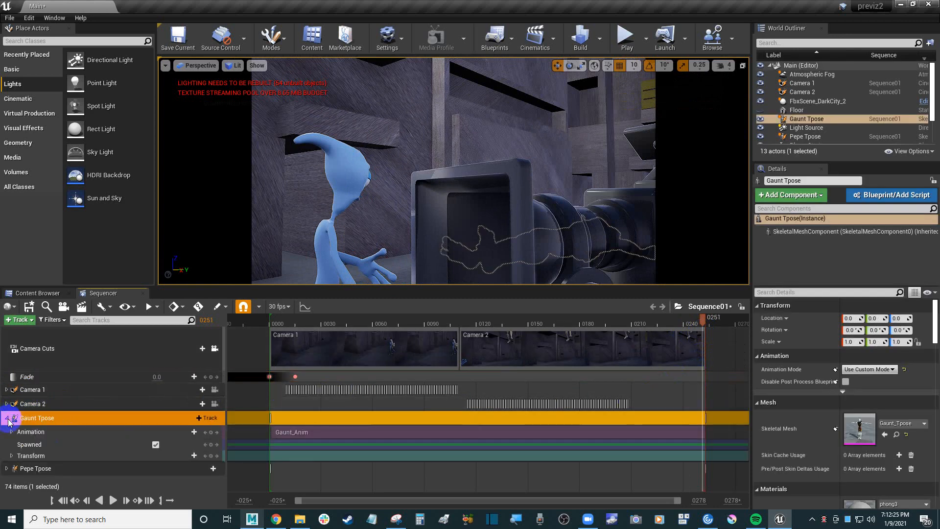
pyautogui.click(69, 433)
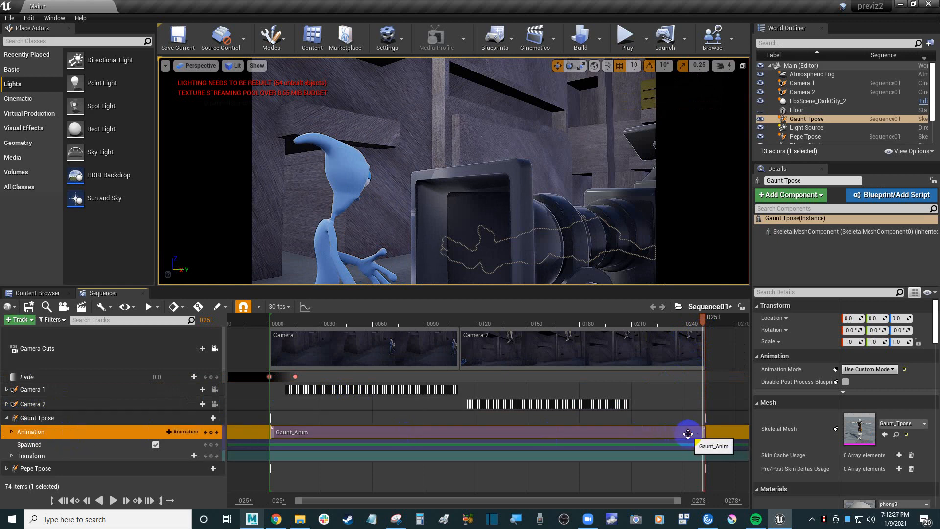
pyautogui.click(708, 433)
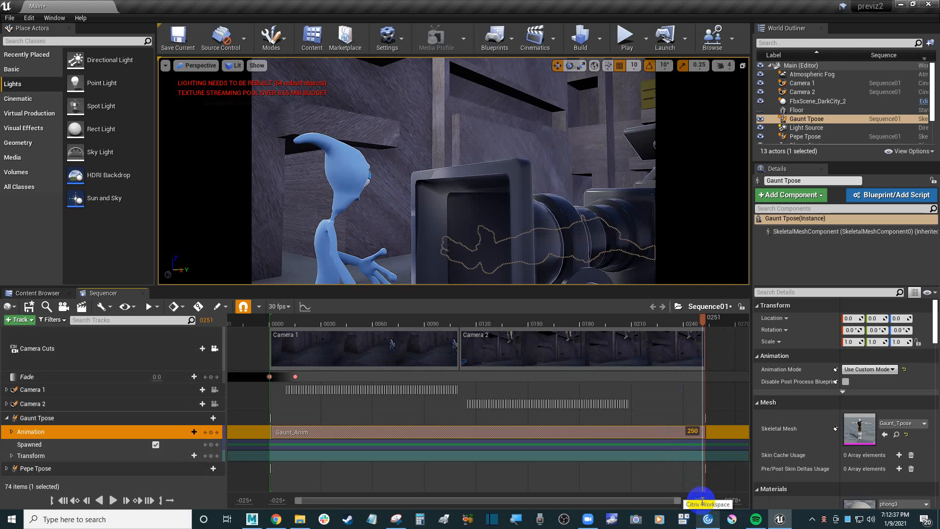
# Set the timeline's working range to start at frame 0 and end at frame 250, with the view range matching
pyautogui.press('Return')
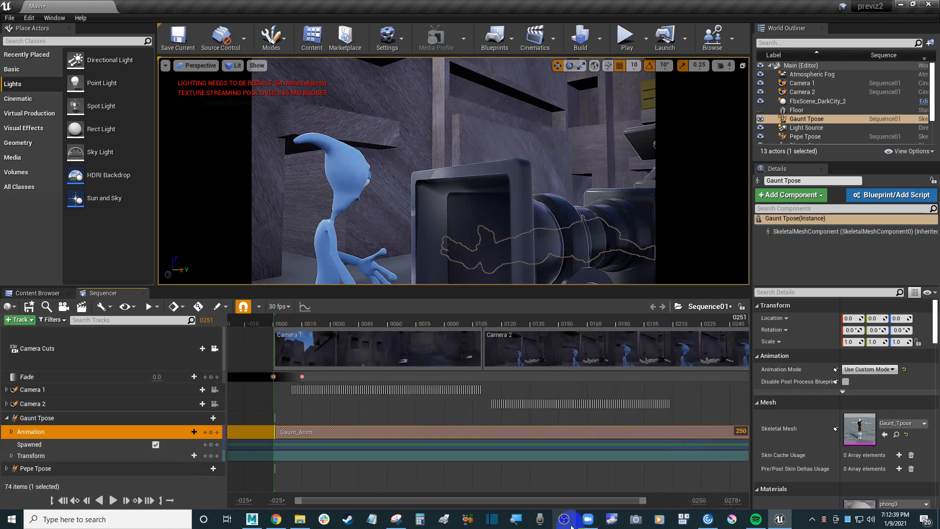
pyautogui.moveTo(644, 500); pyautogui.dragTo(702, 500)
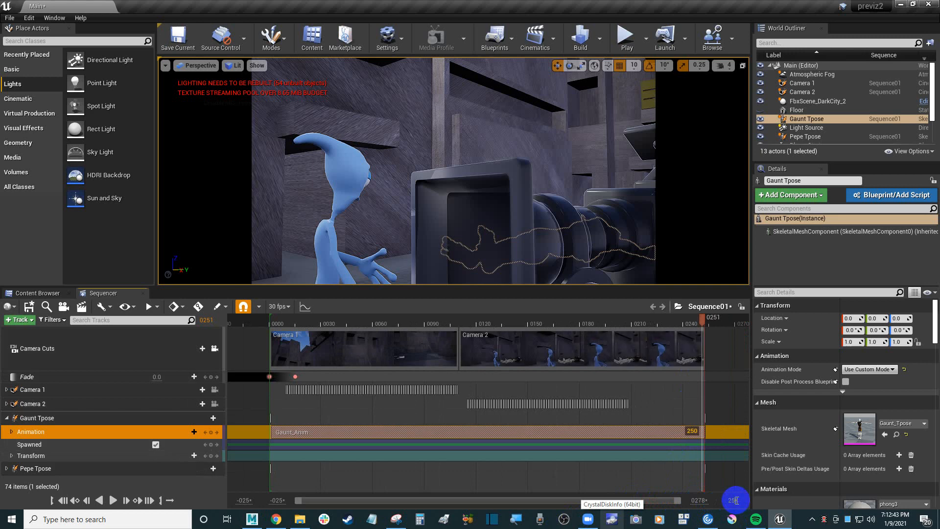
pyautogui.press('Return')
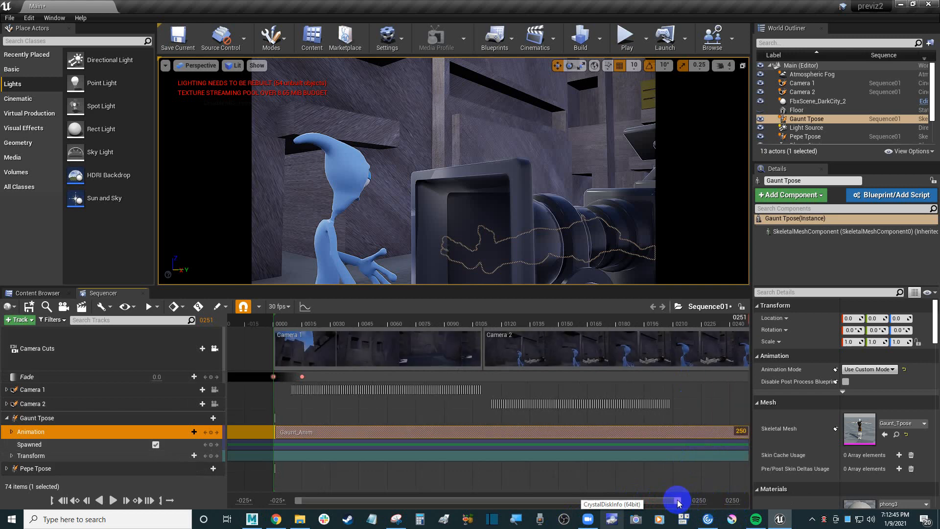
pyautogui.click(244, 500)
pyautogui.write('0')
pyautogui.press('Return')
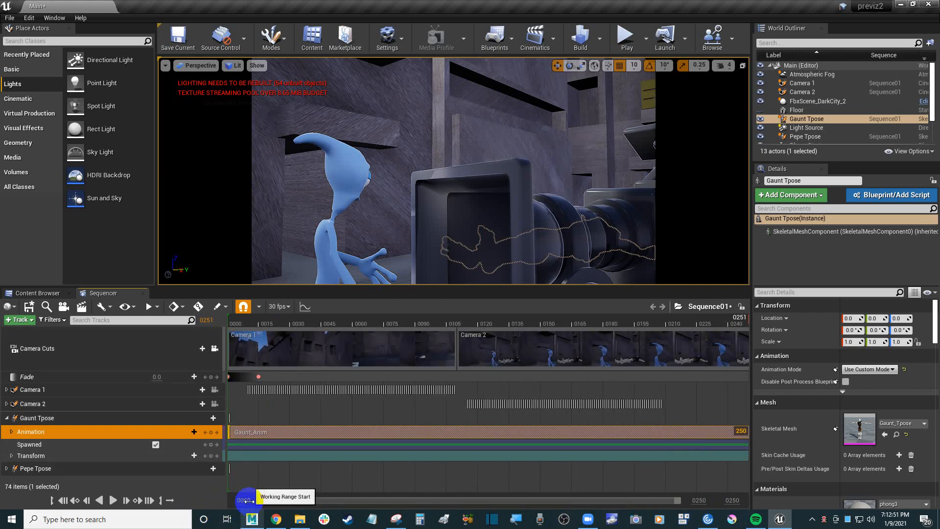
pyautogui.click(737, 500)
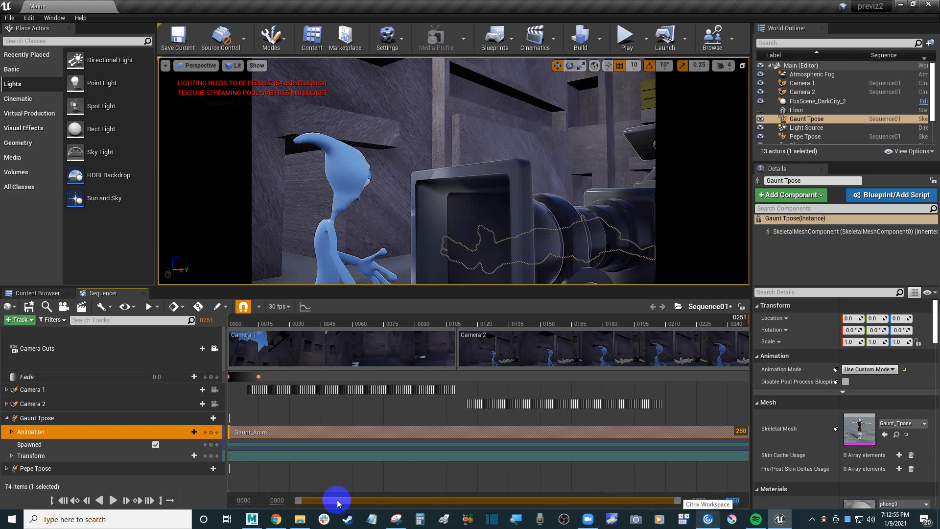
# Narrow the timeline's view range and slide it along the sequence to examine separate portions of the shots
pyautogui.moveTo(300, 502); pyautogui.dragTo(391, 501)
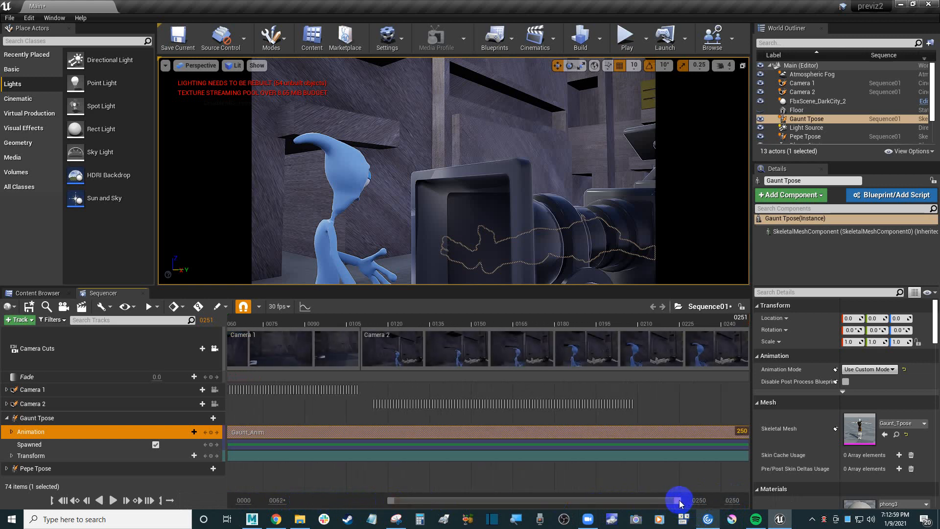
pyautogui.moveTo(678, 502); pyautogui.dragTo(370, 504)
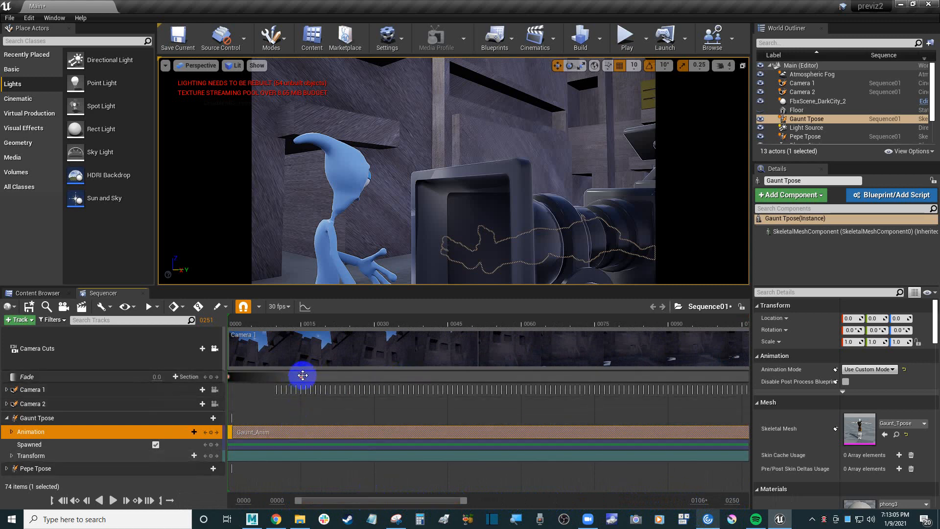
pyautogui.moveTo(393, 501); pyautogui.dragTo(464, 500)
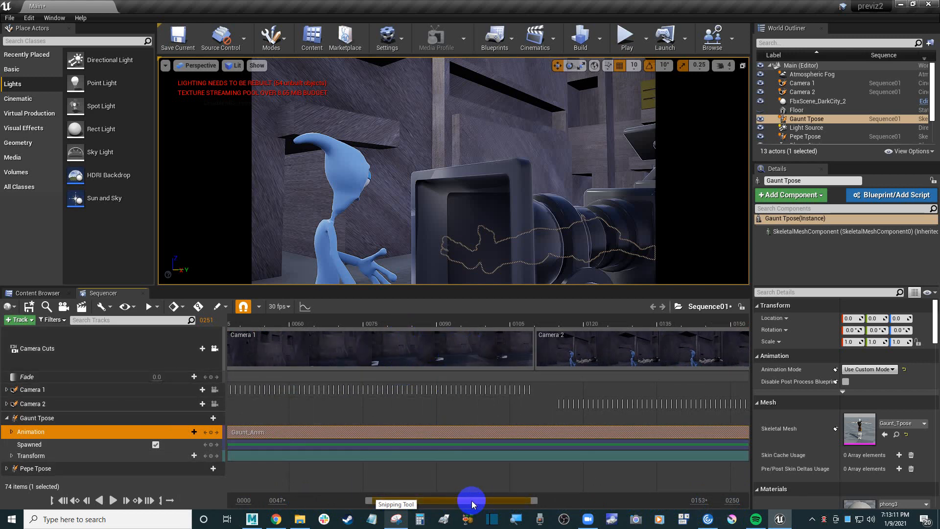
pyautogui.moveTo(472, 503); pyautogui.dragTo(627, 504)
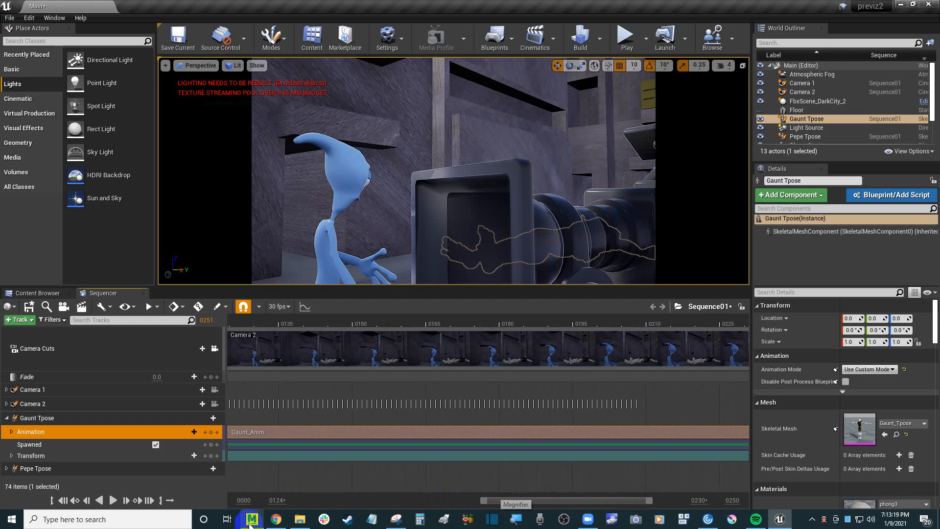
# Switch to MotionBuilder to compare how its timeline range narrows to frames 60–196, and return to Unreal Editor
pyautogui.click(251, 520)
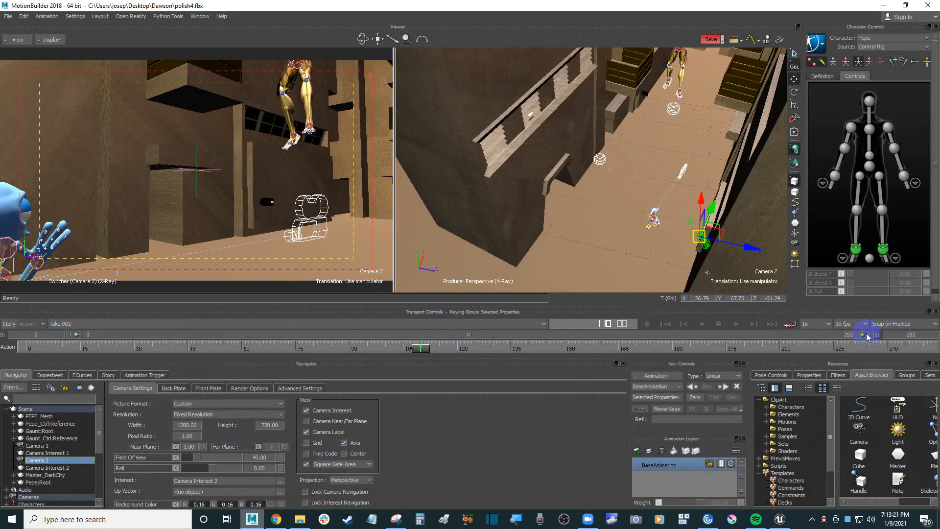
pyautogui.moveTo(867, 336); pyautogui.dragTo(693, 335)
pyautogui.moveTo(80, 336); pyautogui.dragTo(268, 348)
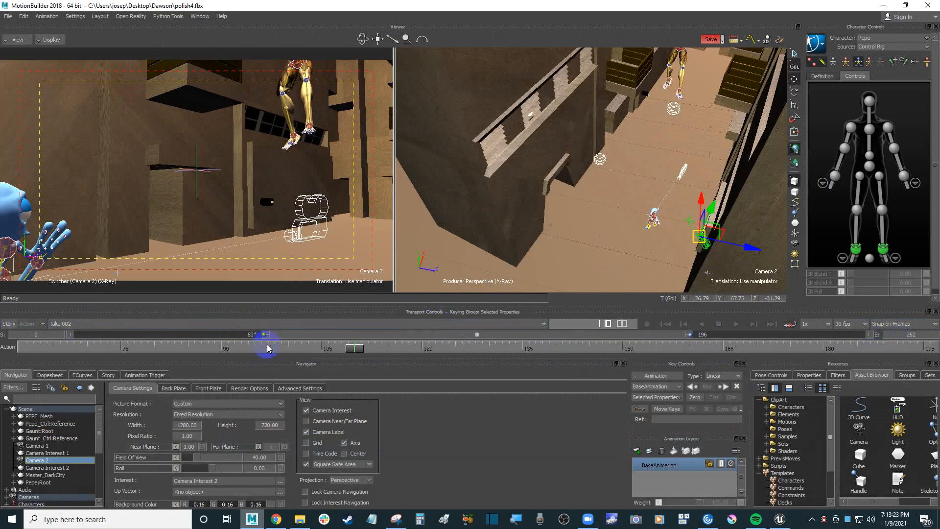
pyautogui.moveTo(424, 336)
pyautogui.mouseDown()
pyautogui.moveTo(361, 336)
pyautogui.moveTo(483, 336)
pyautogui.moveTo(392, 336)
pyautogui.moveTo(439, 337)
pyautogui.moveTo(421, 336)
pyautogui.mouseUp()
pyautogui.click(780, 519)
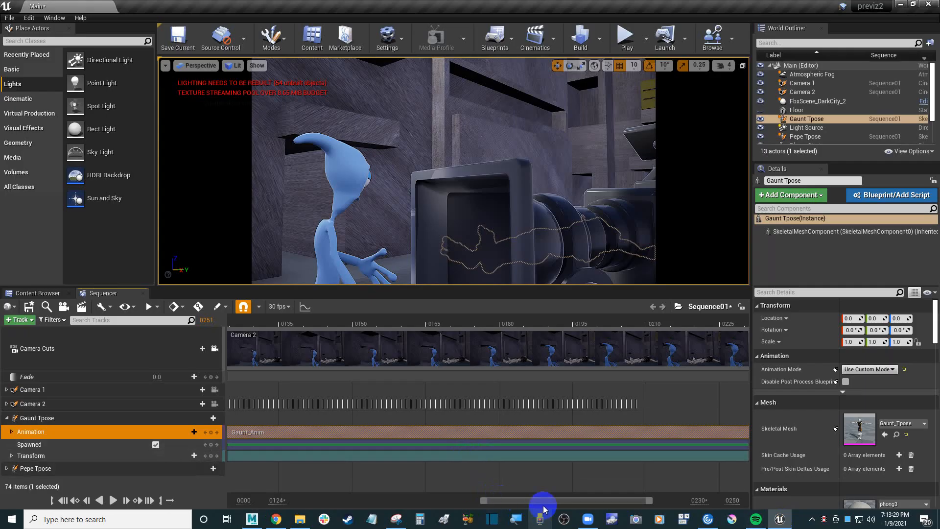
# Restore the full 0–250 timeline view and add a Fade key with value 0.0 at frame 235
pyautogui.doubleClick(561, 505)
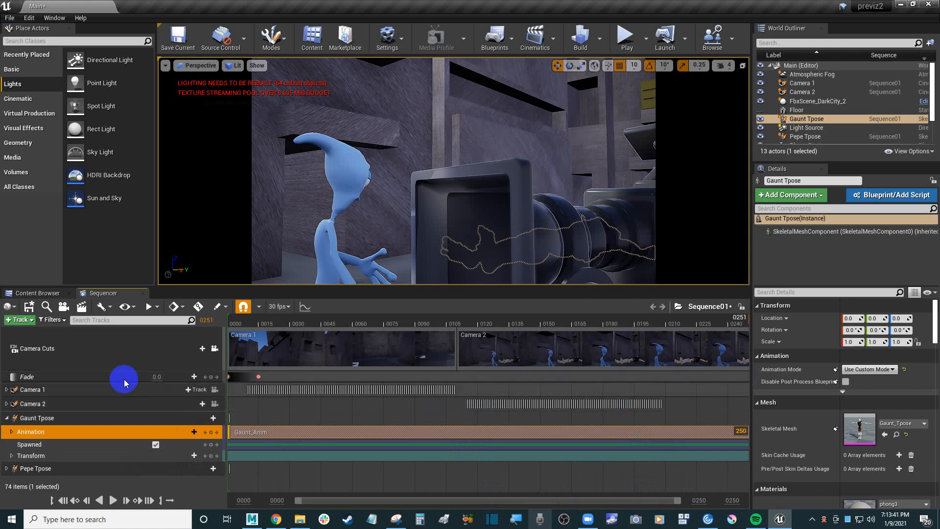
pyautogui.click(74, 381)
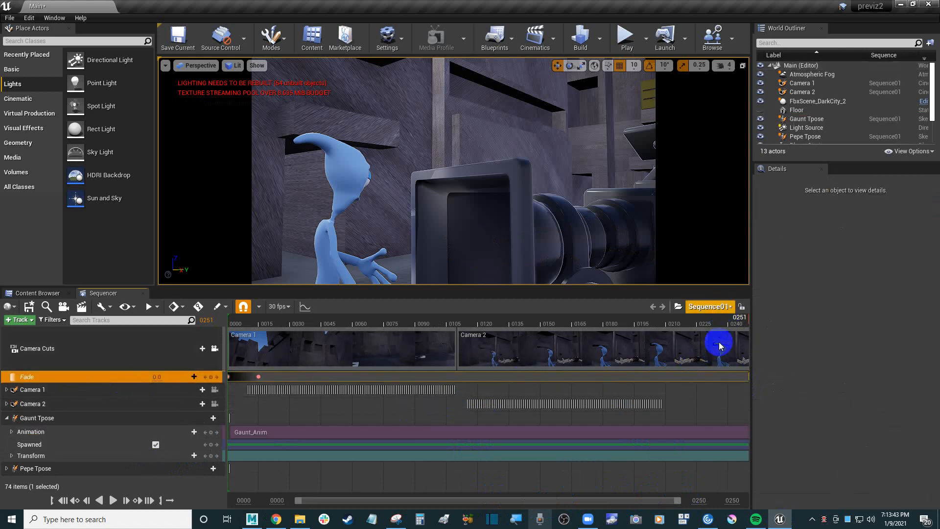
pyautogui.click(718, 324)
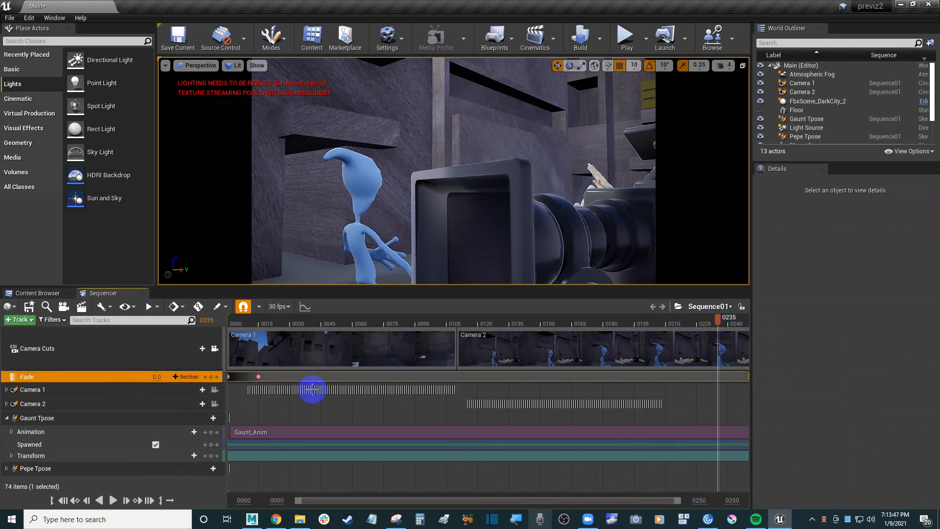
pyautogui.click(211, 377)
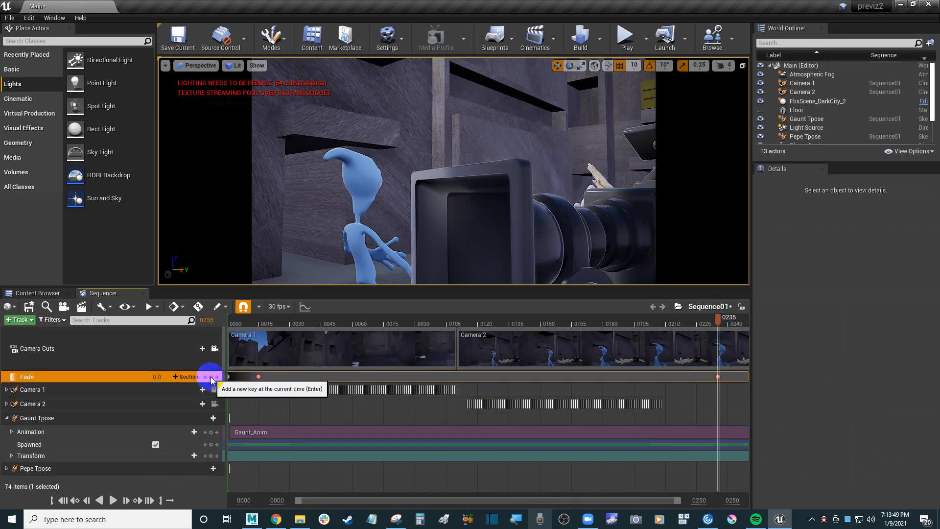
# Move the playhead to frame 250, then back to frames 15 and 0 to examine the existing fade-in keys
pyautogui.moveTo(718, 321); pyautogui.dragTo(752, 320)
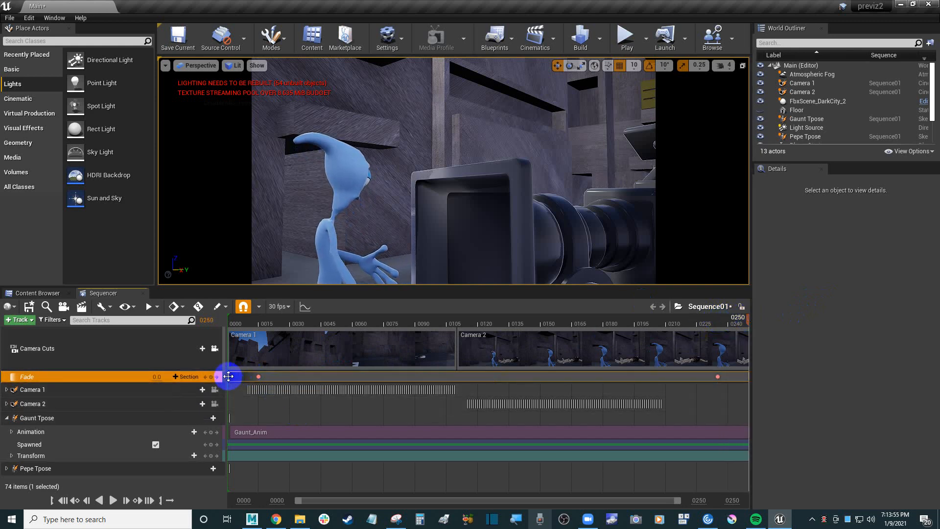
pyautogui.press('Up')
pyautogui.moveTo(229, 376); pyautogui.dragTo(259, 376)
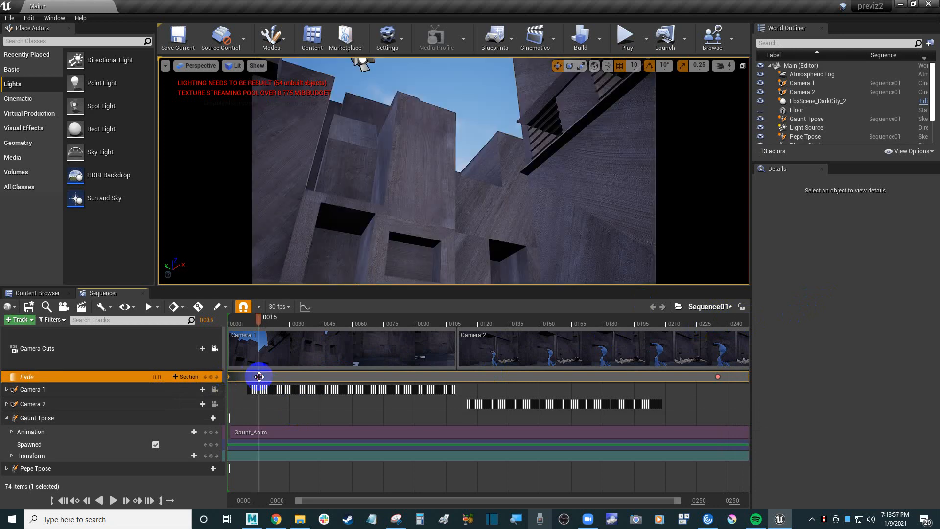
pyautogui.press('Up')
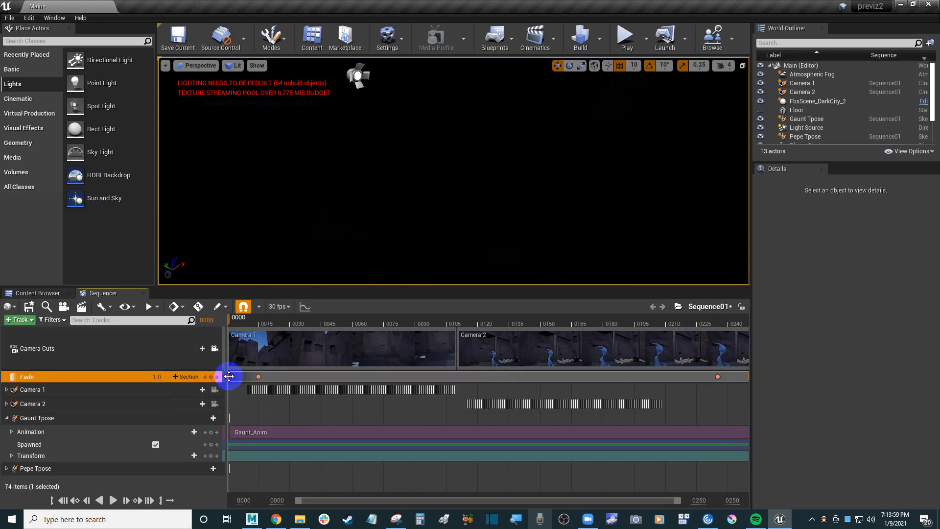
# Extend the timeline's range to start at frame -11 and copy the Fade key at frame 0
pyautogui.rightClick(229, 376)
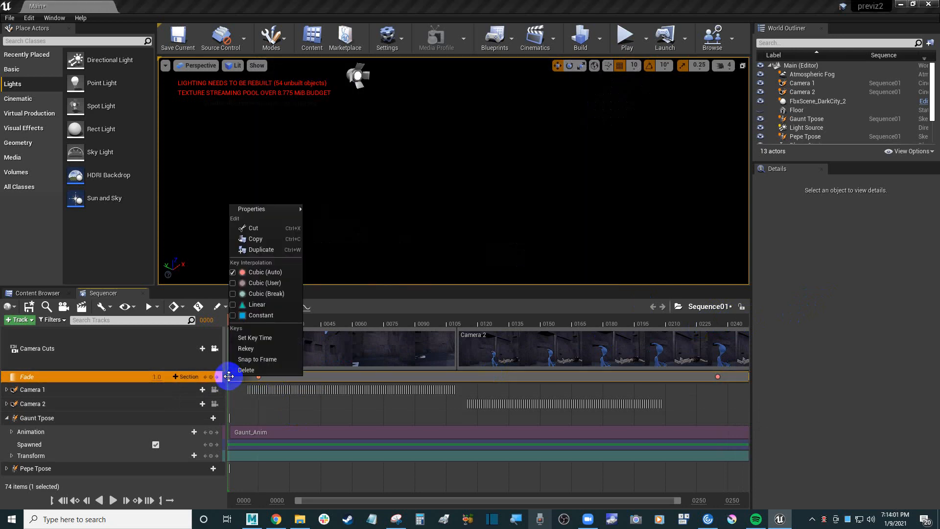
pyautogui.click(242, 500)
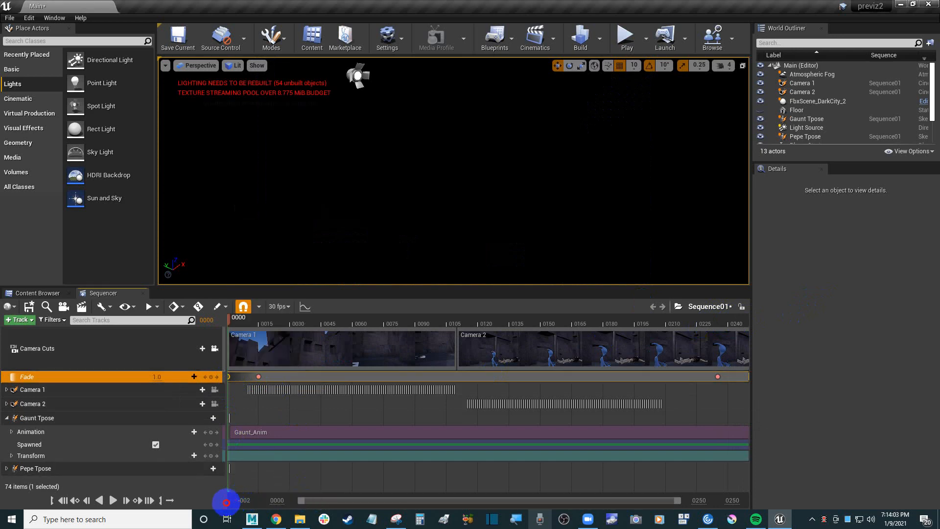
pyautogui.moveTo(226, 503); pyautogui.dragTo(144, 492)
pyautogui.moveTo(314, 501); pyautogui.dragTo(249, 376)
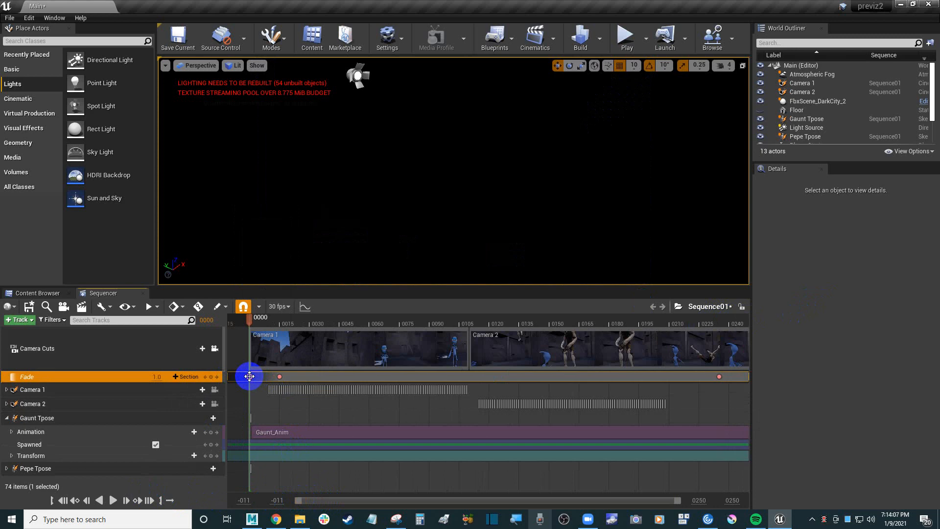
pyautogui.rightClick(249, 376)
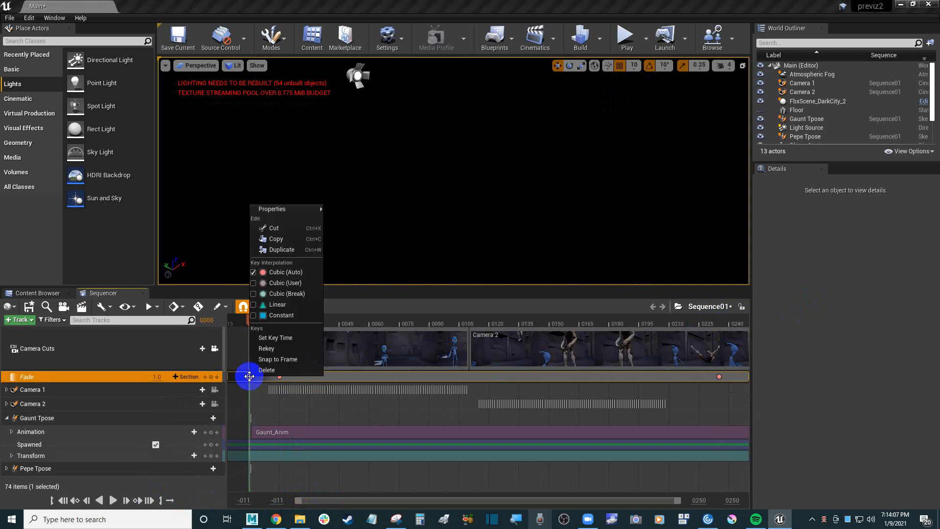
pyautogui.click(281, 239)
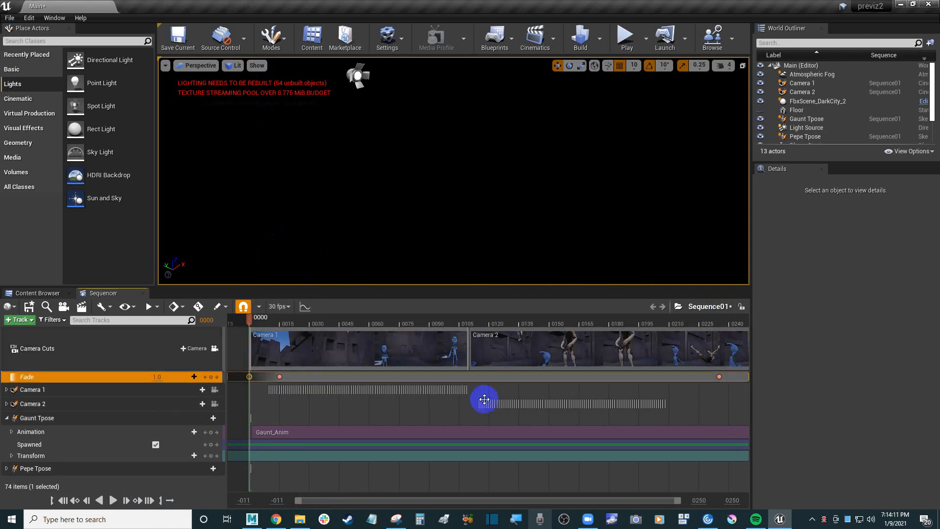
# Extend the timeline's range to end at frame 257 and try to paste the copied key at the Fade track's end
pyautogui.moveTo(731, 500); pyautogui.dragTo(774, 500)
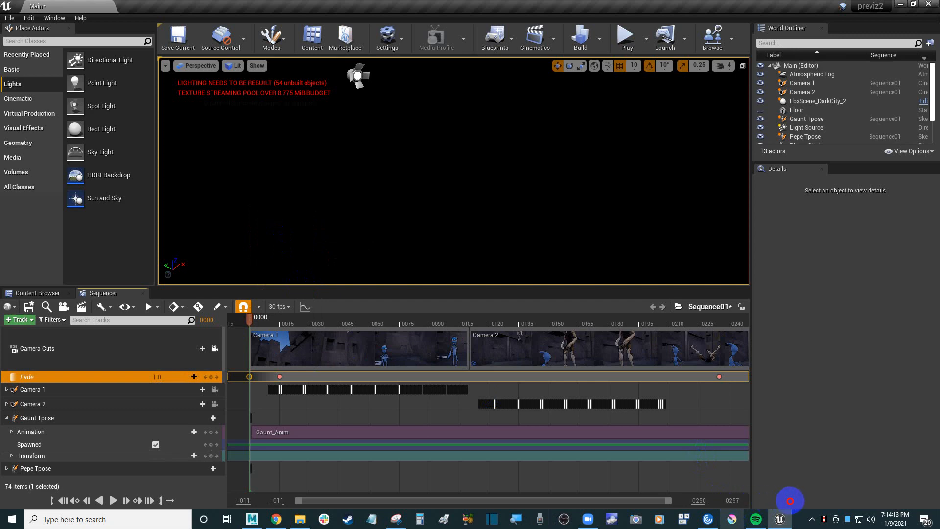
pyautogui.moveTo(672, 502); pyautogui.dragTo(710, 504)
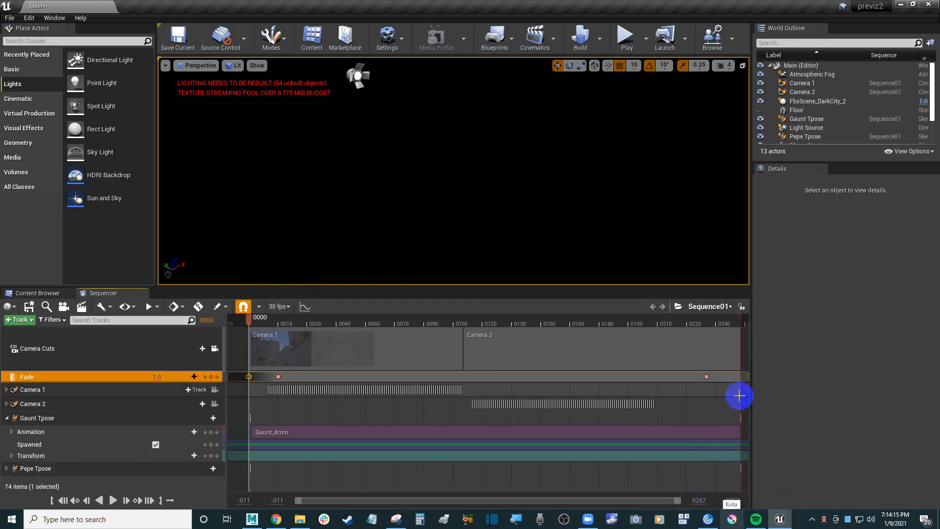
pyautogui.rightClick(739, 376)
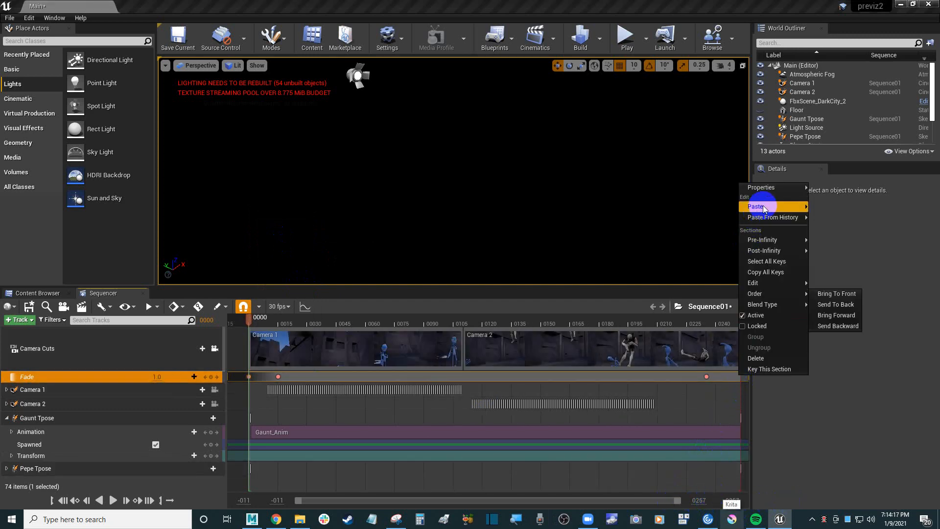
pyautogui.moveTo(763, 206)
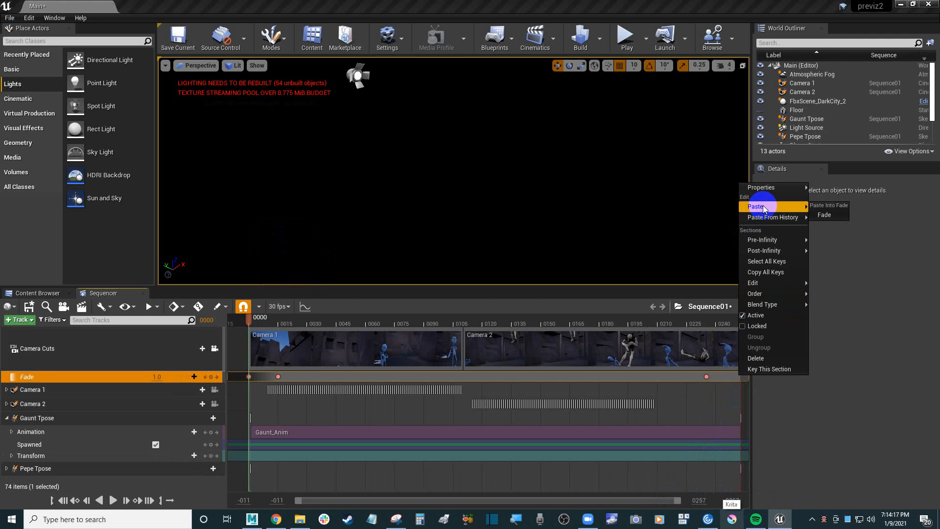
pyautogui.click(830, 216)
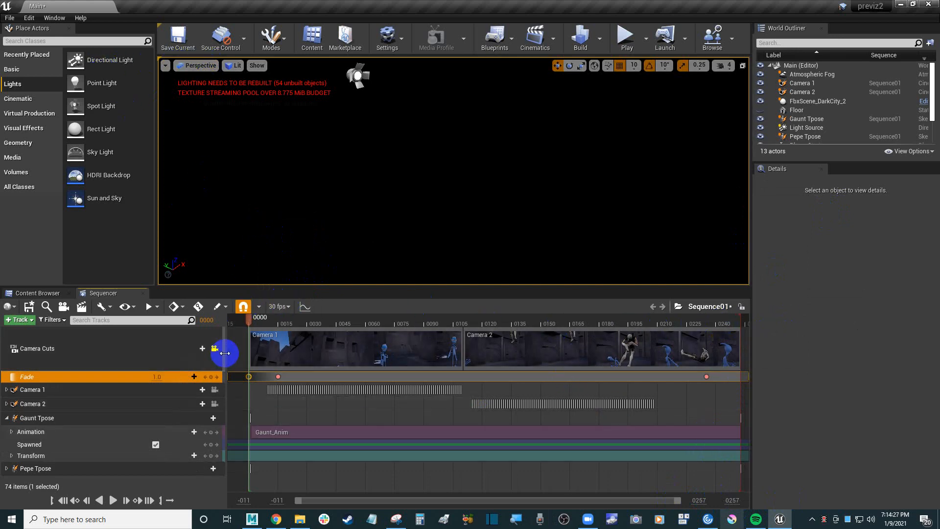
# Try to undo the last Fade key paste
pyautogui.click(29, 18)
pyautogui.click(44, 39)
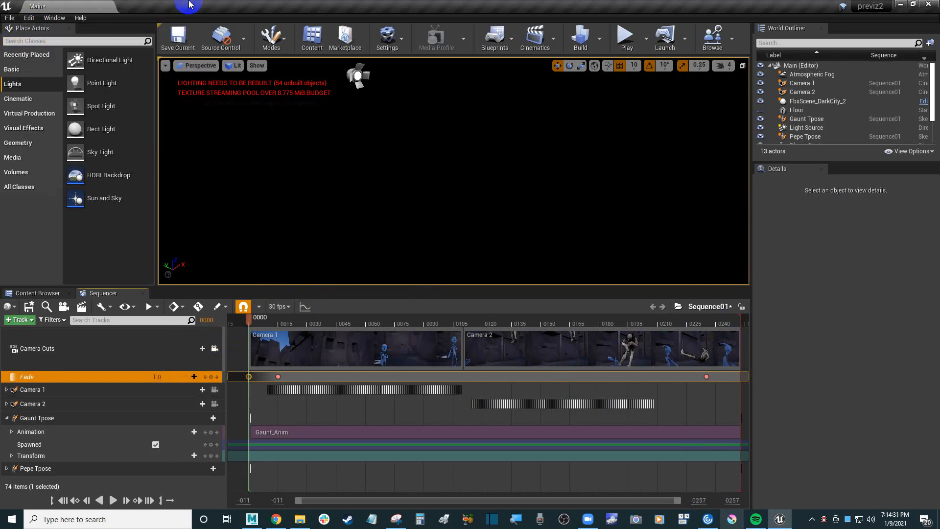
pyautogui.click(29, 17)
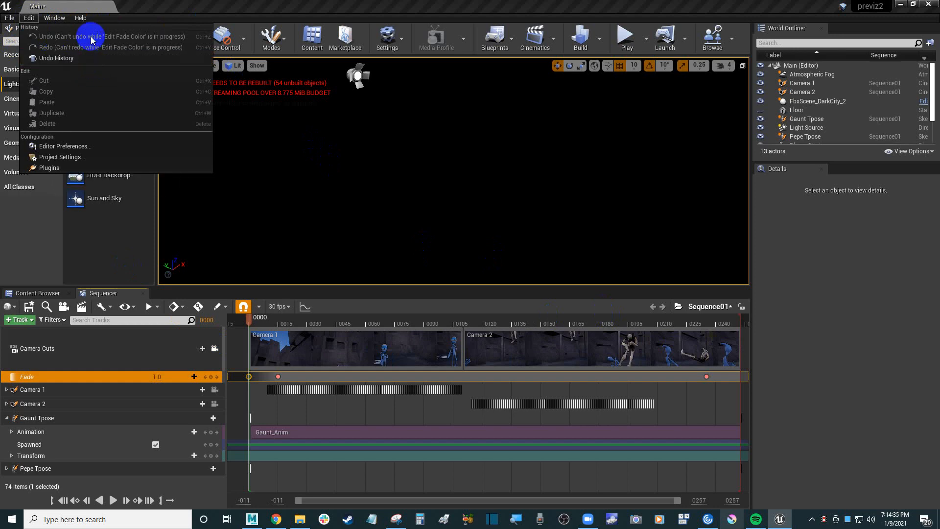
pyautogui.click(184, 10)
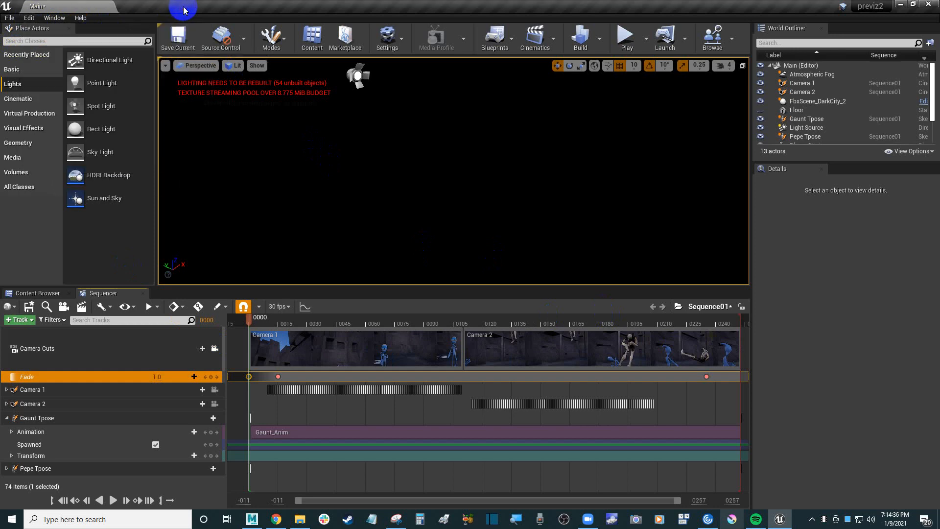
# Move the playhead to frame 252 and paste the copied Fade key there to complete the fade-out to black
pyautogui.click(738, 325)
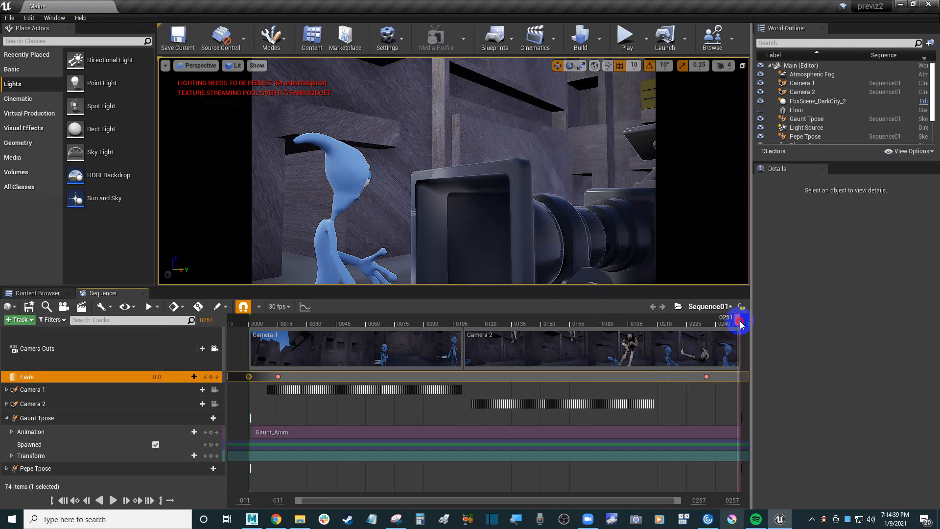
pyautogui.moveTo(742, 326); pyautogui.dragTo(743, 324)
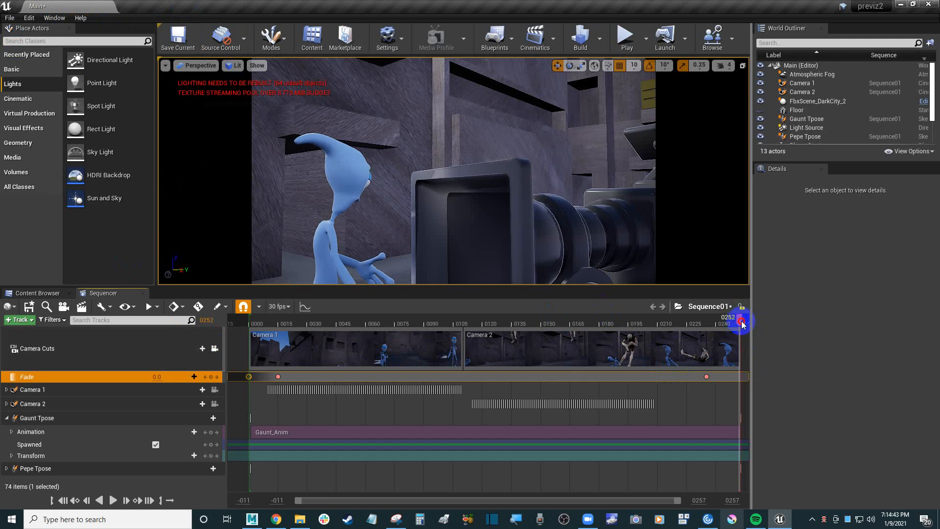
pyautogui.rightClick(739, 376)
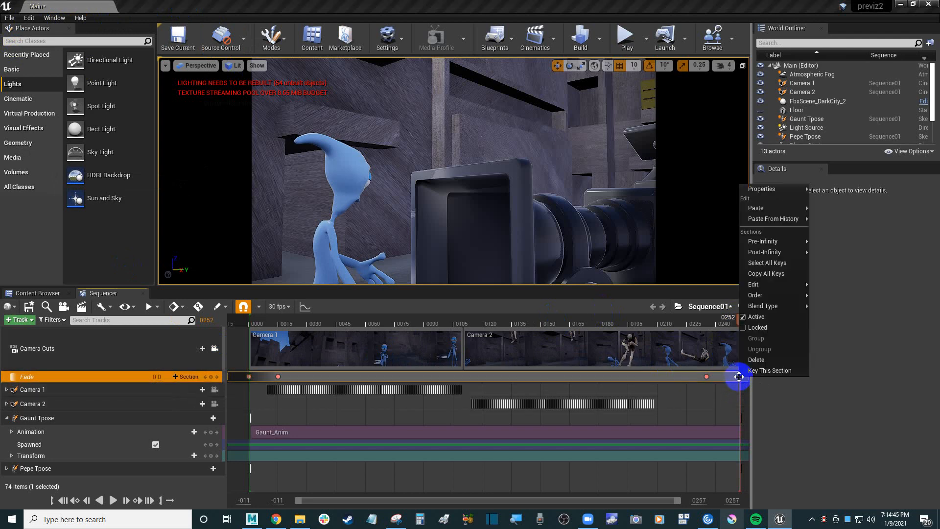
pyautogui.moveTo(779, 218)
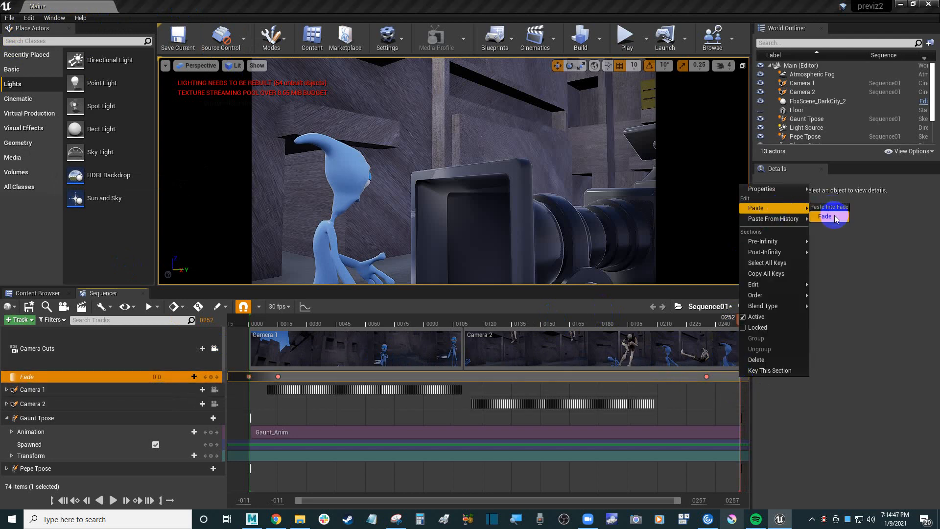
pyautogui.click(835, 219)
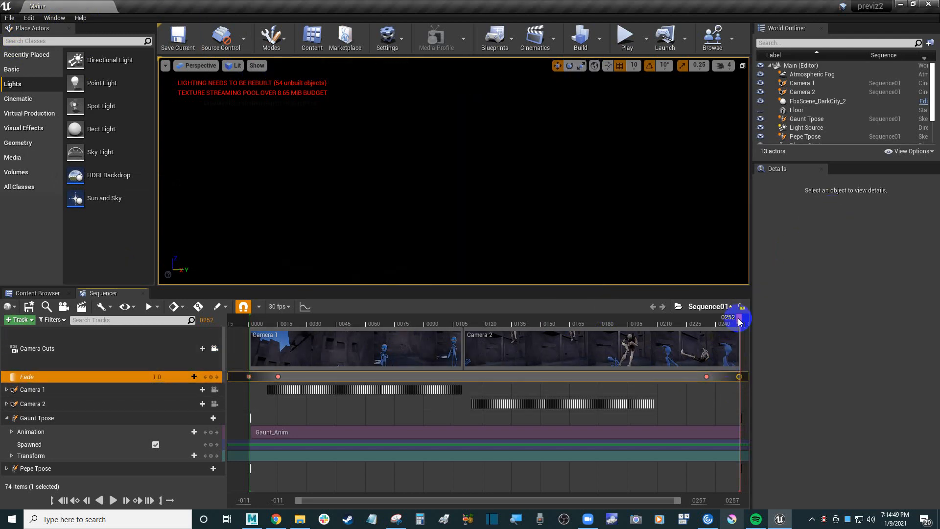
# Scrub across the closing fade-out, play Sequence01 from its start to review both fades, and return to frame 0
pyautogui.moveTo(730, 320)
pyautogui.mouseDown()
pyautogui.moveTo(720, 327)
pyautogui.moveTo(744, 327)
pyautogui.mouseUp()
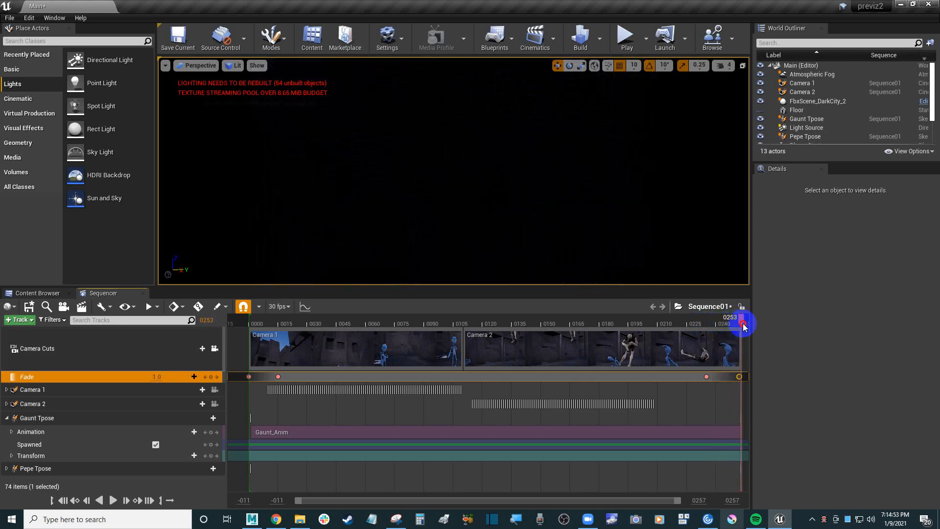
pyautogui.click(63, 500)
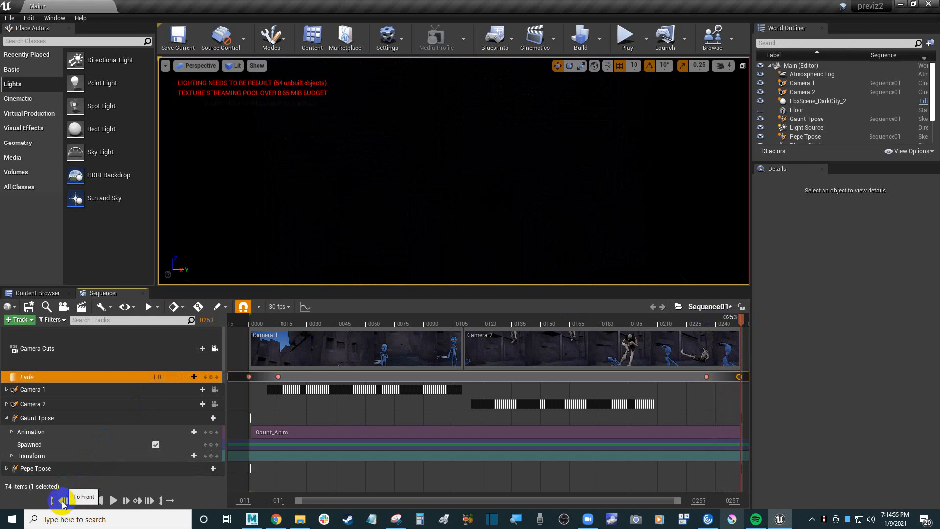
pyautogui.click(114, 501)
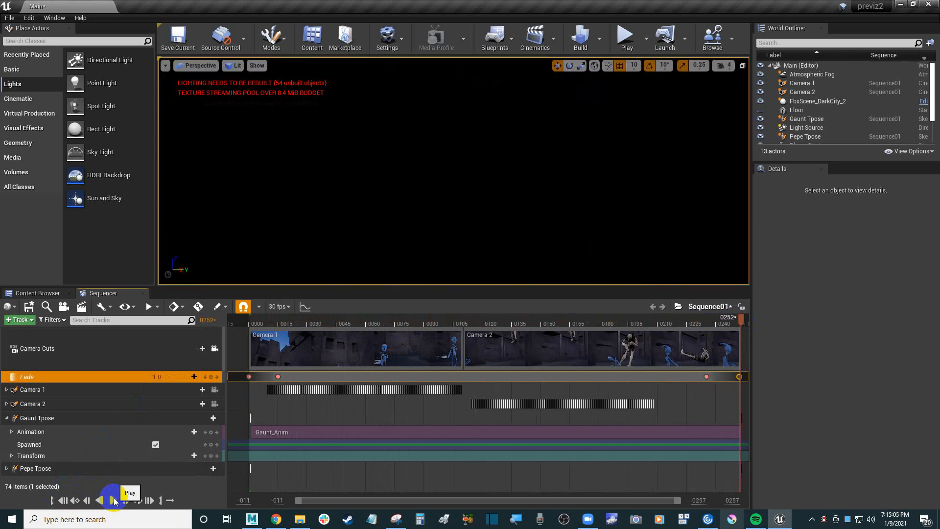
pyautogui.click(65, 502)
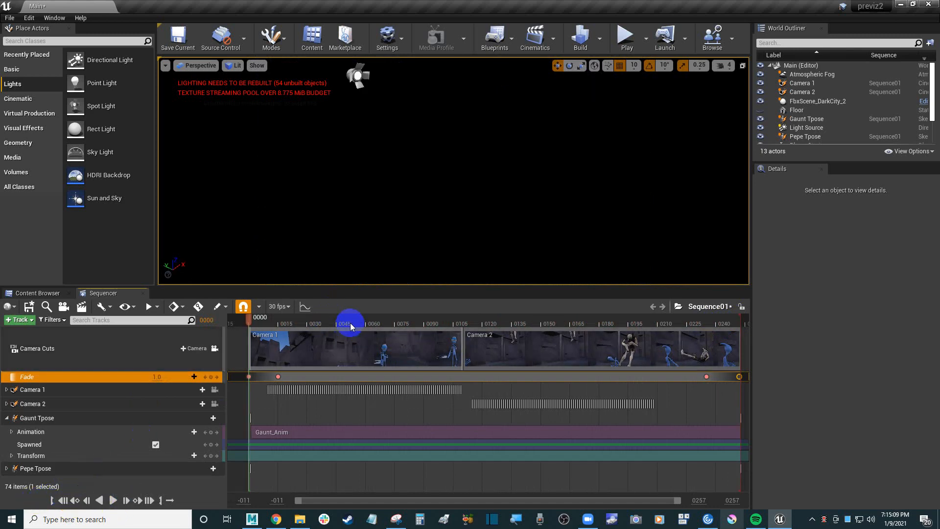
# Save the current level and scrub through the Camera 1 shot to frame 102
pyautogui.click(352, 318)
pyautogui.moveTo(352, 319); pyautogui.dragTo(407, 319)
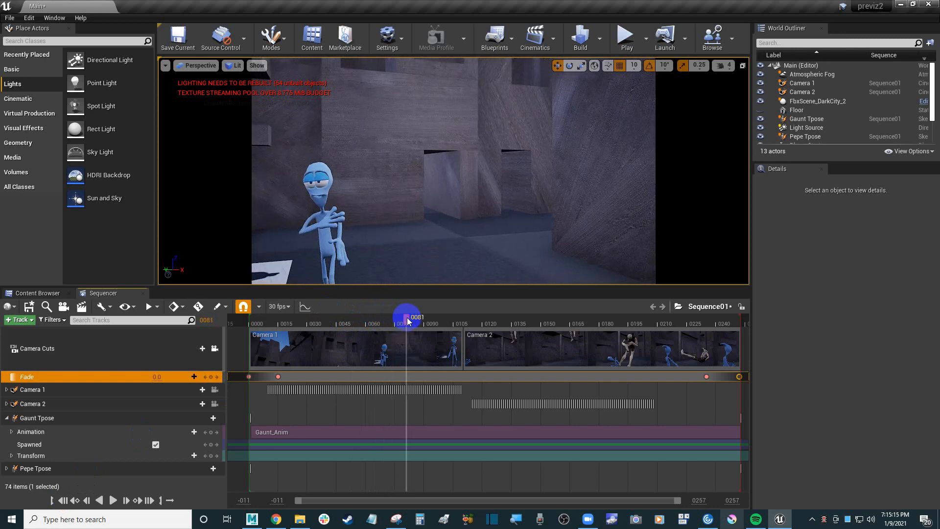
pyautogui.click(179, 38)
pyautogui.moveTo(412, 322); pyautogui.dragTo(451, 324)
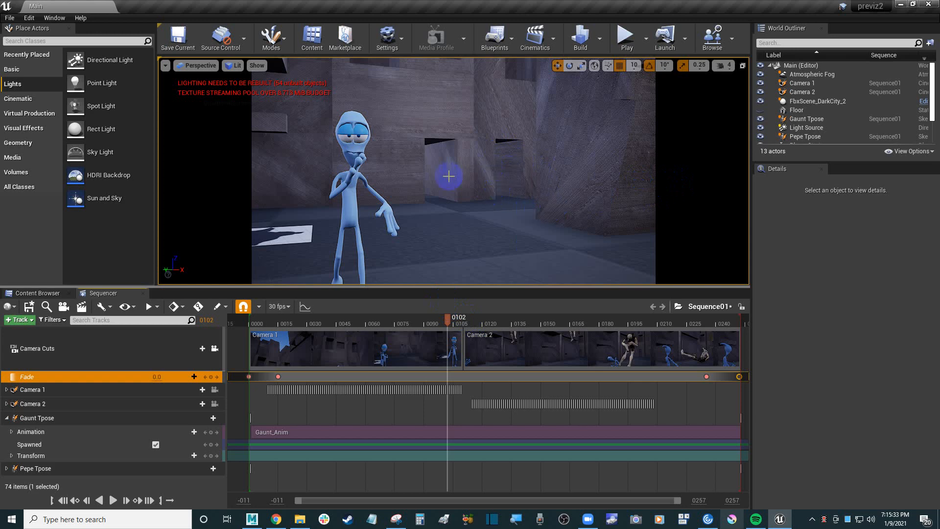
# Select the Atmospheric Fog and FbxScene_DarkCity_2 actors in turn to examine their properties and the city's component list
pyautogui.click(832, 75)
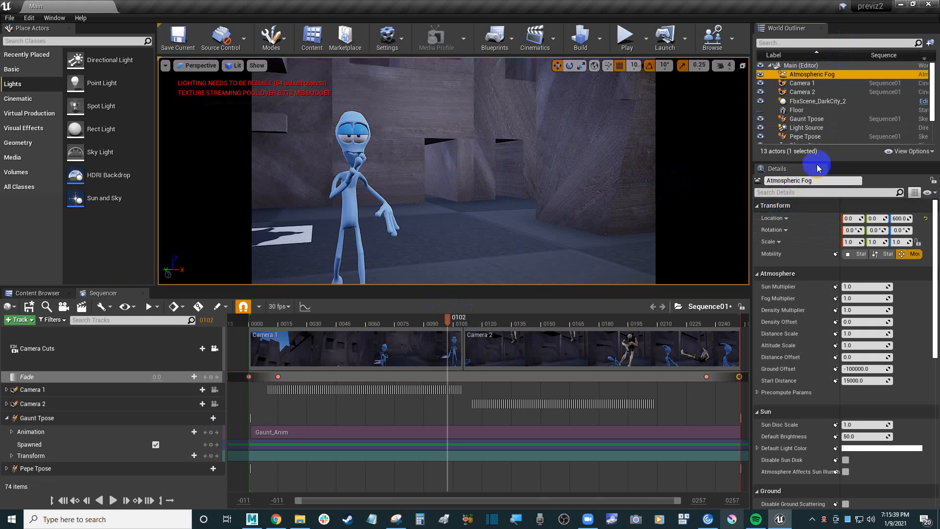
pyautogui.click(818, 100)
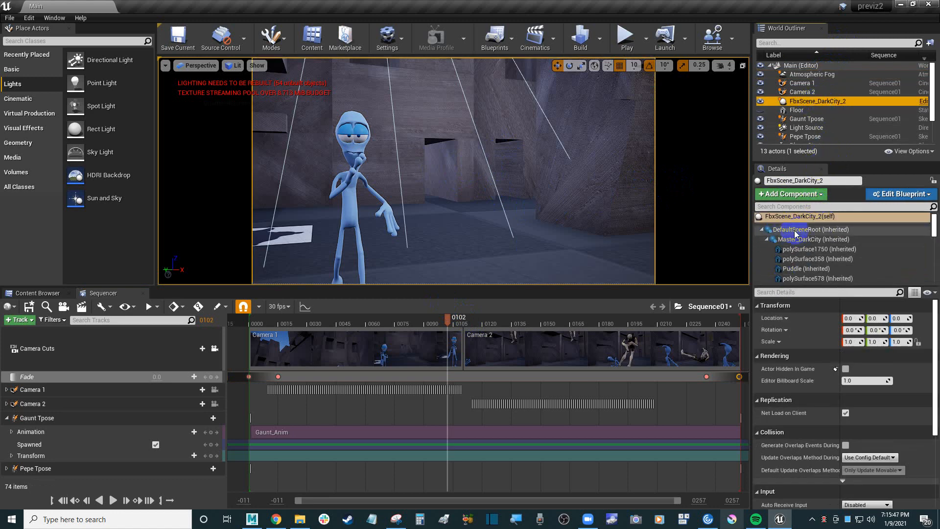
pyautogui.scroll(-6, 933, 252)
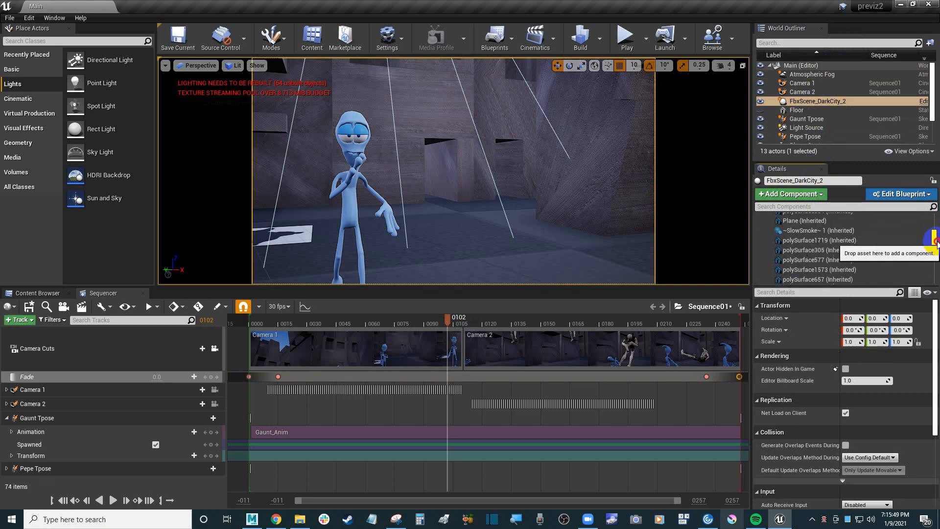
pyautogui.scroll(6, 935, 248)
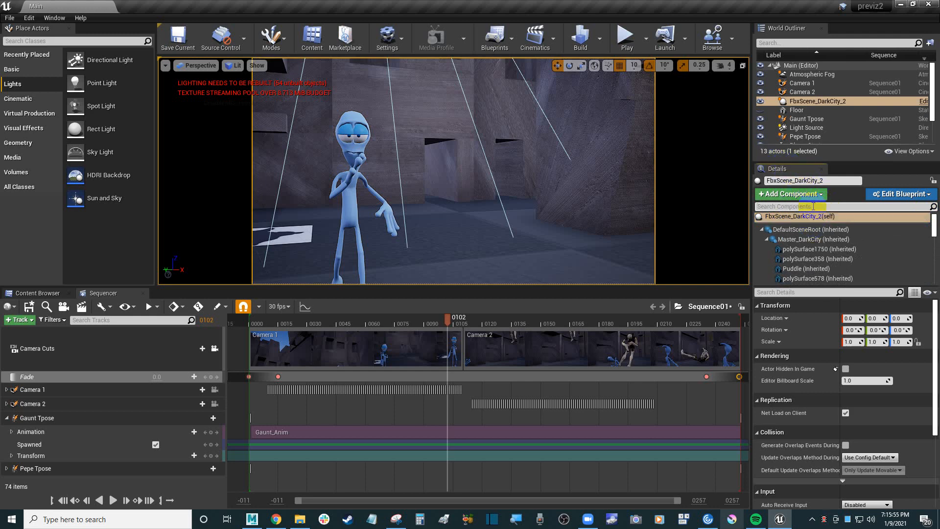
# Filter the city's components by "light" and examine the settings of BumpLight and Beast Shadow Light
pyautogui.write('light')
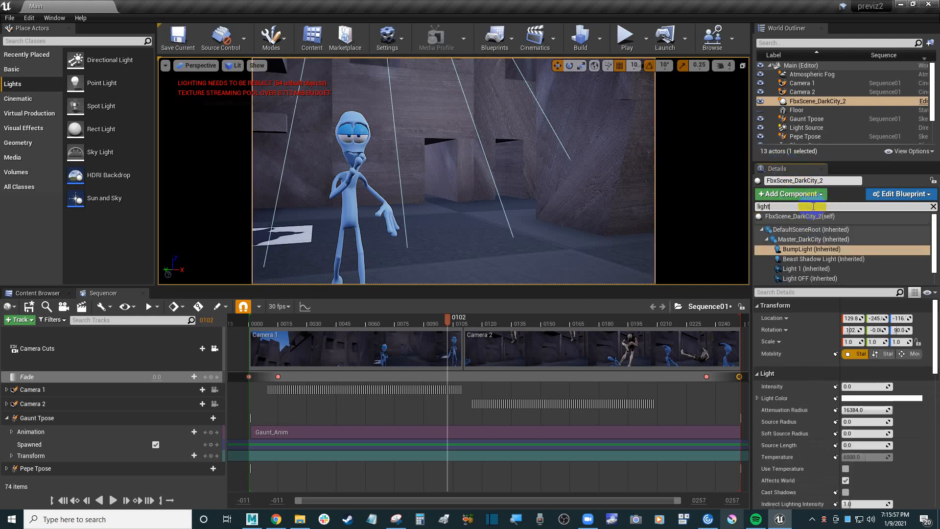
pyautogui.click(841, 249)
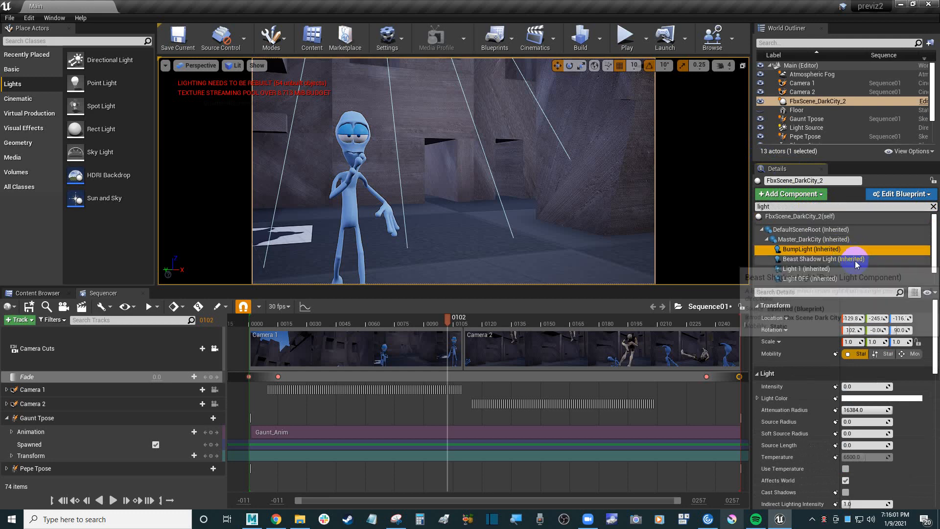
pyautogui.click(841, 259)
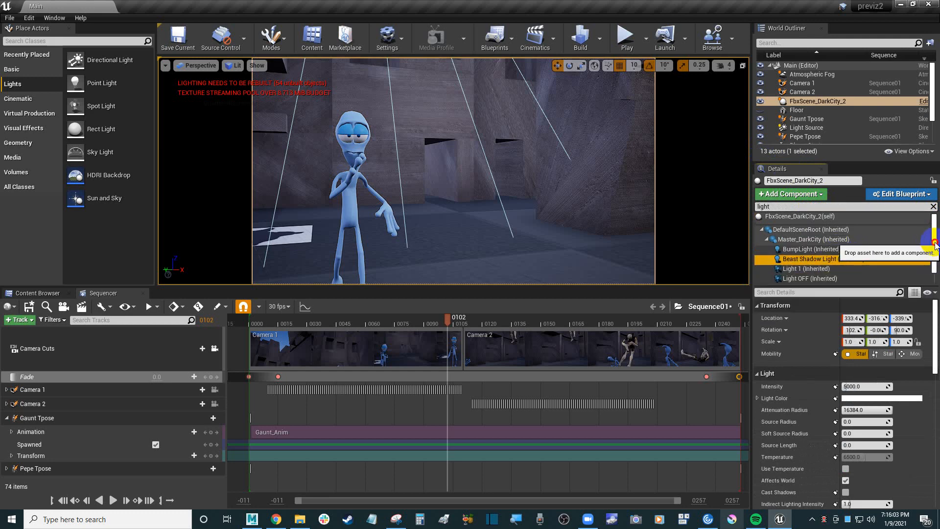
pyautogui.moveTo(934, 245); pyautogui.dragTo(934, 267)
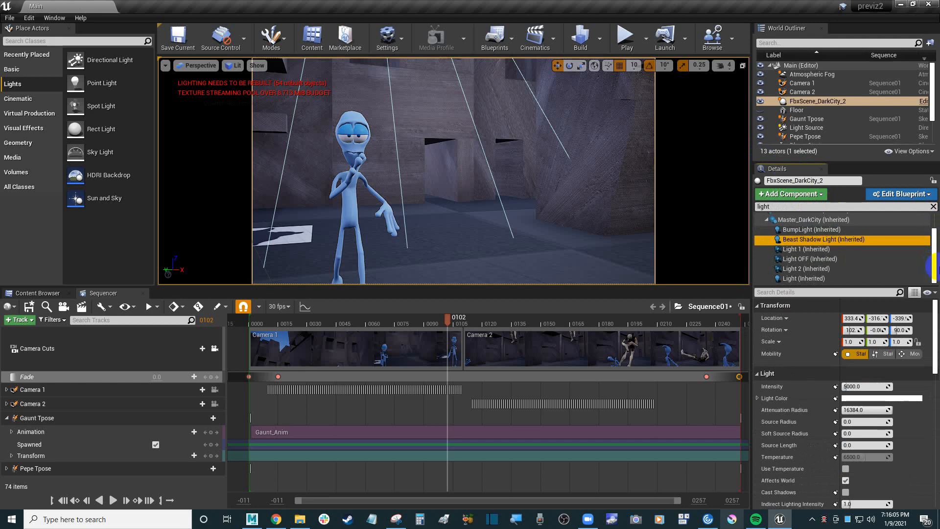
pyautogui.click(834, 230)
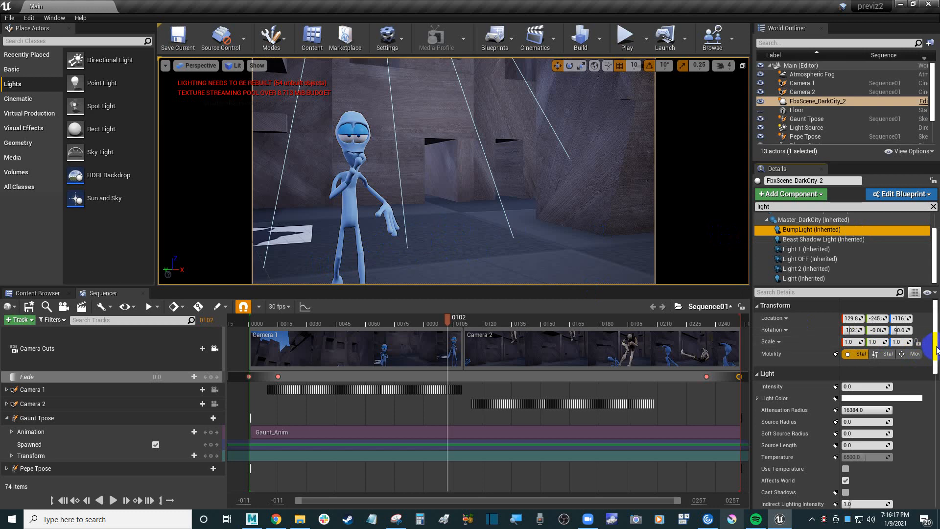
# Move the playhead to frame 98 and raise BumpLight's intensity to about 477
pyautogui.click(459, 320)
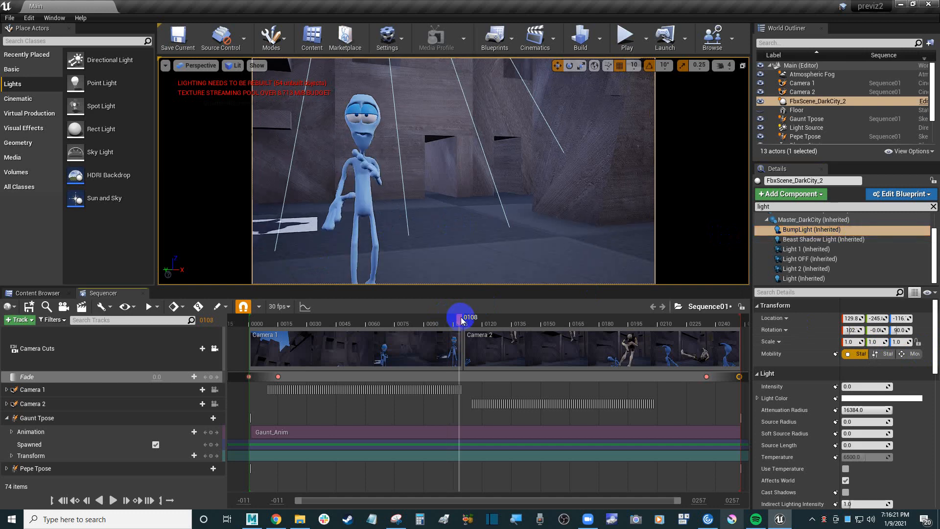
pyautogui.moveTo(462, 321)
pyautogui.mouseDown()
pyautogui.moveTo(435, 320)
pyautogui.moveTo(525, 320)
pyautogui.moveTo(429, 325)
pyautogui.moveTo(443, 323)
pyautogui.mouseUp()
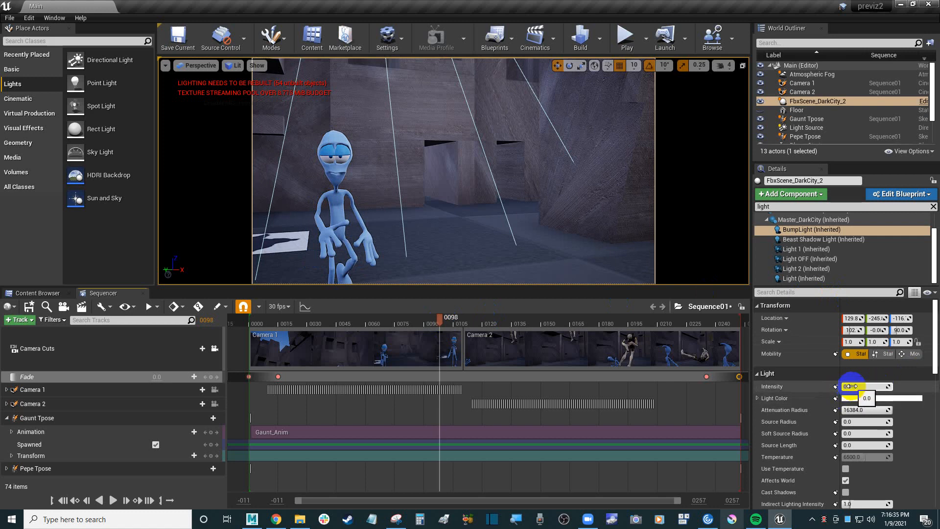
pyautogui.moveTo(852, 386); pyautogui.dragTo(851, 387)
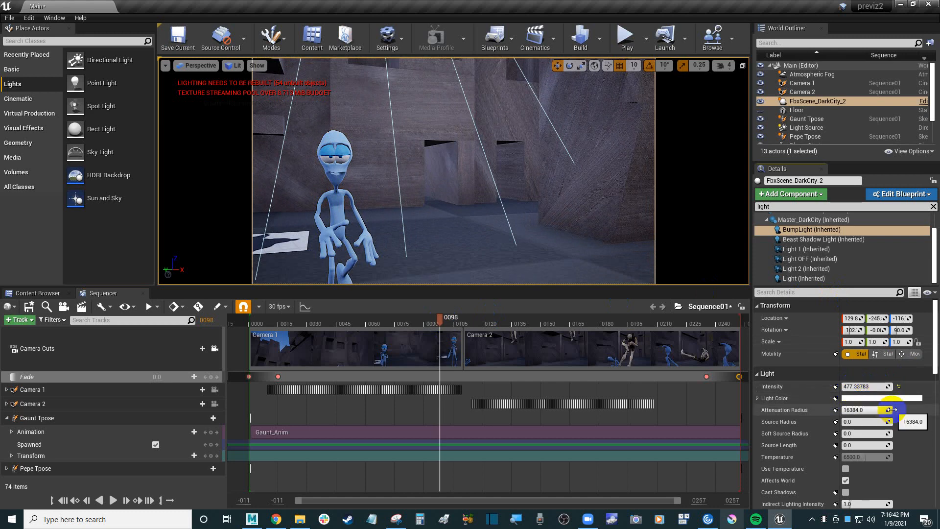
# Change BumpLight's light color to pink, Hex sRGB FF96FDFF
pyautogui.click(870, 398)
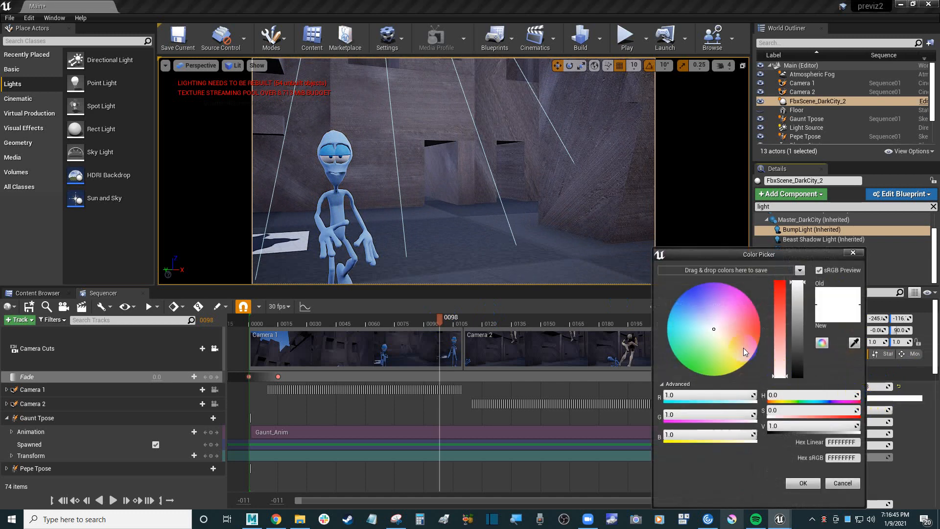
pyautogui.moveTo(741, 336); pyautogui.dragTo(730, 301)
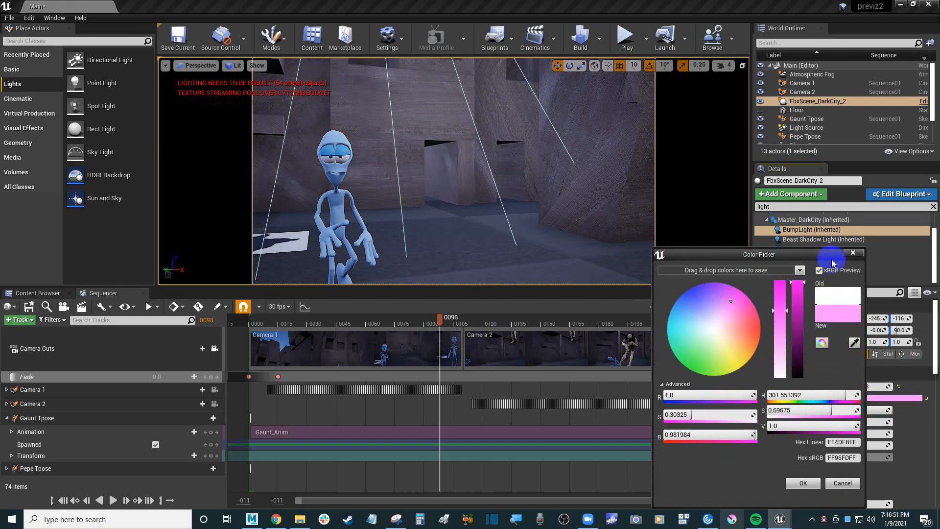
pyautogui.click(854, 252)
# Compare Beast Shadow Light with BumpLight, toggle Beast Shadow Light's Cast Shadows to check its effect, and leave it enabled
pyautogui.click(811, 240)
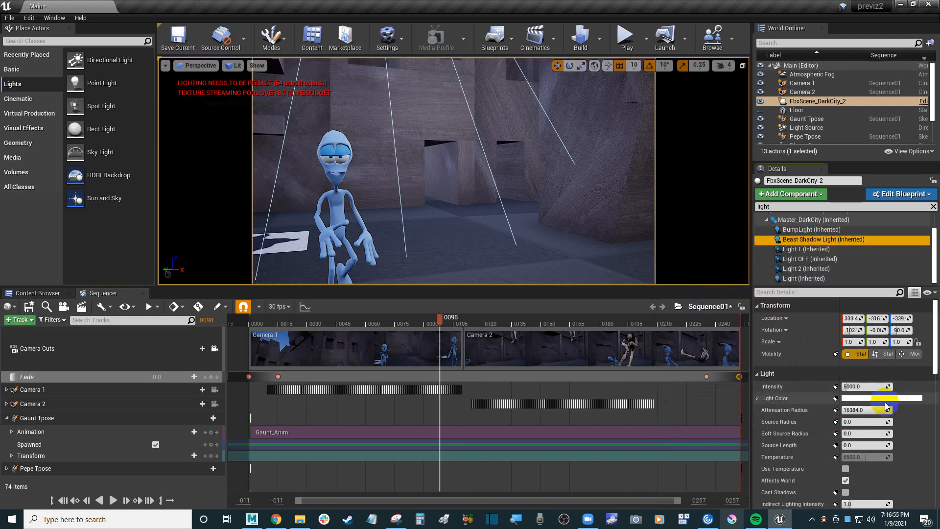
pyautogui.click(811, 229)
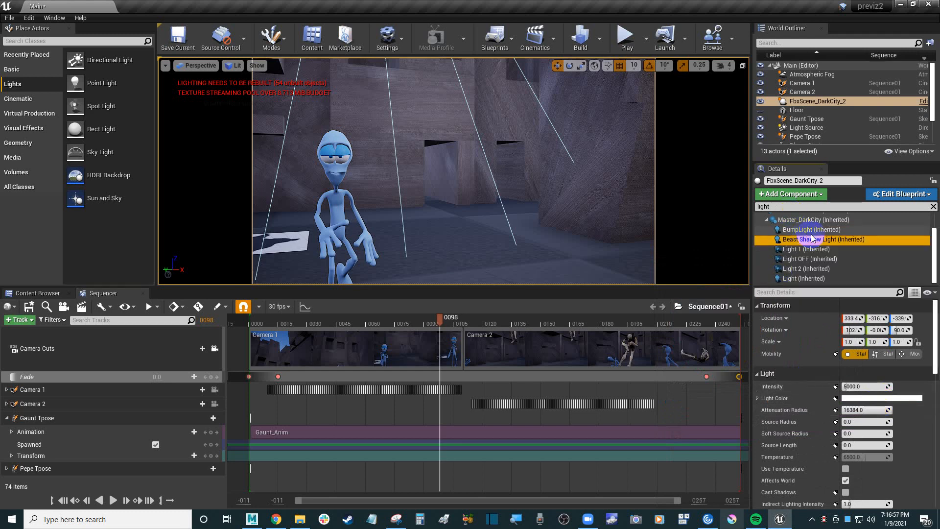
pyautogui.moveTo(936, 331)
pyautogui.mouseDown()
pyautogui.moveTo(936, 341)
pyautogui.moveTo(936, 329)
pyautogui.mouseUp()
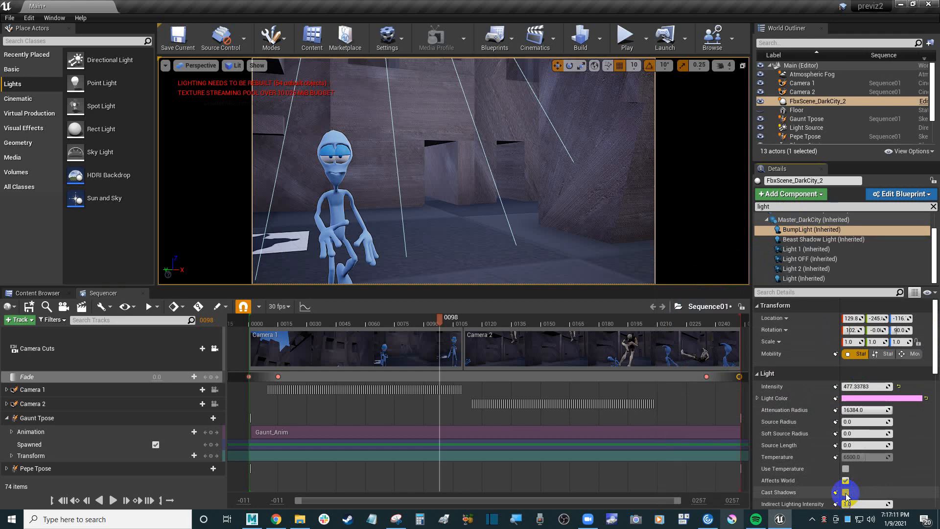
pyautogui.click(823, 239)
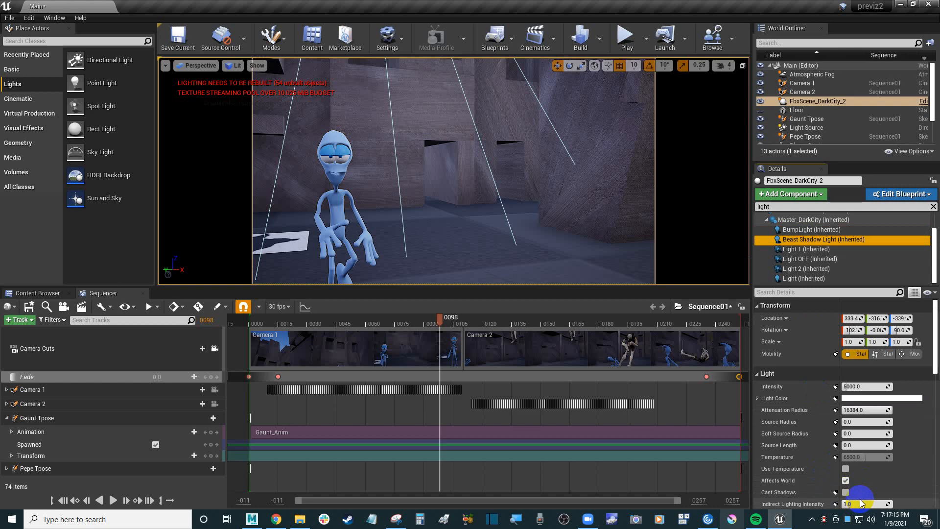
pyautogui.click(846, 493)
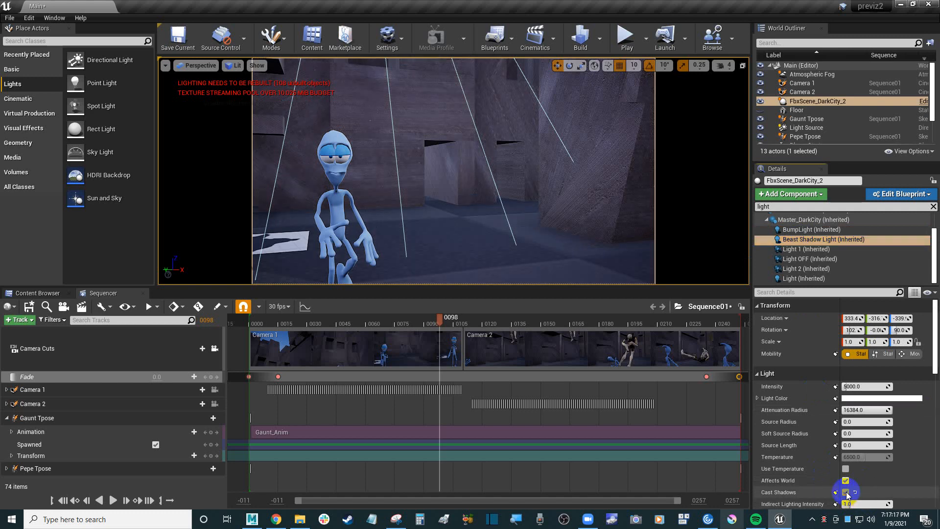
pyautogui.click(847, 492)
pyautogui.click(847, 493)
pyautogui.click(847, 493)
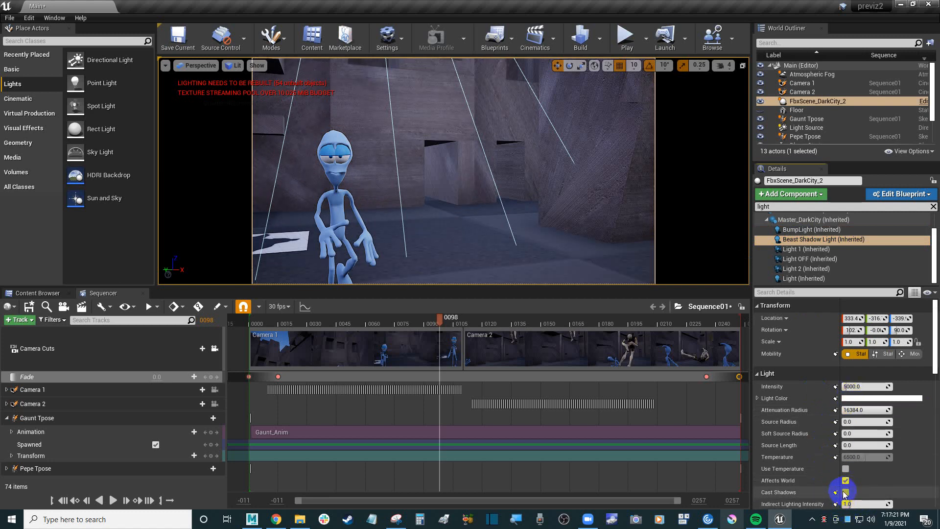
pyautogui.click(846, 493)
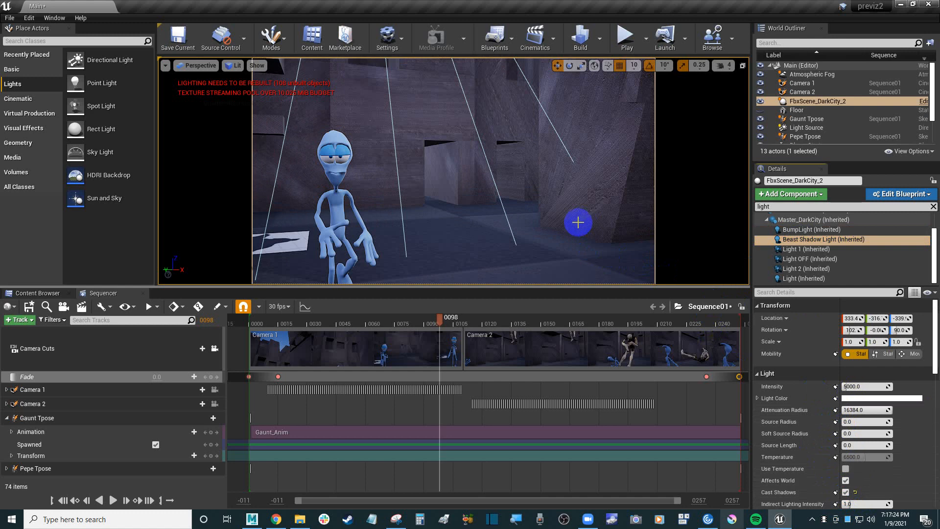
# Change Beast Shadow Light's light color to pale violet, Hex sRGB C5A8FFFF
pyautogui.click(896, 398)
pyautogui.moveTo(754, 321); pyautogui.dragTo(734, 300)
pyautogui.click(883, 252)
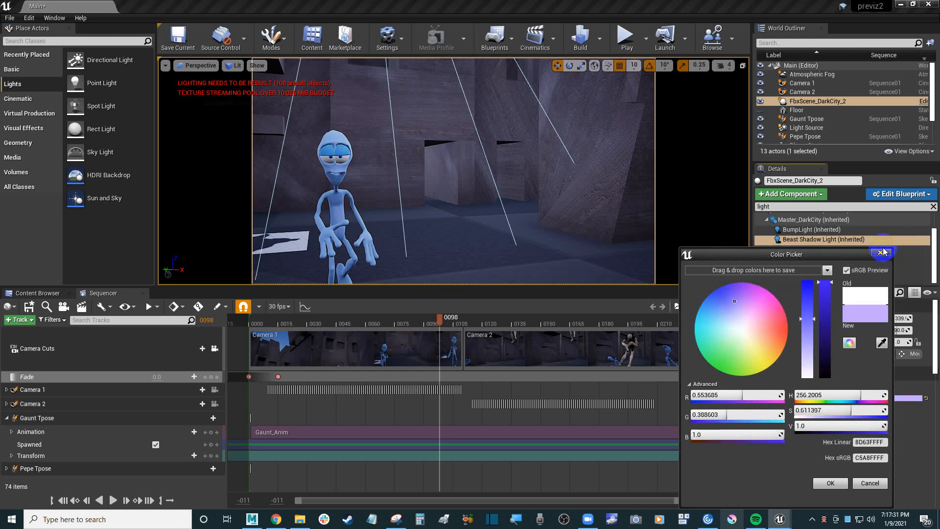
# Turn on Cast Shadows for the Light 1 component
pyautogui.click(806, 249)
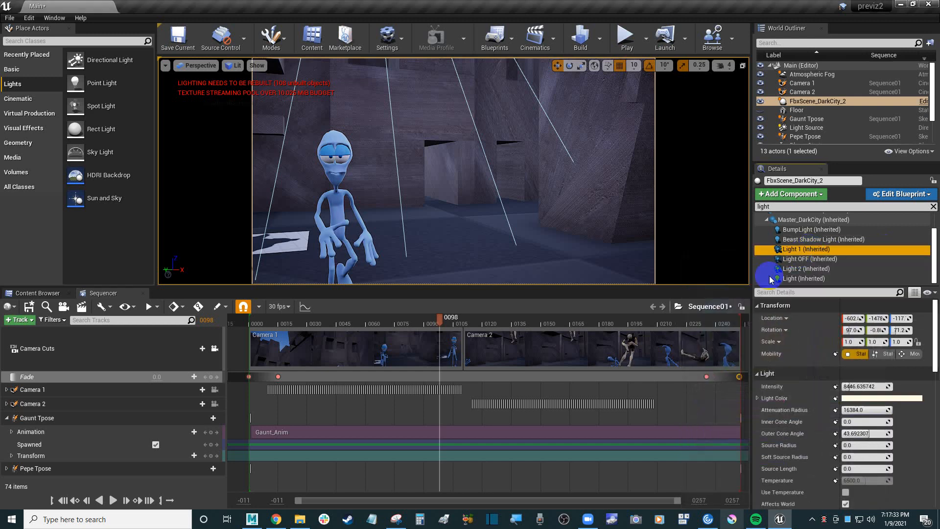
pyautogui.scroll(-2, 875, 492)
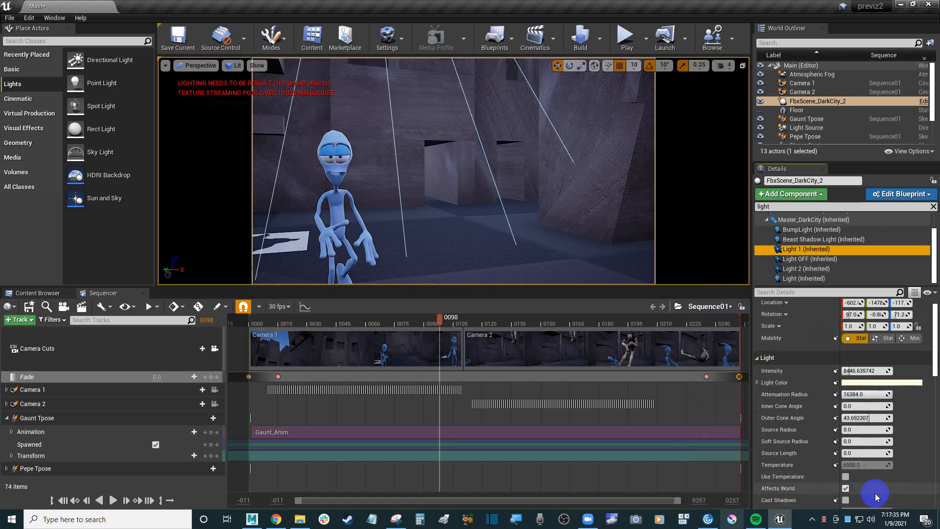
pyautogui.click(846, 485)
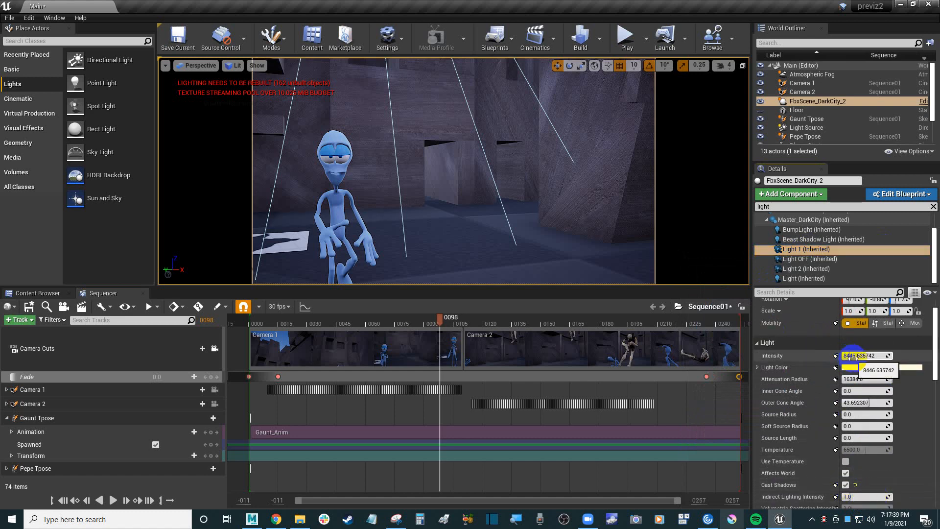
# Try Cast Shadows on the Light OFF and Light 2 components
pyautogui.click(797, 251)
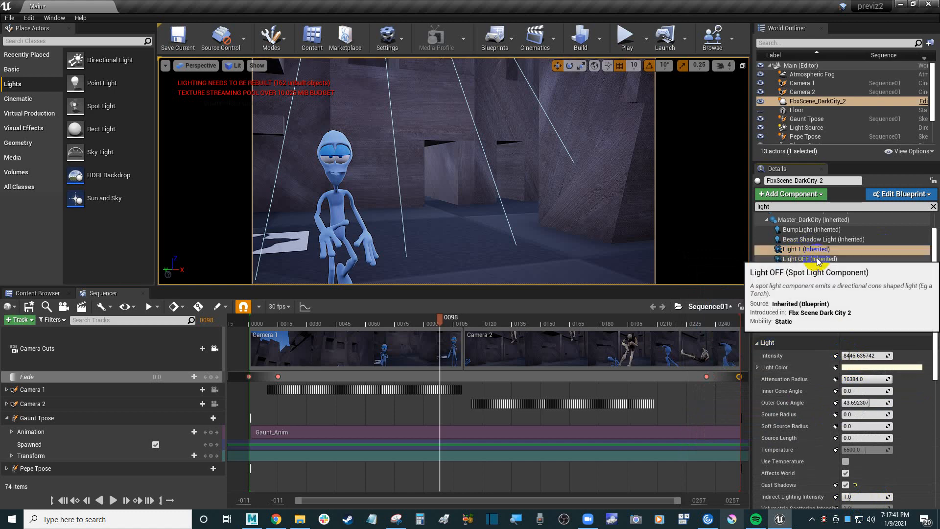
pyautogui.click(817, 259)
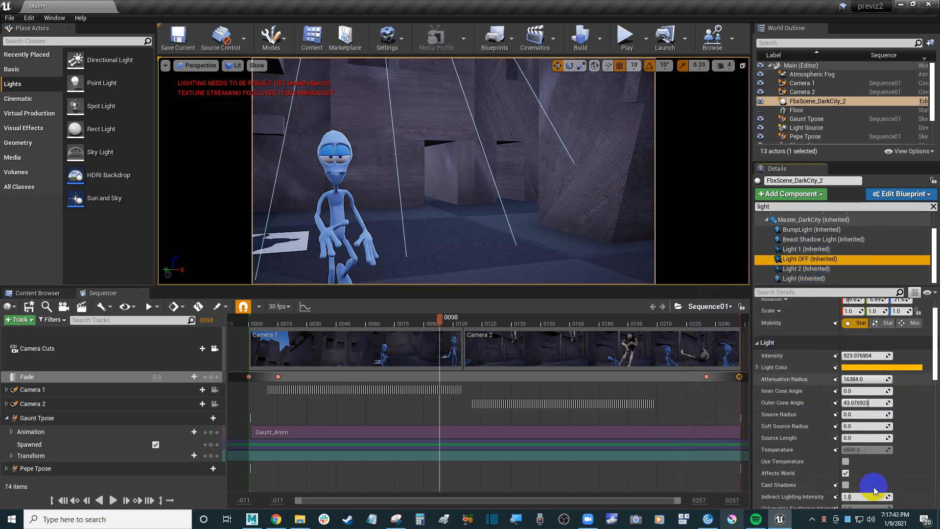
pyautogui.click(847, 486)
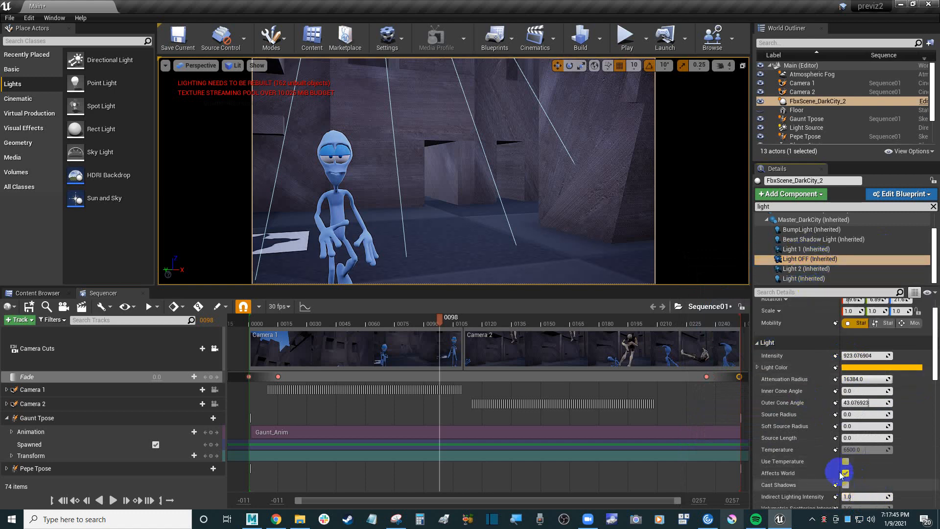
pyautogui.click(808, 271)
pyautogui.click(847, 485)
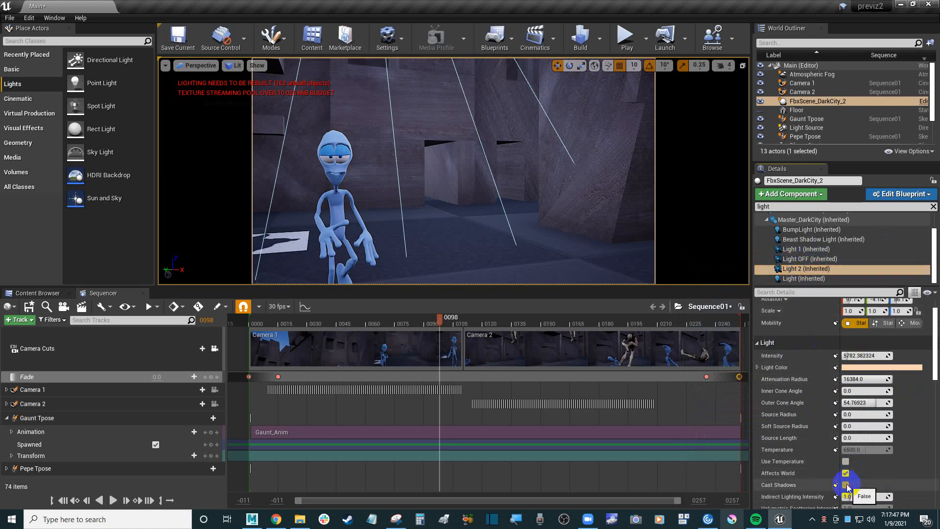
# Turn on Cast Shadows for the component named Light and raise its intensity to about 2410
pyautogui.click(809, 279)
pyautogui.click(847, 462)
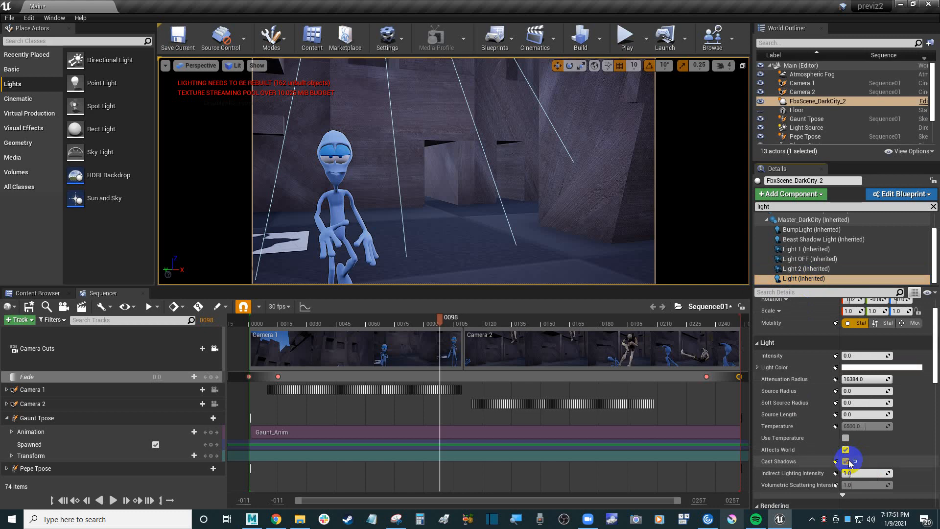
pyautogui.click(863, 354)
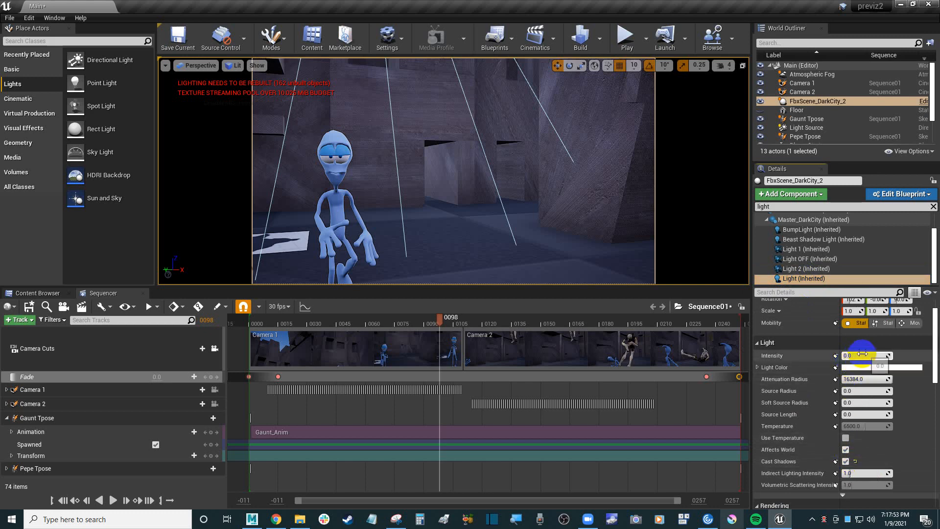
pyautogui.moveTo(857, 353); pyautogui.dragTo(866, 357)
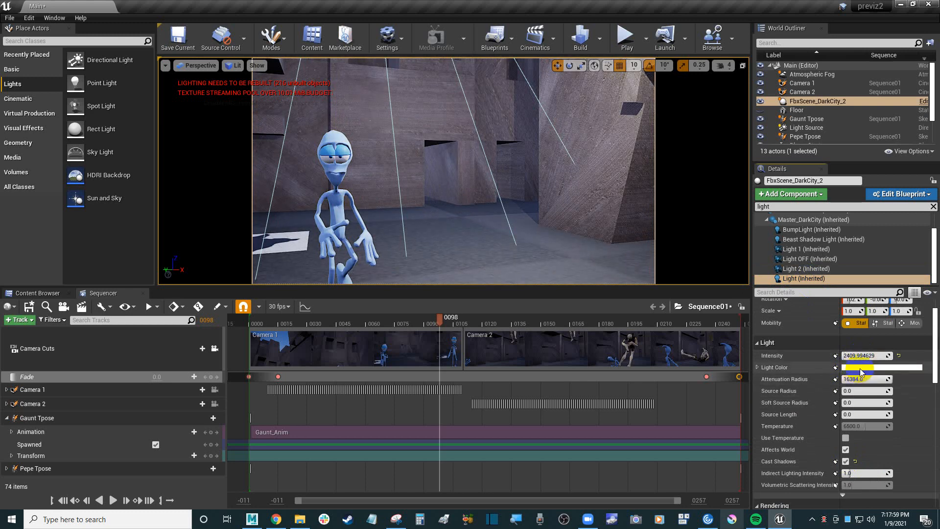
# Change the Light component's color to pale orange, Hex sRGB FFE6CCFF, and preview it in the Camera 2 shot at frame 125
pyautogui.click(861, 368)
pyautogui.moveTo(719, 330)
pyautogui.mouseDown()
pyautogui.moveTo(685, 334)
pyautogui.moveTo(689, 350)
pyautogui.moveTo(718, 353)
pyautogui.moveTo(737, 339)
pyautogui.moveTo(724, 338)
pyautogui.mouseUp()
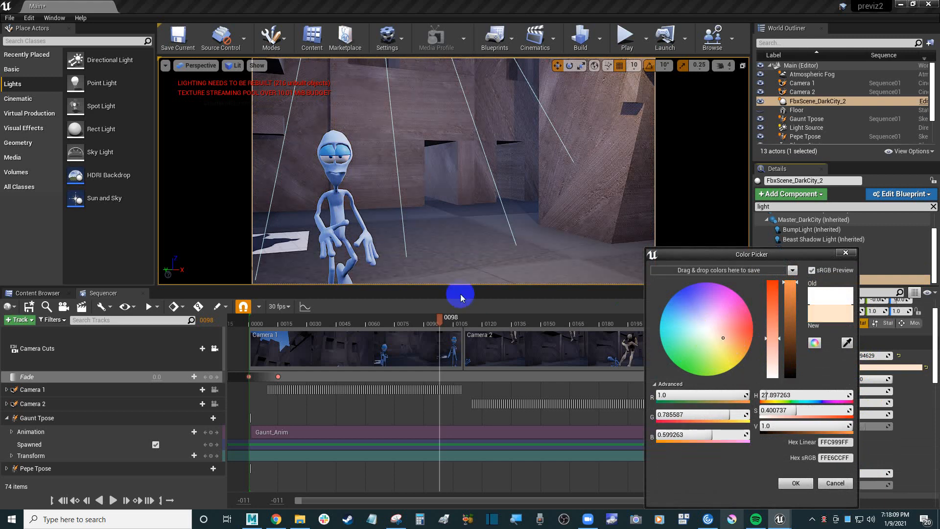
pyautogui.moveTo(444, 319); pyautogui.dragTo(495, 324)
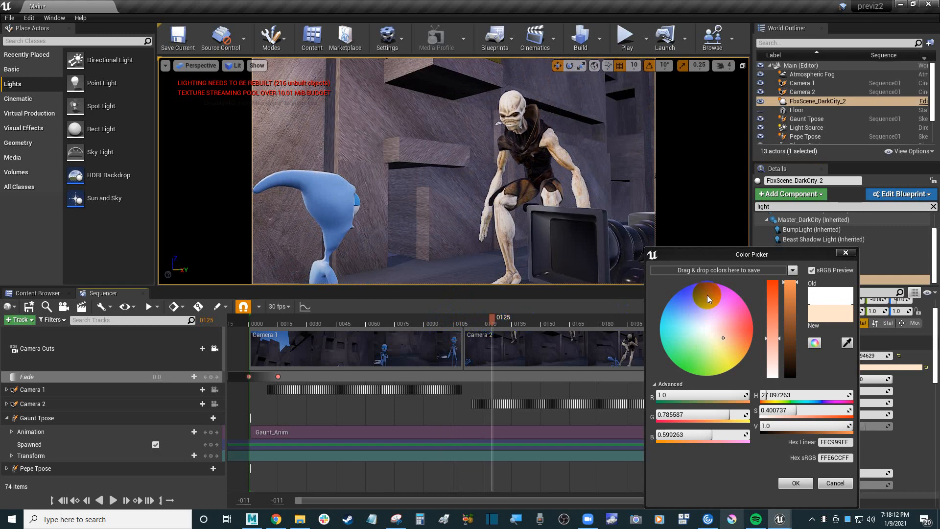
pyautogui.click(846, 252)
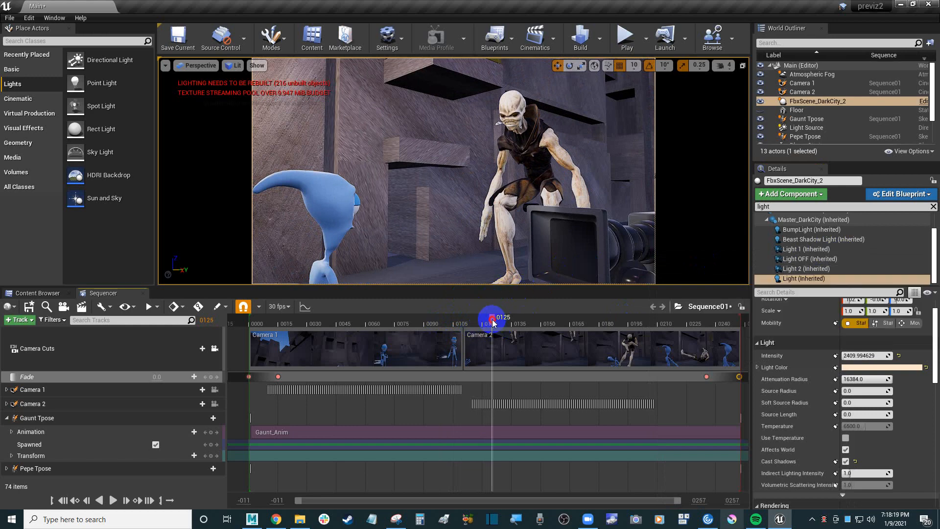
# Move the playhead to frame 120 in the Camera 2 shot and turn on Cast Shadows for the Light 2 component
pyautogui.moveTo(492, 320); pyautogui.dragTo(484, 325)
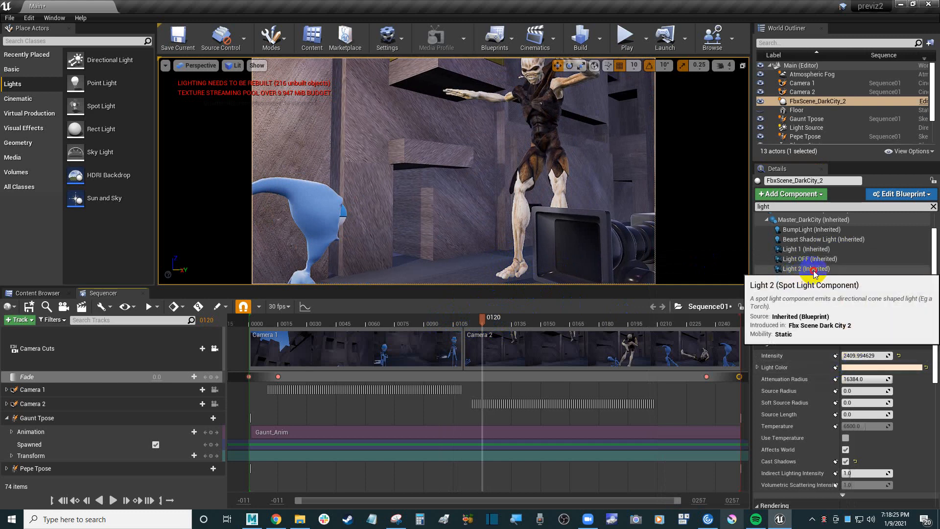
pyautogui.click(806, 270)
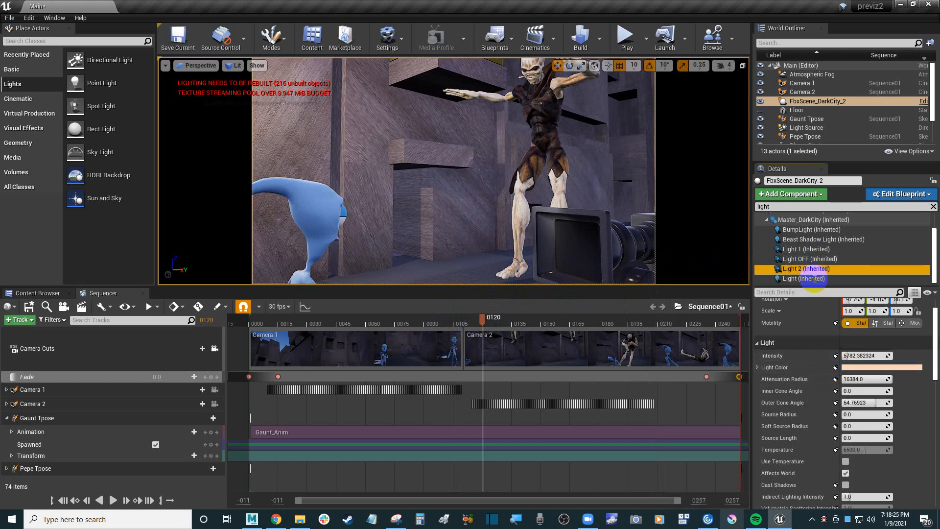
pyautogui.click(846, 485)
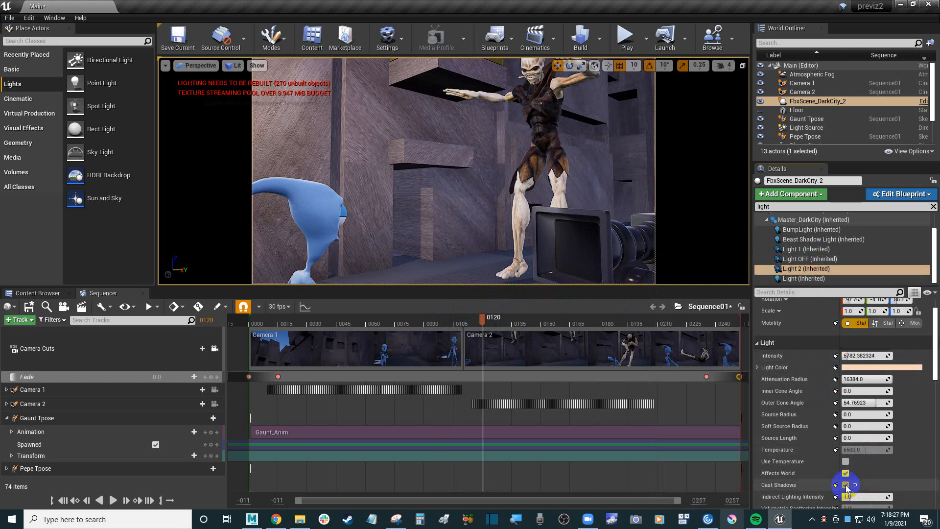
# Try a saturated pink light color on the Light 2 component
pyautogui.click(894, 368)
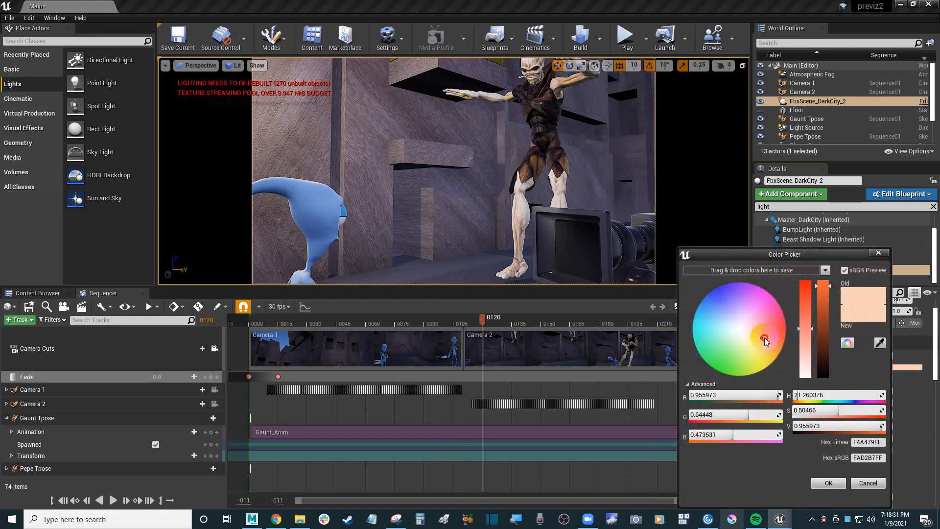
pyautogui.moveTo(765, 336); pyautogui.dragTo(806, 291)
pyautogui.click(885, 254)
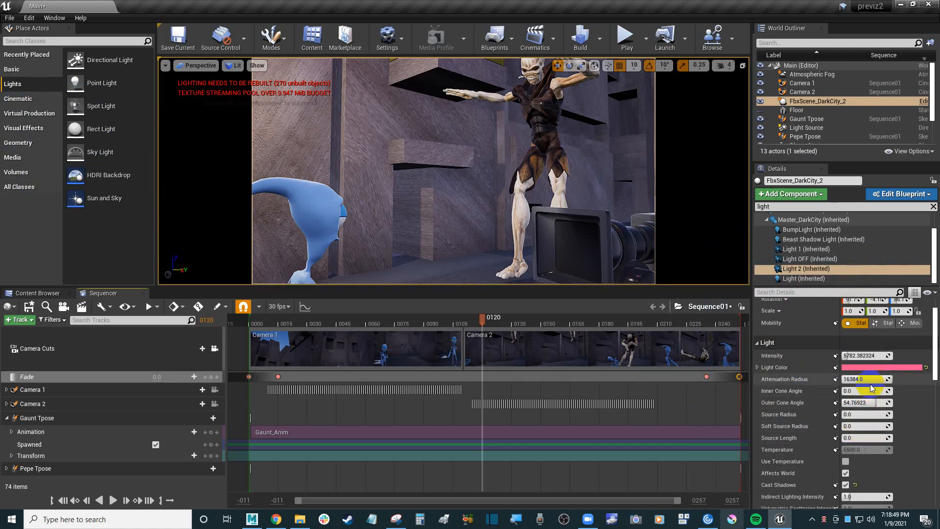
# Raise Light 2's intensity to about 66194 and change its light color to periwinkle blue, Hex sRGB 8685FAFF
pyautogui.moveTo(874, 356); pyautogui.dragTo(885, 355)
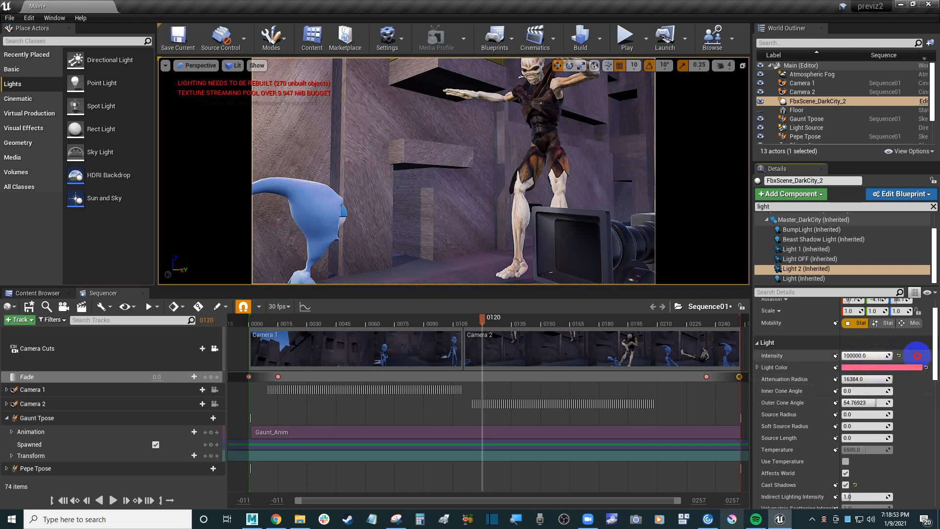
pyautogui.click(881, 368)
pyautogui.click(725, 298)
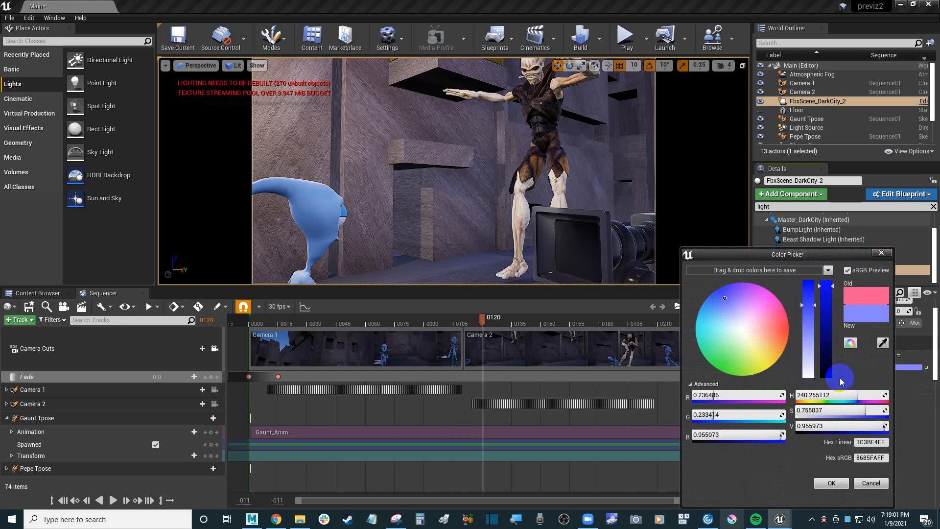
pyautogui.click(838, 487)
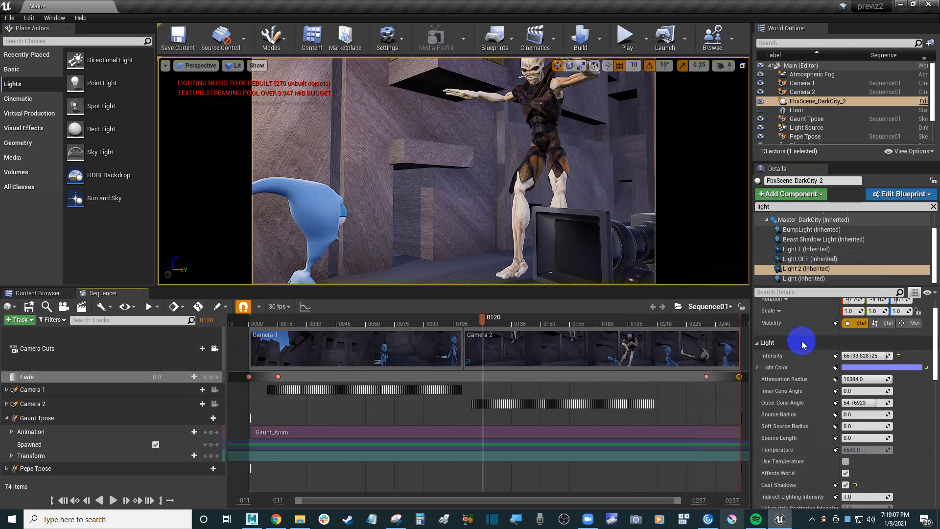
# Raise the BumpLight component's intensity to about 2899 and change its light color to blue-violet, Hex sRGB 6B2FFFFF
pyautogui.click(811, 230)
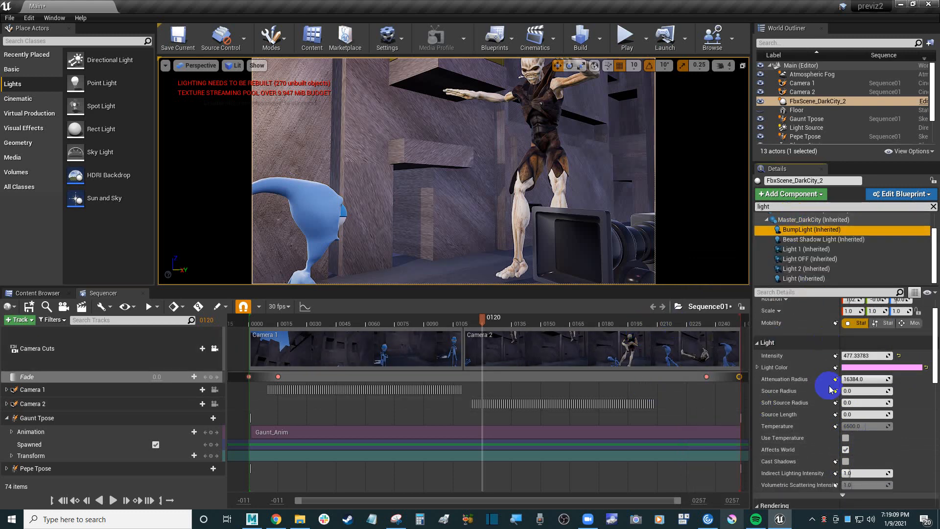
pyautogui.moveTo(862, 355); pyautogui.dragTo(857, 356)
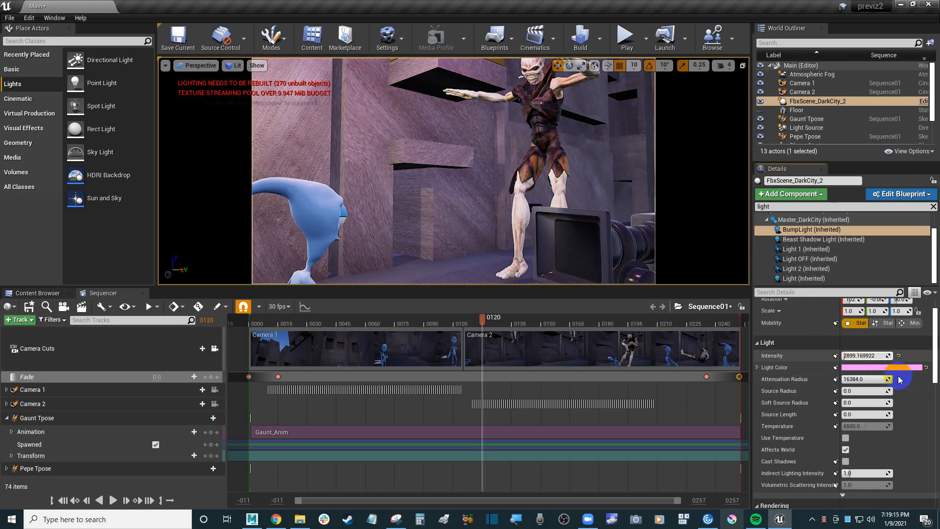
pyautogui.click(910, 370)
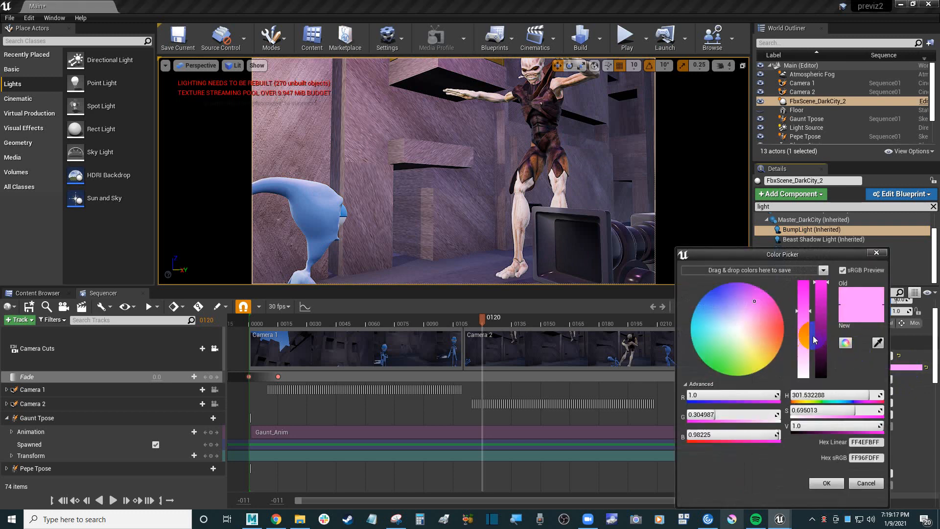
pyautogui.click(722, 294)
pyautogui.moveTo(722, 295)
pyautogui.mouseDown()
pyautogui.moveTo(711, 310)
pyautogui.moveTo(718, 289)
pyautogui.mouseUp()
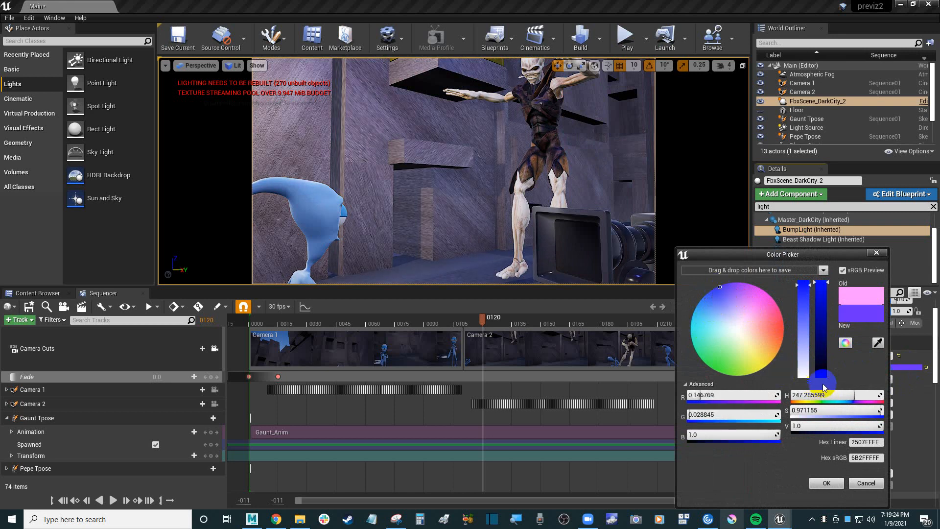
pyautogui.click(832, 486)
pyautogui.click(803, 278)
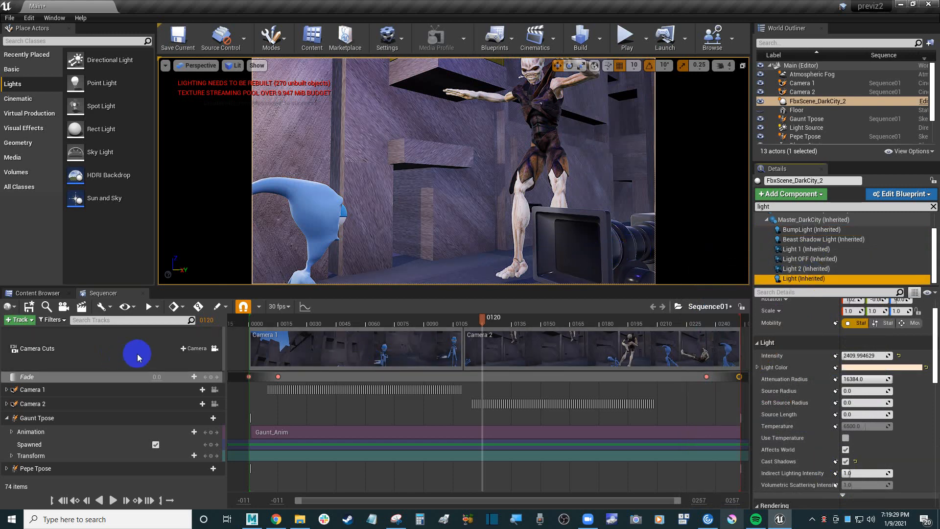
# Move the playhead to frame 138, select Camera 1, and search its details for "show" and "disp" to find a display option
pyautogui.moveTo(484, 321); pyautogui.dragTo(519, 325)
pyautogui.click(609, 247)
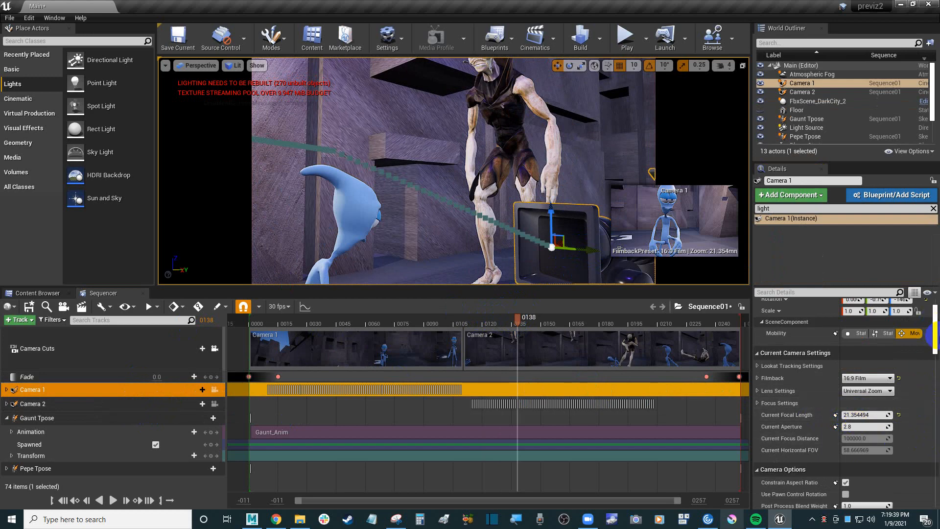
pyautogui.moveTo(936, 333); pyautogui.dragTo(937, 308)
pyautogui.click(813, 292)
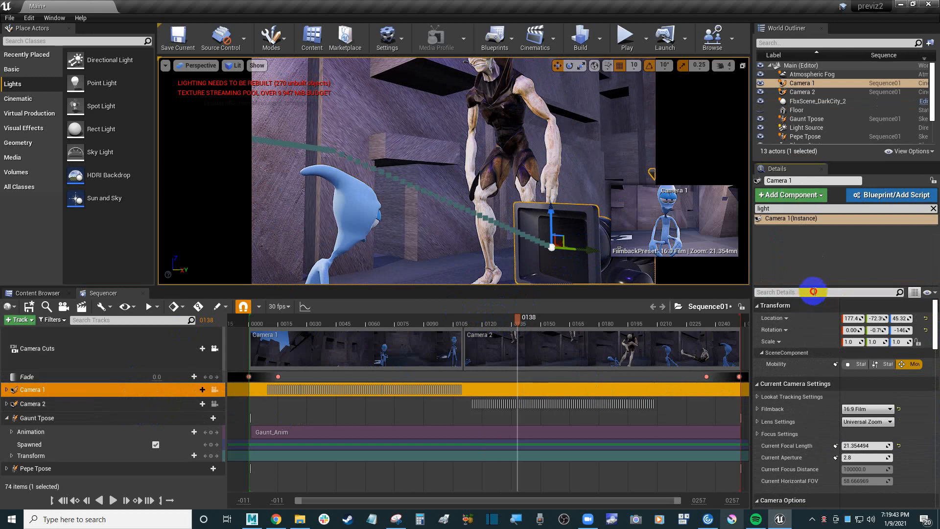
pyautogui.write('show')
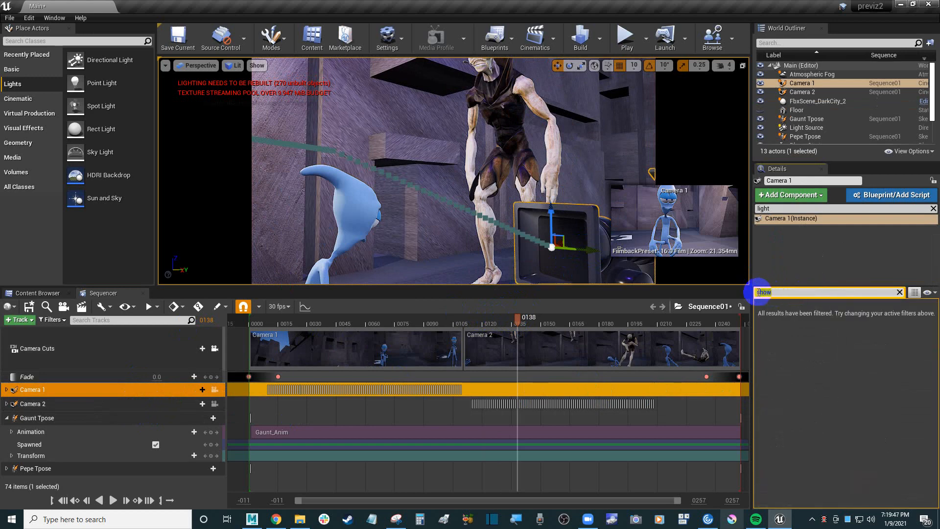
pyautogui.moveTo(758, 292); pyautogui.dragTo(791, 294)
pyautogui.write('disp')
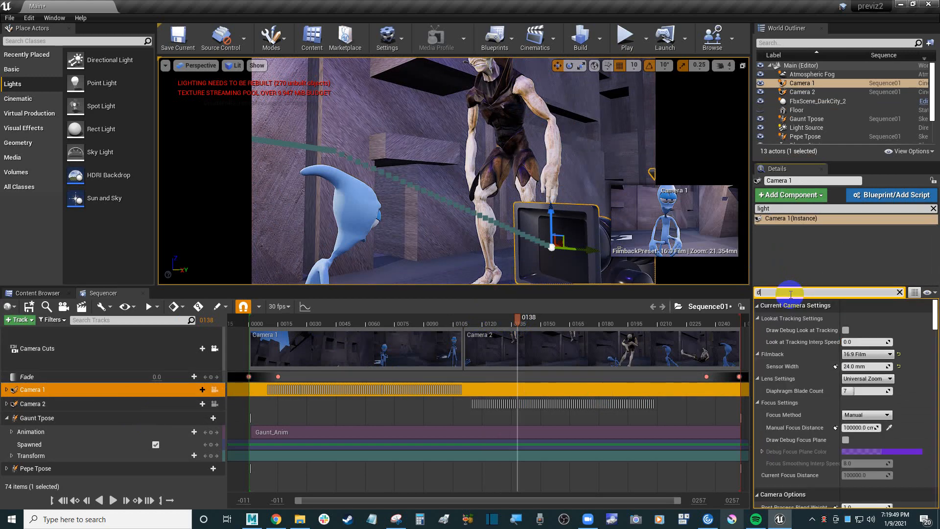
pyautogui.press('BackSpace')
pyautogui.press('BackSpace')
pyautogui.press('BackSpace')
pyautogui.press('BackSpace')
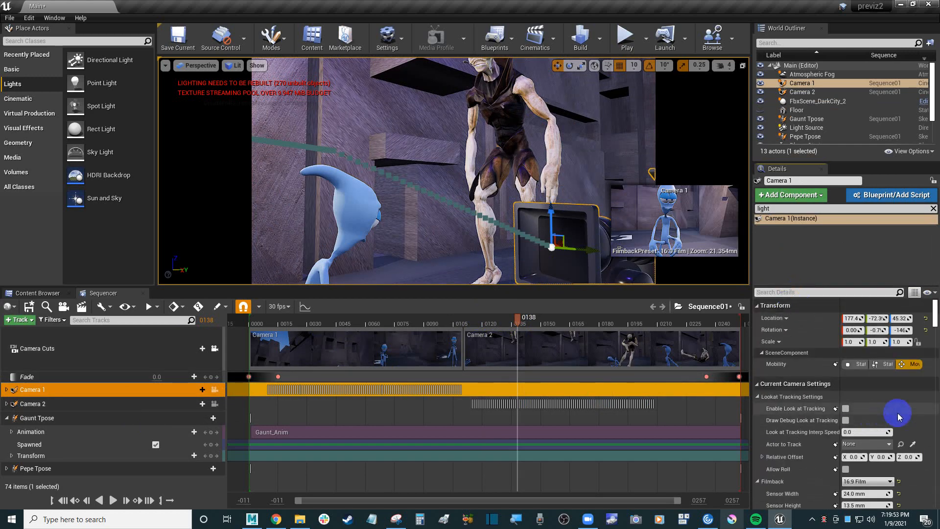
# Look through Camera 1's detail settings, from the lookat tracking options to the post process section, for a way to hide its mesh
pyautogui.scroll(-1, 901, 413)
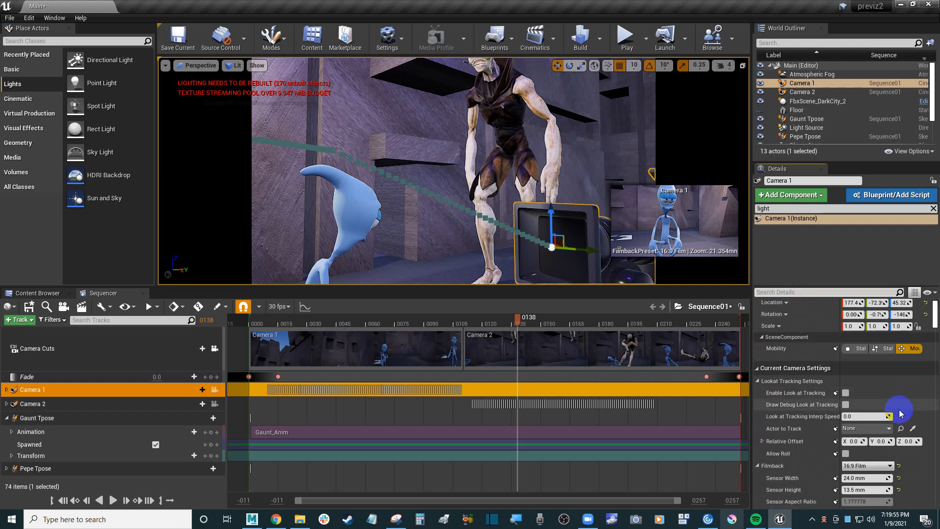
pyautogui.scroll(-1, 901, 413)
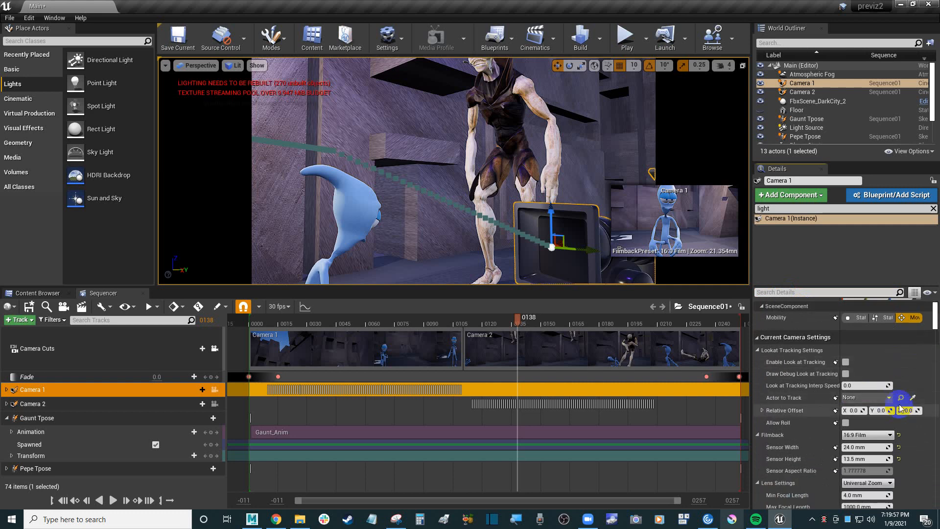
pyautogui.moveTo(936, 318); pyautogui.dragTo(936, 325)
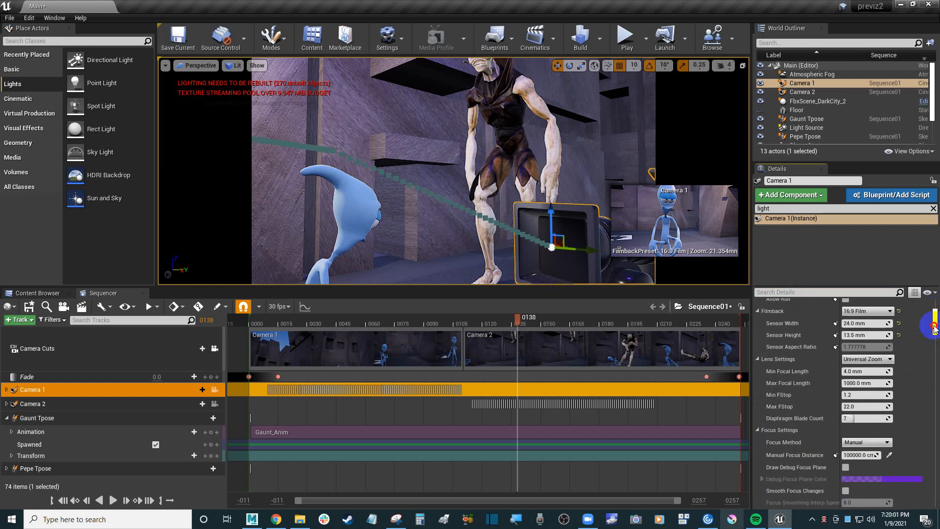
pyautogui.scroll(-1, 882, 415)
pyautogui.scroll(-1, 882, 416)
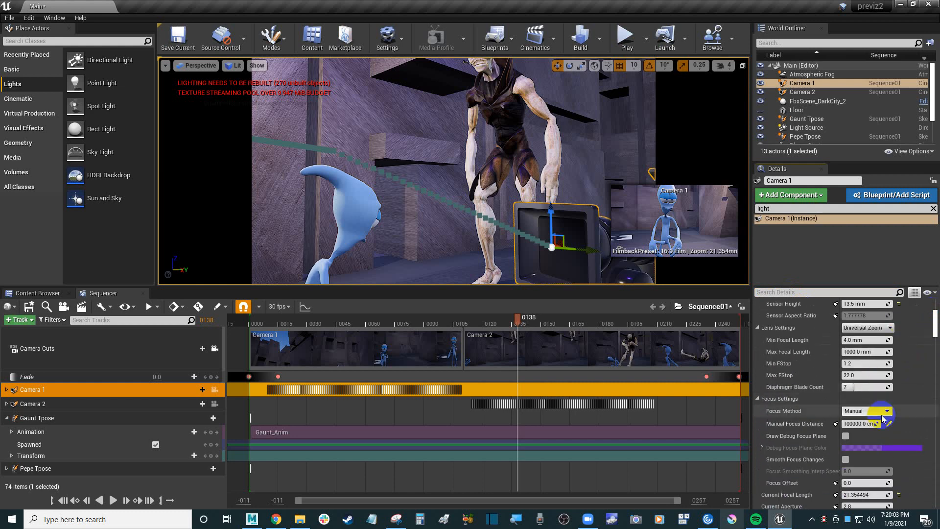
pyautogui.scroll(-1, 882, 416)
pyautogui.scroll(-2, 882, 417)
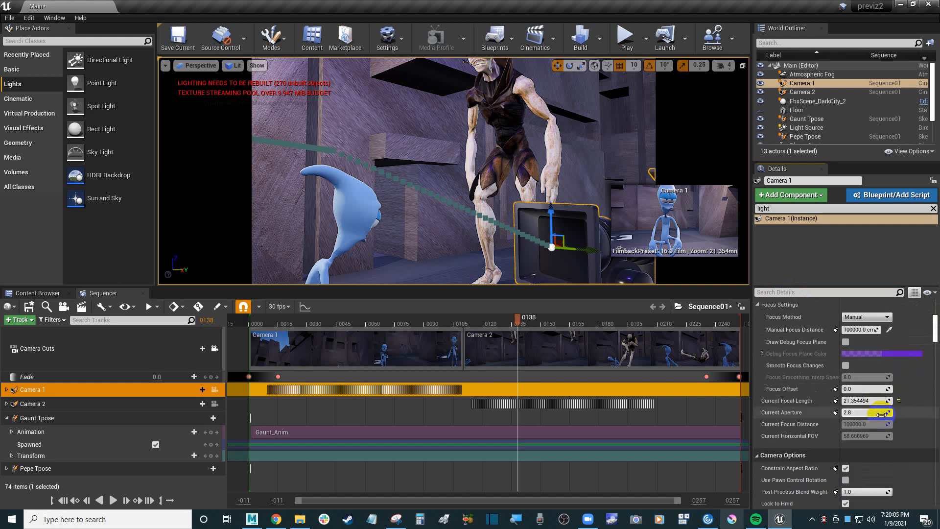
pyautogui.scroll(-3, 882, 416)
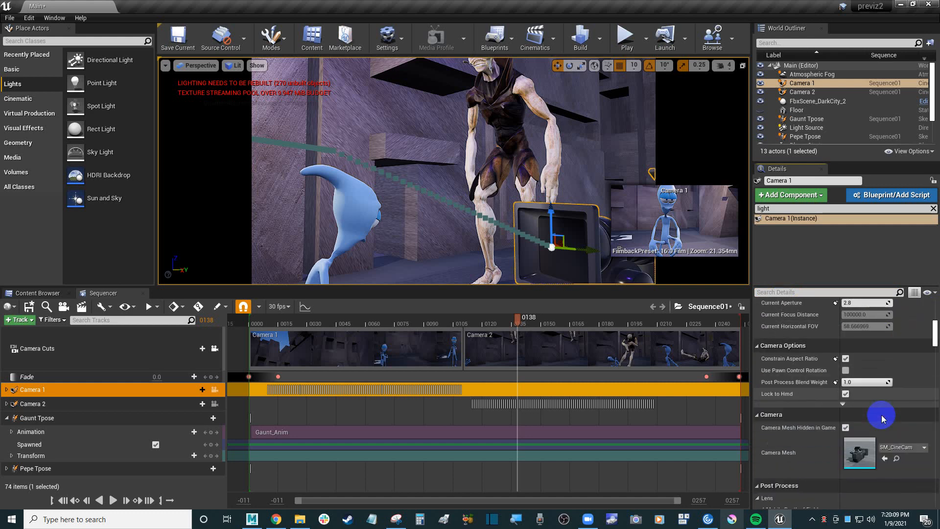
pyautogui.scroll(-1, 882, 415)
pyautogui.scroll(-2, 883, 417)
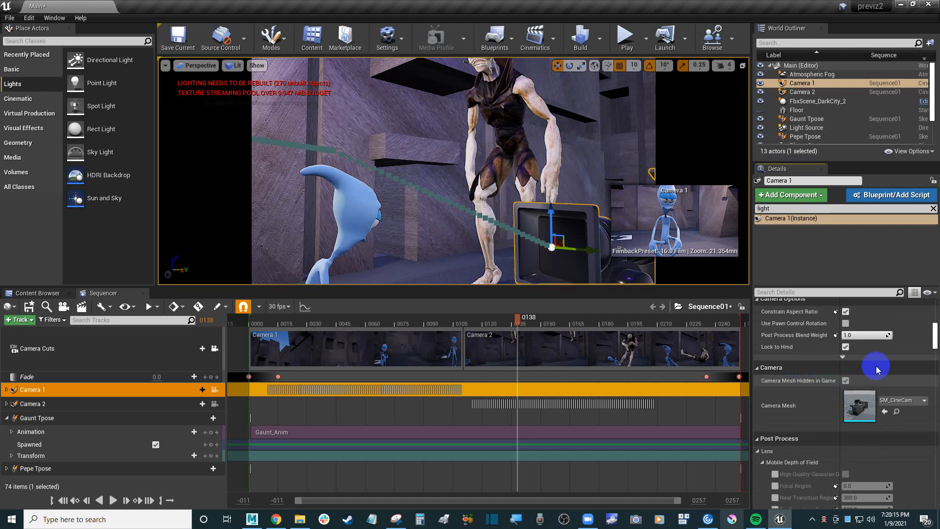
pyautogui.moveTo(936, 341); pyautogui.dragTo(935, 351)
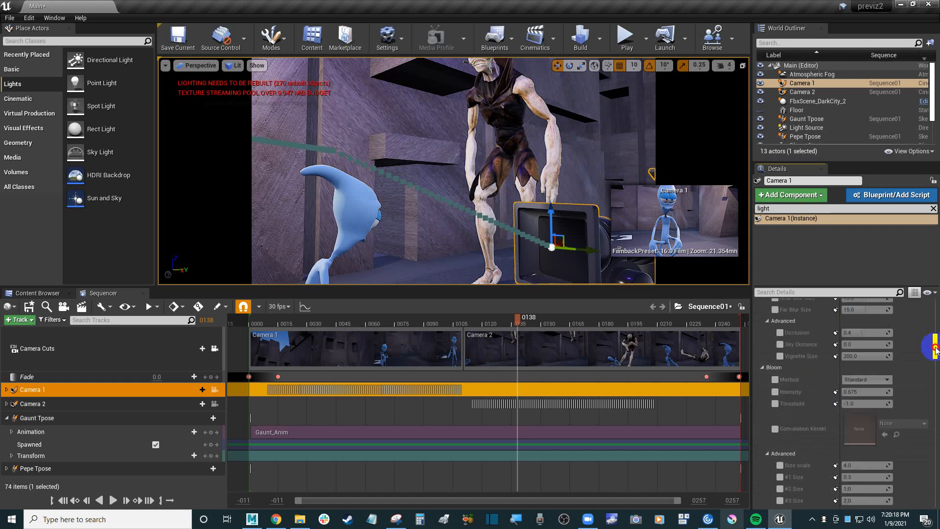
pyautogui.click(936, 306)
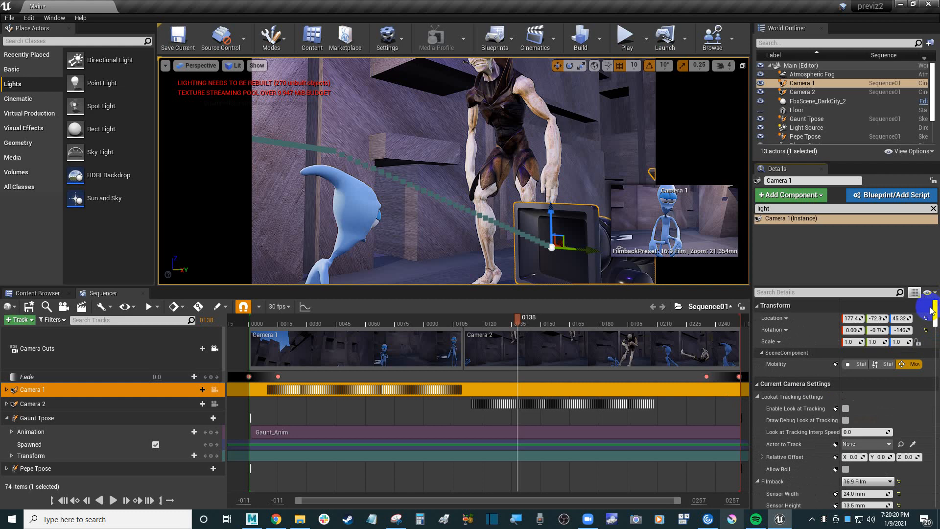
# Hide Camera 1 in the viewport through its outliner visibility and preview the sequence from frame 134 back to frame 100
pyautogui.click(762, 84)
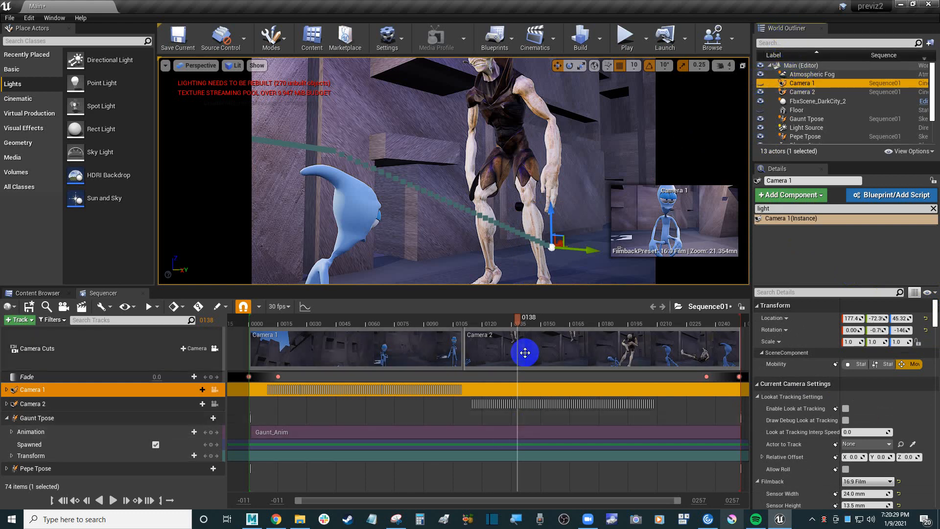
pyautogui.click(510, 325)
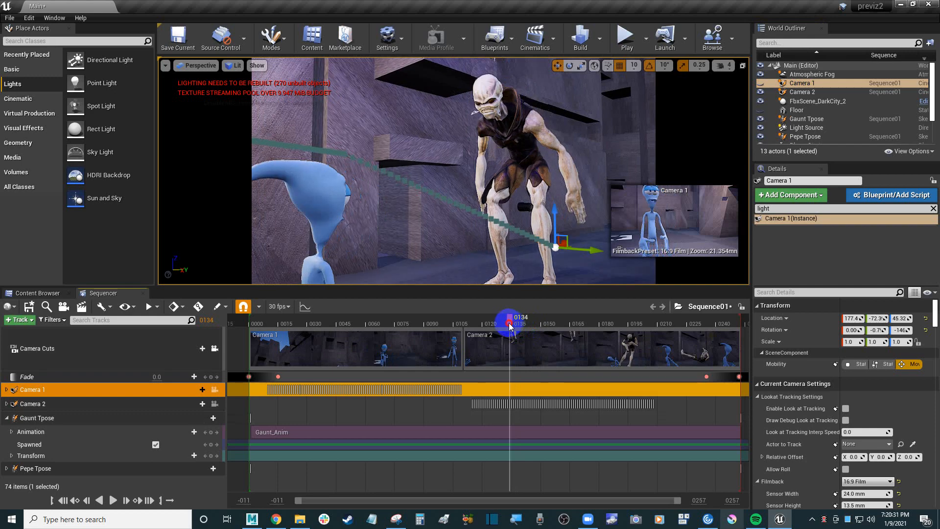
pyautogui.moveTo(510, 324); pyautogui.dragTo(443, 336)
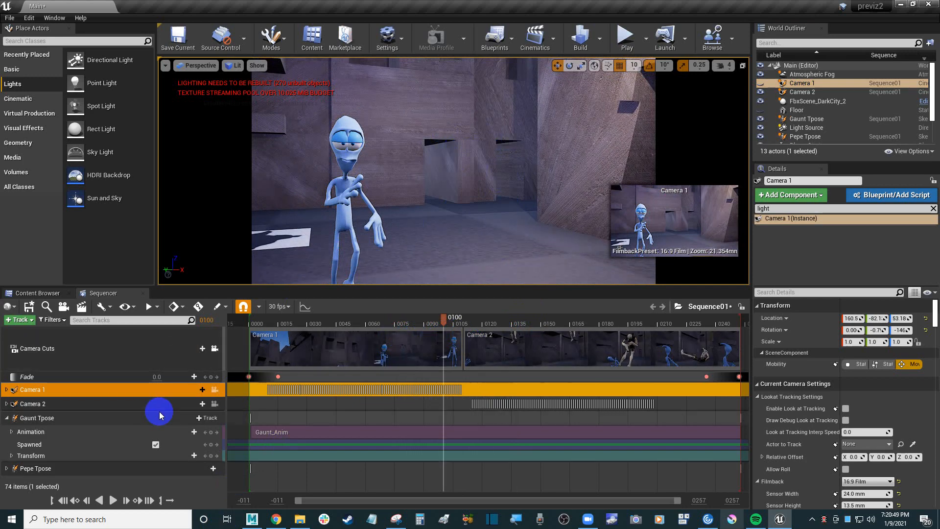
# Release the viewport from the camera cuts and pull back for a wider view of the alley around the blue character
pyautogui.click(214, 349)
pyautogui.click(215, 351)
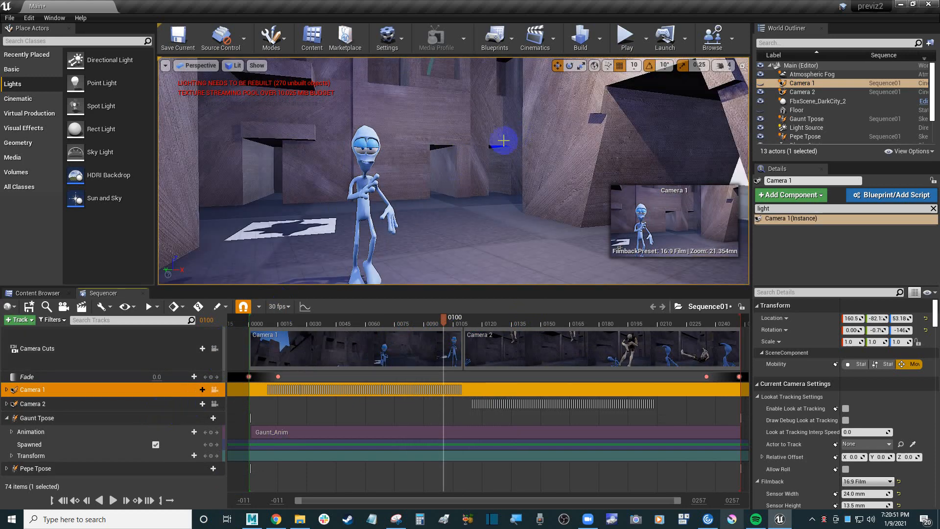
pyautogui.moveTo(475, 153)
pyautogui.mouseDown(button='right')
pyautogui.moveTo(469, 176)
pyautogui.moveTo(473, 153)
pyautogui.mouseUp(button='right')
pyautogui.scroll(-5, 476, 153)
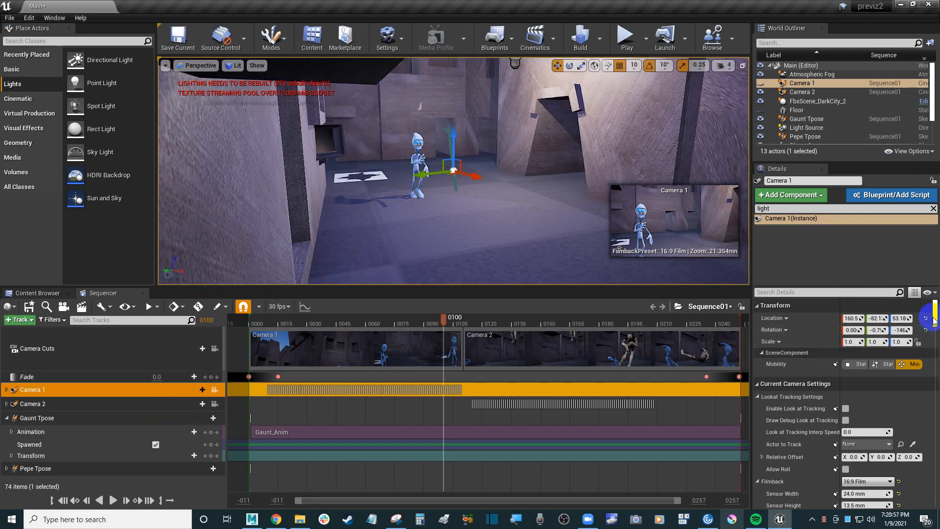
# Move the DarkCity scene's inherited Light OFF spotlight closer to the blue character, to about X -174 and Z -192
pyautogui.click(831, 101)
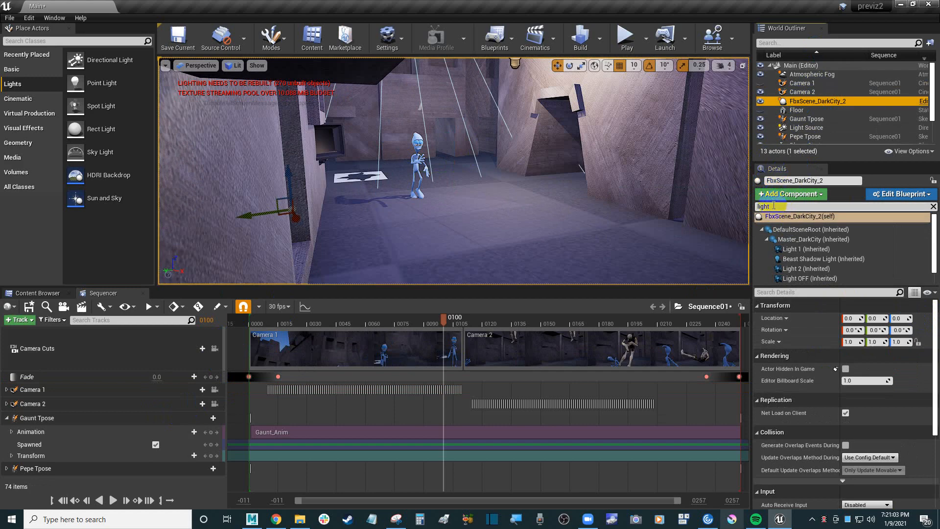
pyautogui.click(809, 278)
pyautogui.keyDown('alt'); pyautogui.moveTo(490, 152); pyautogui.dragTo(448, 98); pyautogui.keyUp('alt')
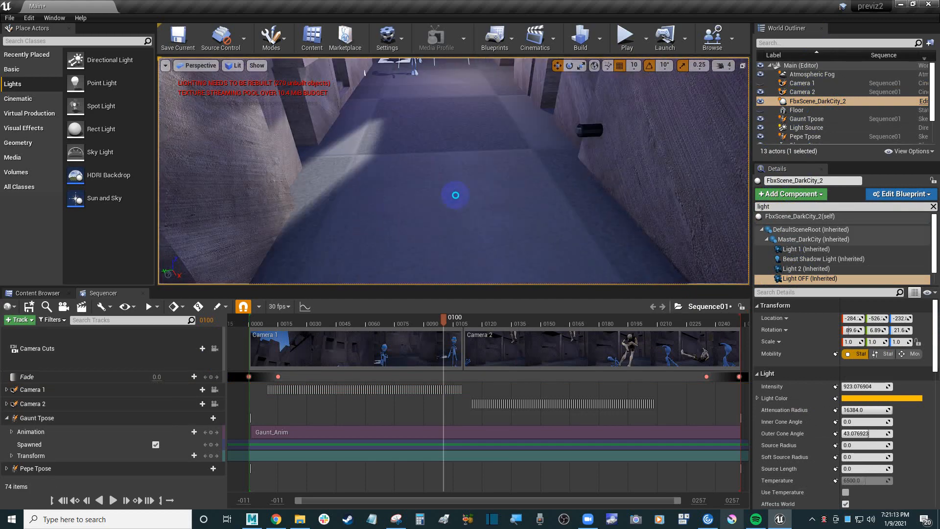
pyautogui.keyDown('alt'); pyautogui.moveTo(457, 186); pyautogui.dragTo(457, 184, button='right'); pyautogui.keyUp('alt')
pyautogui.keyDown('alt'); pyautogui.moveTo(458, 184); pyautogui.dragTo(433, 155); pyautogui.keyUp('alt')
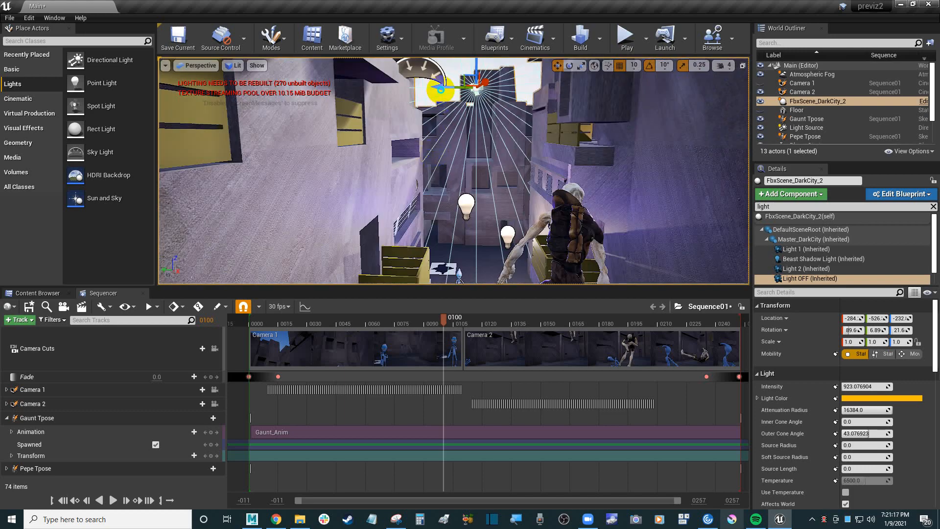
pyautogui.moveTo(440, 90); pyautogui.dragTo(632, 286, button='right')
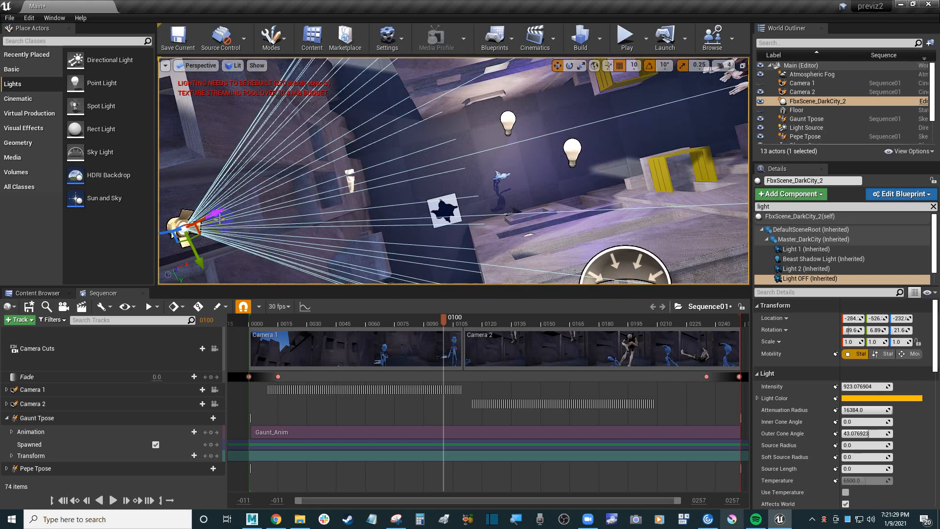
pyautogui.moveTo(221, 212); pyautogui.dragTo(248, 205)
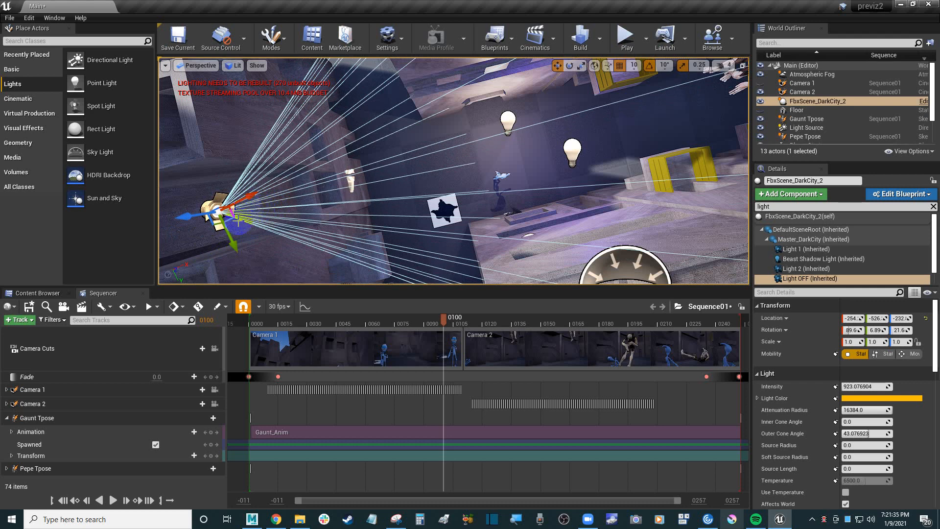
pyautogui.moveTo(237, 216); pyautogui.dragTo(350, 214)
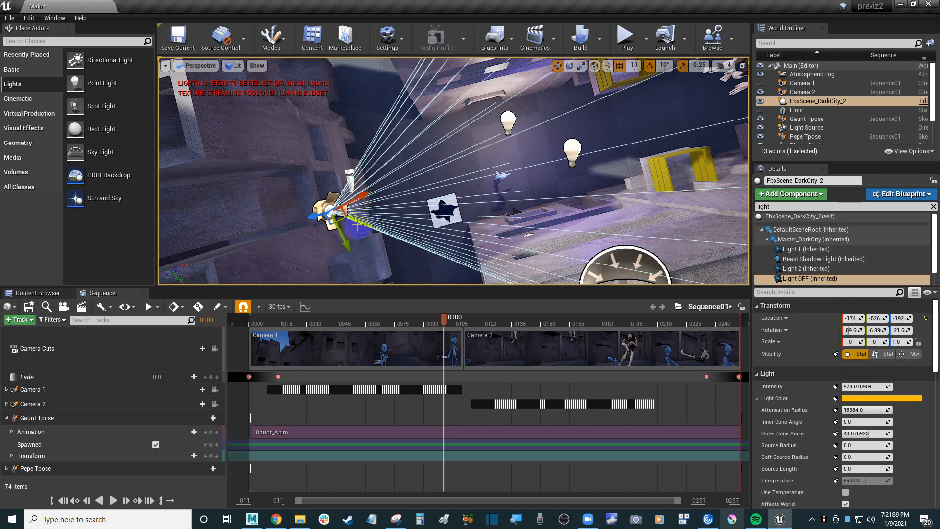
# Rotate Light OFF to about 61.6° on its third rotation axis and check the build options for lighting
pyautogui.press('r')
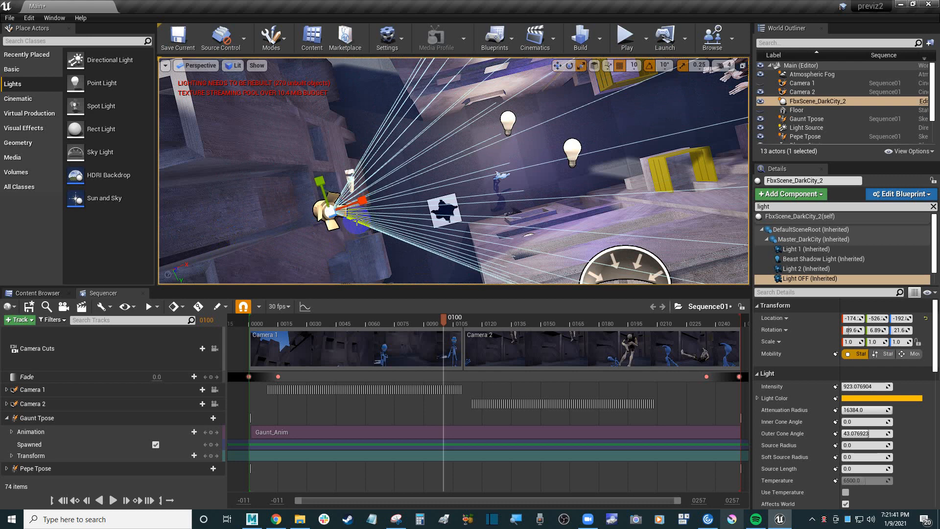
pyautogui.press('e')
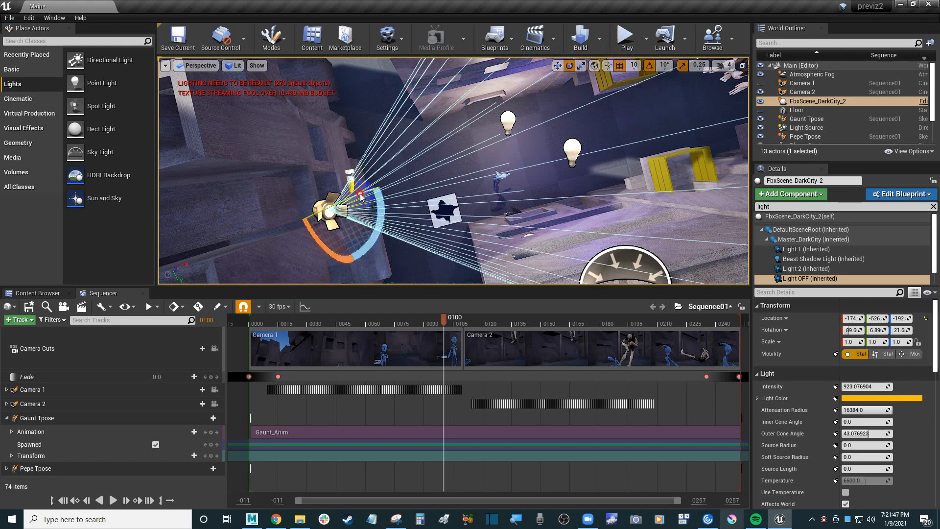
pyautogui.moveTo(326, 210); pyautogui.dragTo(363, 193)
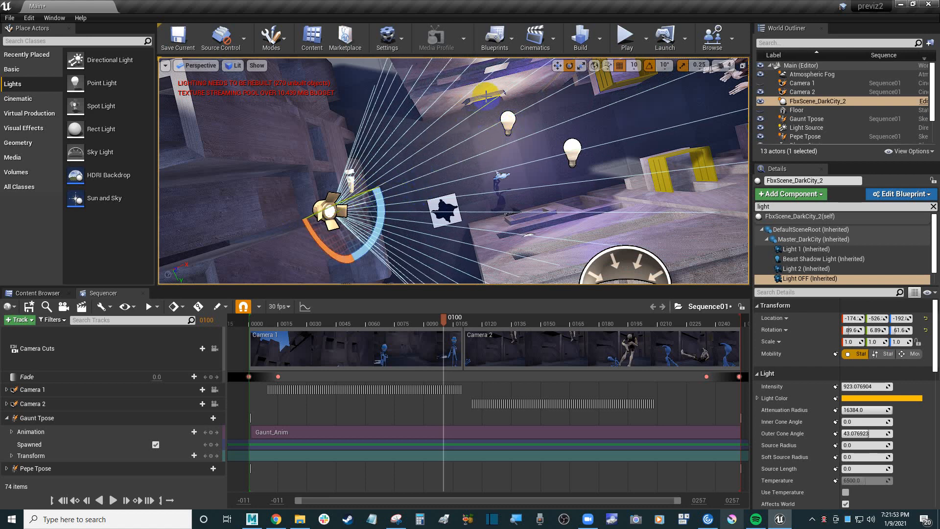
pyautogui.click(600, 40)
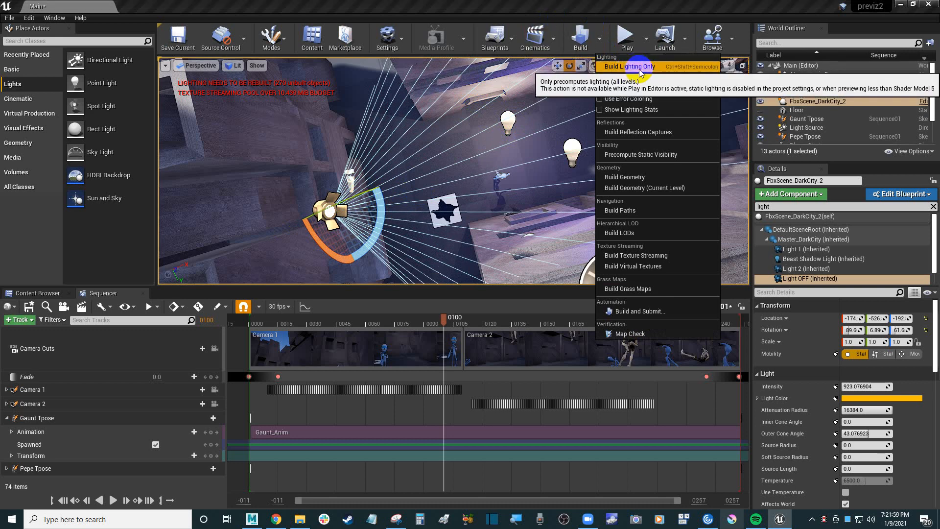
pyautogui.click(513, 97)
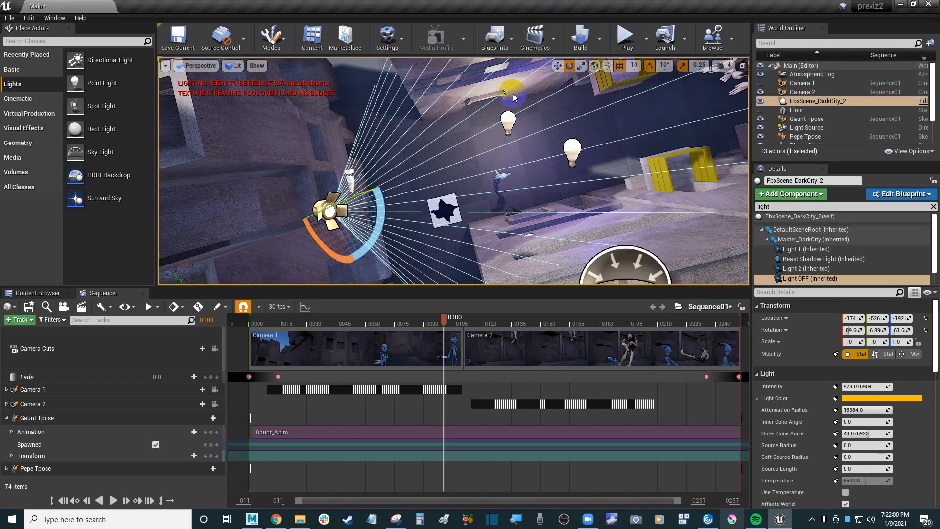
# Rotate the purple point light to about 169° and the neighbouring inherited Light to about 69.9° on the third rotation axis
pyautogui.click(573, 152)
pyautogui.moveTo(579, 158); pyautogui.dragTo(782, 147)
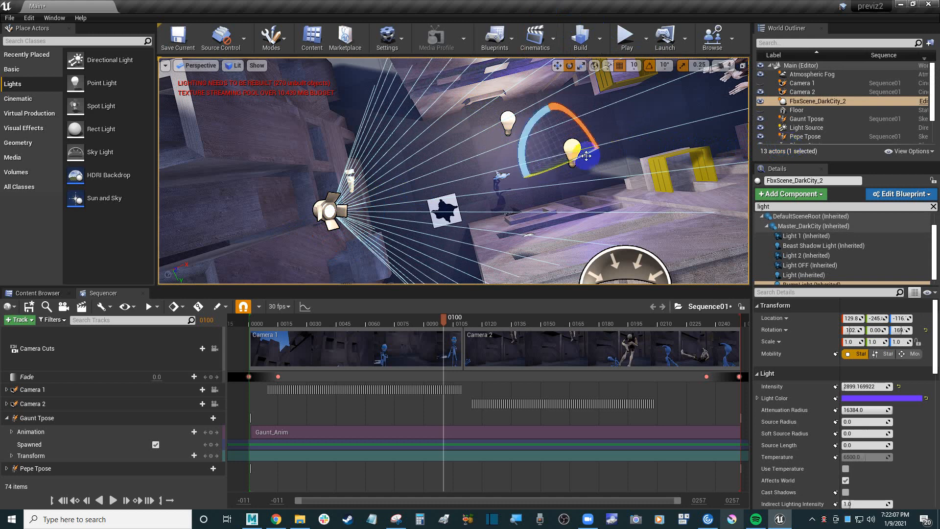
pyautogui.click(508, 121)
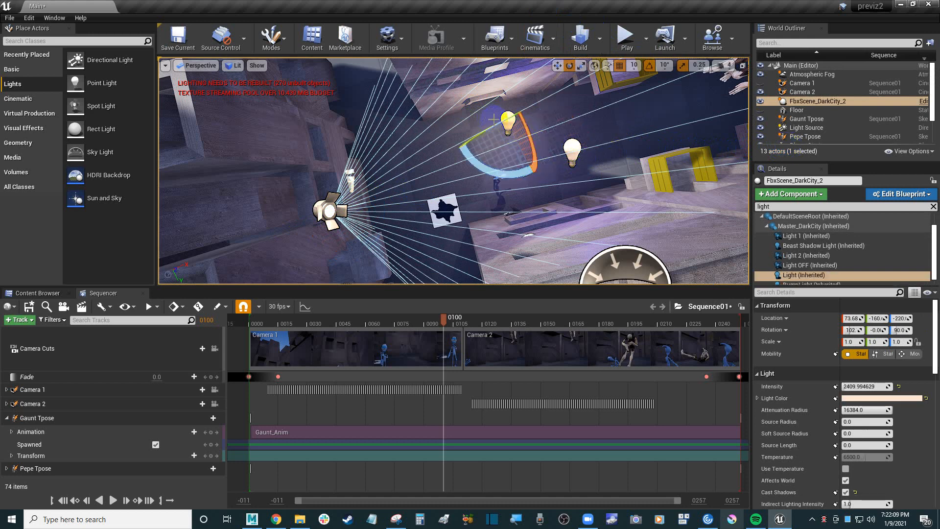
pyautogui.moveTo(499, 123); pyautogui.dragTo(446, 126)
pyautogui.moveTo(540, 172); pyautogui.dragTo(523, 112, button='right')
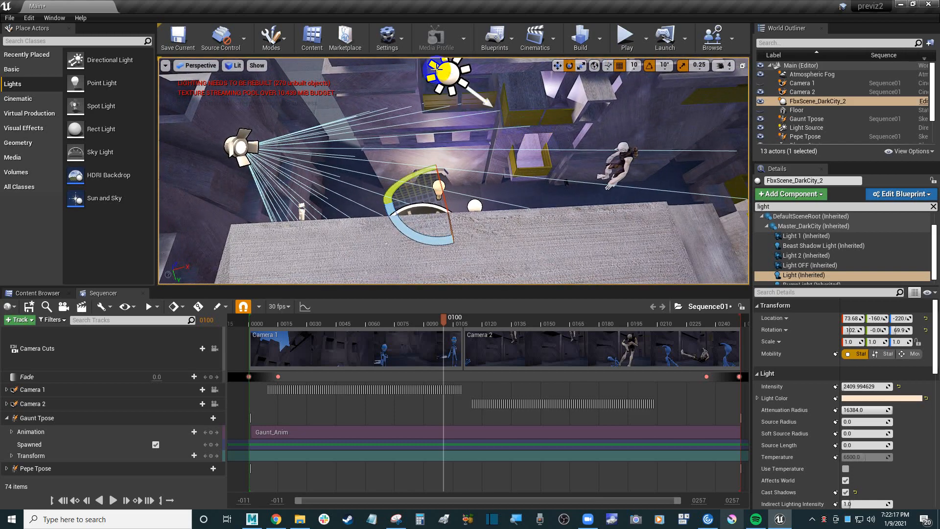
# Select the directional Light Source, lock the viewport to the camera cuts and scrub the sequence back to frame 2
pyautogui.click(448, 73)
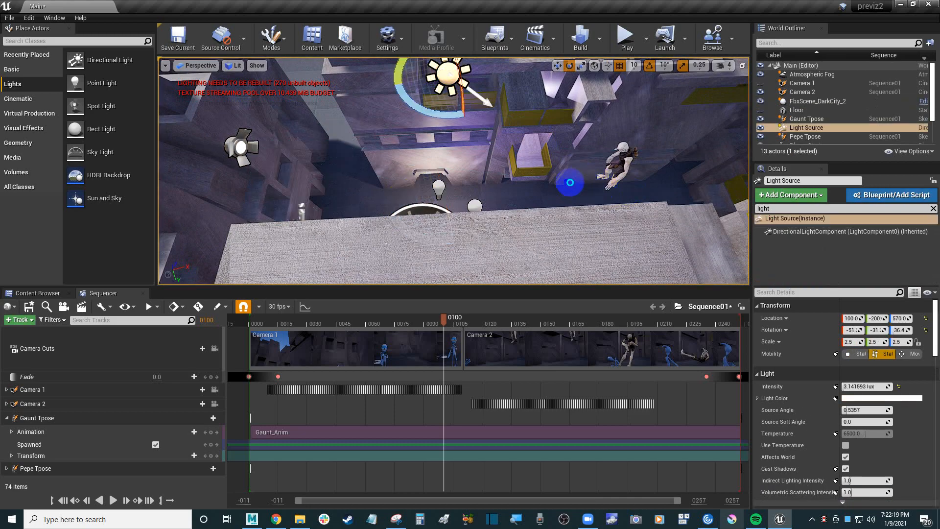
pyautogui.moveTo(557, 216); pyautogui.dragTo(546, 153, button='right')
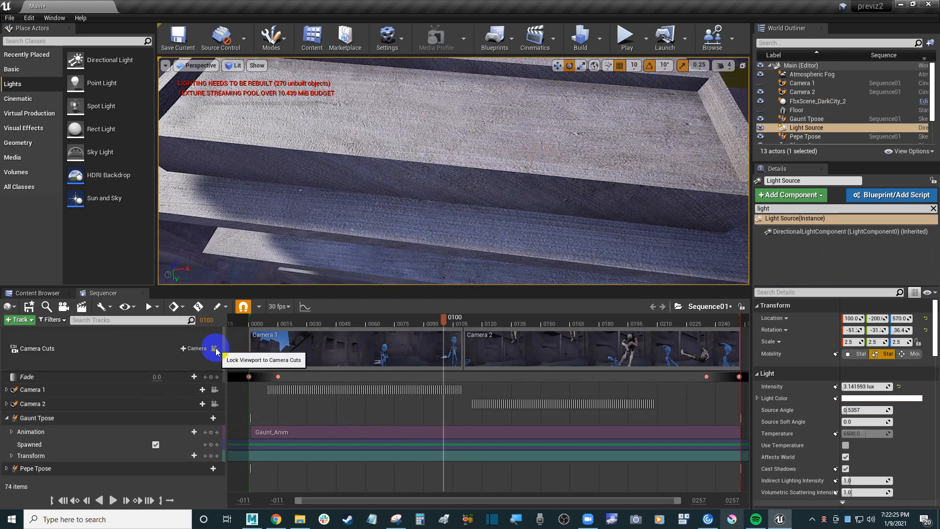
pyautogui.click(214, 348)
pyautogui.moveTo(466, 315); pyautogui.dragTo(255, 325)
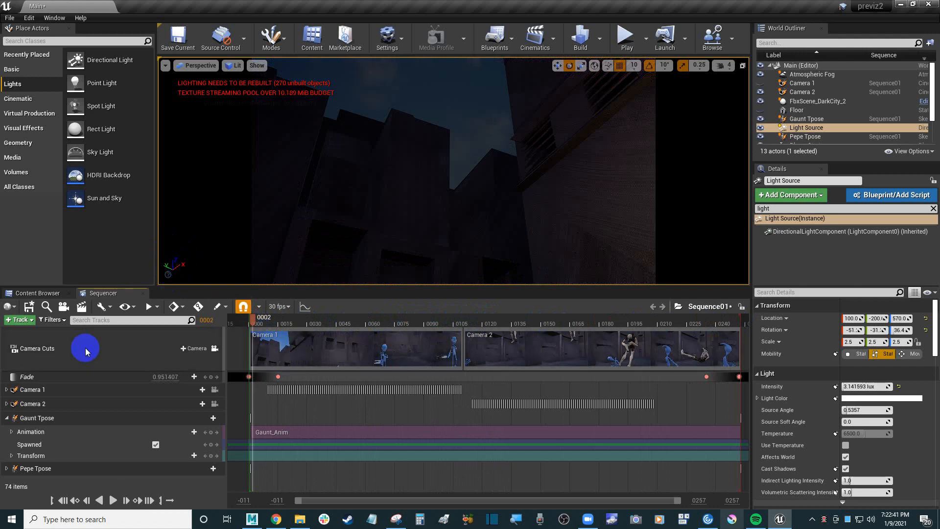
# Open the render movie settings with the Camera Cuts track selected and set the image output format to Apple ProRes Encoder (mov)
pyautogui.click(100, 347)
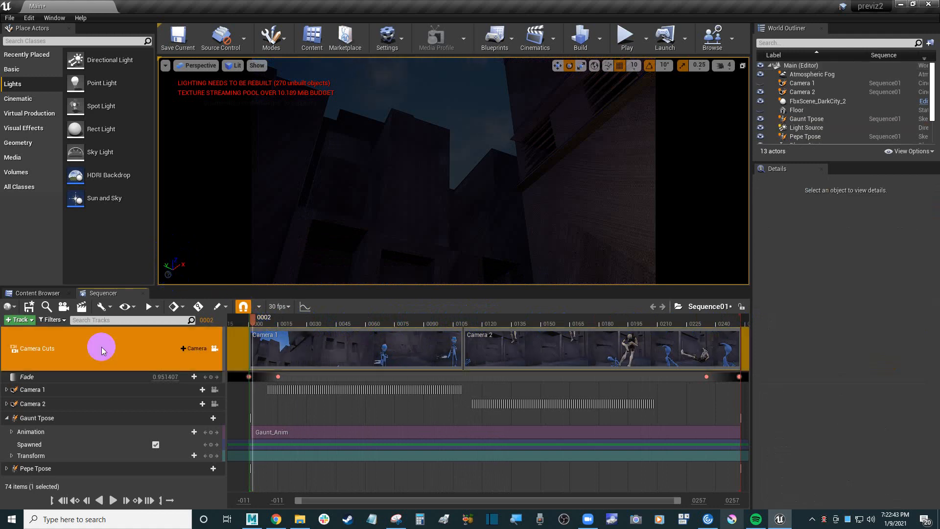
pyautogui.click(82, 307)
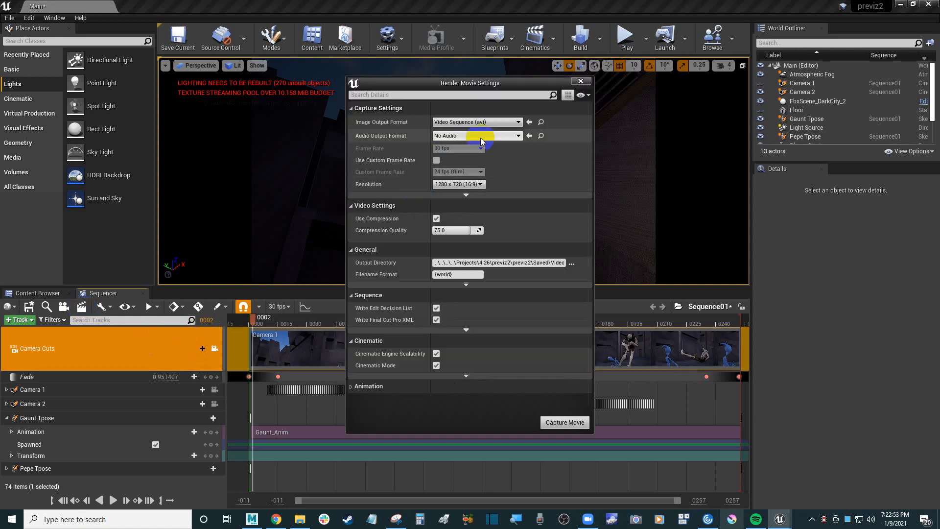
pyautogui.click(490, 121)
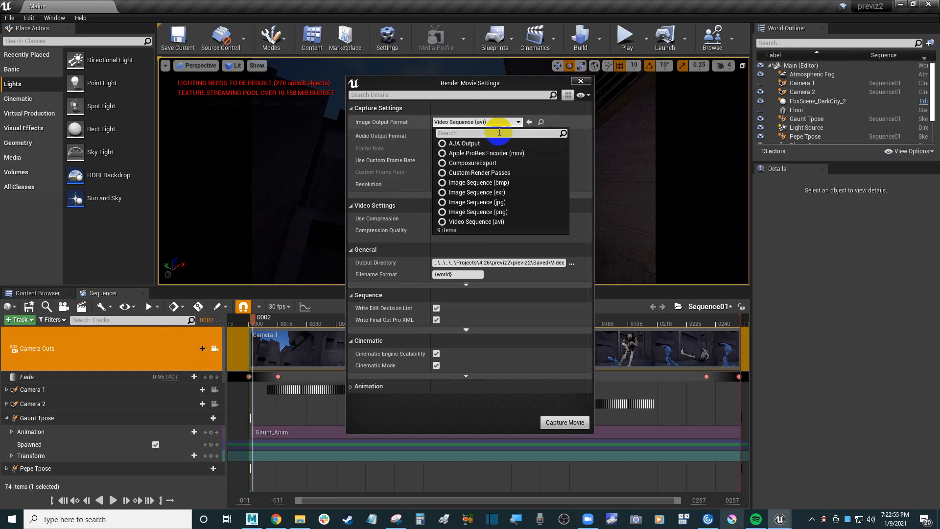
pyautogui.click(513, 154)
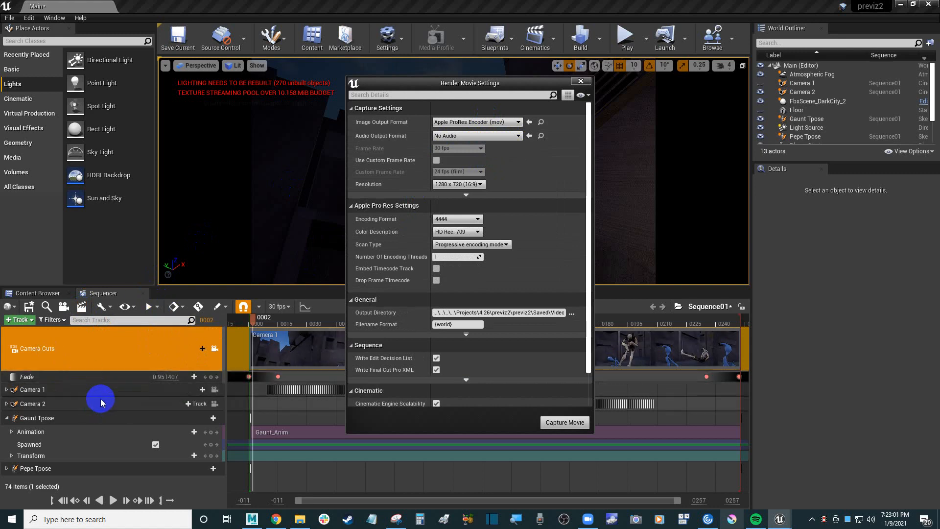
# Look up the audio track option among the sequence's available track types
pyautogui.click(23, 322)
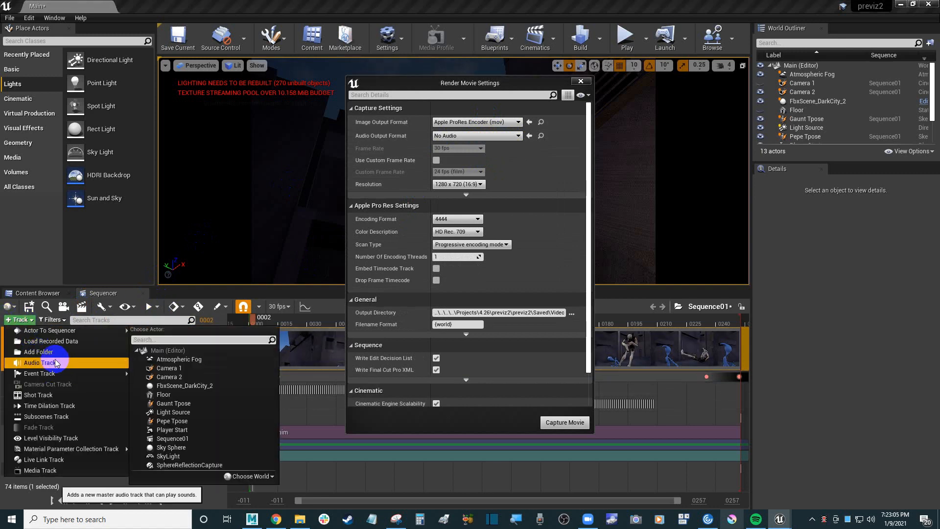
pyautogui.click(391, 6)
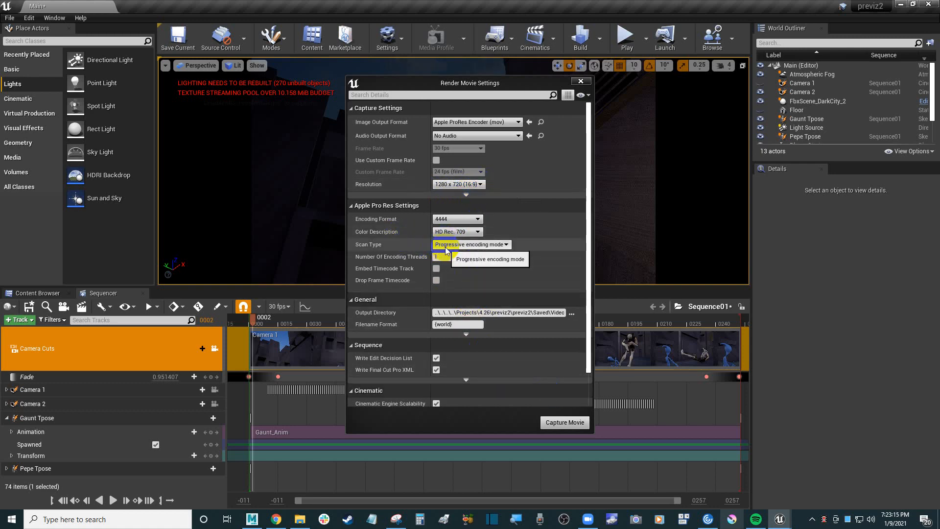
pyautogui.click(568, 422)
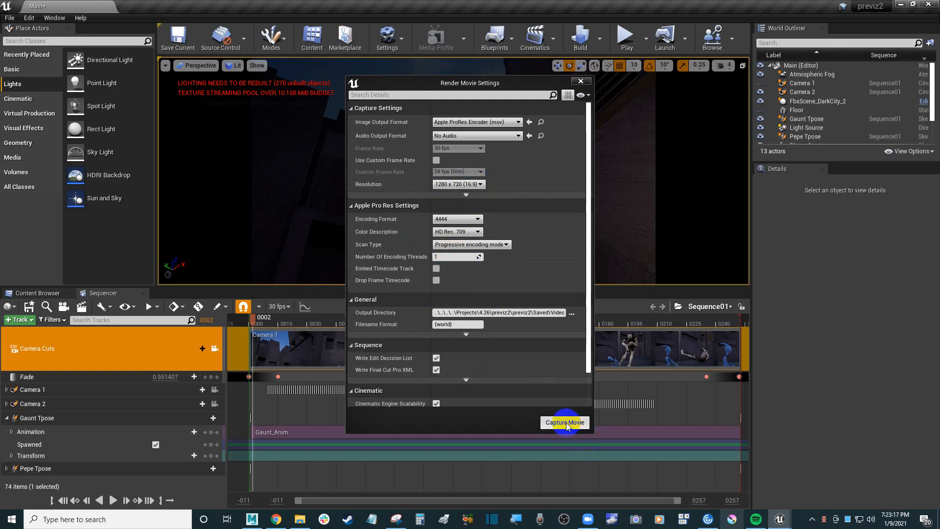
# Try to set the movie's output directory to a folder named seq01 on the Desktop
pyautogui.click(572, 313)
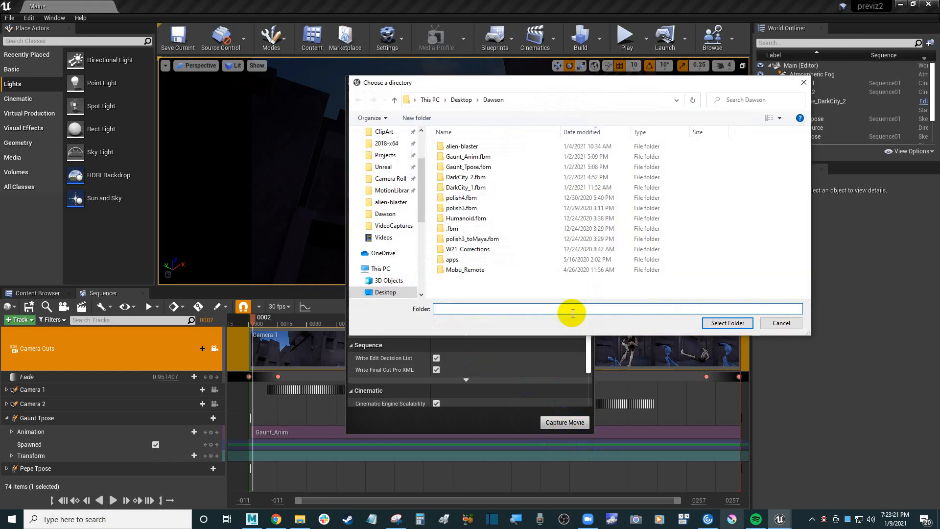
pyautogui.scroll(2, 422, 139)
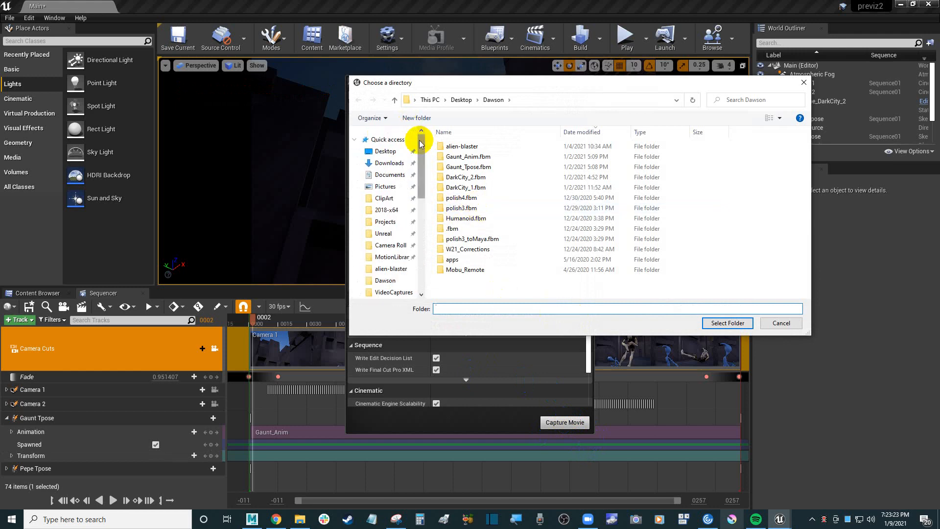
pyautogui.click(386, 151)
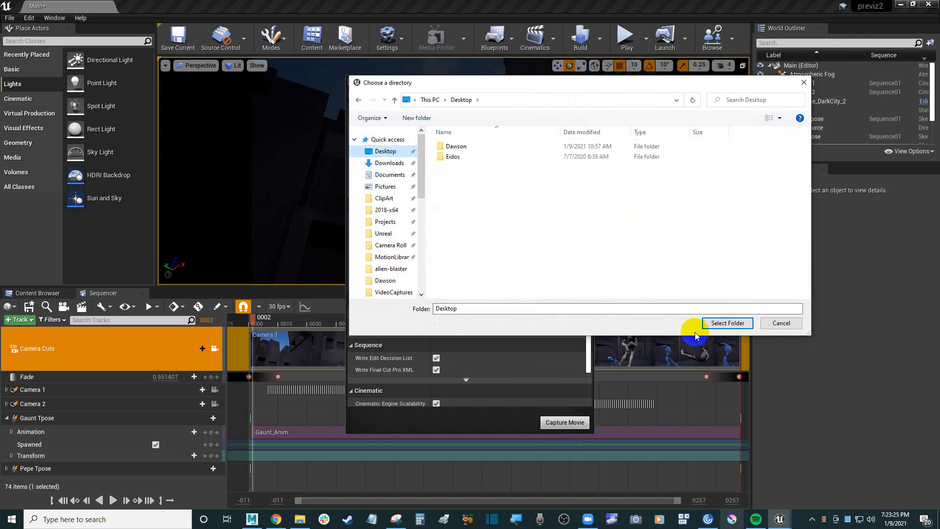
pyautogui.doubleClick(477, 311)
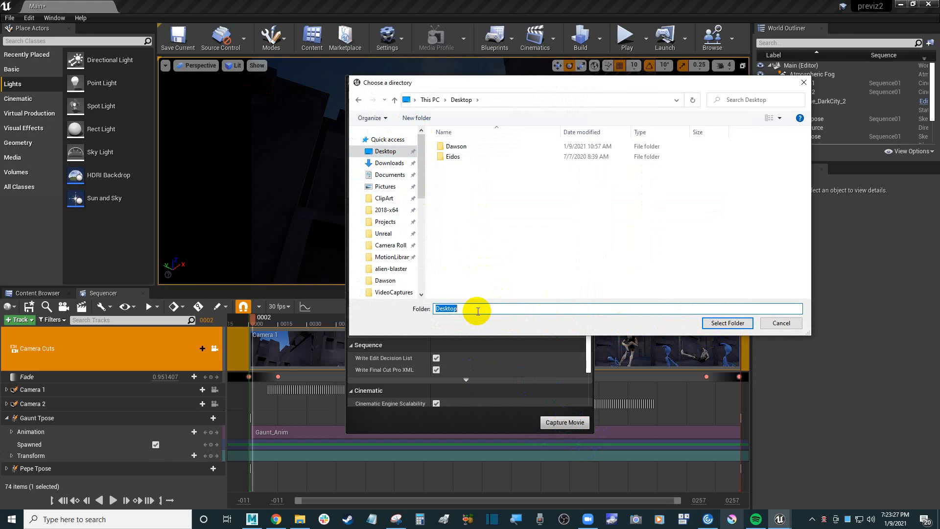
pyautogui.write('se')
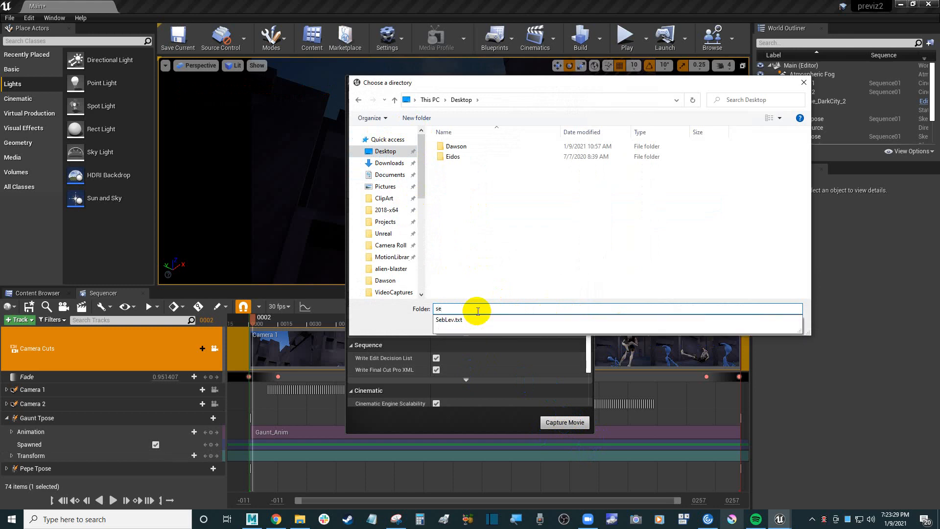
pyautogui.write('q01')
pyautogui.press('Return')
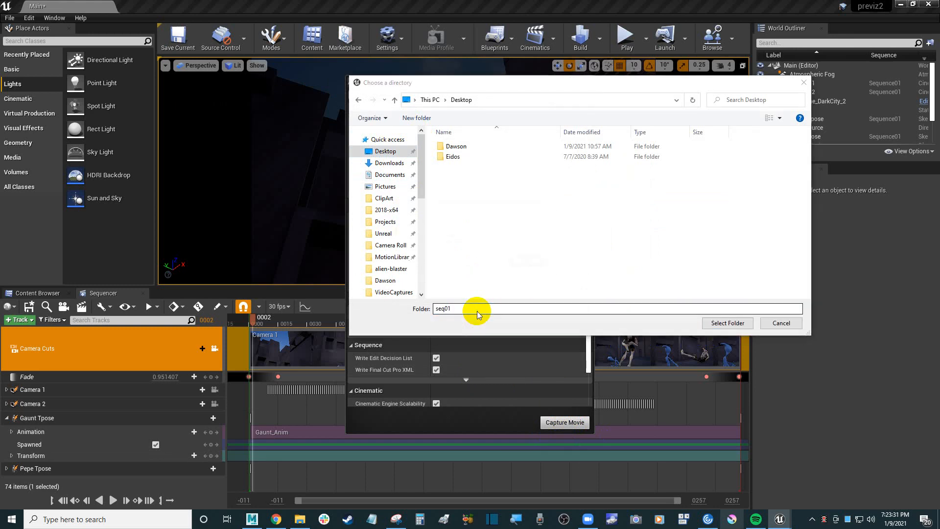
pyautogui.click(530, 264)
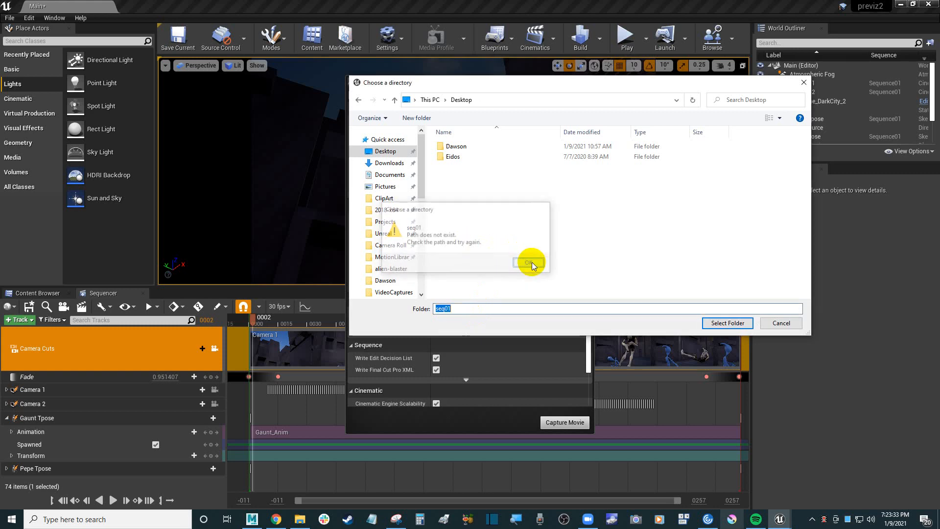
# Choose the Dawson folder on the Desktop as the movie's output directory
pyautogui.doubleClick(464, 146)
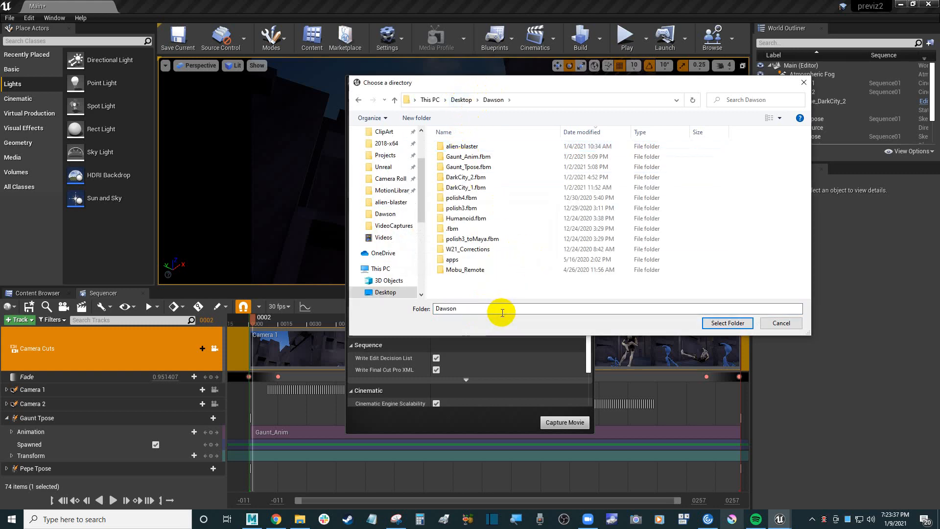
pyautogui.doubleClick(468, 308)
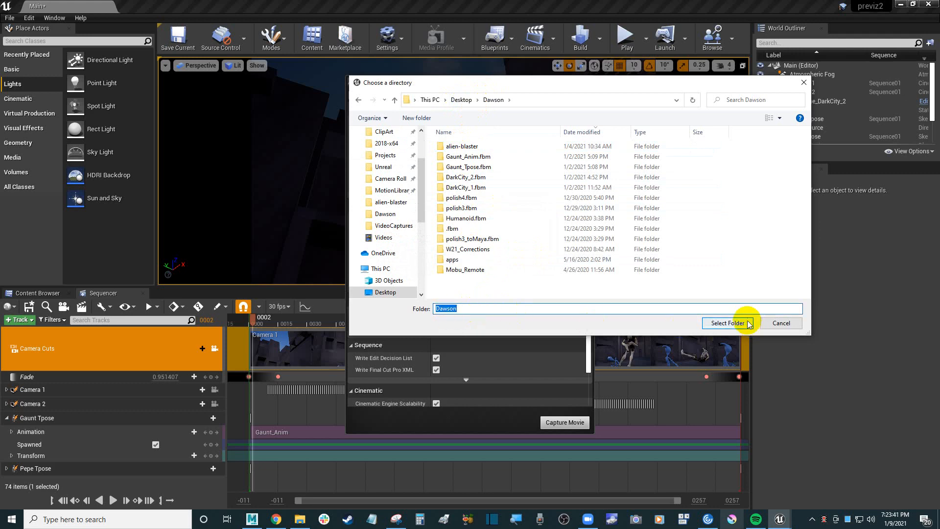
pyautogui.click(727, 323)
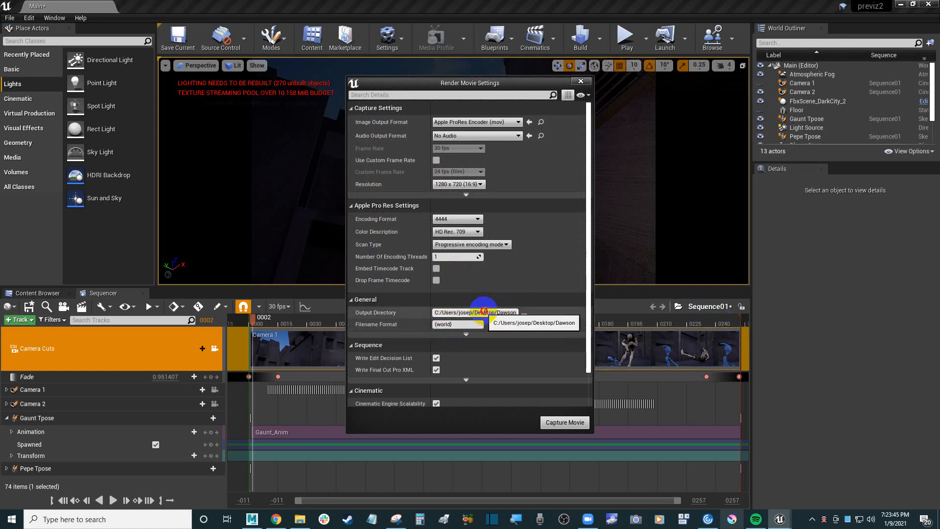
# Check the filename format and Dawson output directory, and capture the movie, saving all the listed unsaved content
pyautogui.click(453, 325)
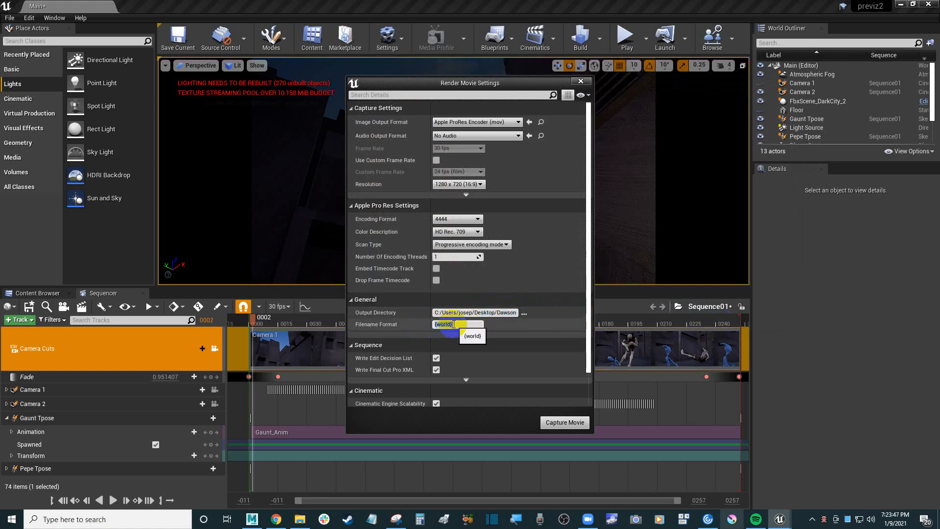
pyautogui.click(466, 335)
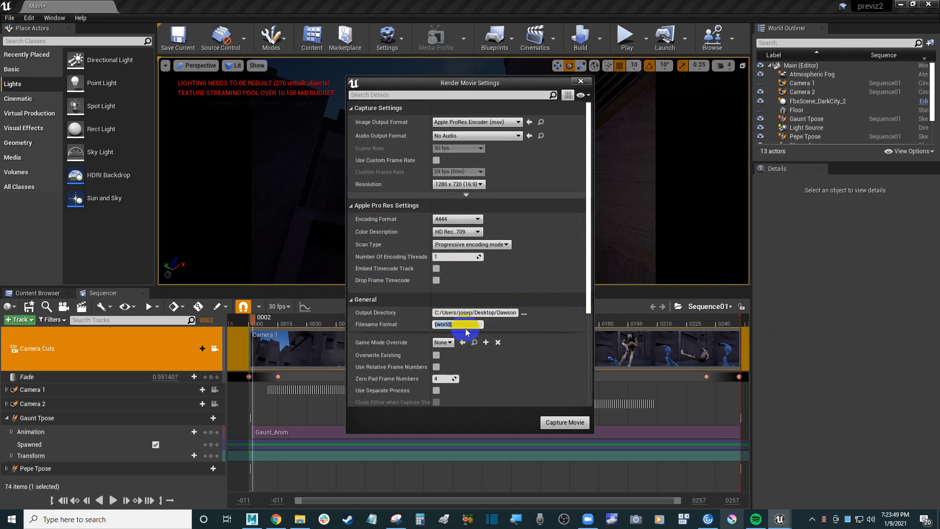
pyautogui.click(504, 313)
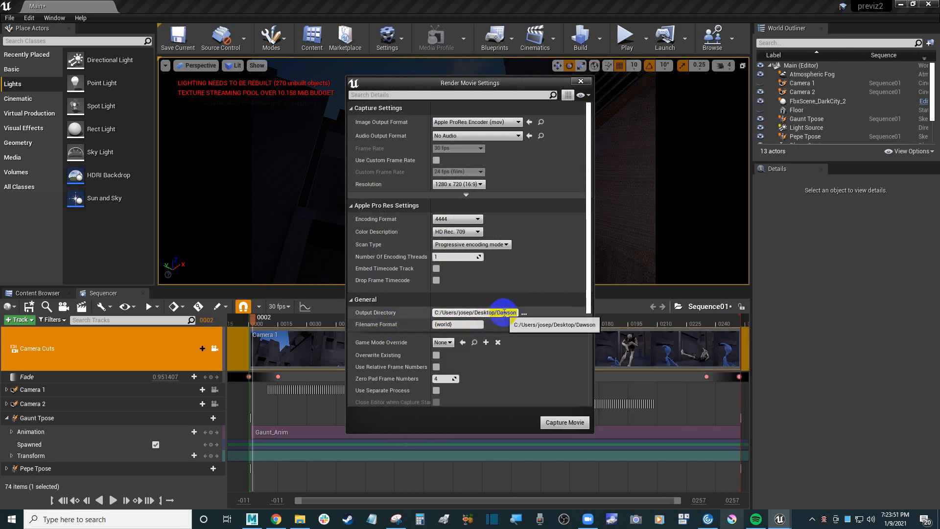
pyautogui.moveTo(482, 313); pyautogui.dragTo(536, 317)
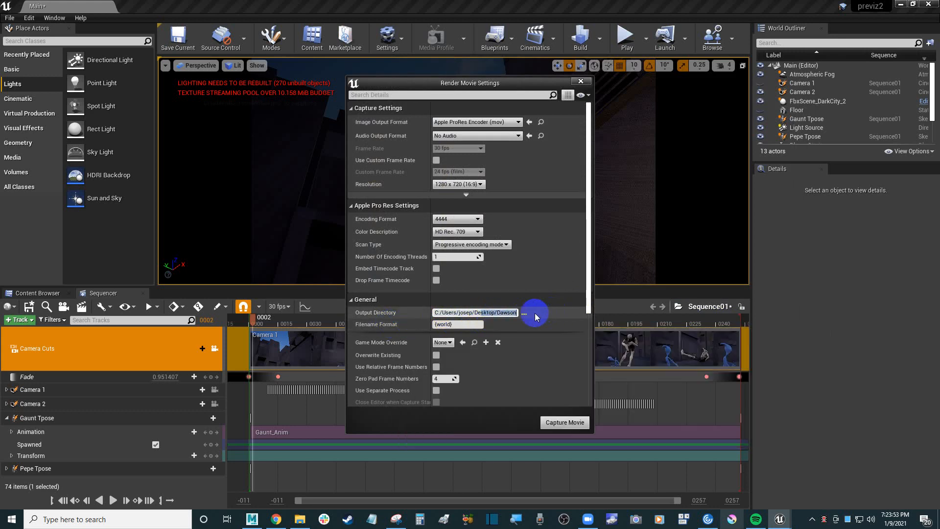
pyautogui.click(571, 423)
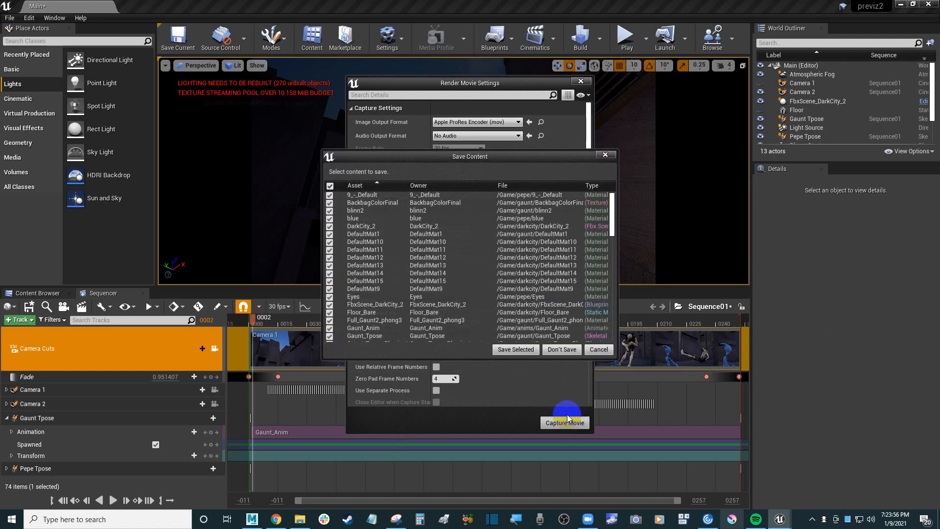
pyautogui.click(516, 349)
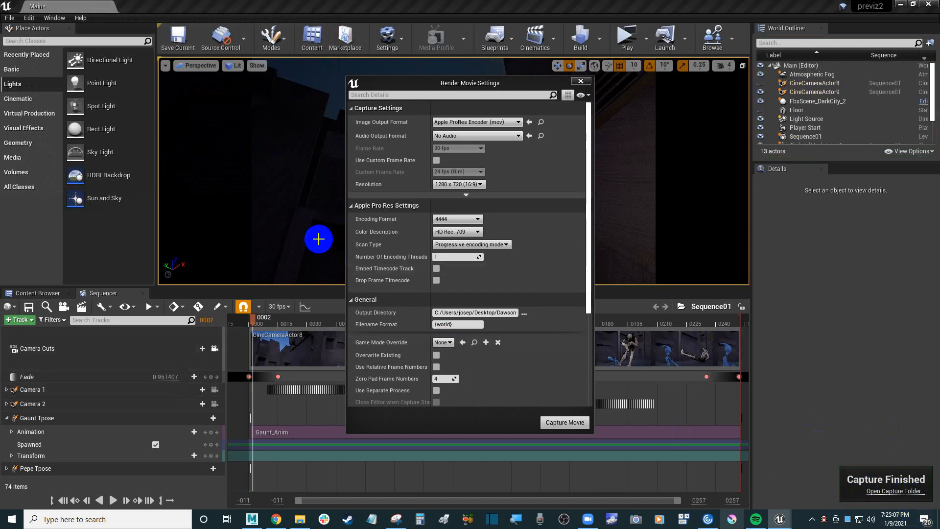
# Open the capture folder in File Explorer, sort its files by date modified and select Main.mov
pyautogui.click(896, 491)
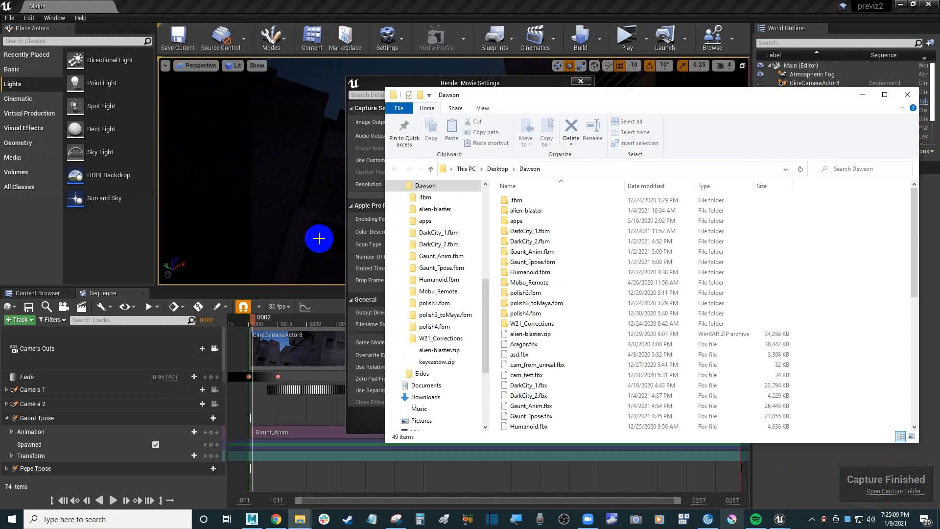
pyautogui.click(650, 187)
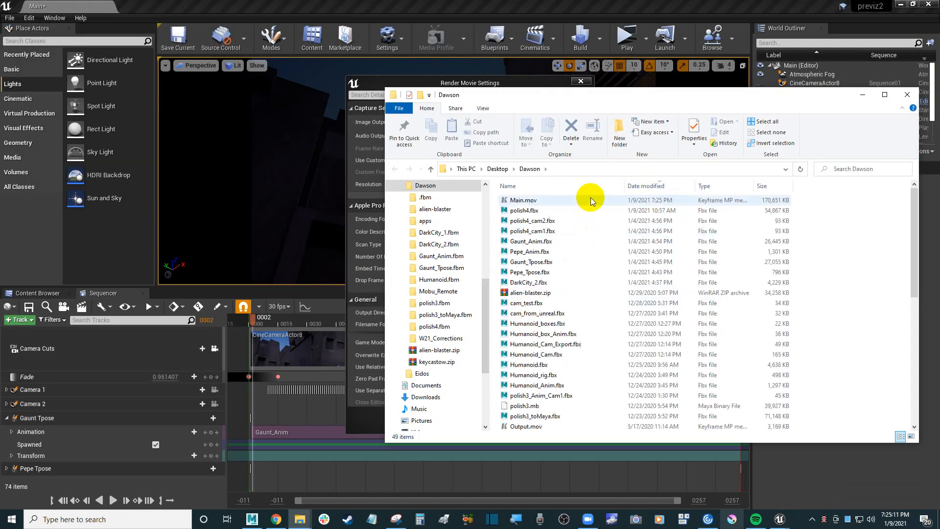
pyautogui.click(529, 202)
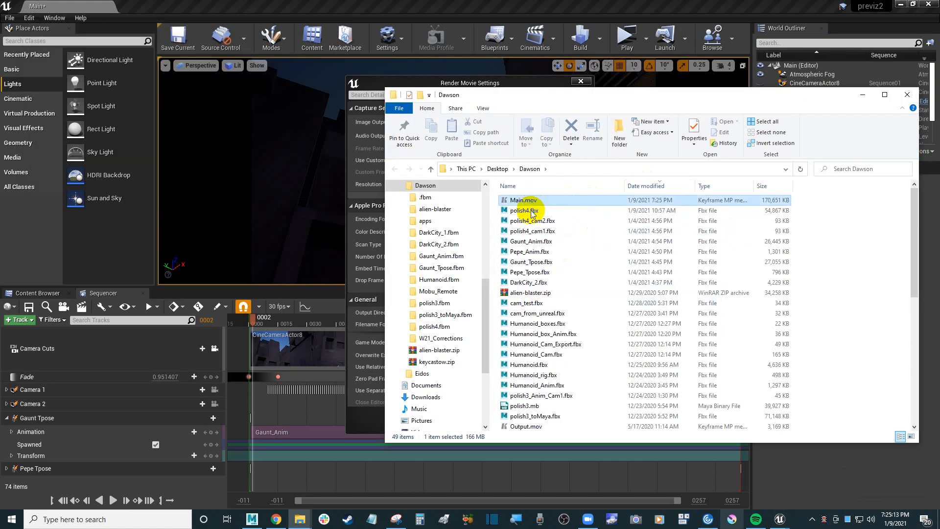
pyautogui.click(533, 213)
pyautogui.click(535, 202)
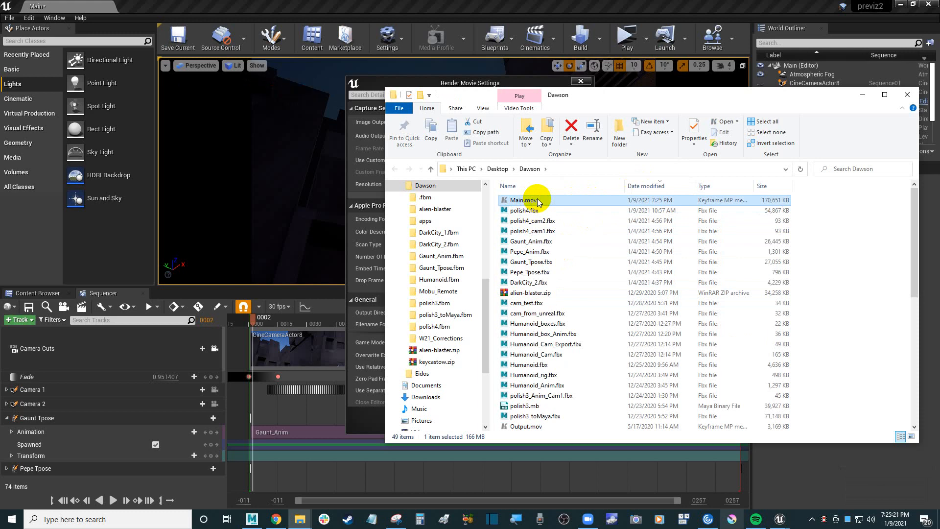
# Play the rendered Main.mov in Keyframe MP to review it, and close the player and the render movie settings
pyautogui.doubleClick(538, 201)
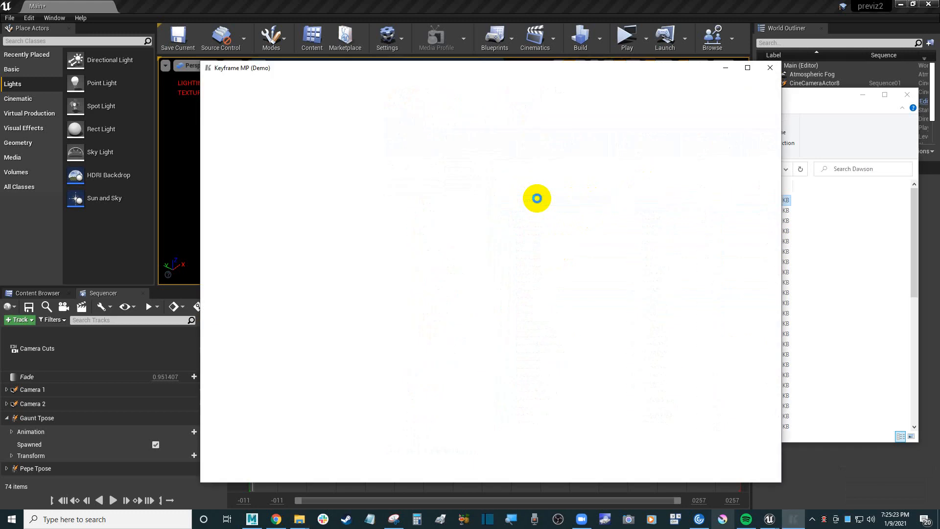
pyautogui.click(494, 324)
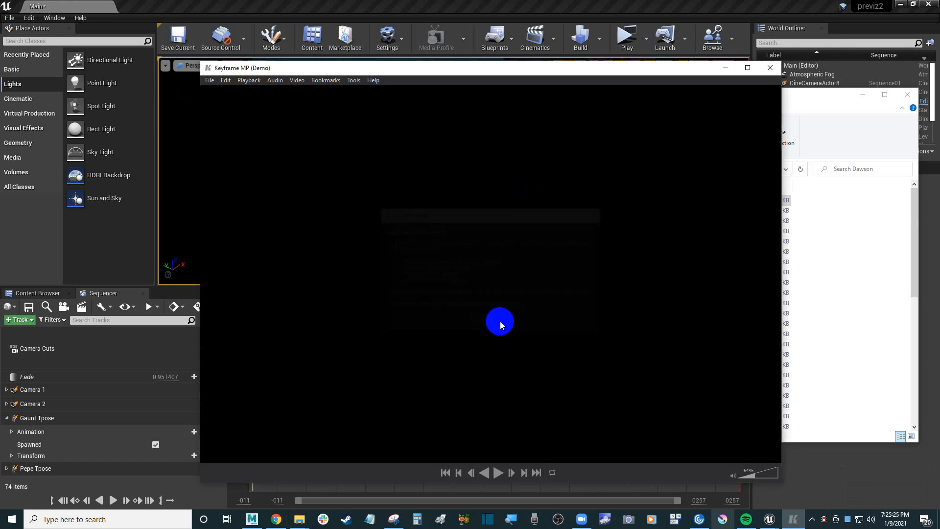
pyautogui.click(498, 473)
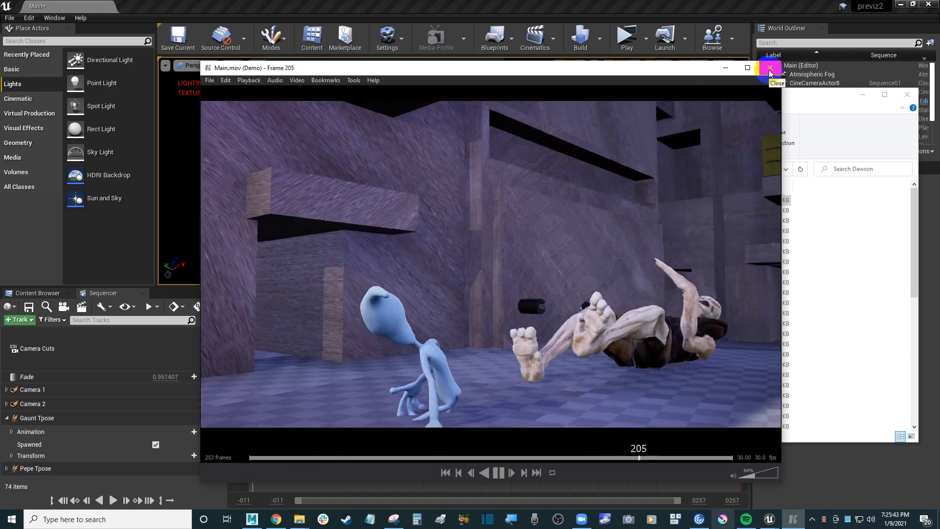
pyautogui.click(770, 70)
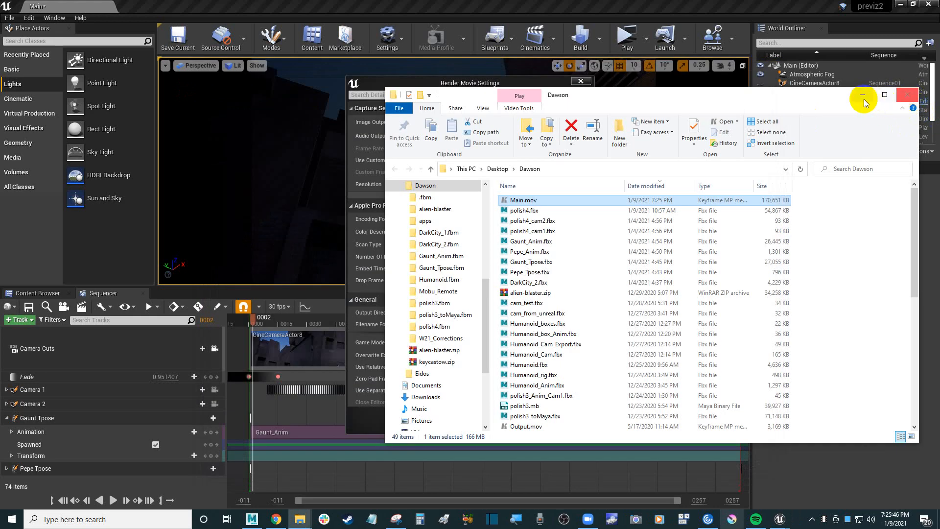
pyautogui.click(864, 96)
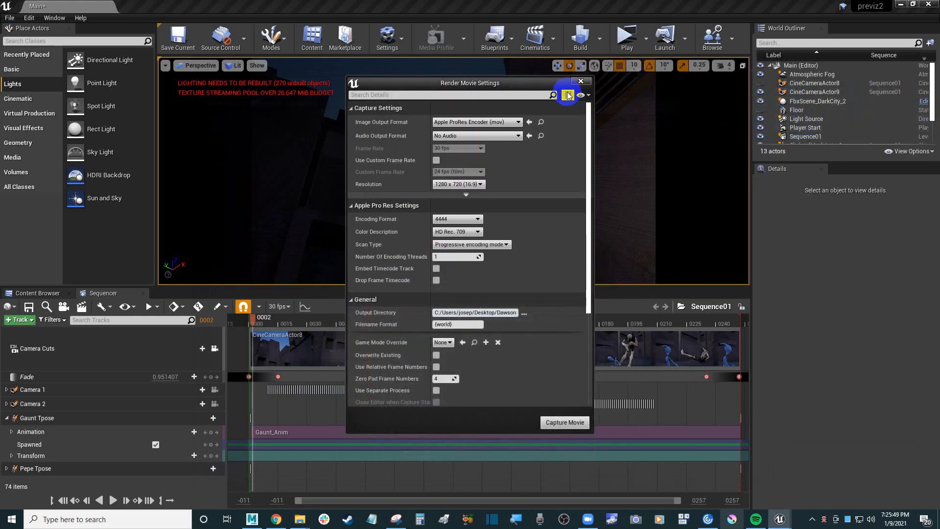
pyautogui.click(582, 82)
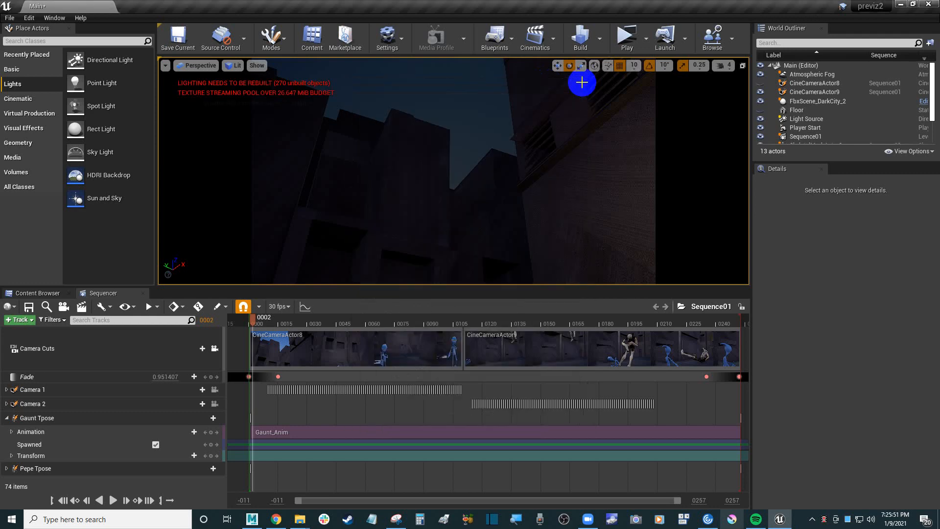
# Turn off the Visible rendering option of the Floor actor
pyautogui.click(834, 112)
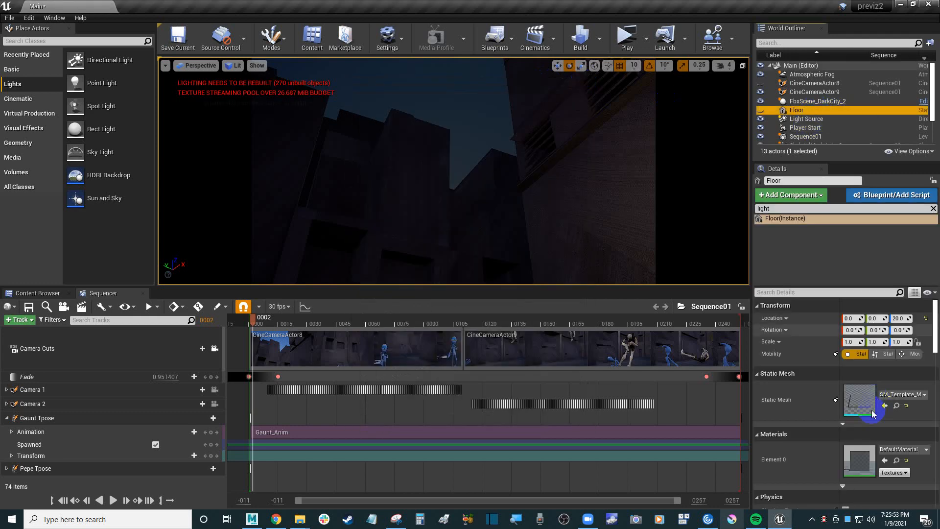
pyautogui.scroll(-5, 817, 402)
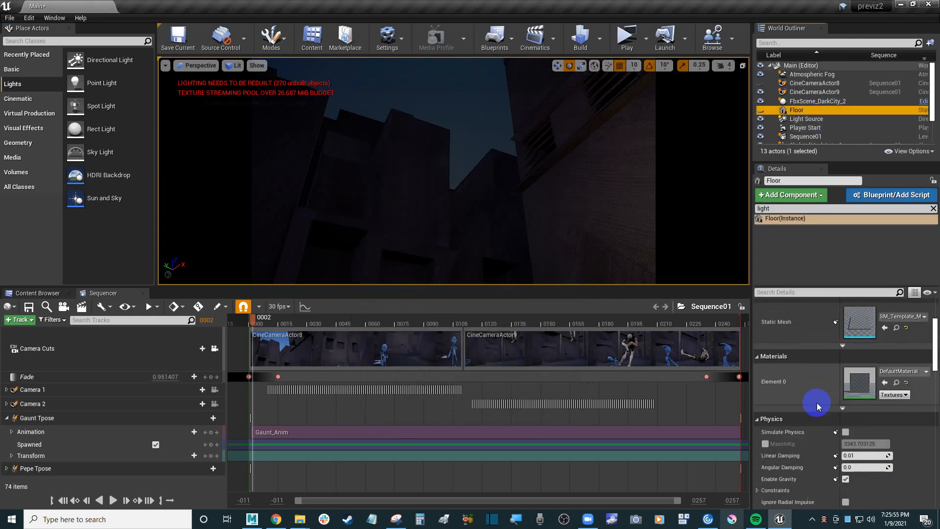
pyautogui.scroll(-6, 817, 405)
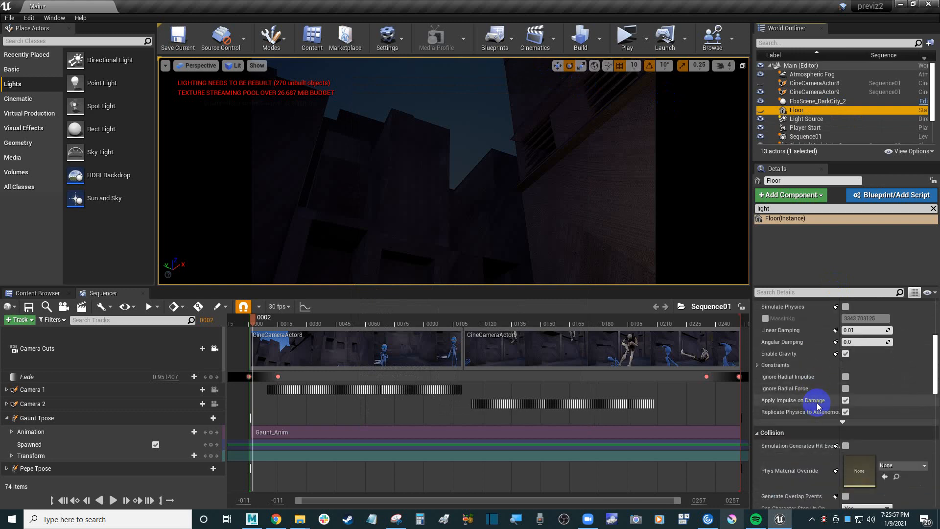
pyautogui.scroll(-2, 817, 406)
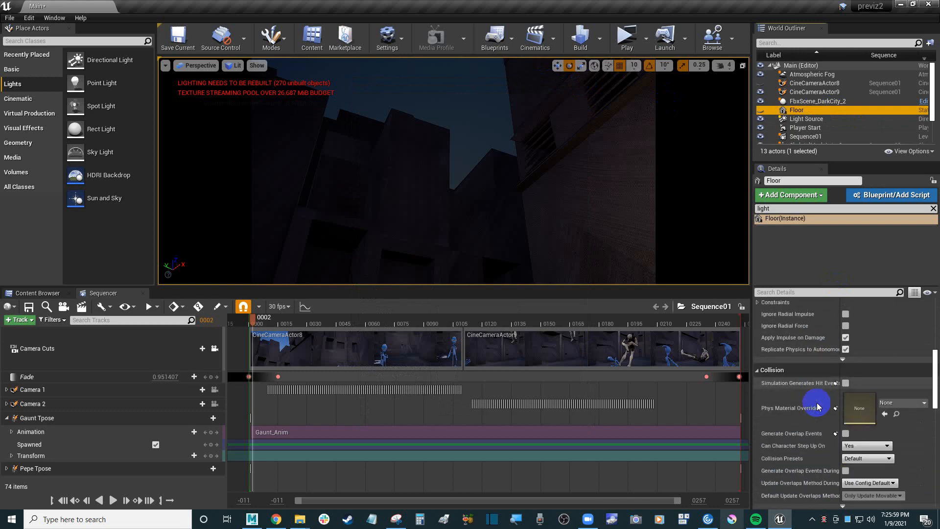
pyautogui.scroll(-6, 817, 405)
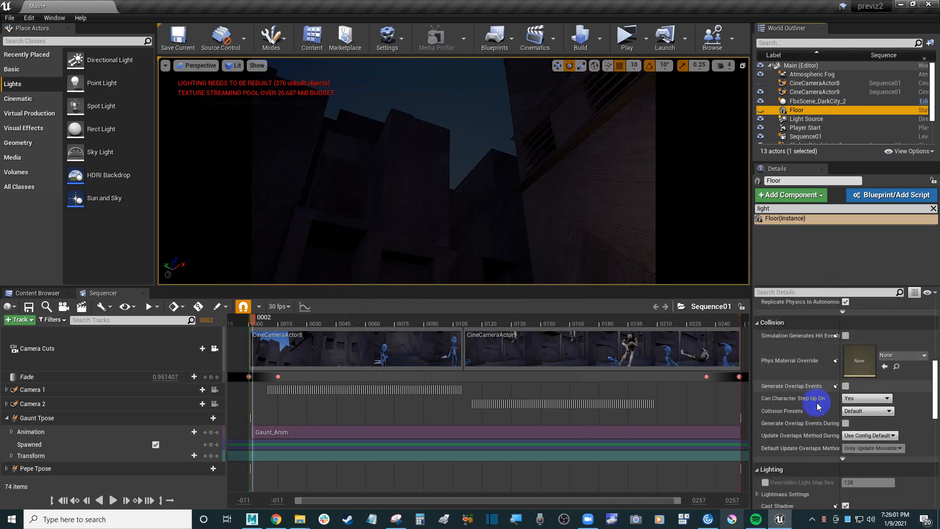
pyautogui.scroll(-1, 817, 403)
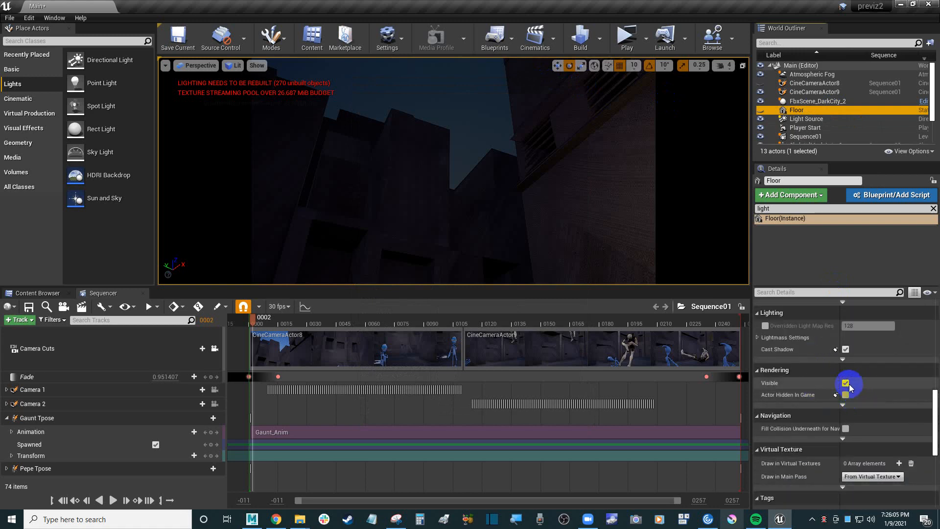
pyautogui.click(846, 384)
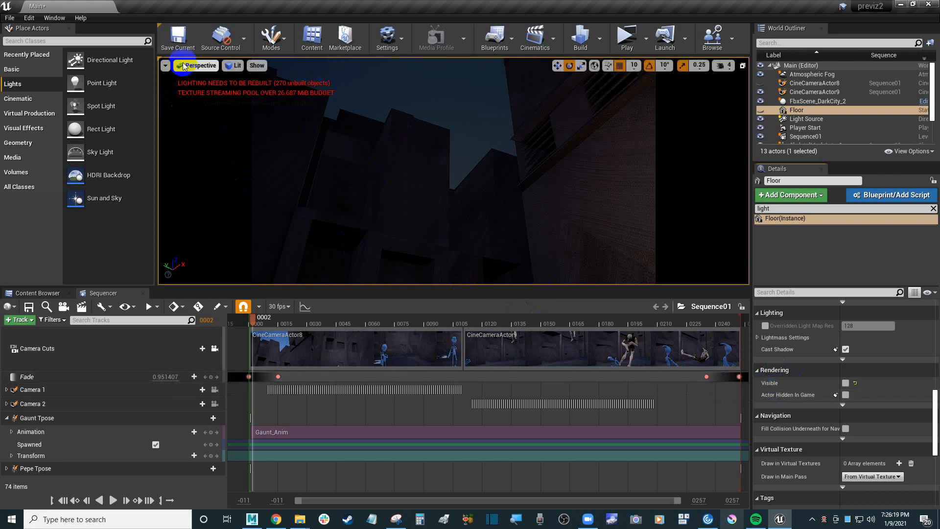
# Capture the movie again from the Camera Cuts track with the same render settings, saving the Main level
pyautogui.click(134, 351)
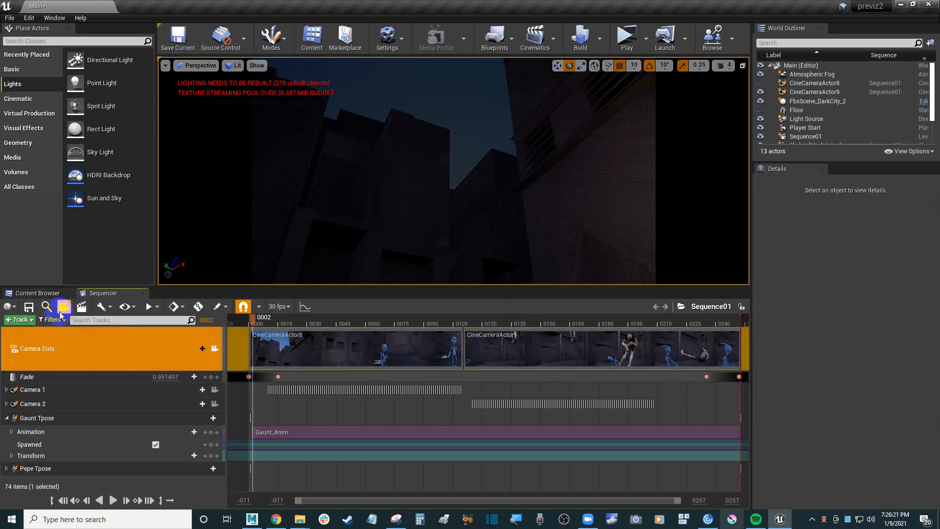
pyautogui.click(63, 307)
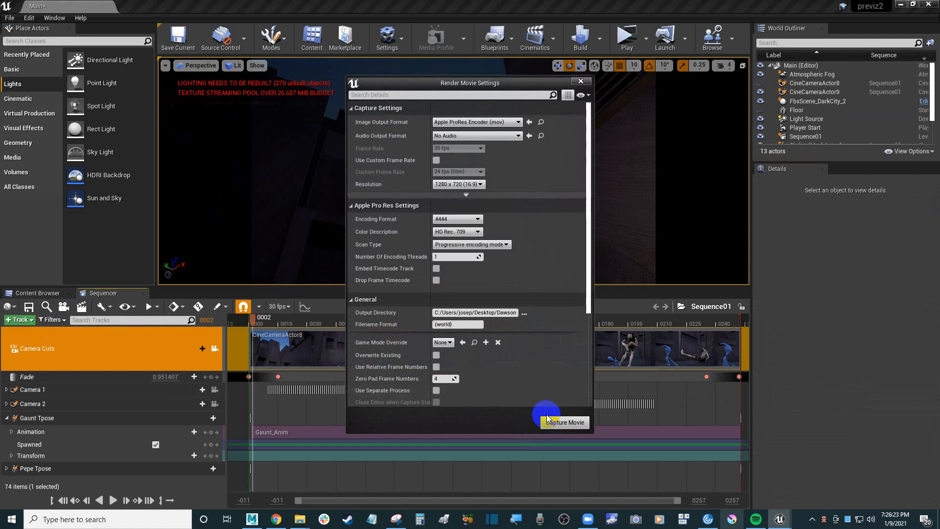
pyautogui.click(569, 424)
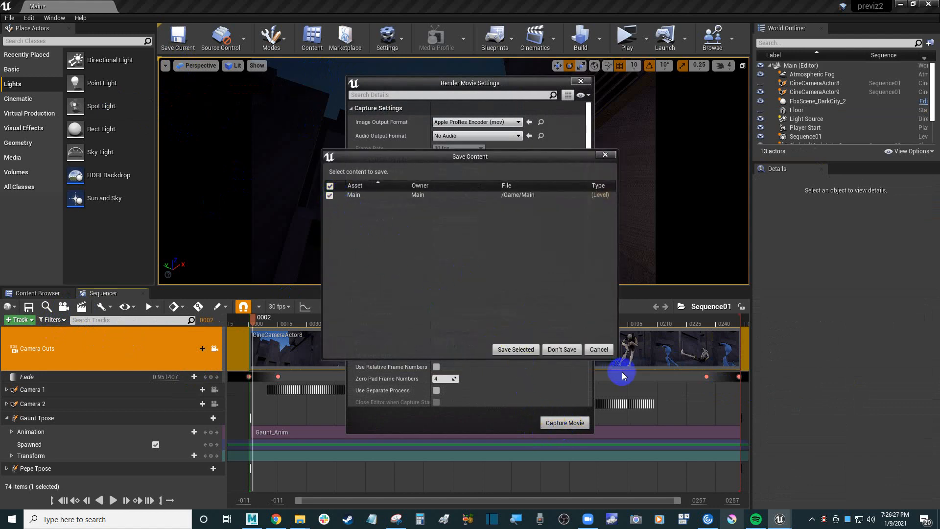
pyautogui.click(527, 351)
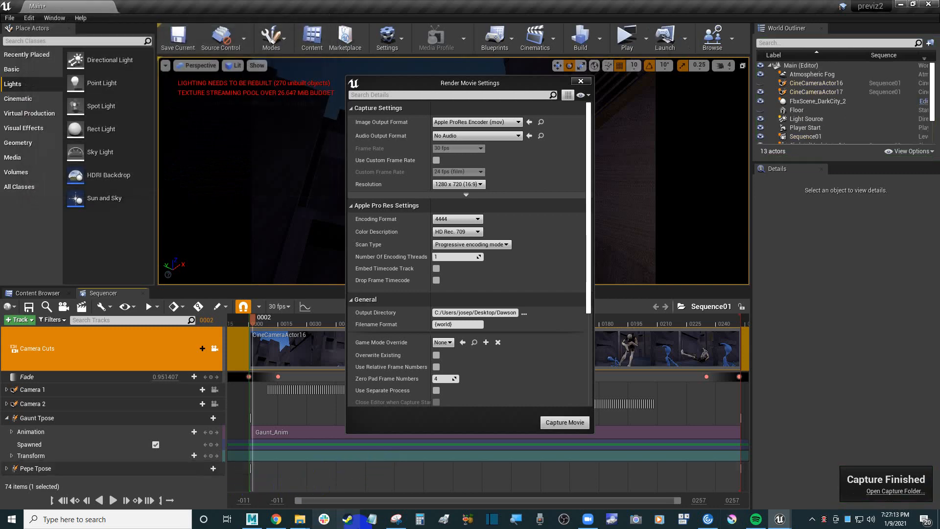
# Play the new render Main_(2).mov from the Dawson folder in Keyframe MP, and close the player and the render movie settings
pyautogui.moveTo(299, 519)
pyautogui.click(337, 480)
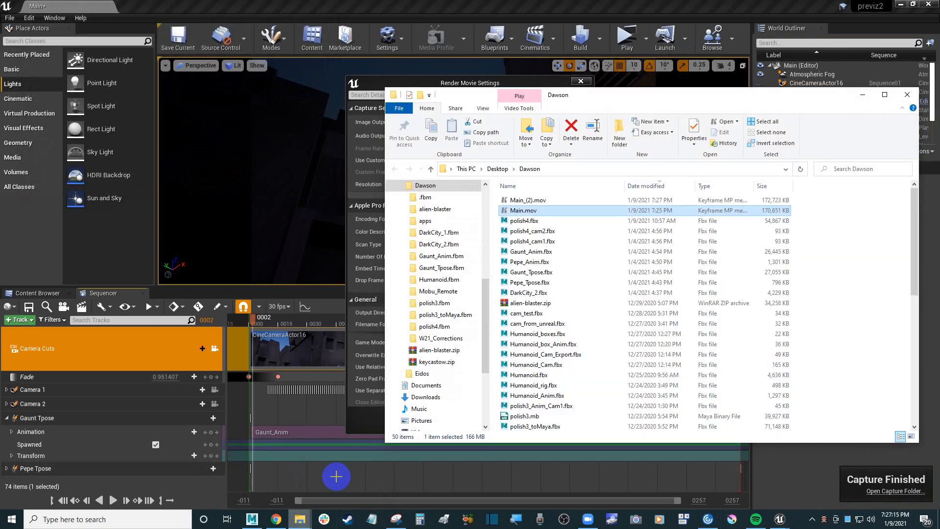
pyautogui.click(540, 200)
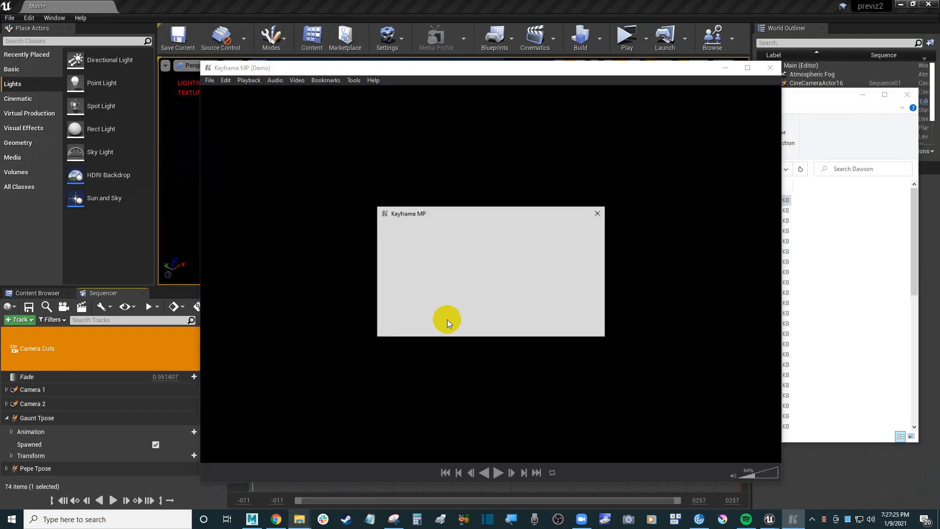
pyautogui.click(491, 324)
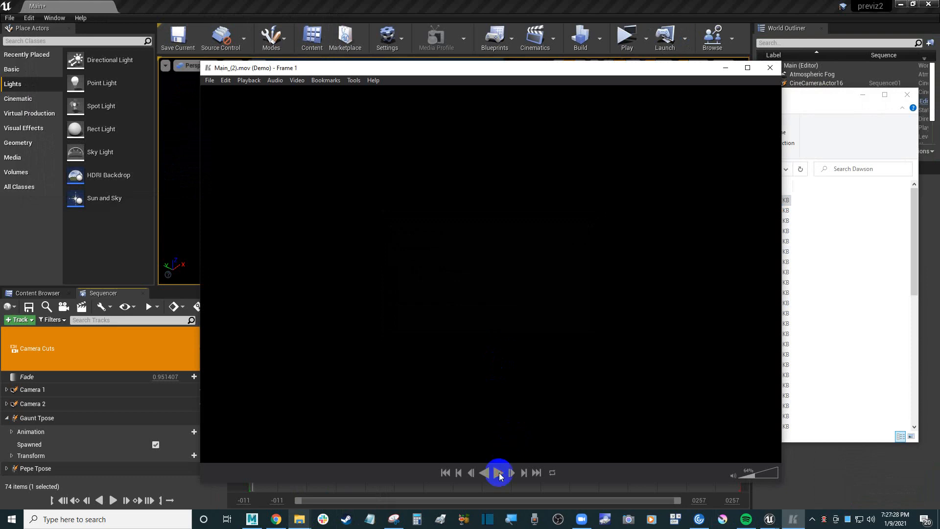
pyautogui.click(500, 474)
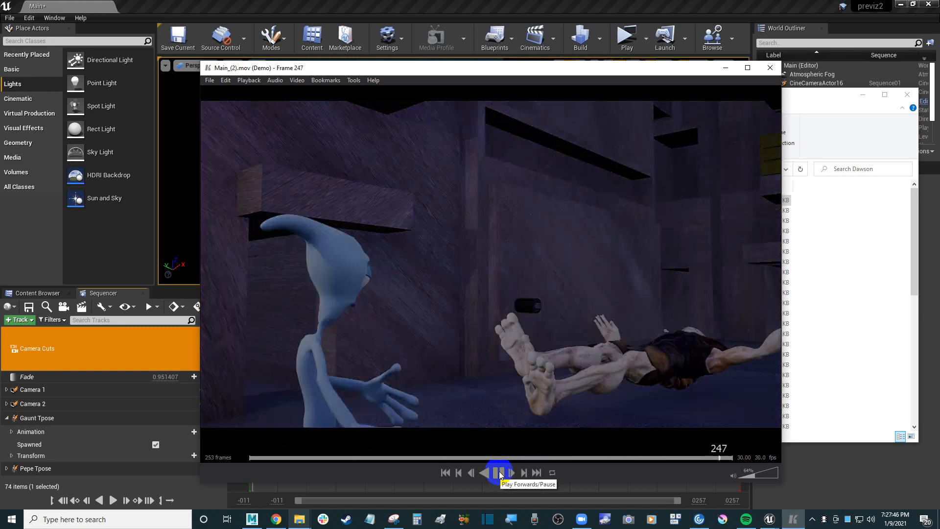
pyautogui.click(498, 473)
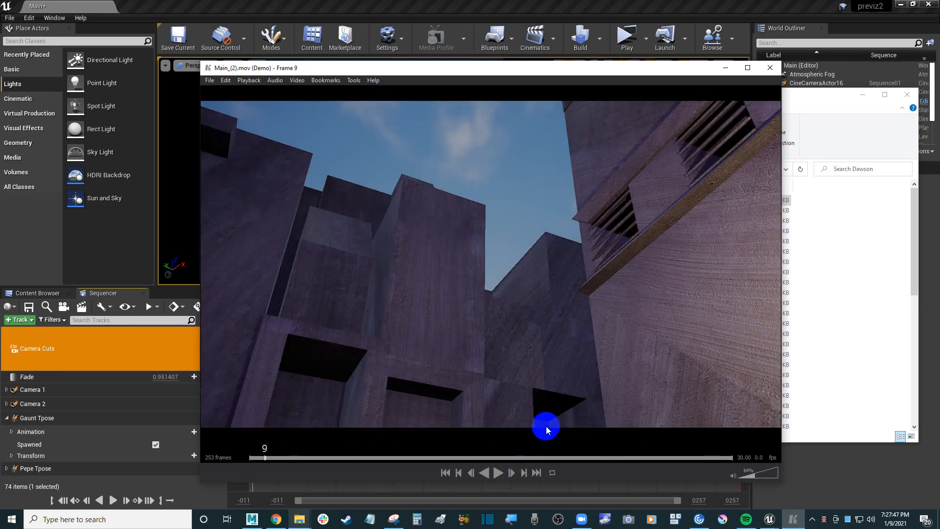
pyautogui.click(770, 68)
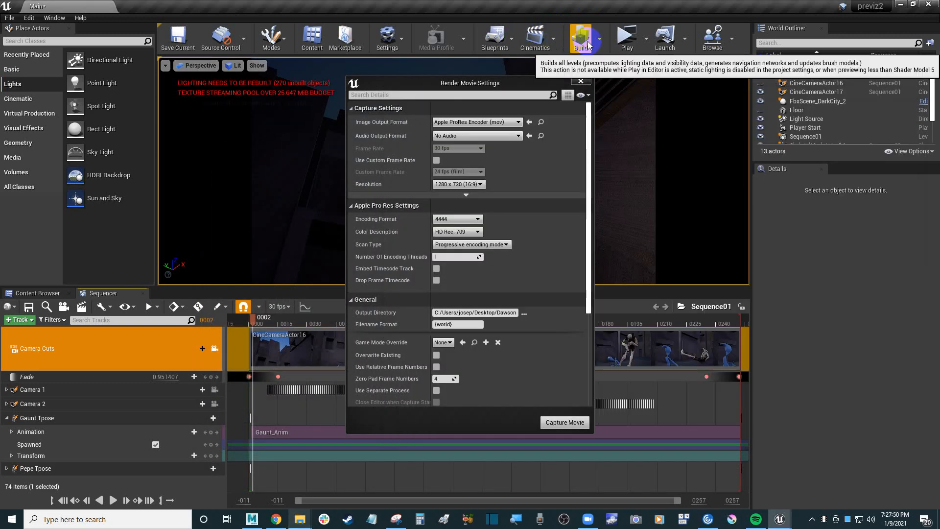
pyautogui.click(581, 81)
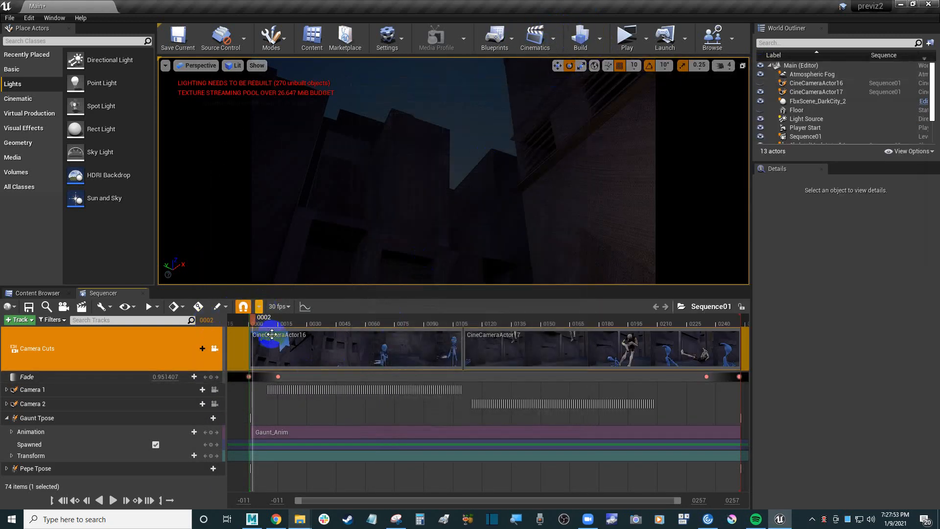
# Move the sequence playhead to frame 78 and start a lighting-only build of the level
pyautogui.moveTo(323, 322); pyautogui.dragTo(401, 324)
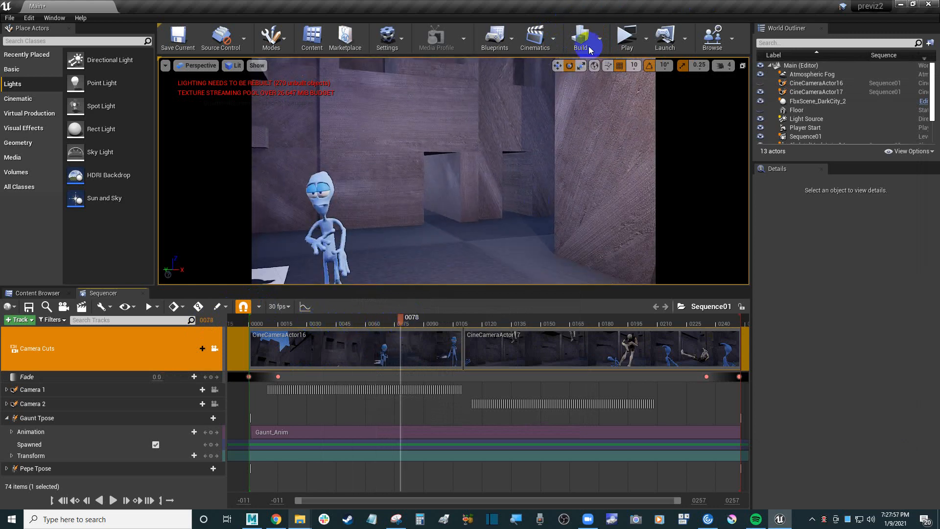
pyautogui.click(599, 40)
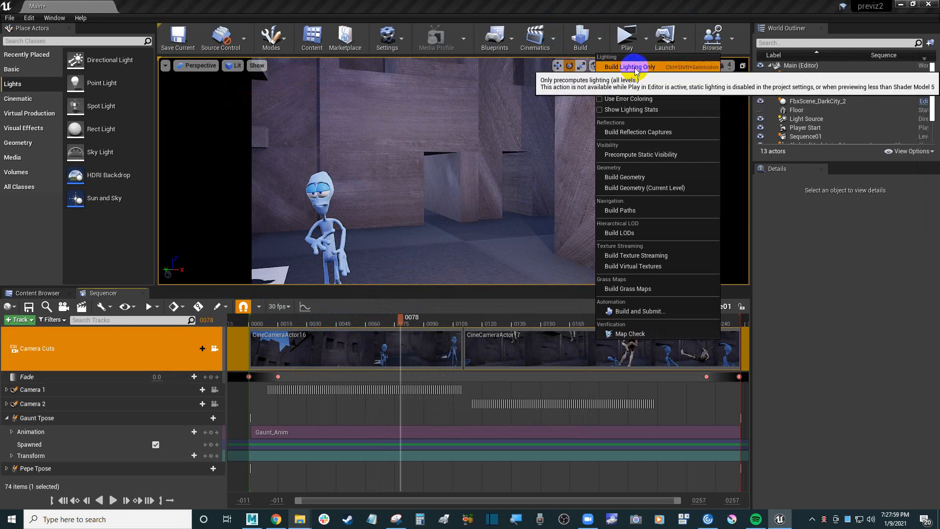
pyautogui.click(632, 67)
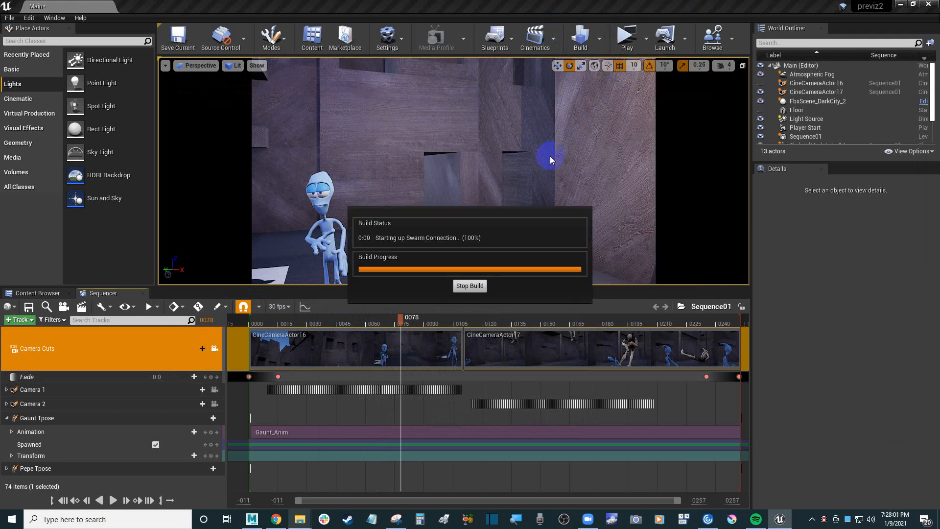